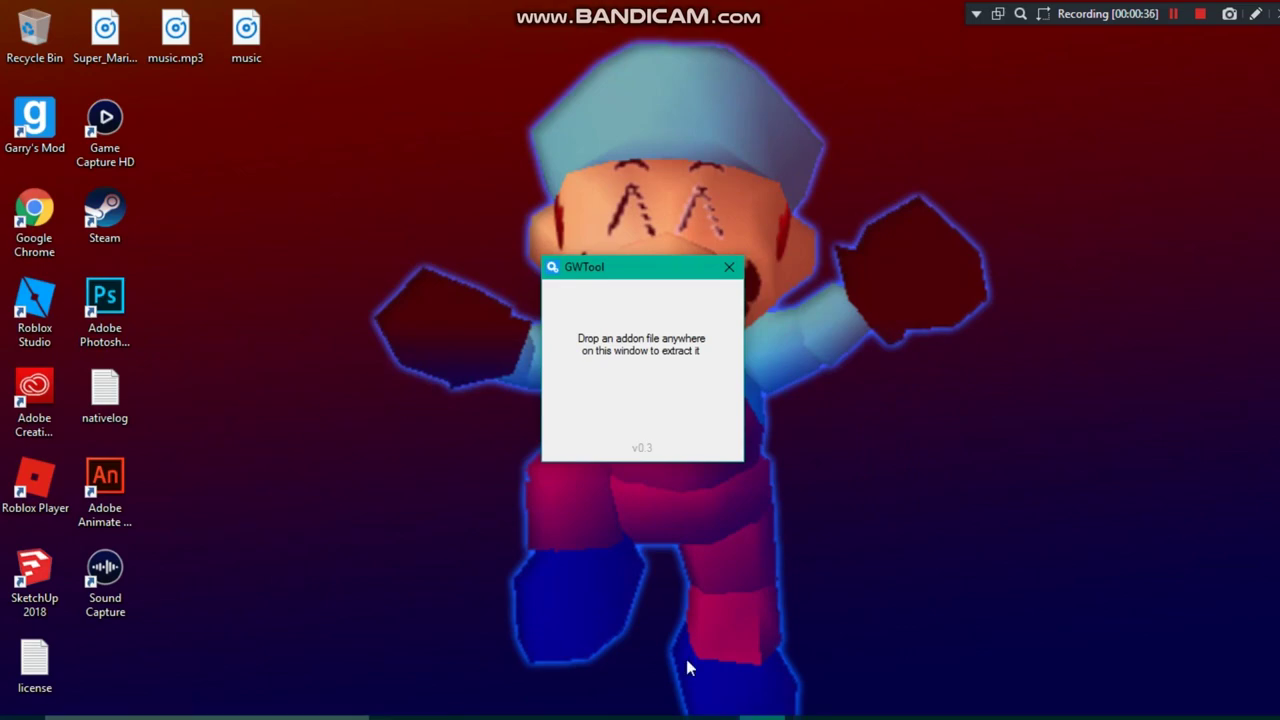
Try to extract the addon_uploads .gma file from the Chrome downloads with GWTool, arranging both windows side by side.
left_click(578, 703)
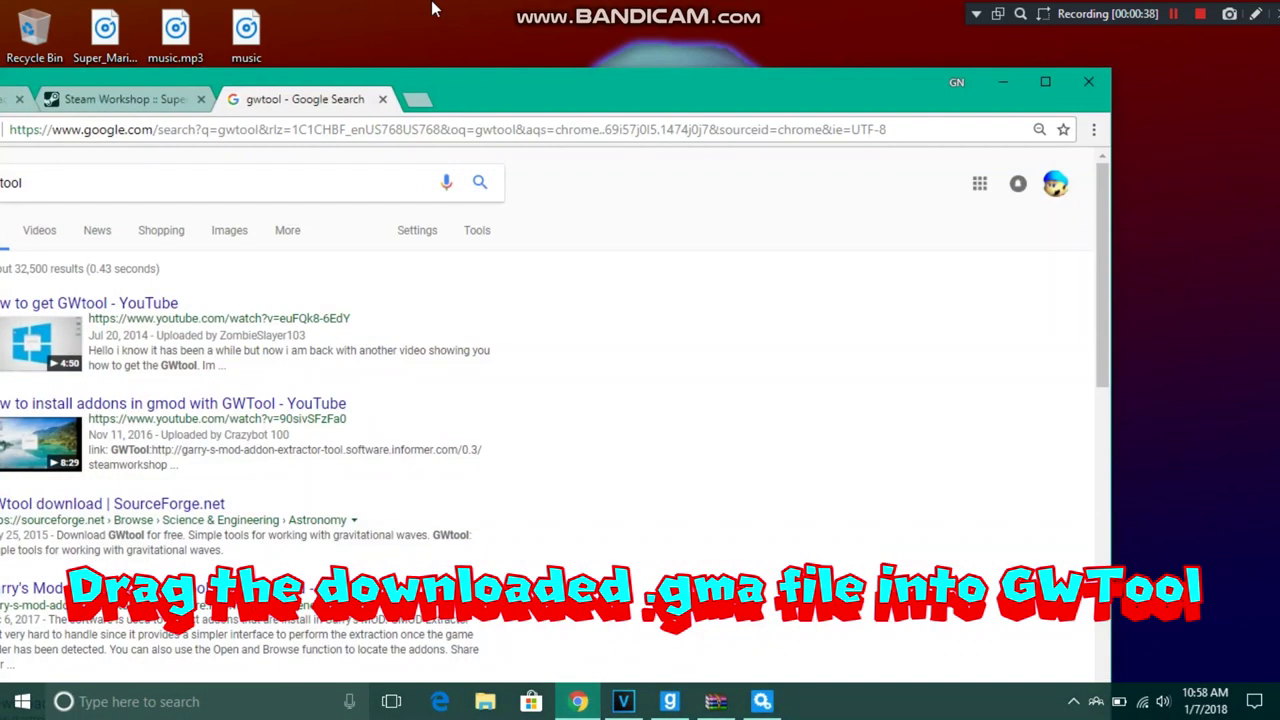
key("super+Right")
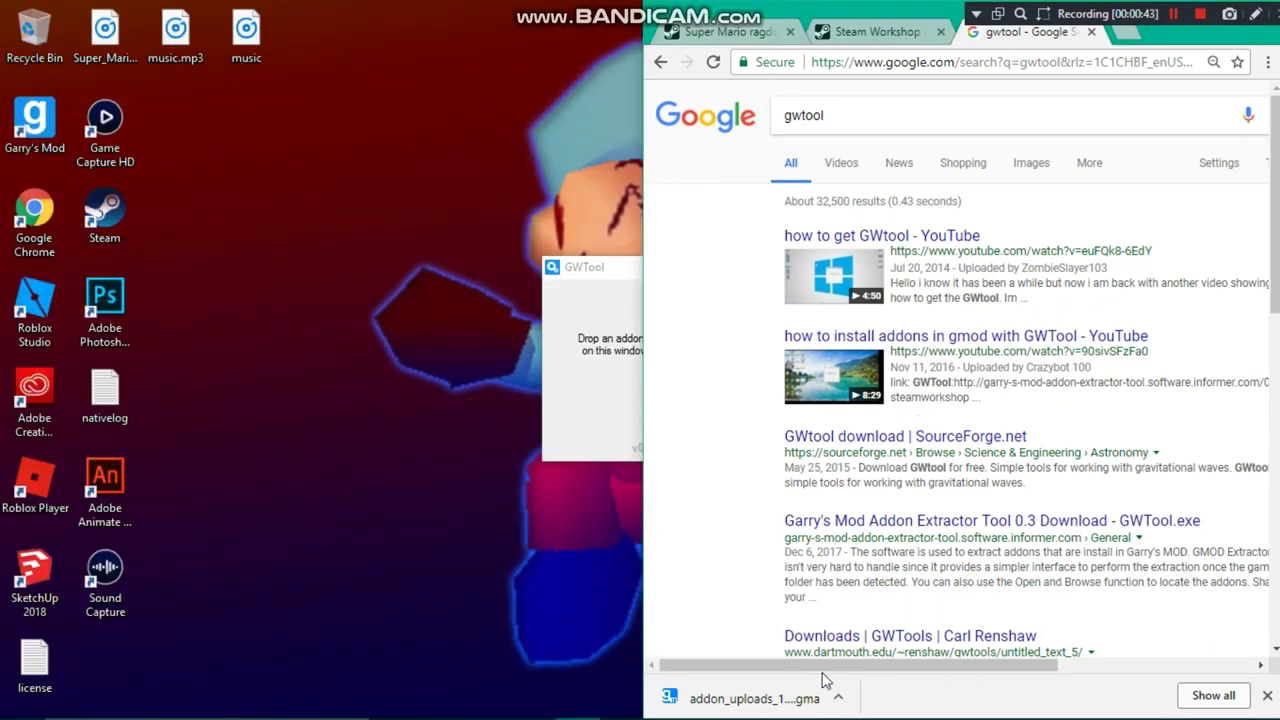
left_click_drag(749, 699, 610, 421)
left_click_drag(585, 278, 438, 280)
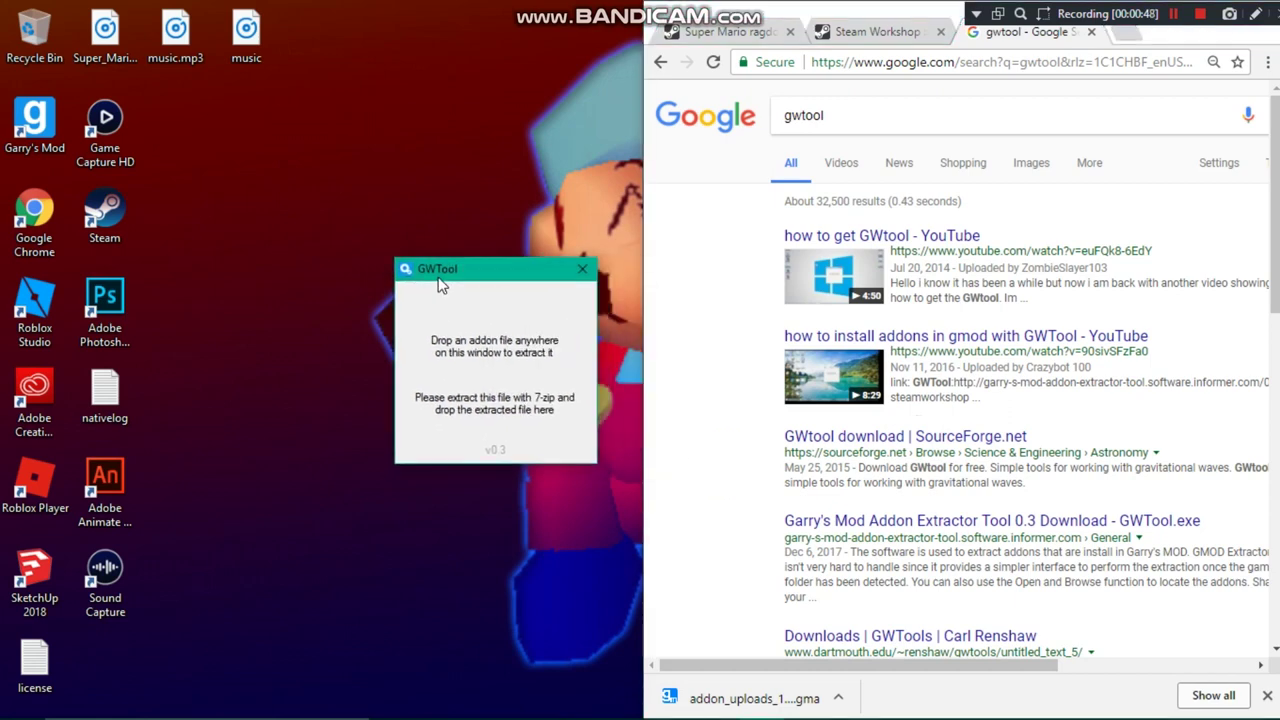
left_click_drag(1183, 40, 725, 88)
left_click_drag(603, 73, 640, 500)
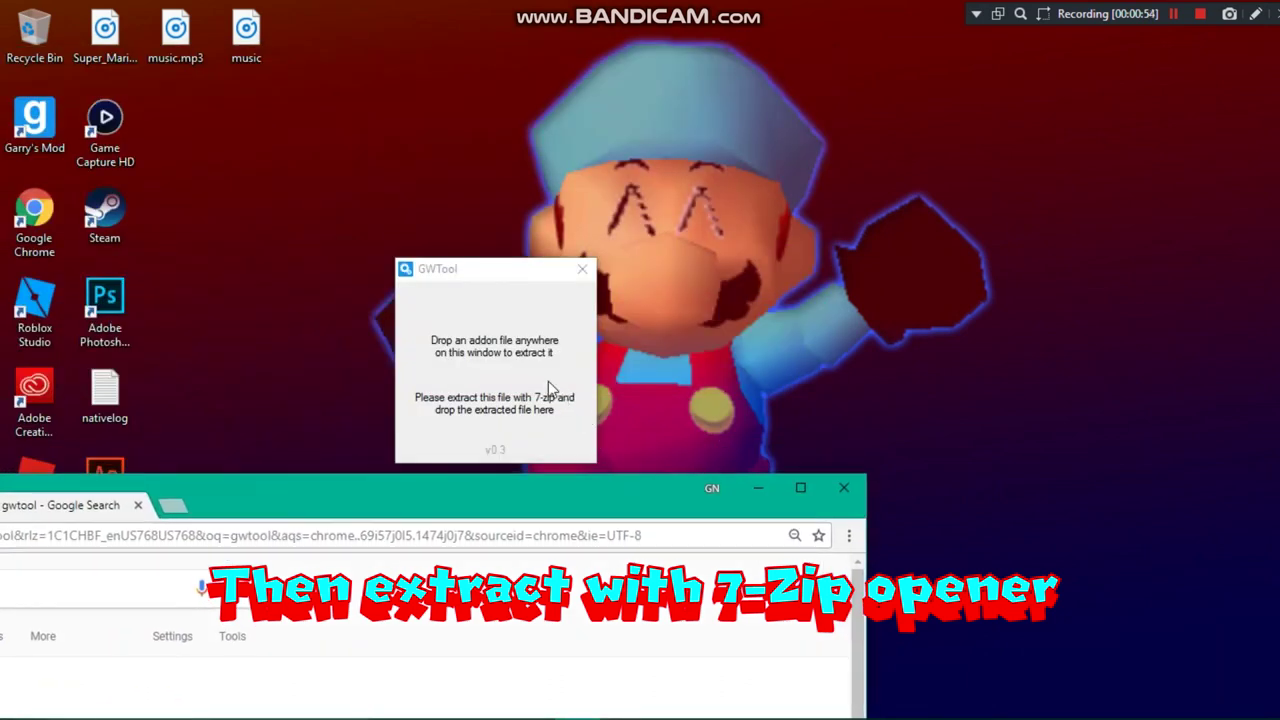
Search Google for "7 zip download" in a new browser tab, and minimize the browser.
double_click(542, 493)
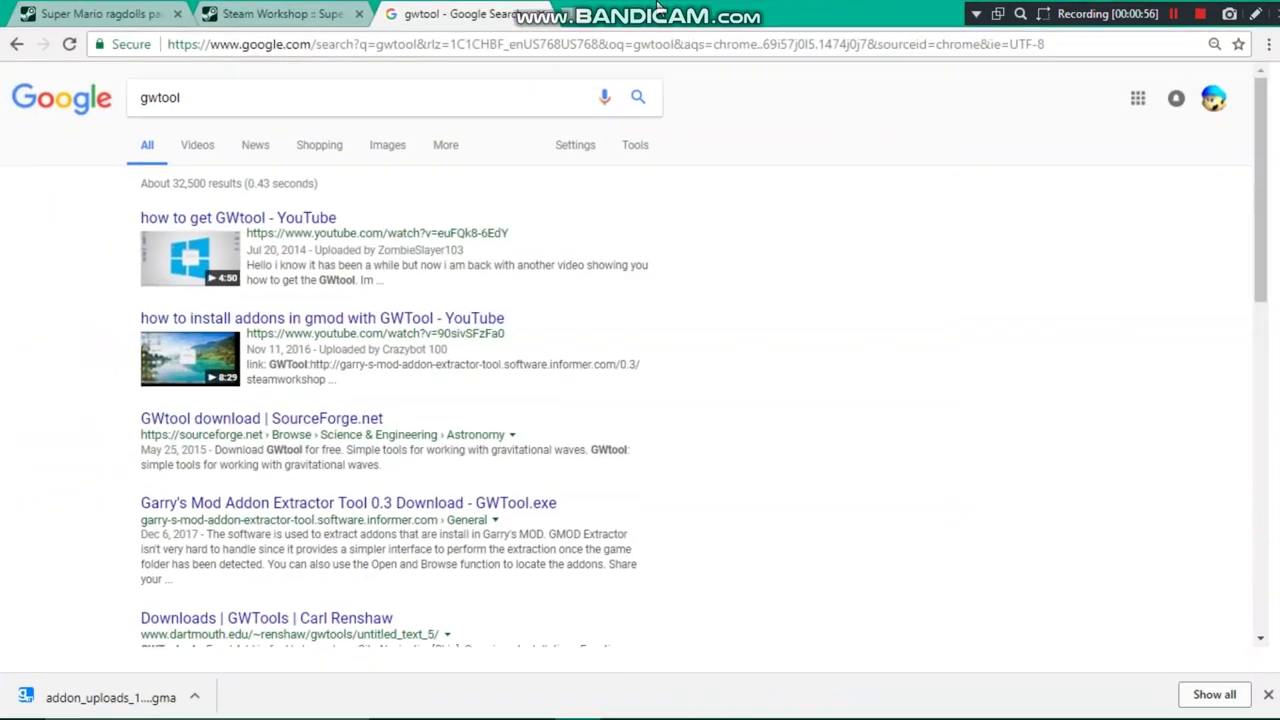
left_click(576, 10)
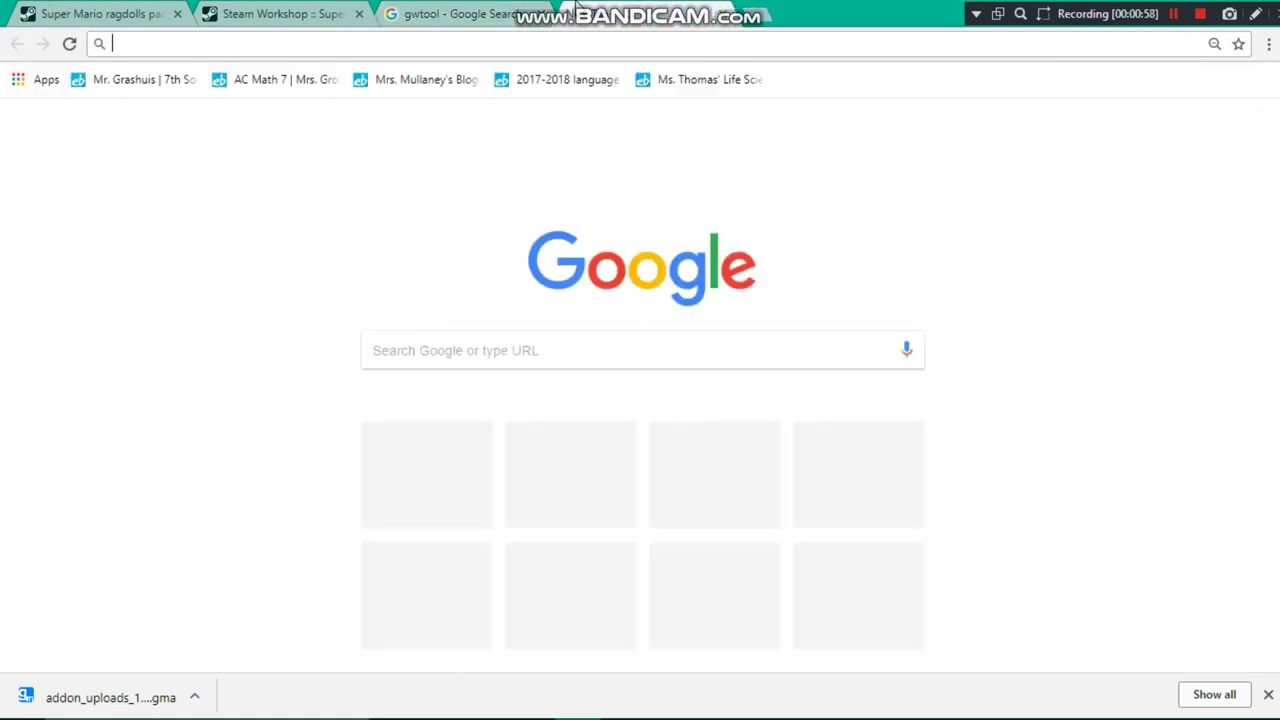
type("7zip")
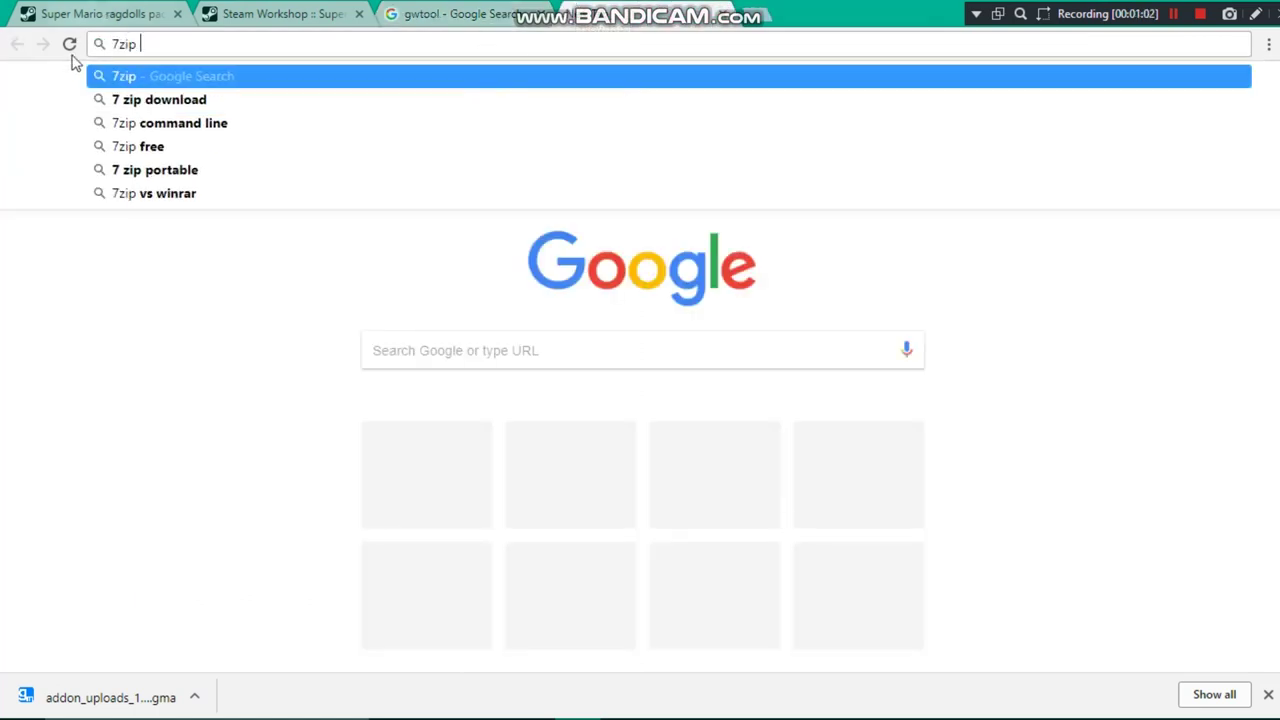
left_click(120, 99)
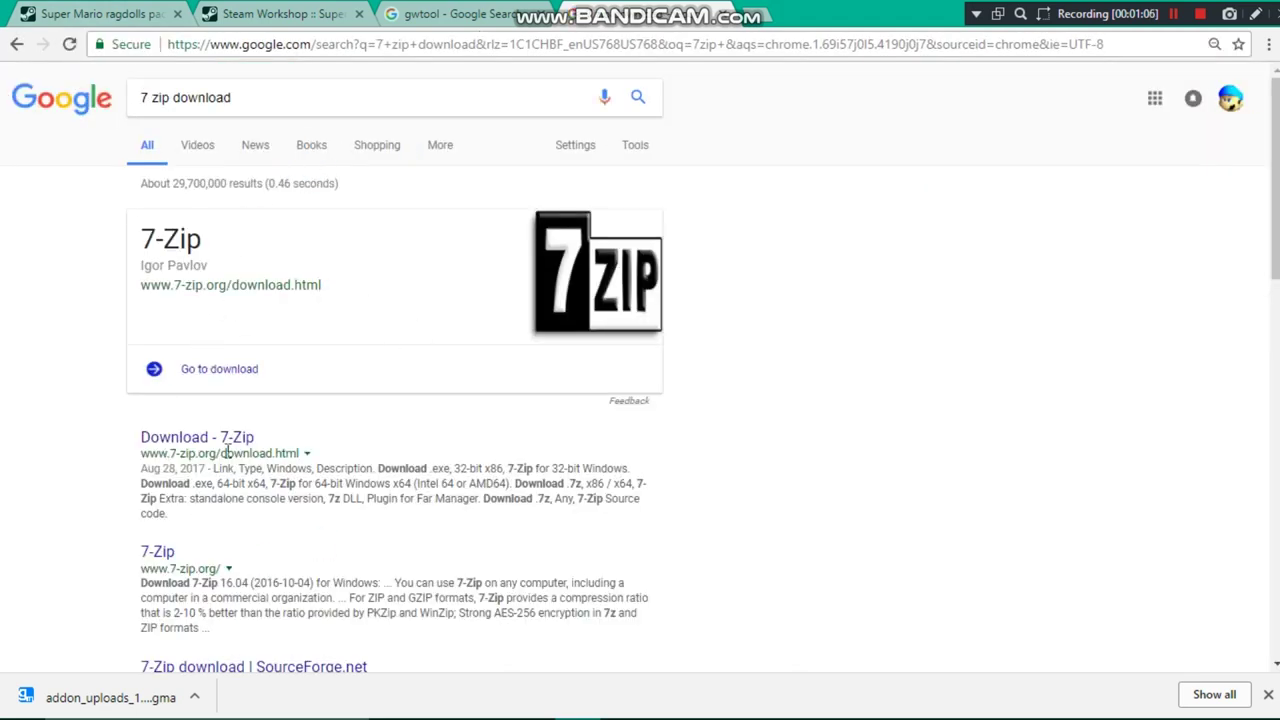
left_click_drag(874, 8, 862, 110)
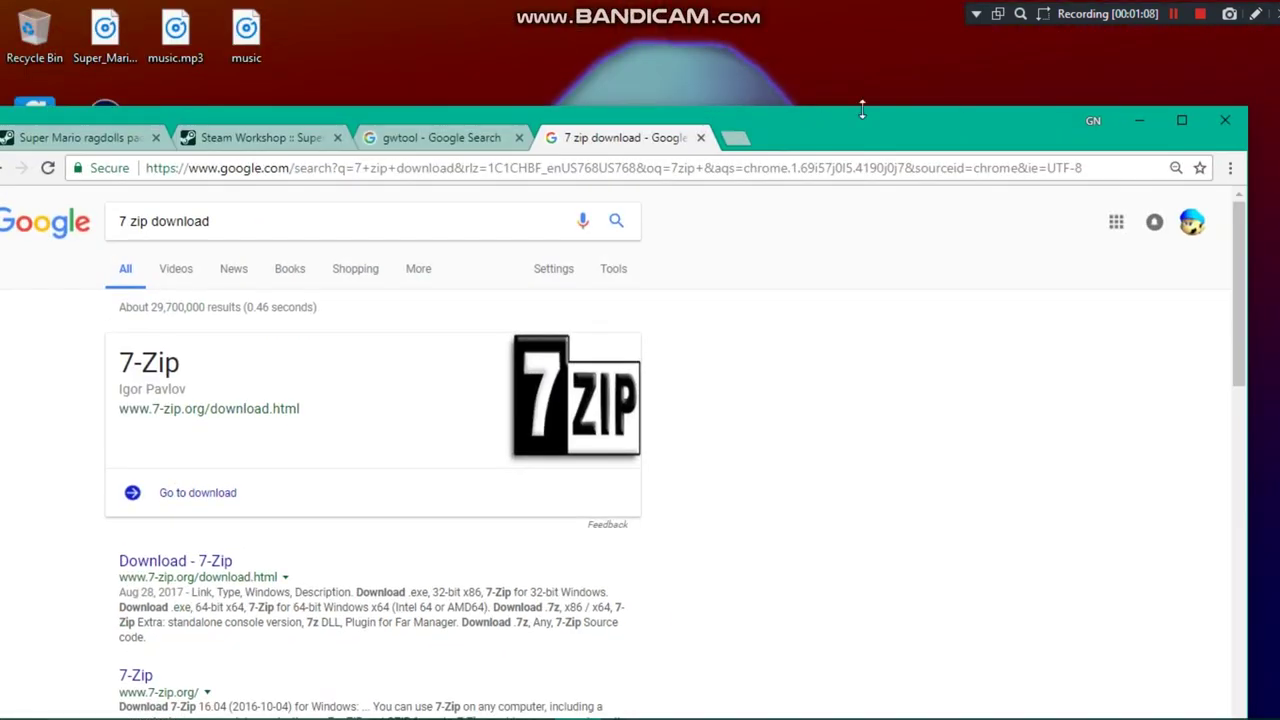
left_click(1137, 126)
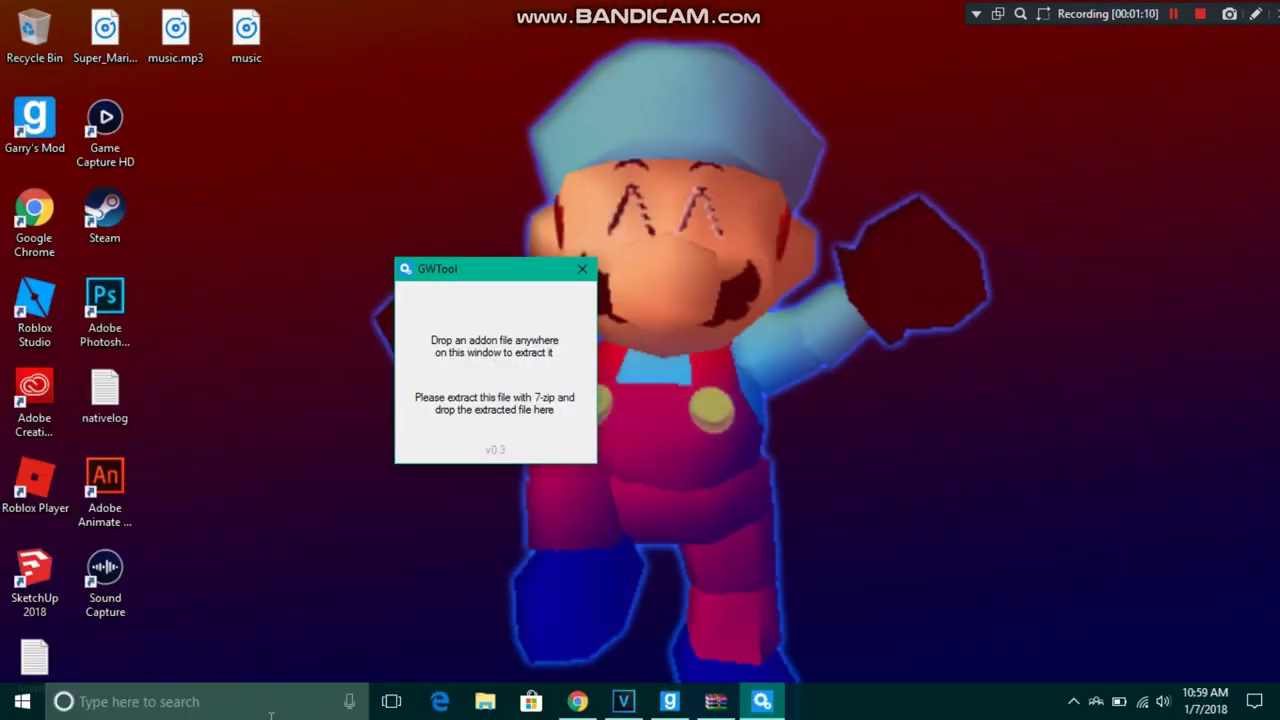
Find and launch 7-Zip File Manager with the Windows search.
left_click(262, 712)
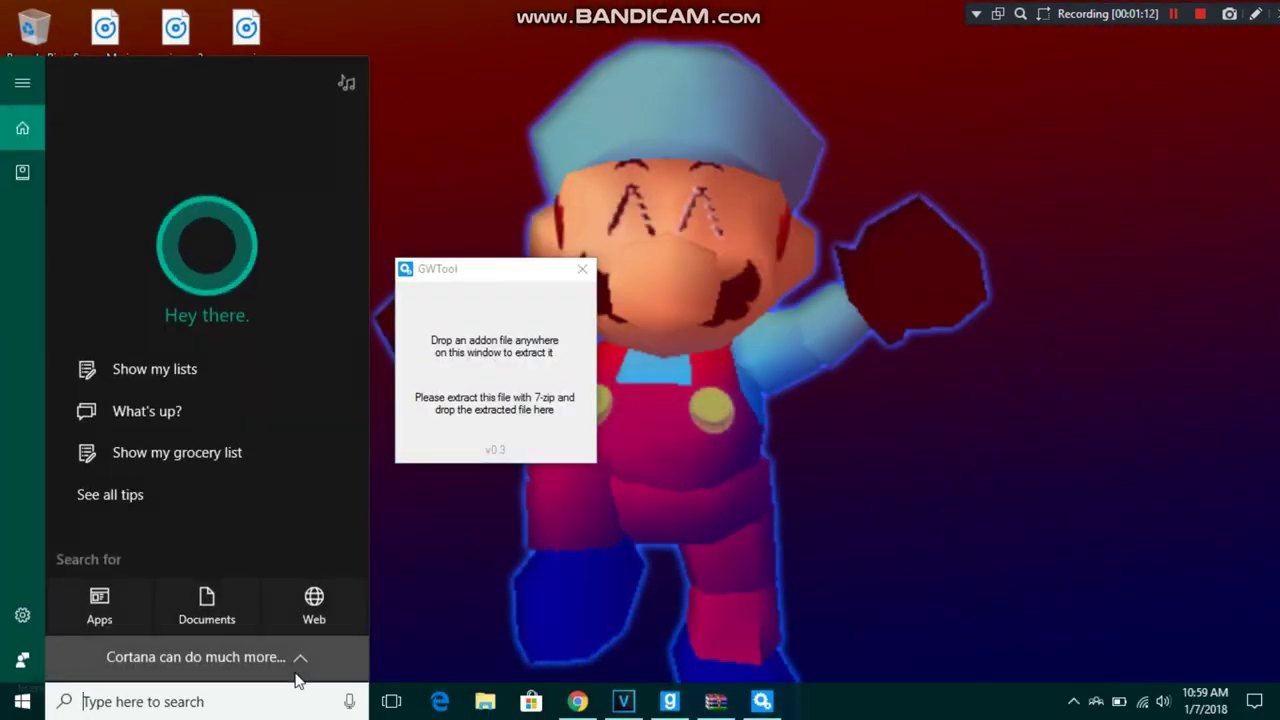
type("7")
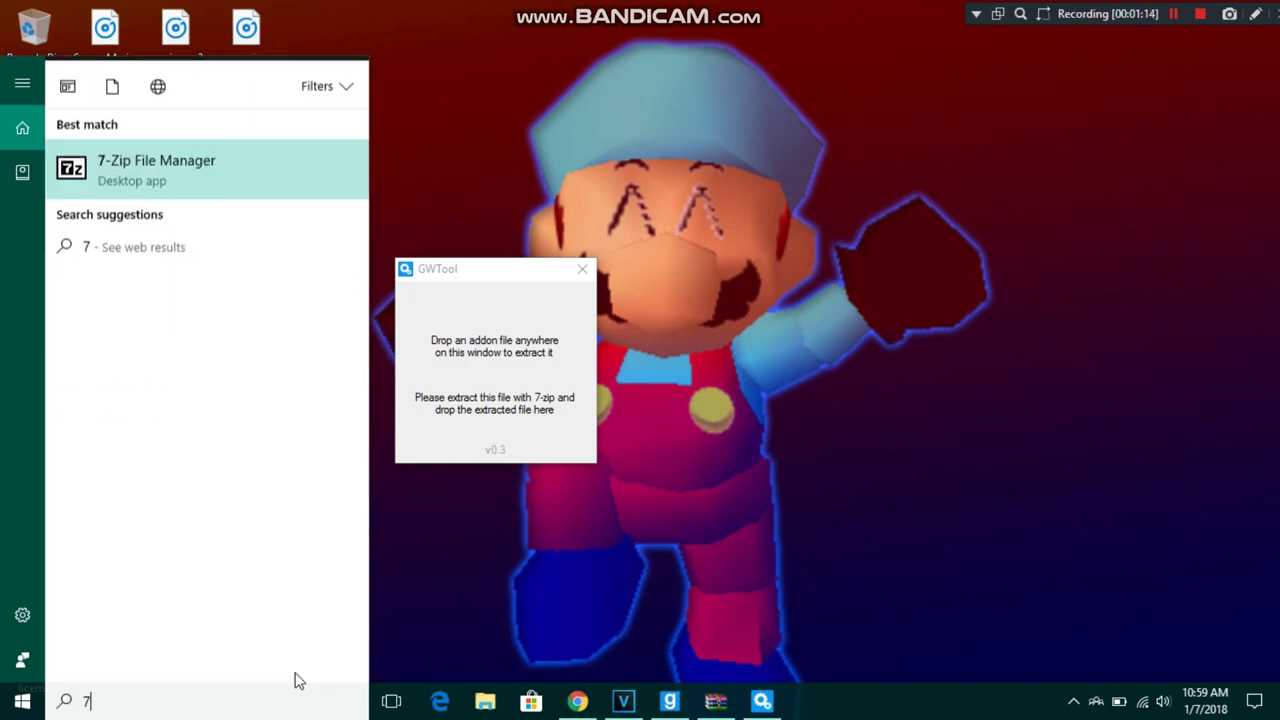
left_click(200, 152)
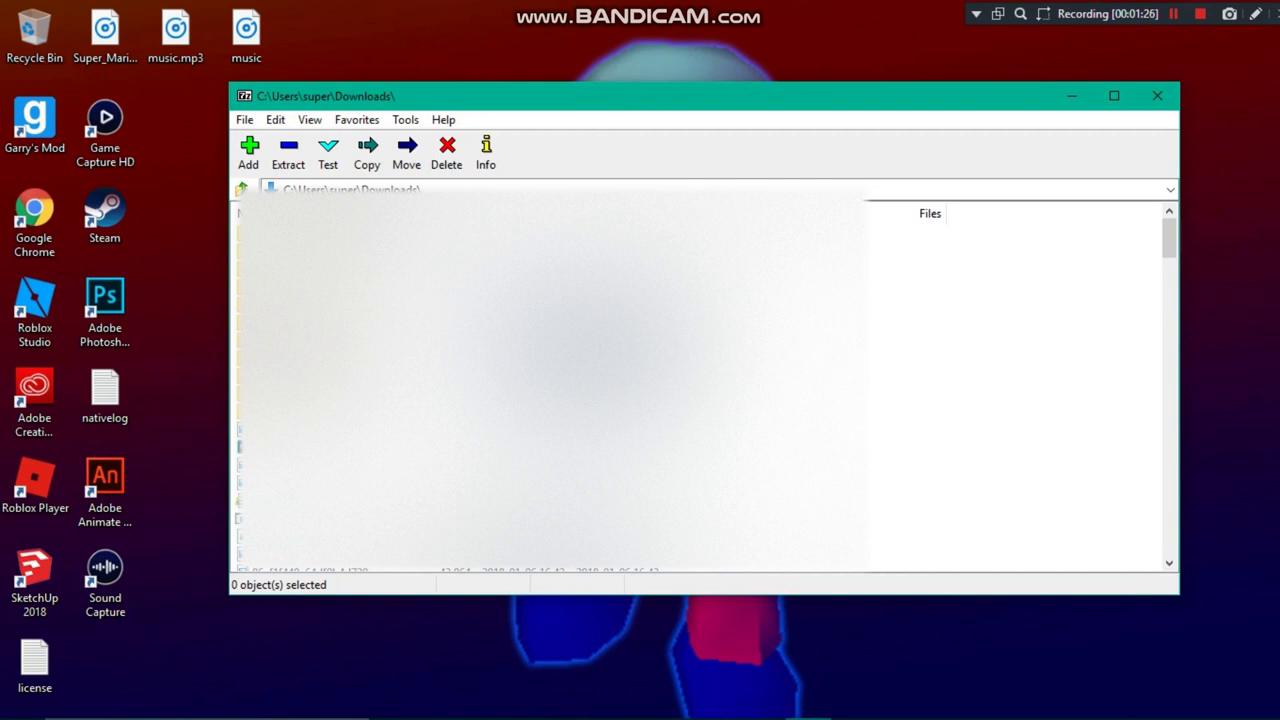
Locate the downloaded addon_uploads .gma.7z archive in the Downloads folder and open it.
key("Down")
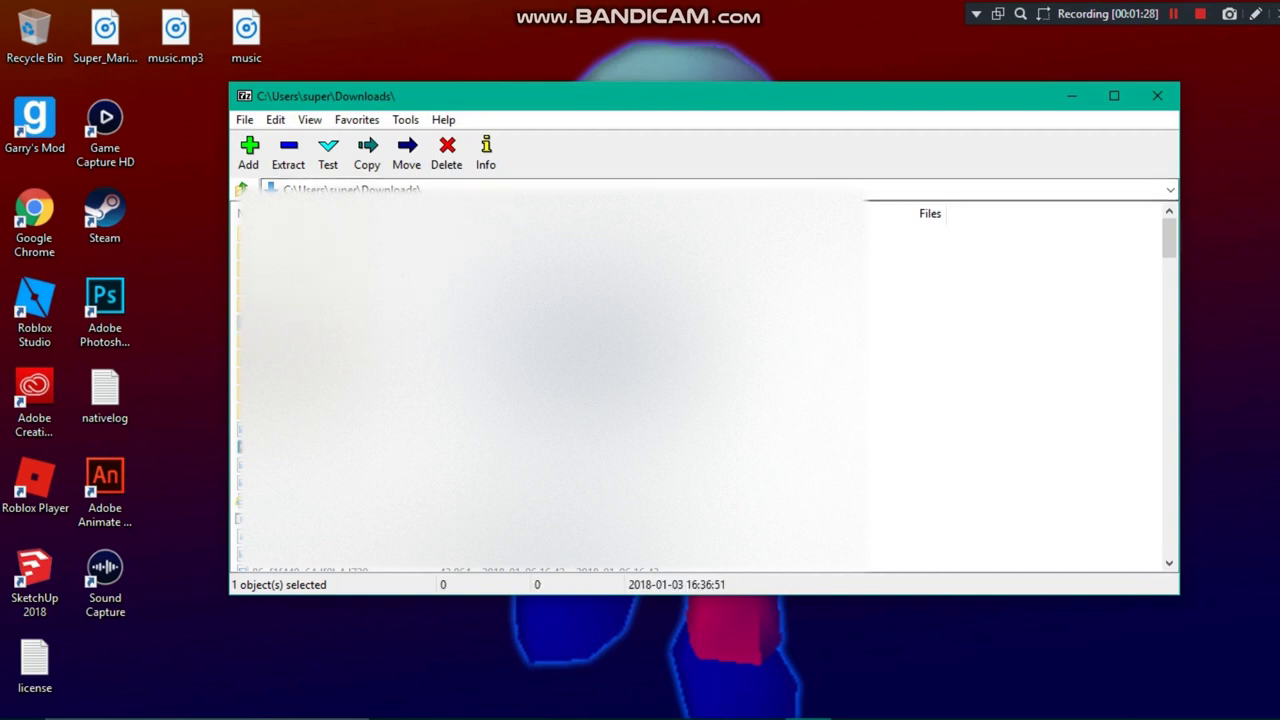
key("Down")
key("Down")
key("Down")
key("Down")
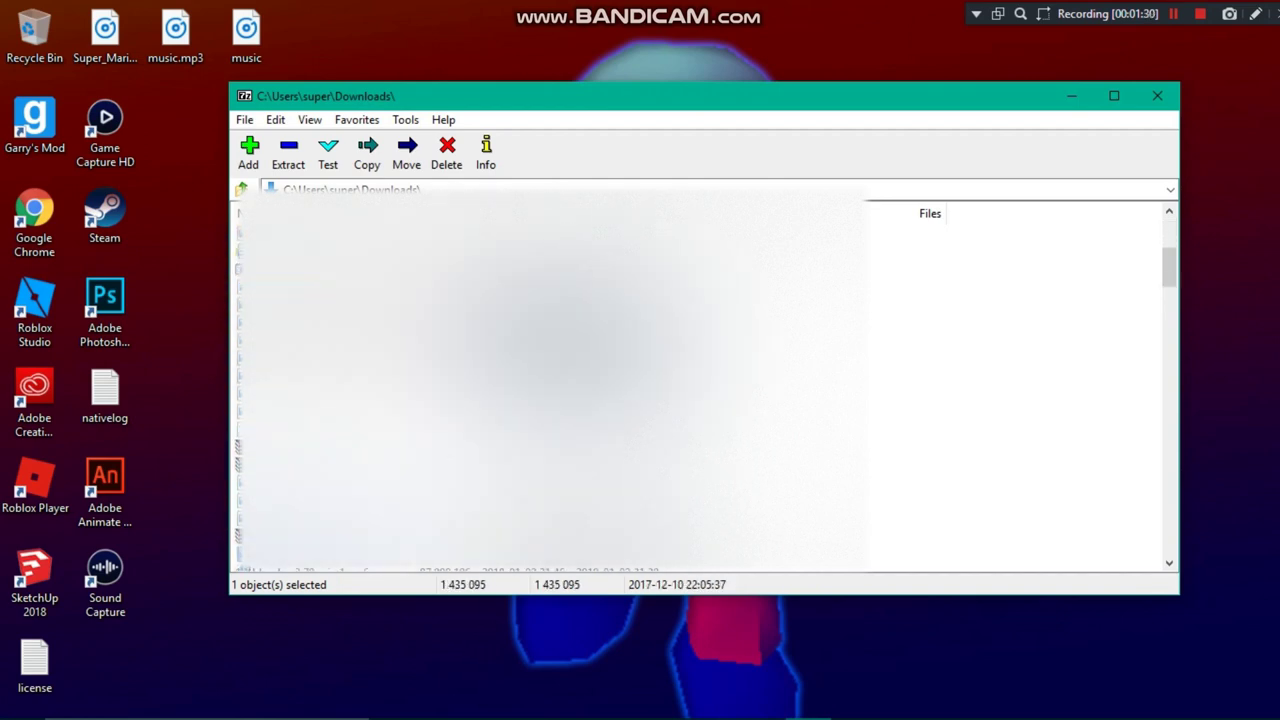
key("Down")
key("Down")
key("Down")
key("Down")
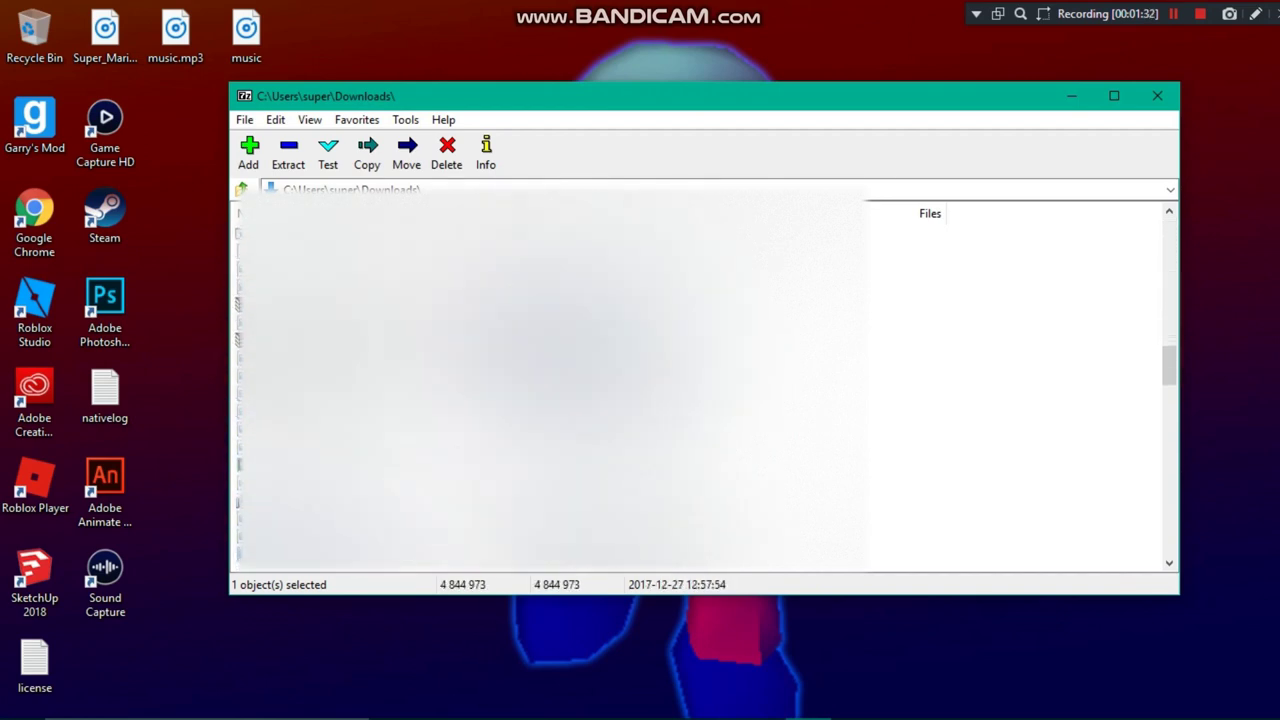
key("Down")
key("Down")
key("Down")
key("Down")
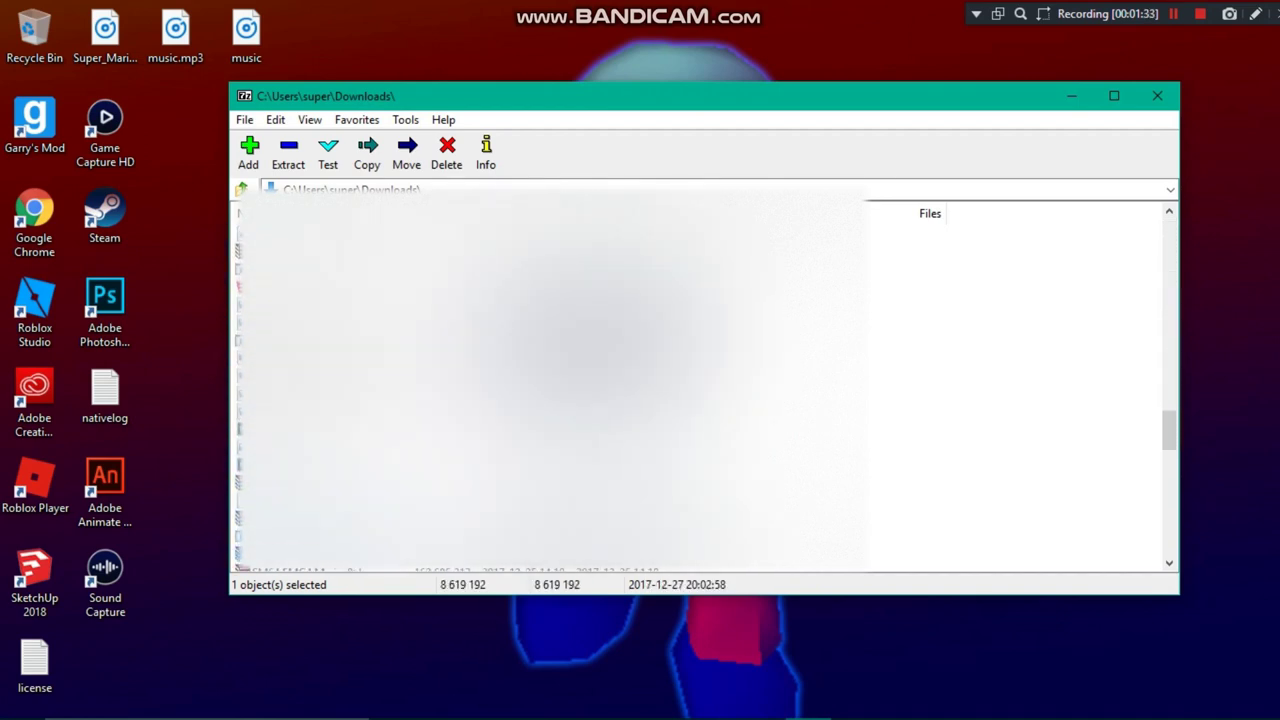
key("Up")
key("Up")
key("Up")
key("Up")
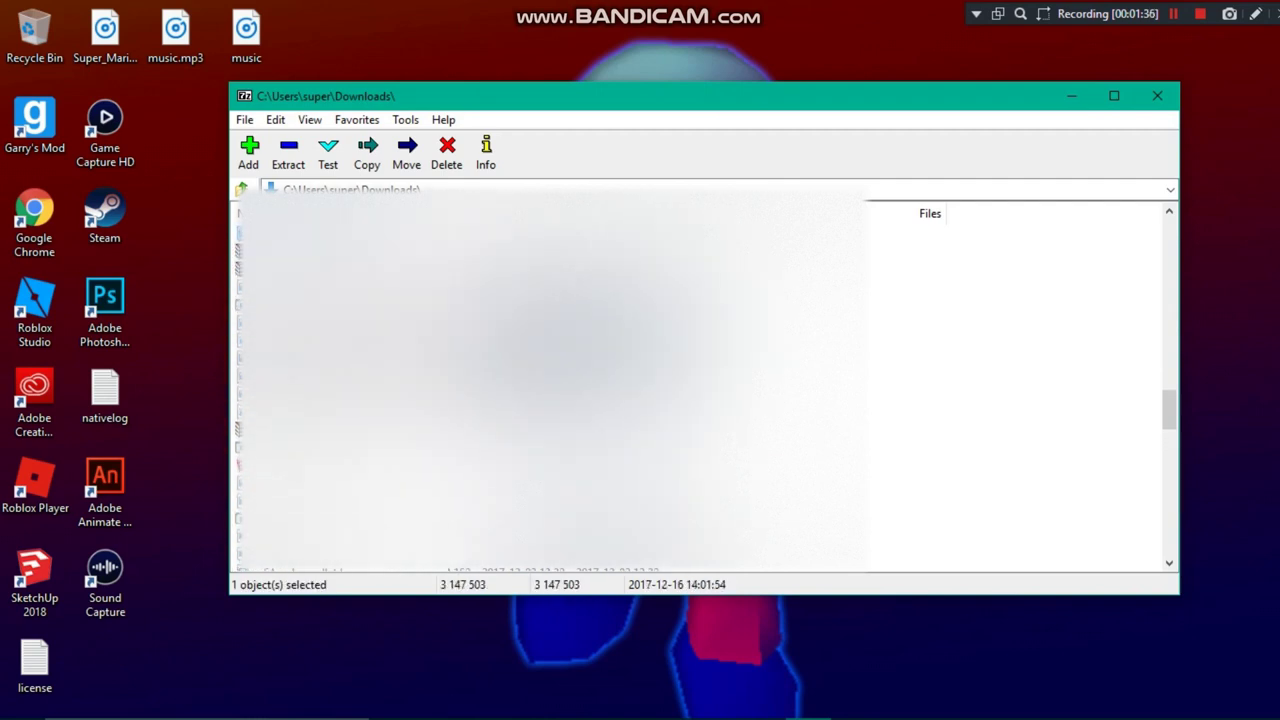
key("Up")
key("Up")
key("Up")
key("Up")
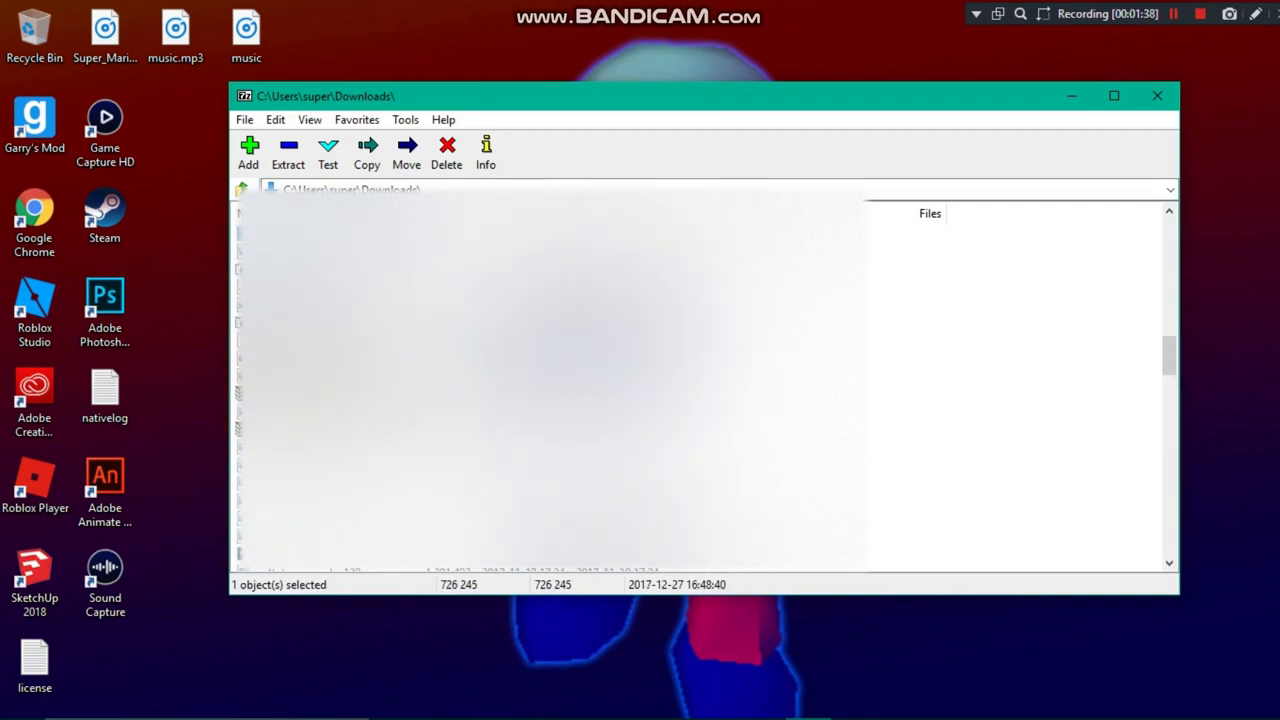
key("Up")
key("Up")
key("Up")
key("Up")
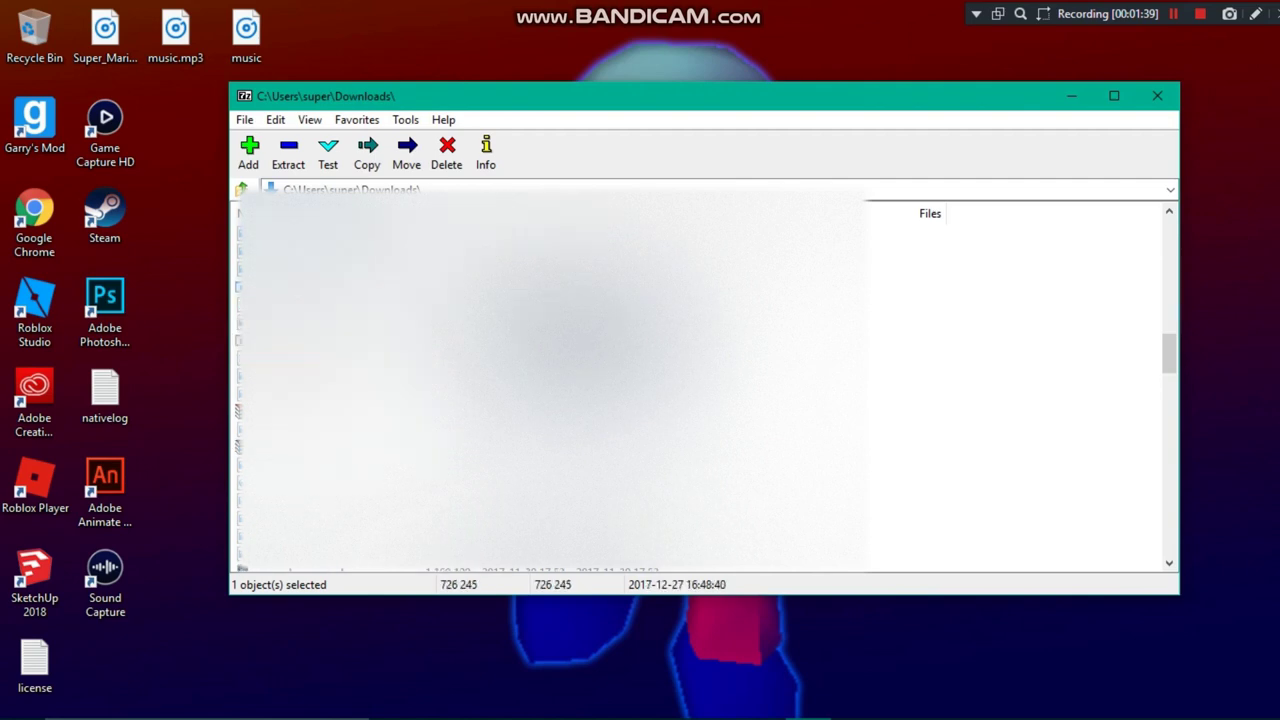
key("Up")
key("Up")
key("Up")
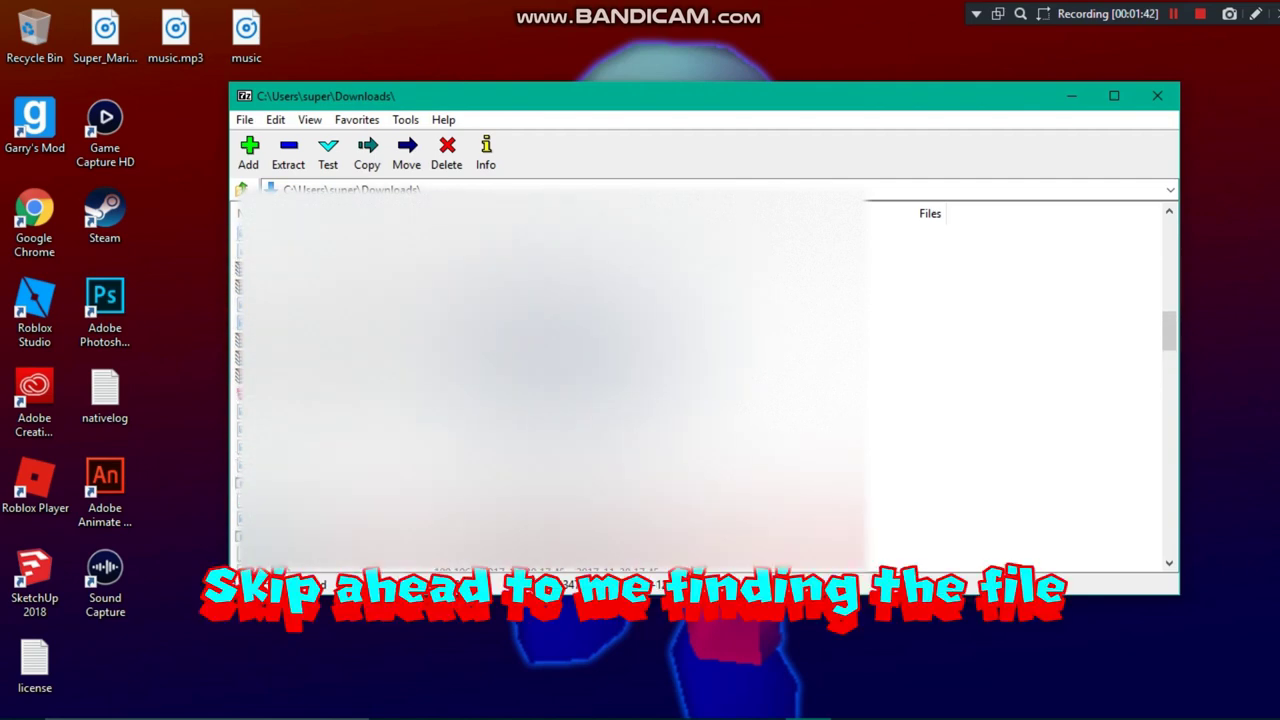
key("Down")
key("Down")
key("Down")
key("Down")
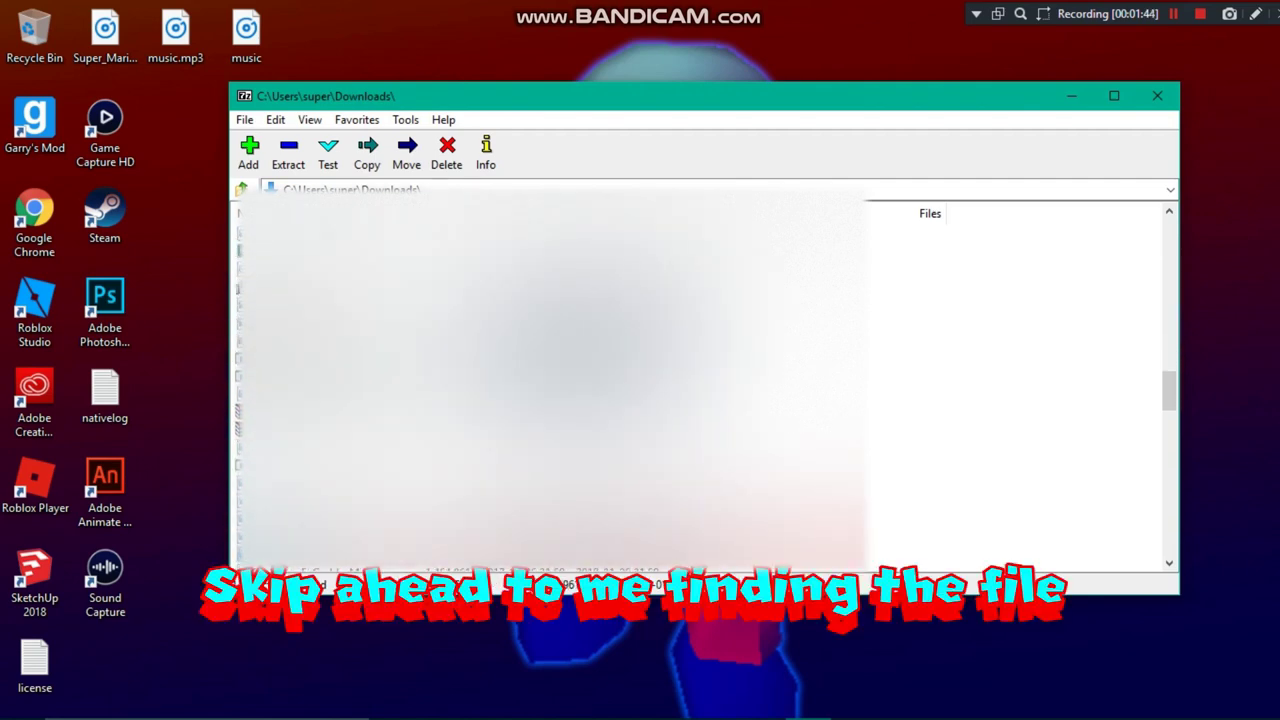
key("Down")
key("Down")
key("Down")
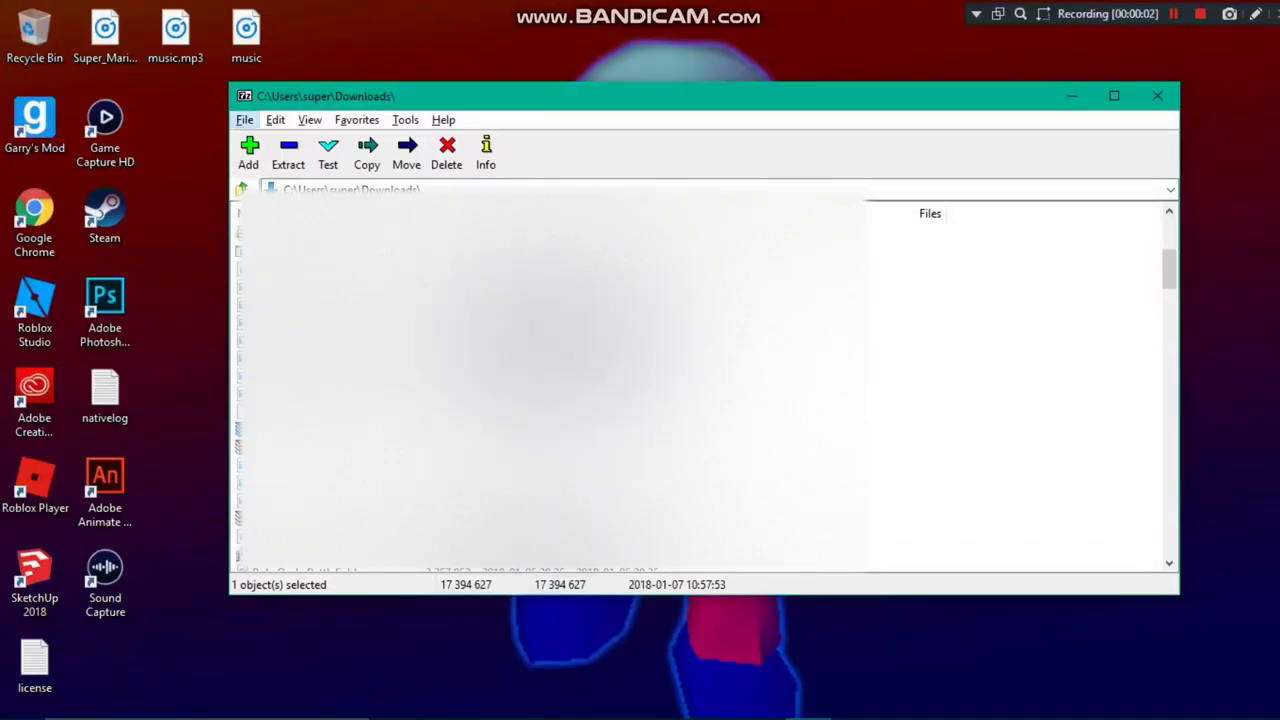
key("Return")
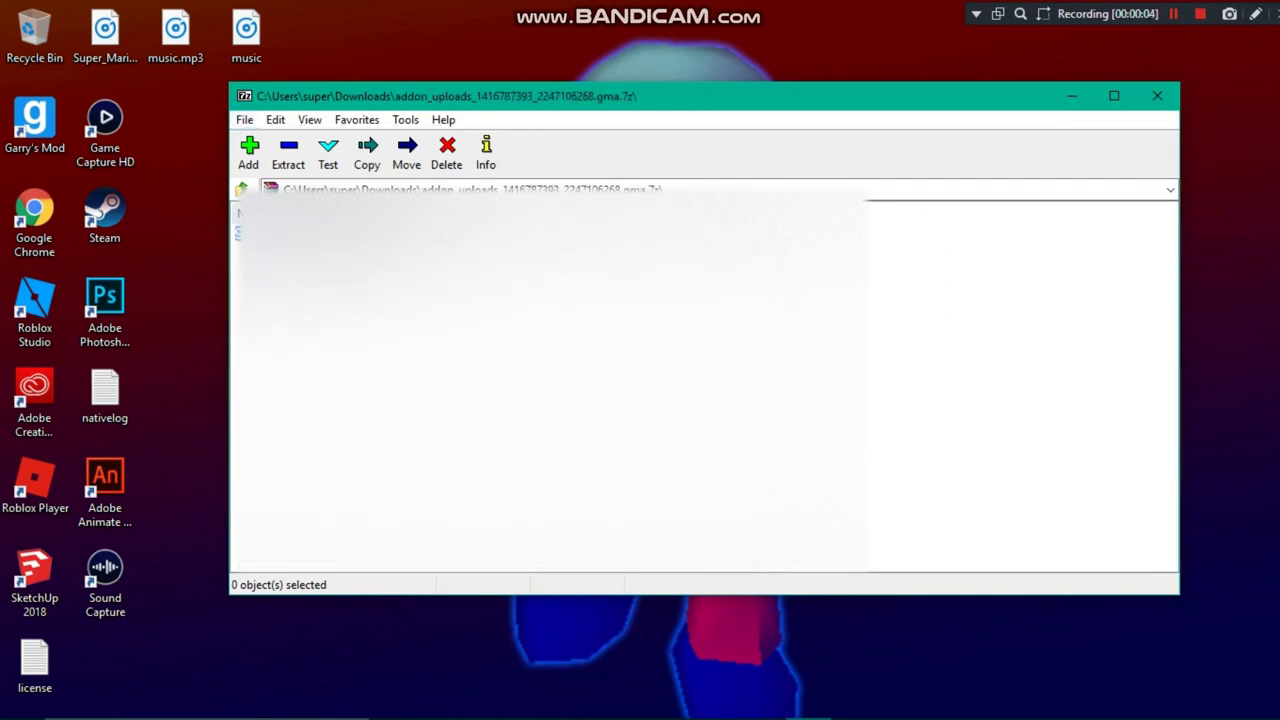
Extract the addon file from the opened archive and return to the Downloads folder.
right_click(330, 355)
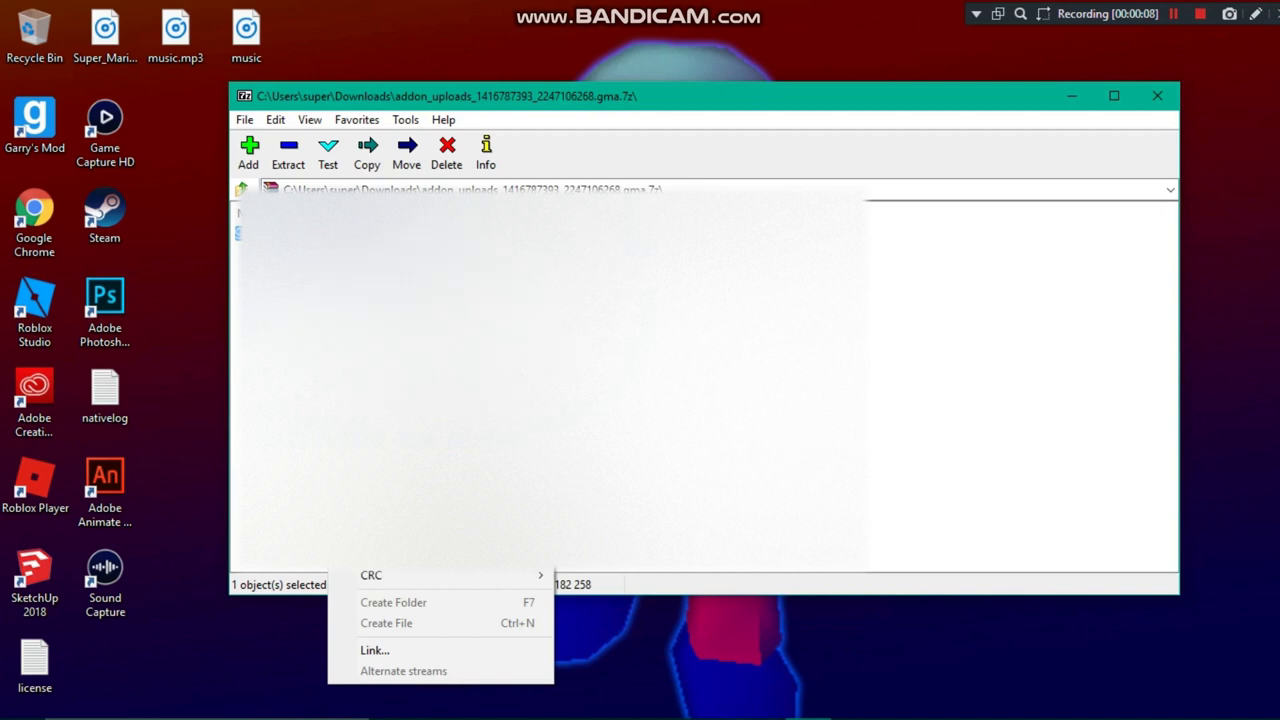
left_click(277, 163)
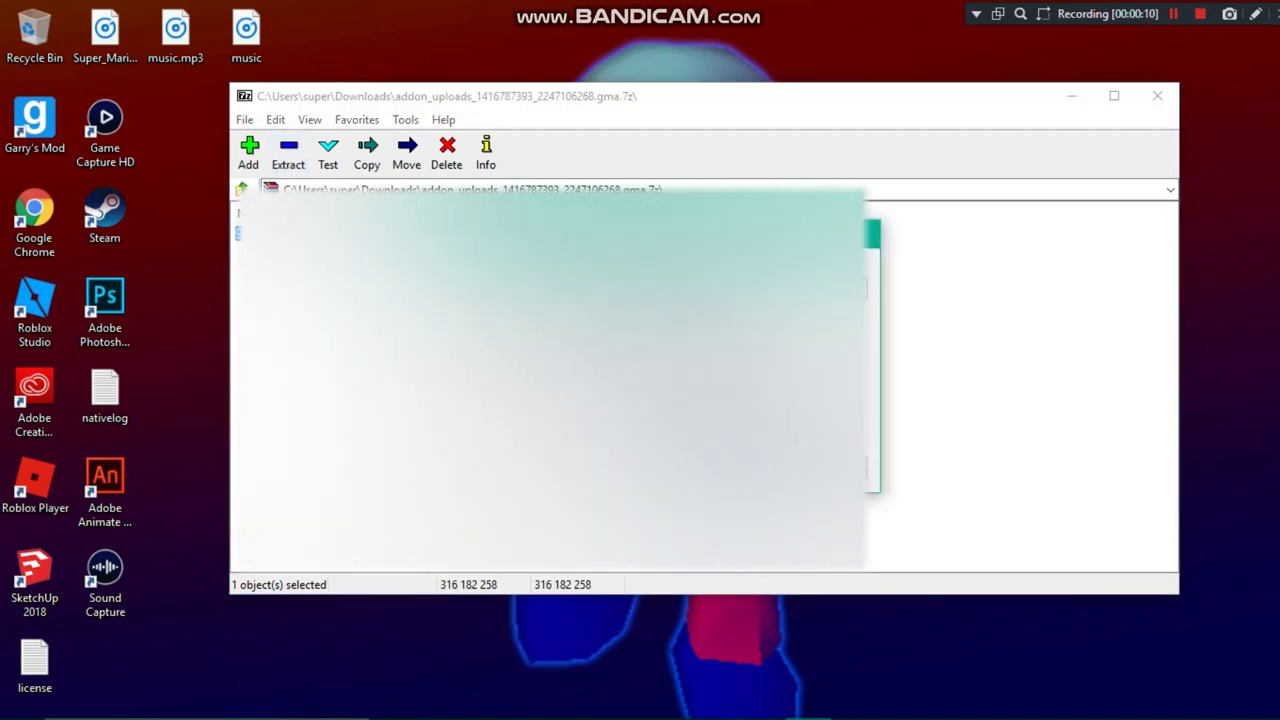
key("Return")
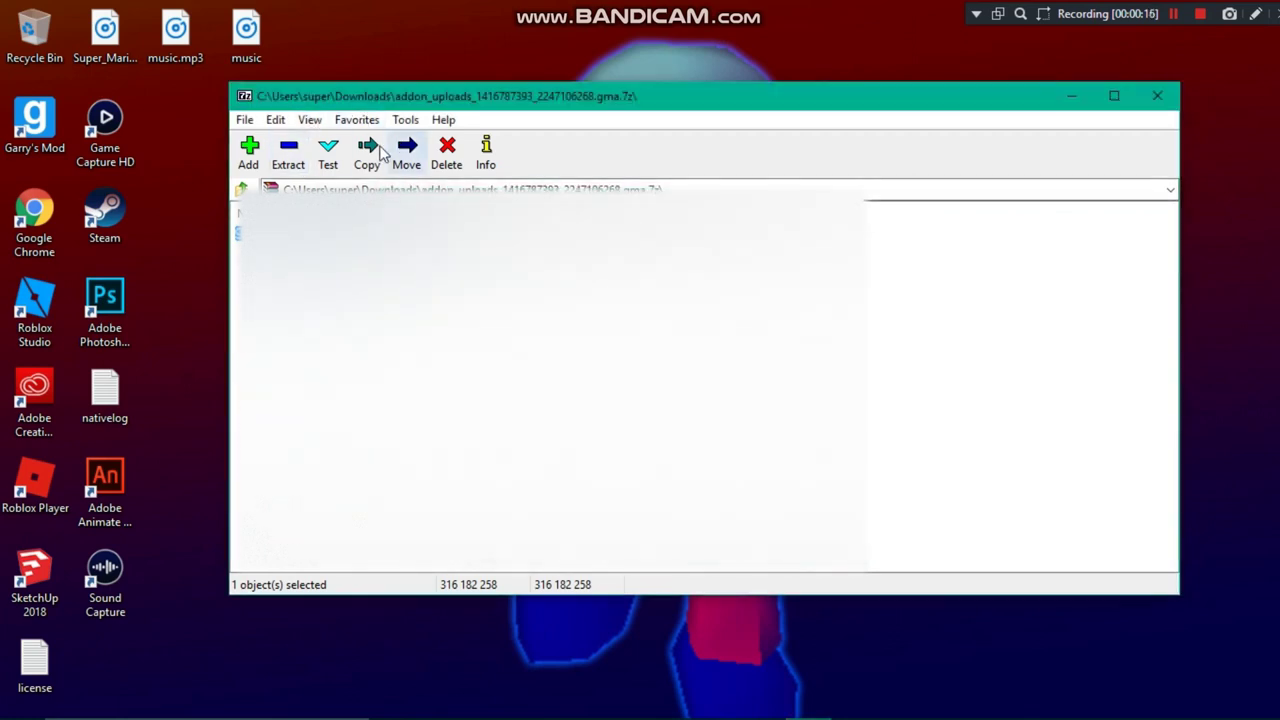
key("BackSpace")
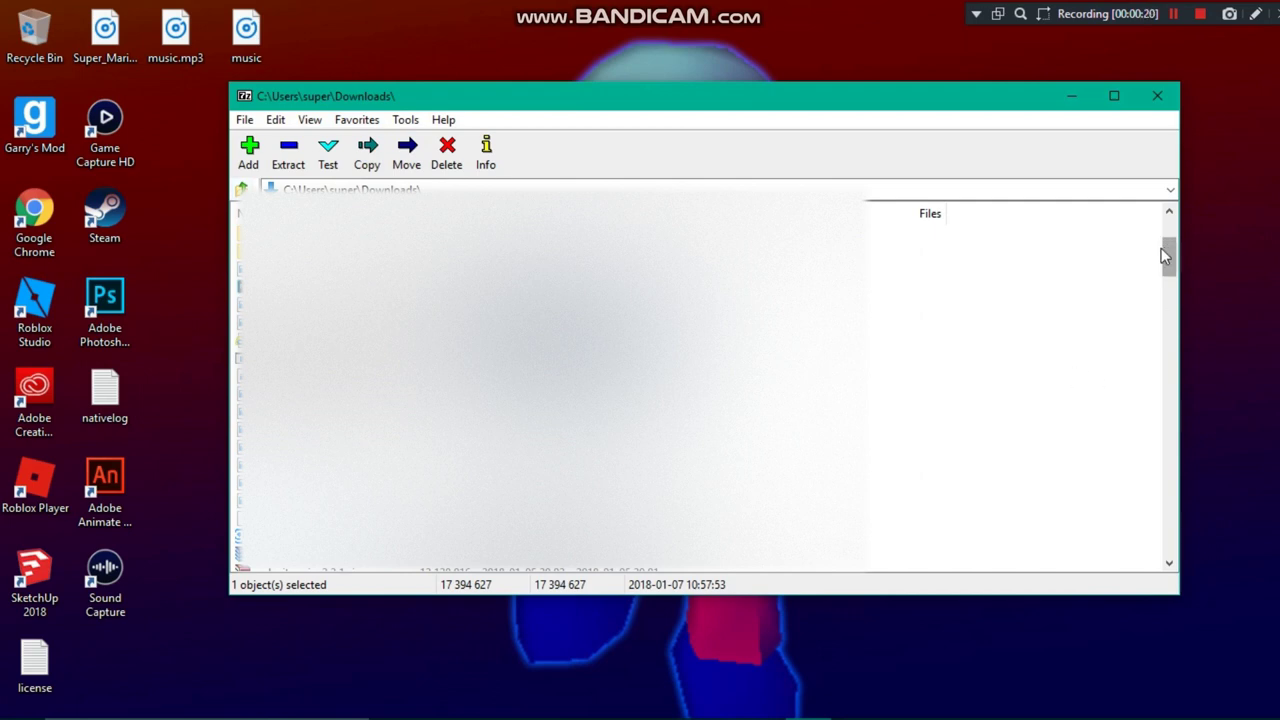
Move the 7-Zip window clear of GWTool and load the unpacked addon_uploads file into GWTool for extraction.
scroll(1169, 250, "up", 3)
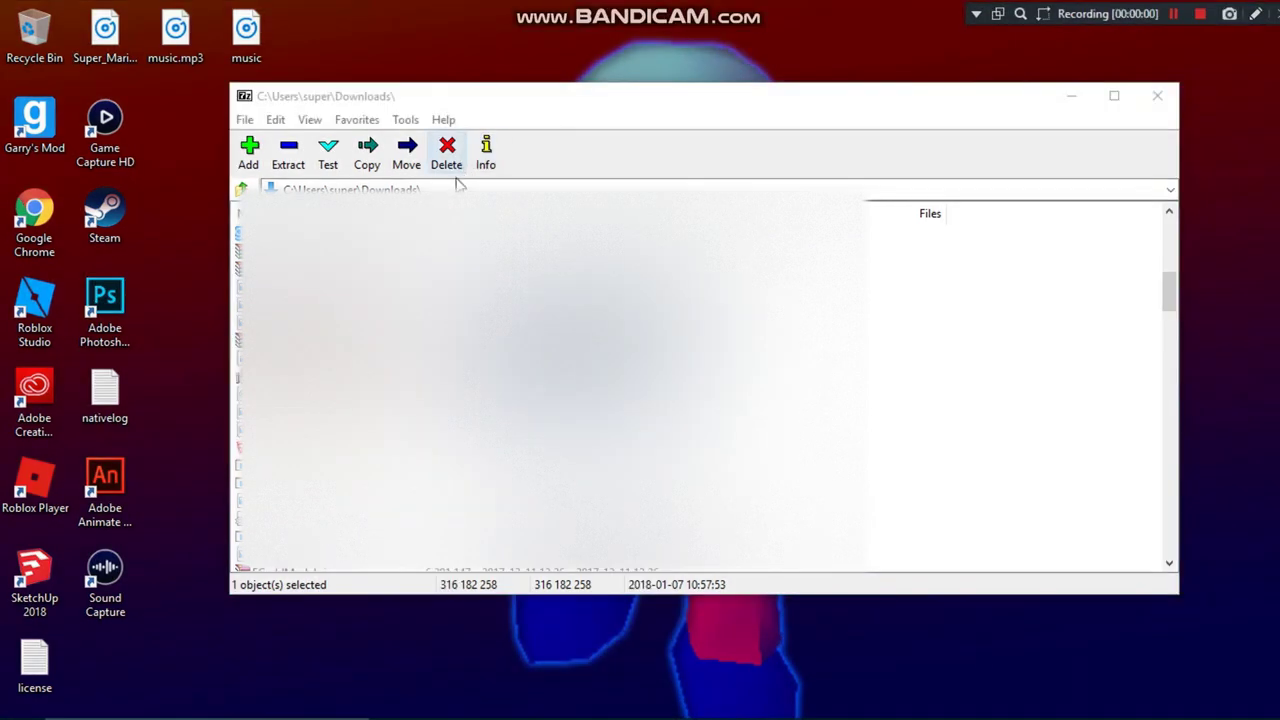
left_click(295, 100)
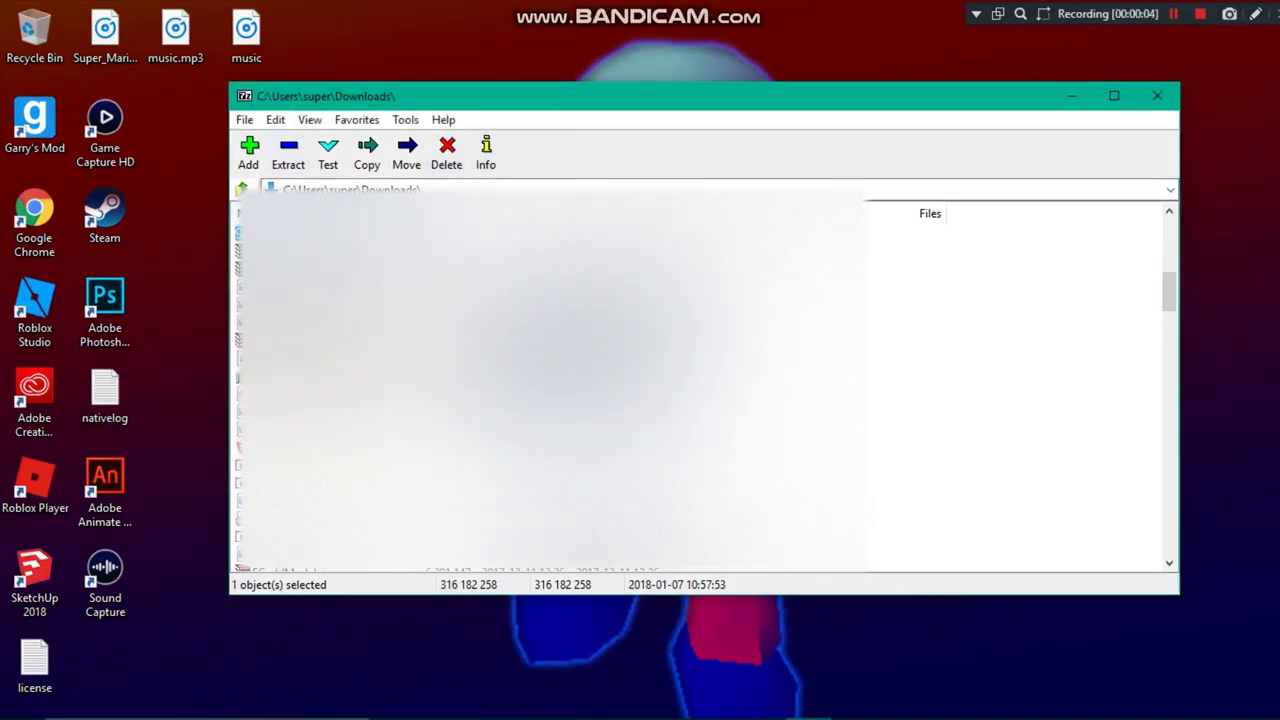
left_click_drag(363, 107, 862, 118)
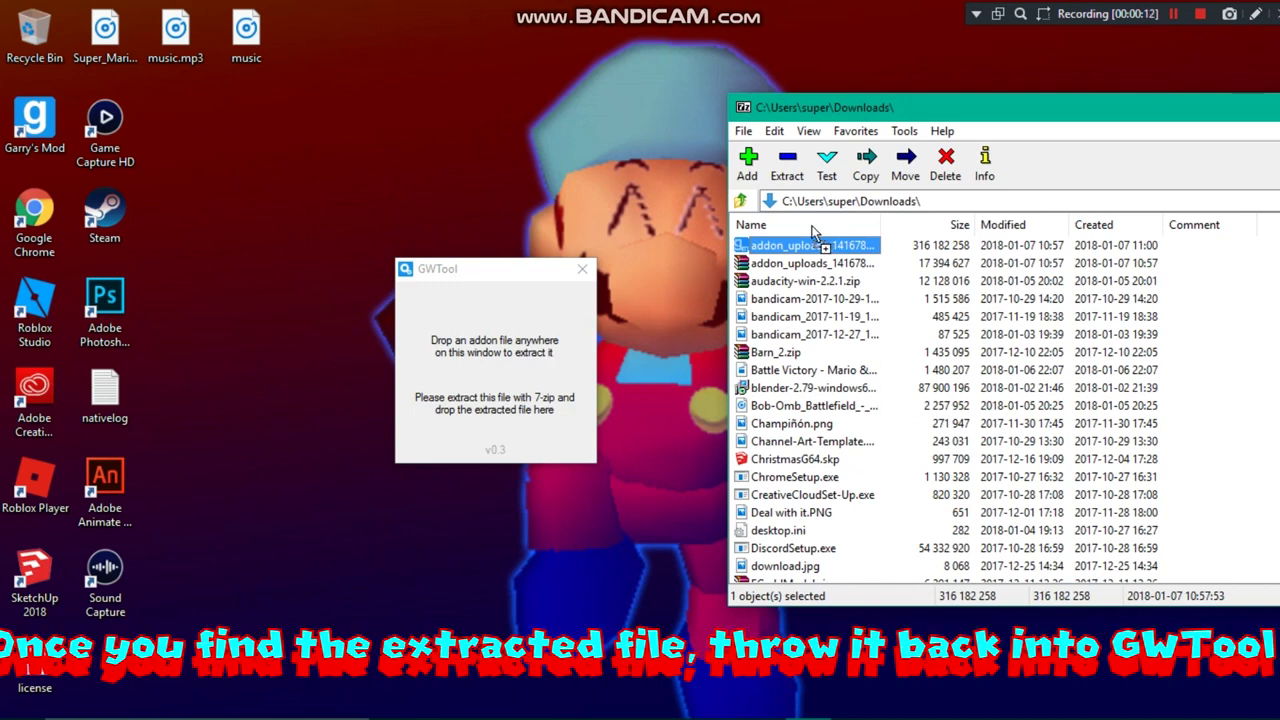
left_click_drag(815, 232, 520, 358)
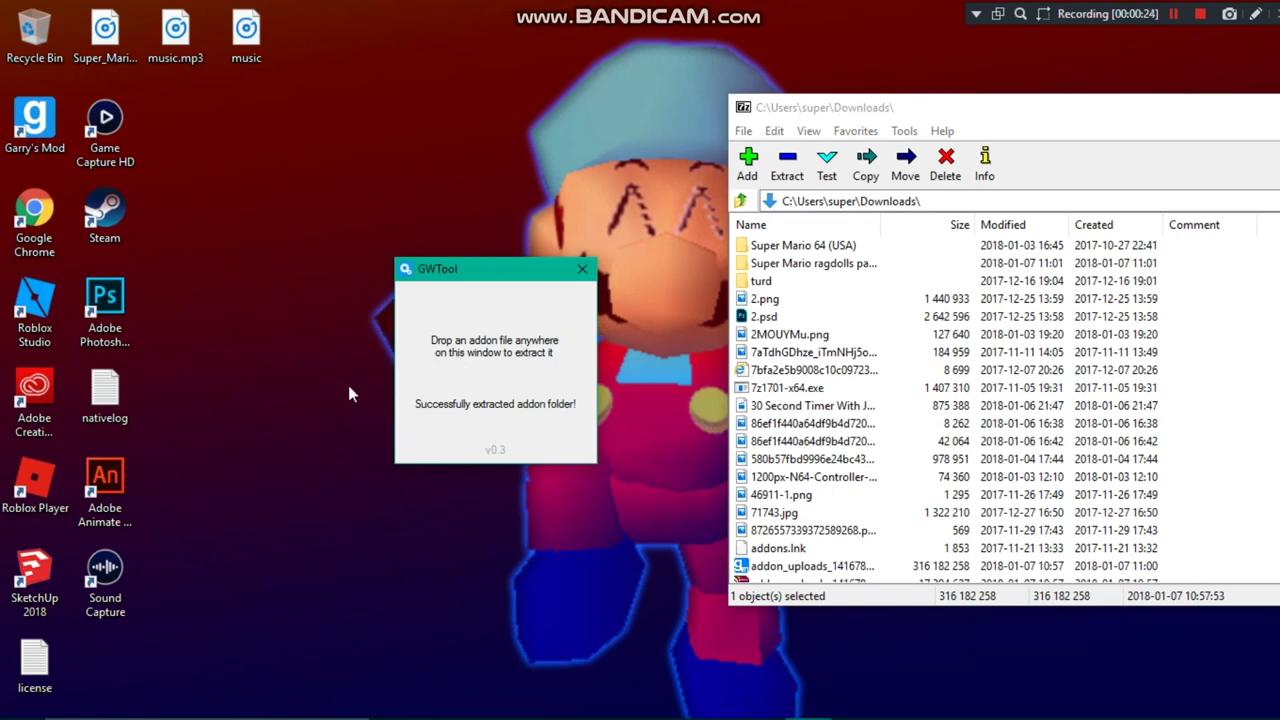
Open the extracted "Super Mario ragdolls pack" folder in the Downloads folder.
left_click(965, 480)
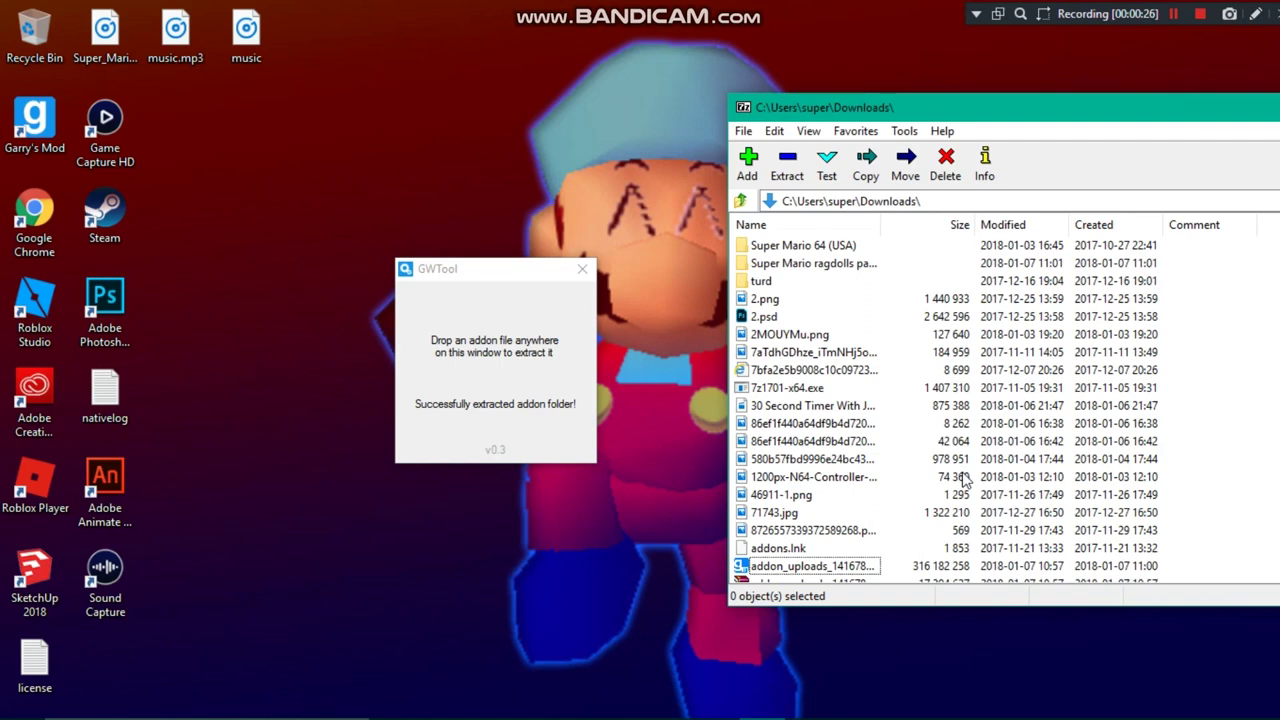
left_click(825, 265)
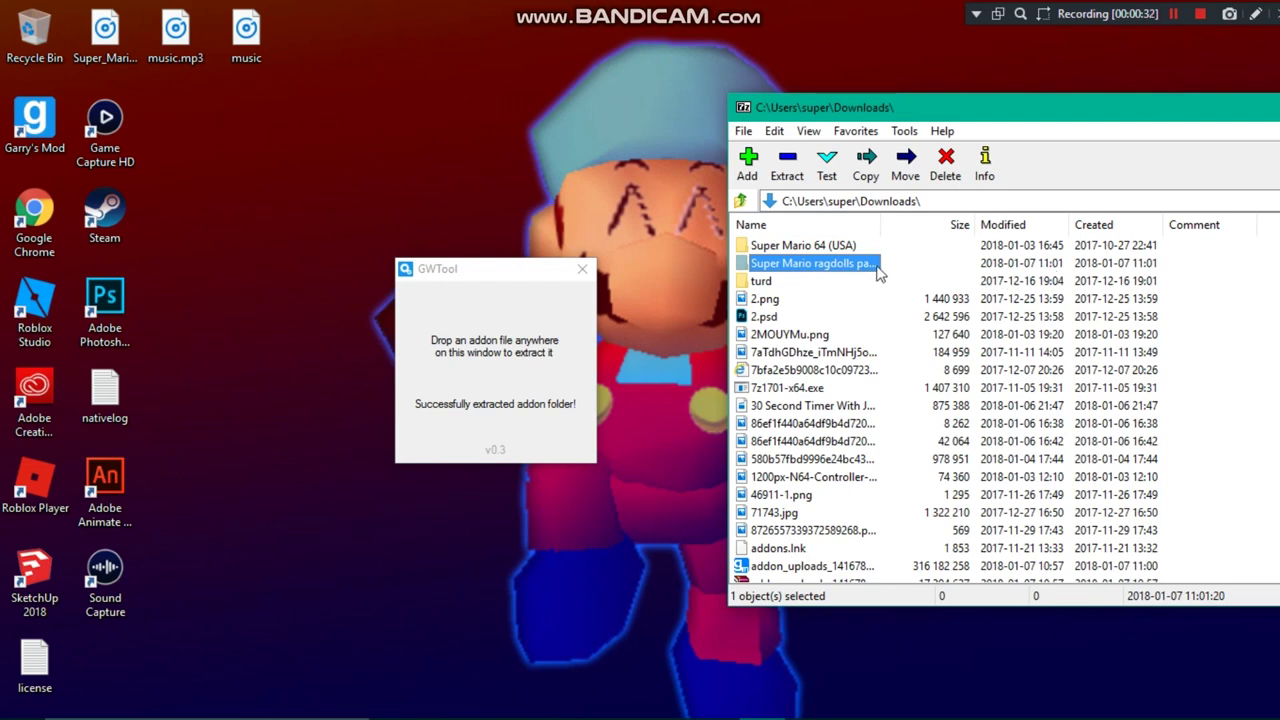
double_click(866, 268)
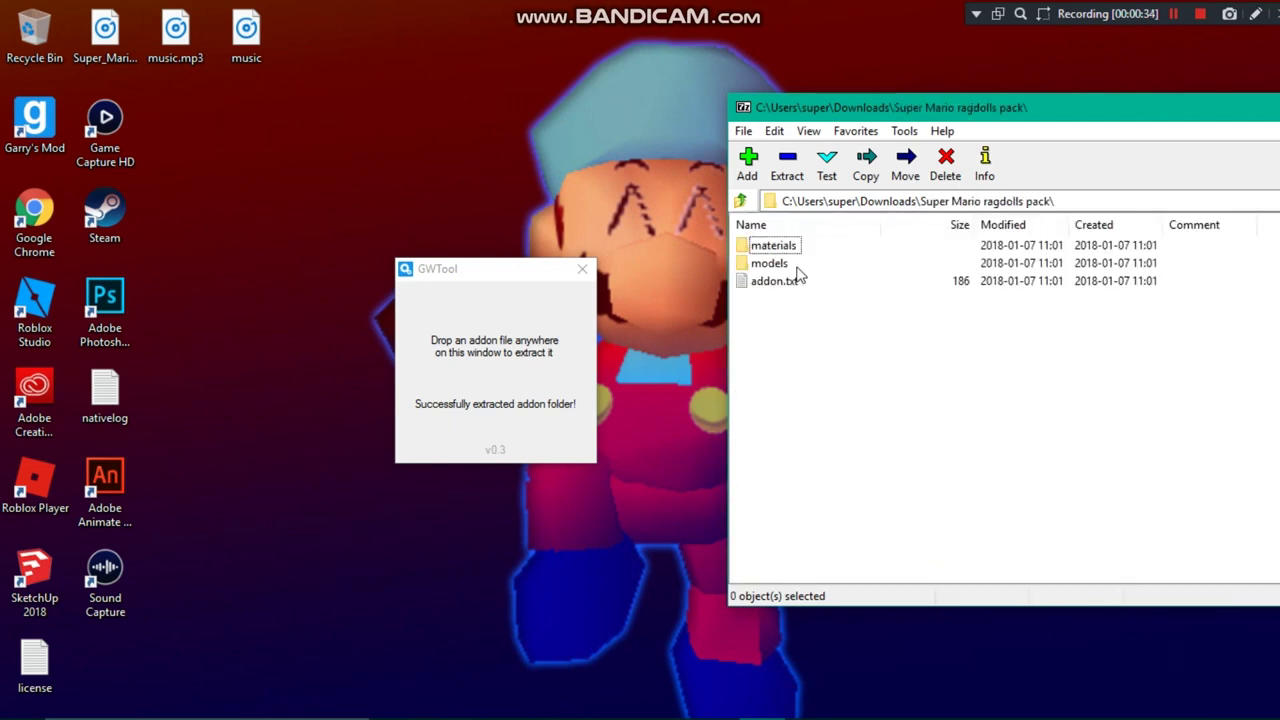
Examine the model files in the extracted pack's models\apocmodels\mario folder, reversing their name order, and put the 7-Zip window away.
double_click(782, 266)
double_click(762, 250)
double_click(766, 248)
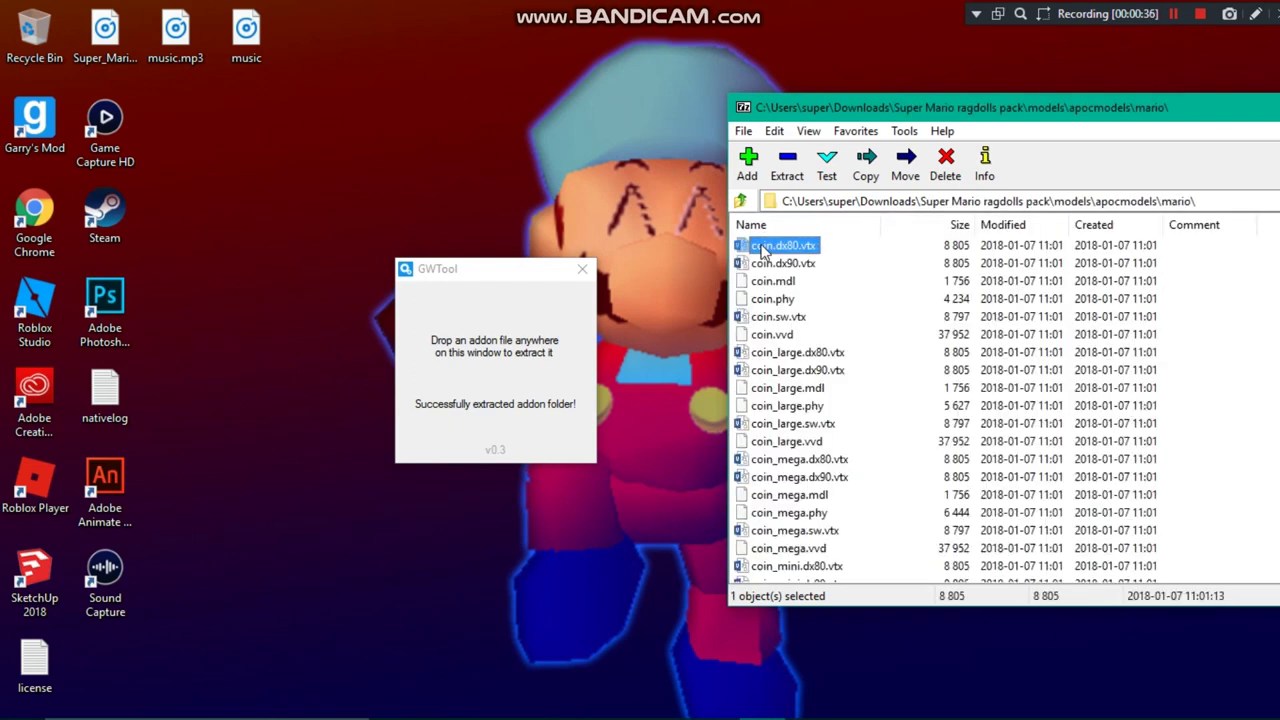
left_click(795, 226)
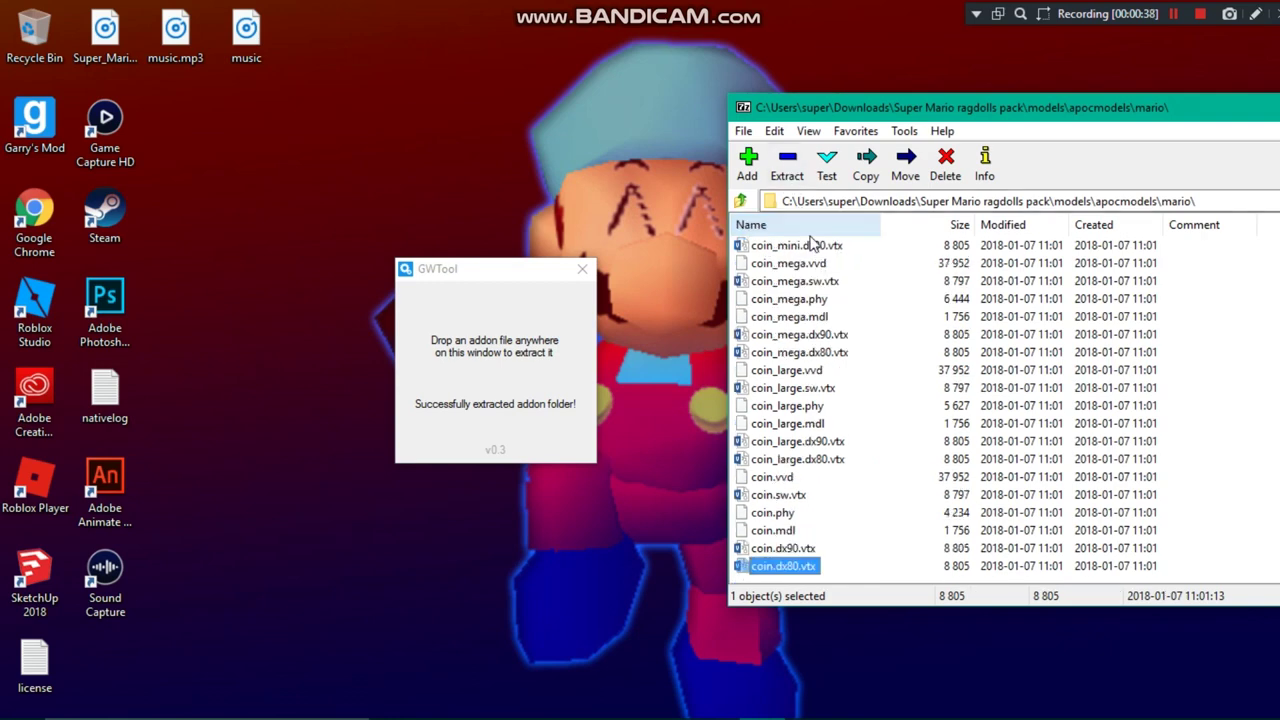
left_click_drag(901, 115, 200, 133)
left_click(873, 125)
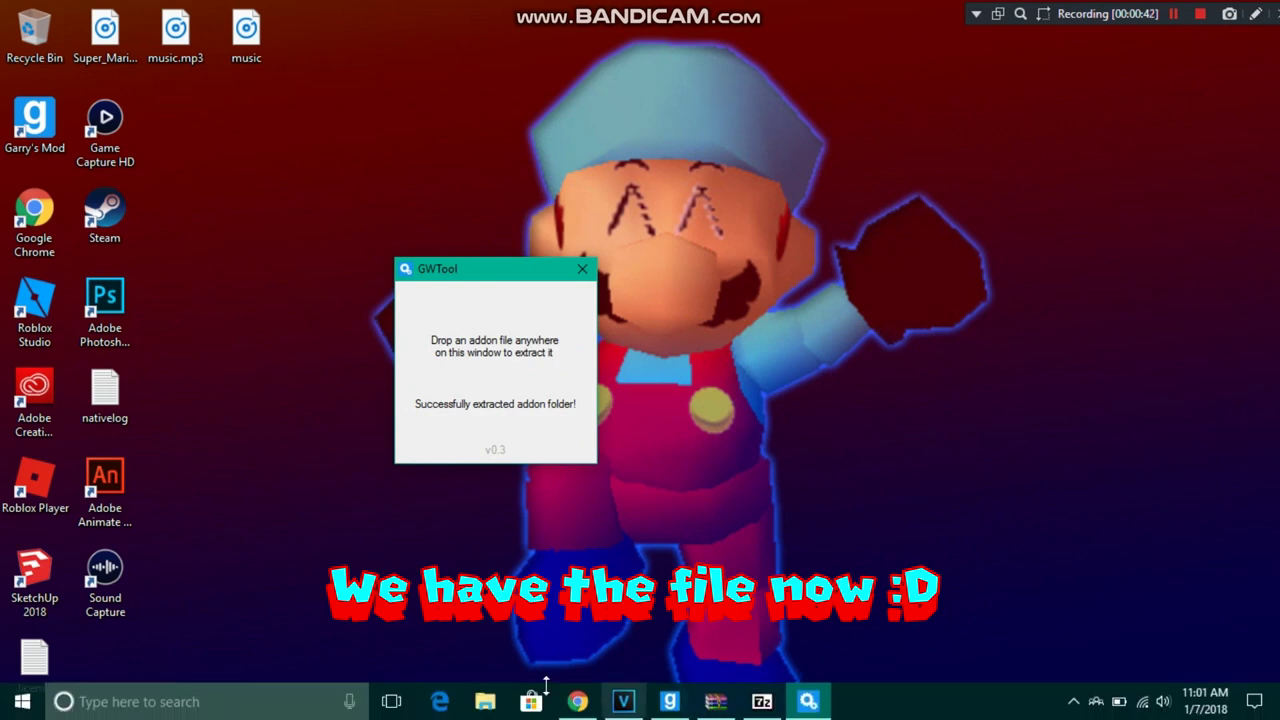
Switch to File Explorer, open the Downloads folder and maximize the window.
left_click(484, 700)
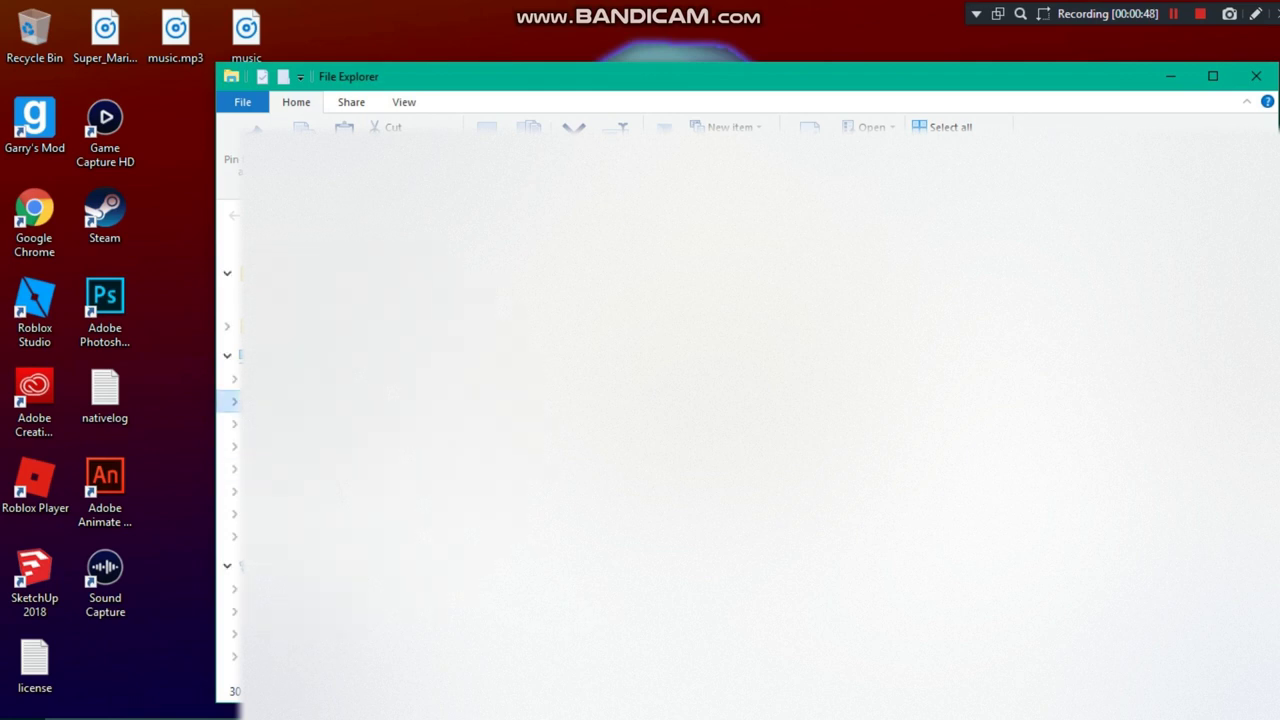
left_click(260, 424)
double_click(630, 88)
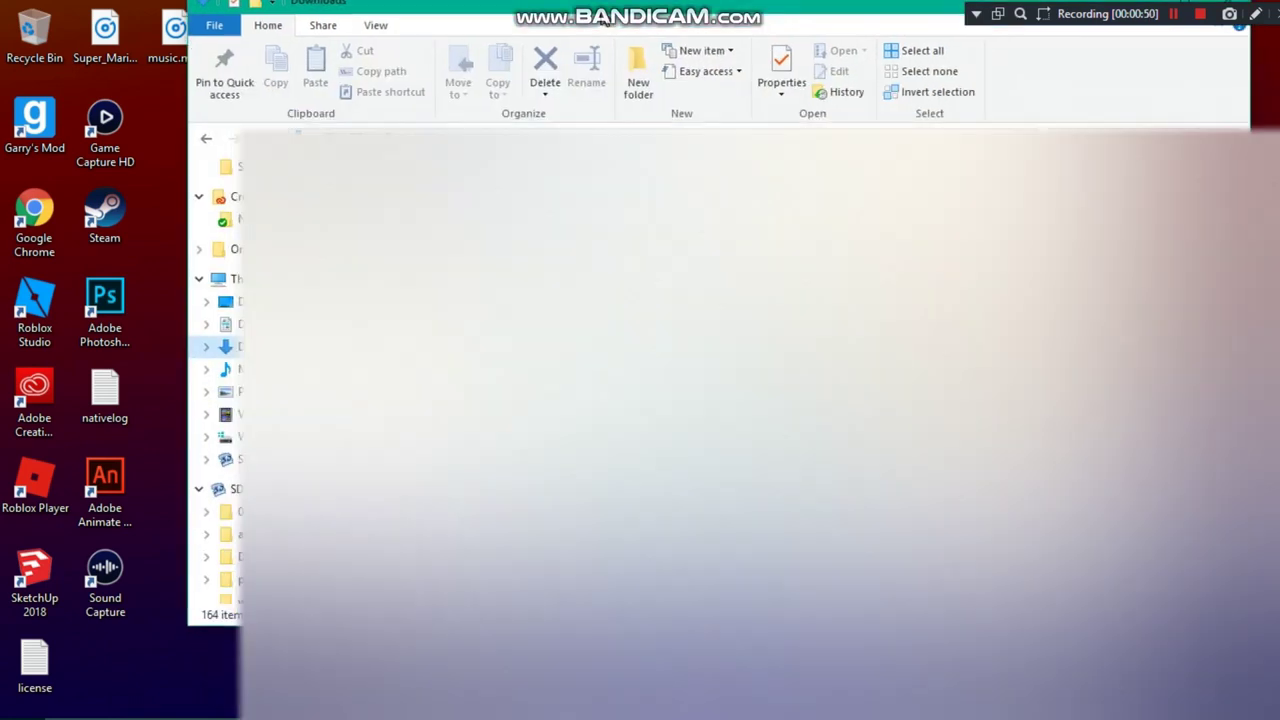
Look through the Downloads folder for the extracted Super Mario ragdolls pack folder.
scroll(760, 424, "down", 10)
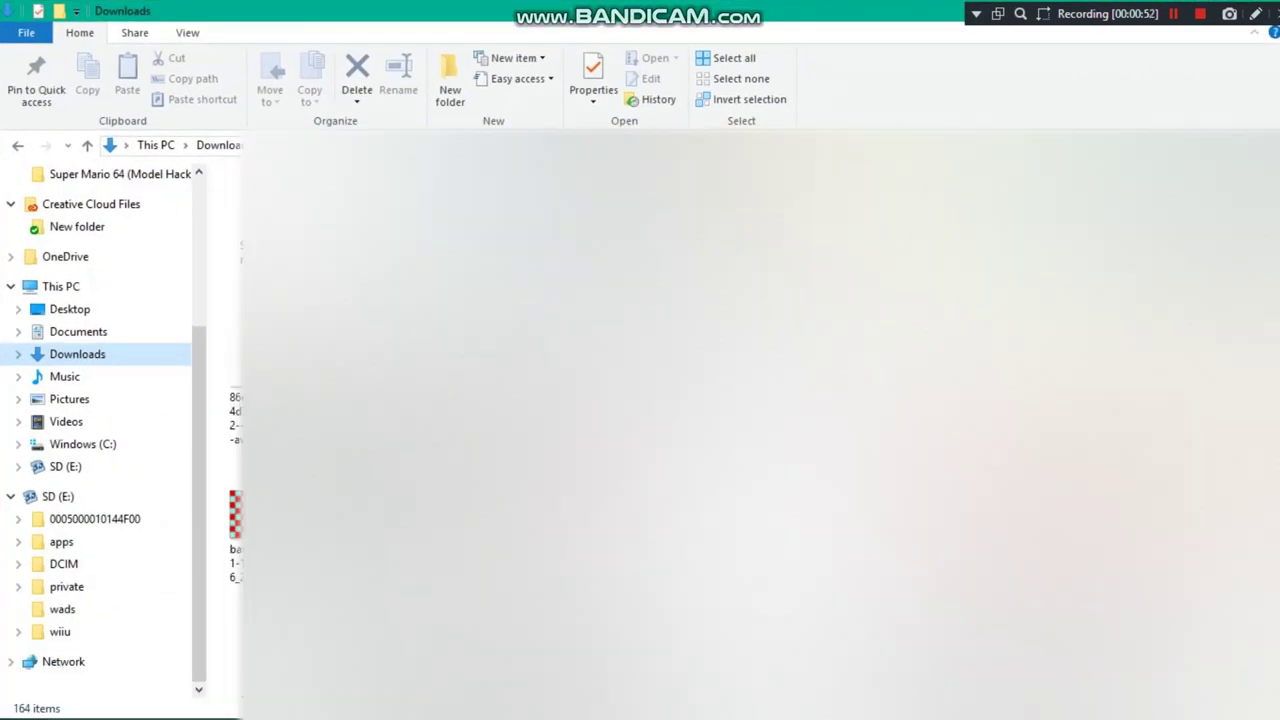
scroll(760, 424, "down", 5)
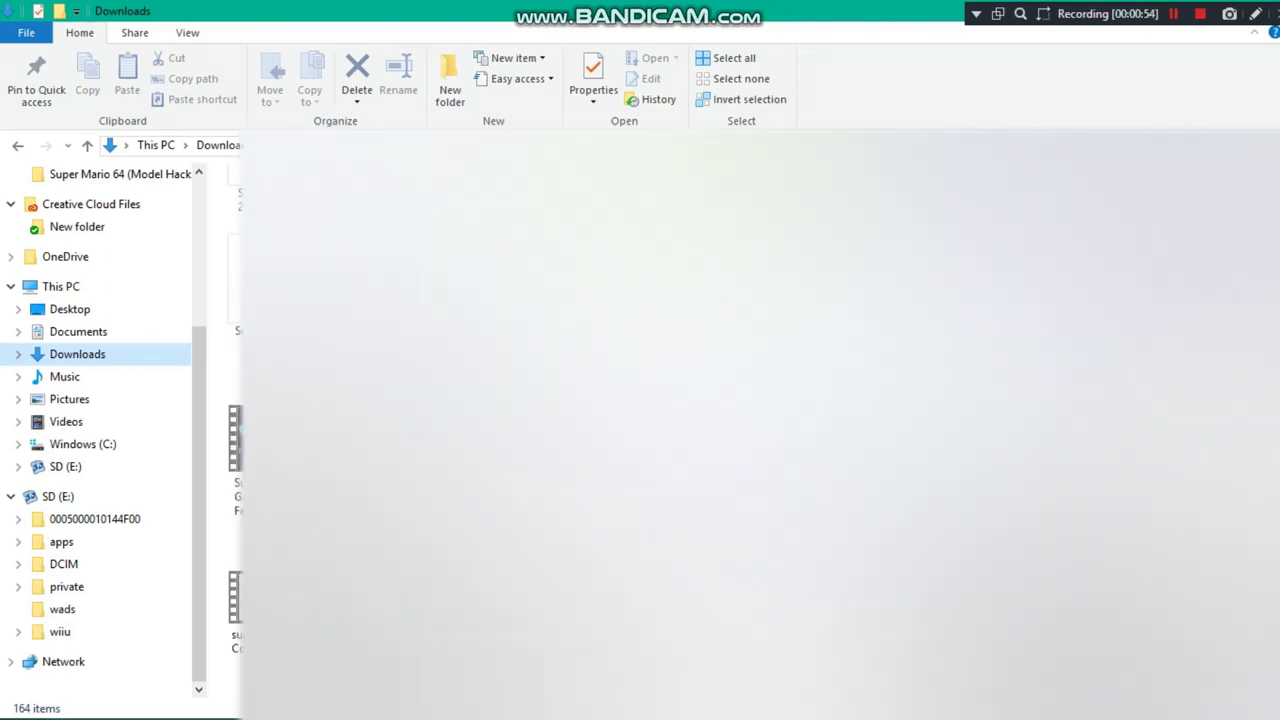
scroll(760, 424, "down", 5)
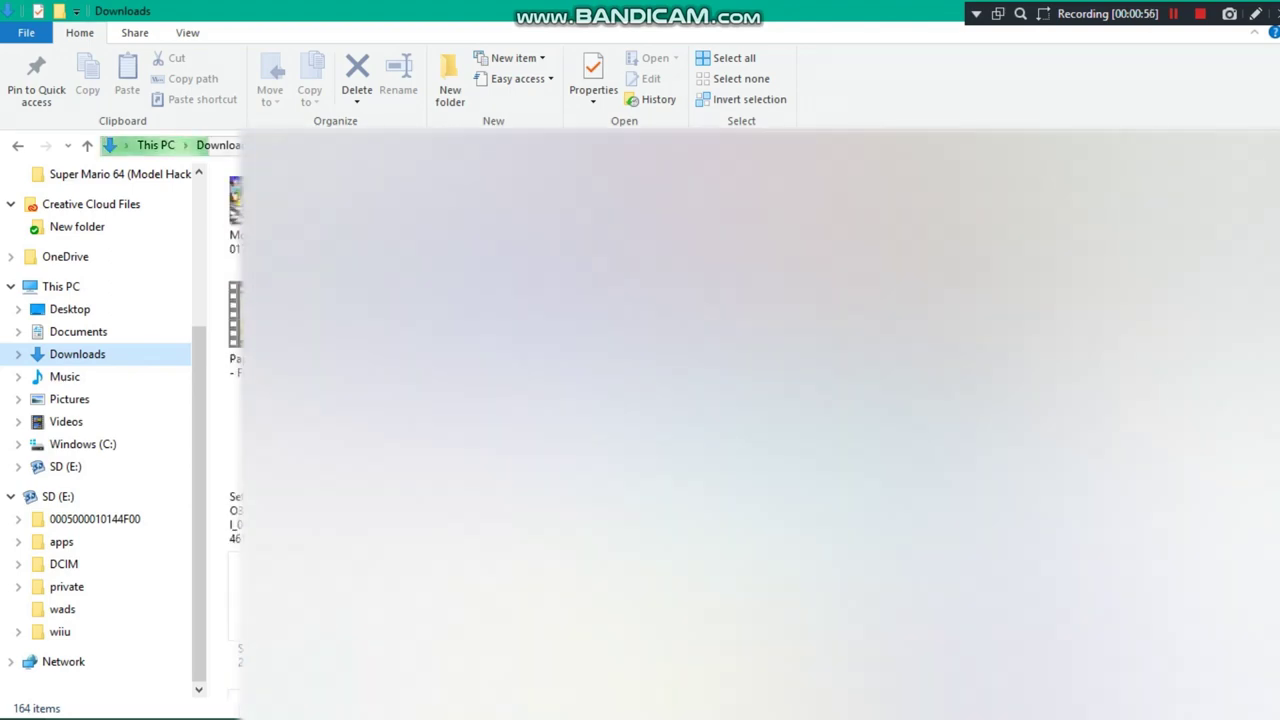
scroll(760, 424, "down", 5)
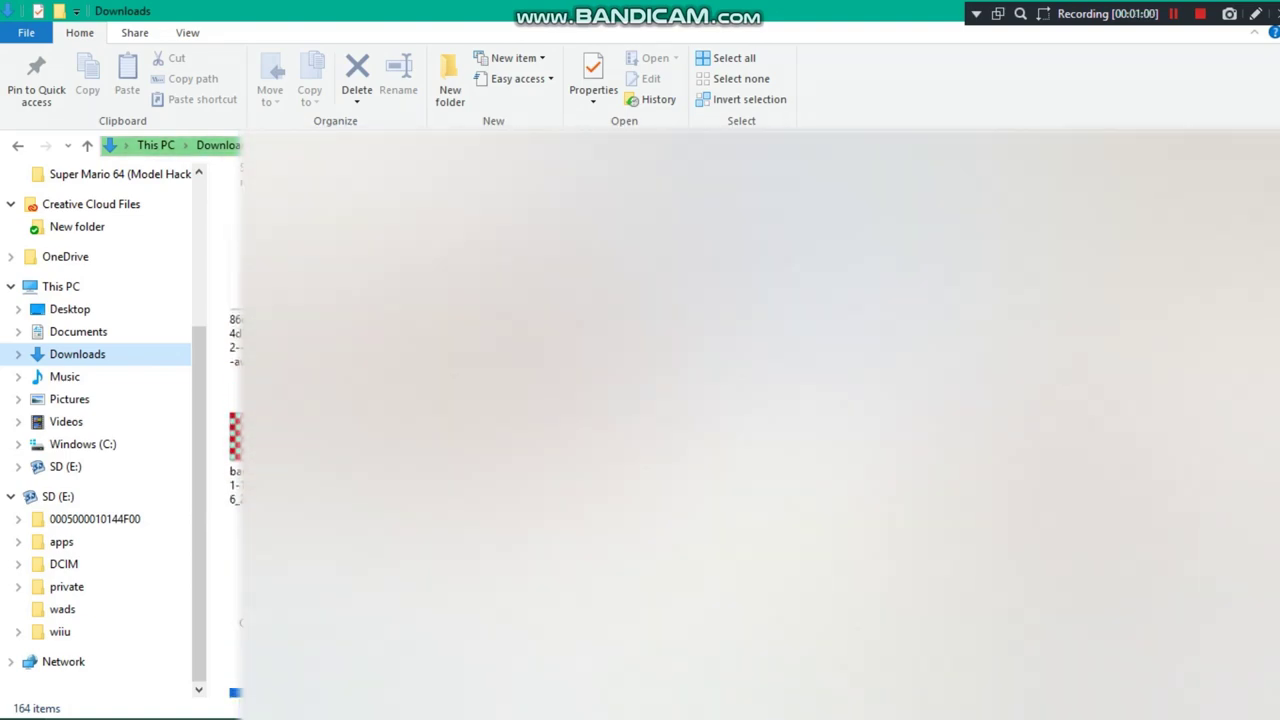
scroll(760, 424, "down", 2)
scroll(760, 424, "down", 4)
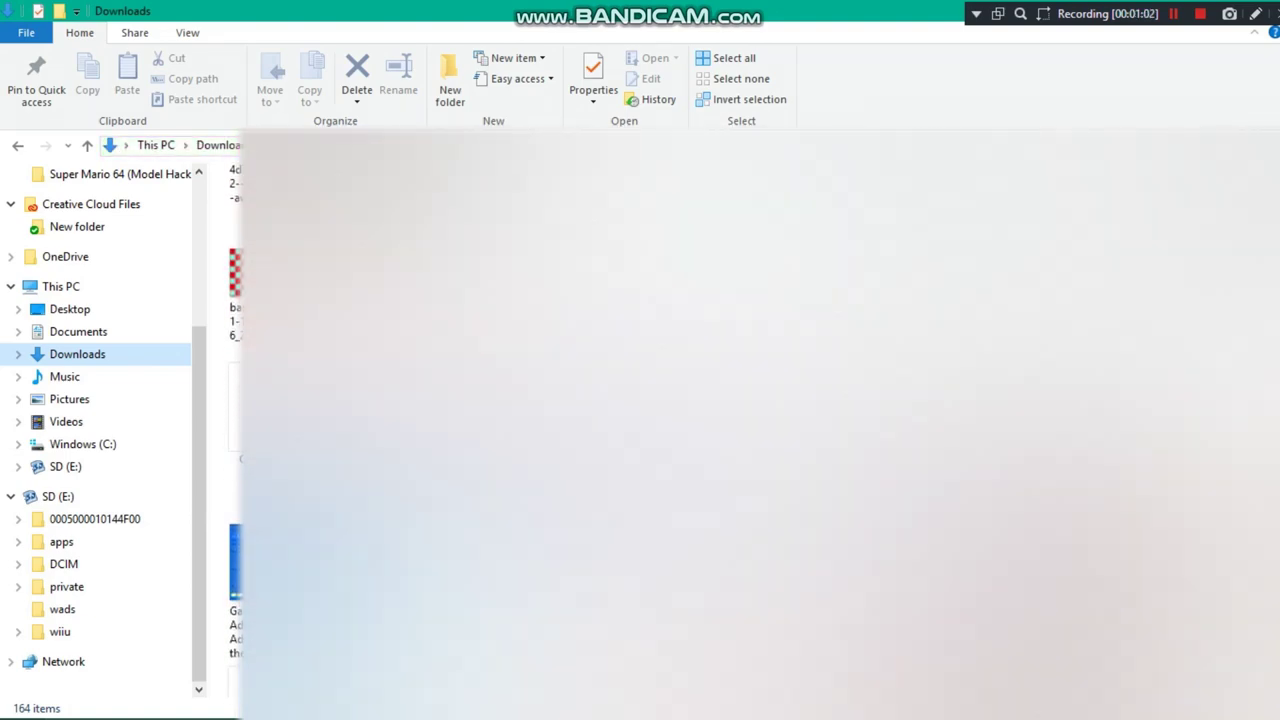
scroll(760, 424, "down", 8)
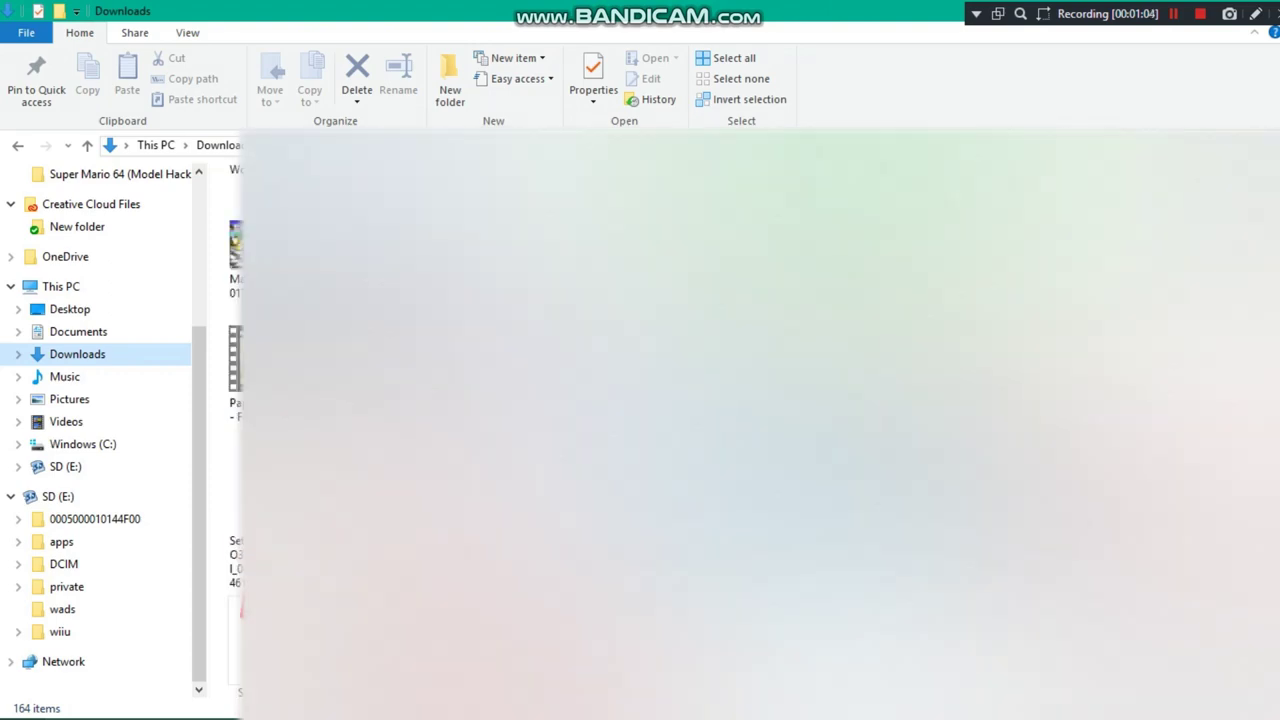
key("Down")
key("Down")
key("Down")
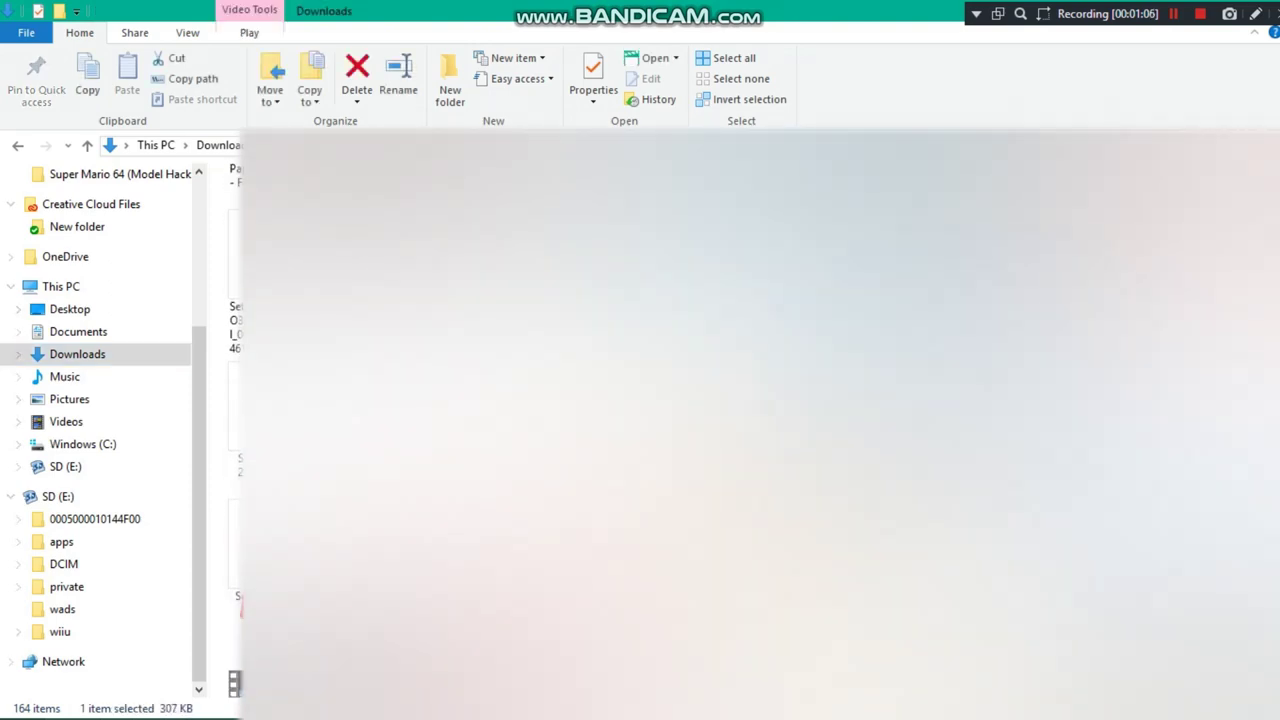
key("Down")
key("Down")
key("Down")
key("Down")
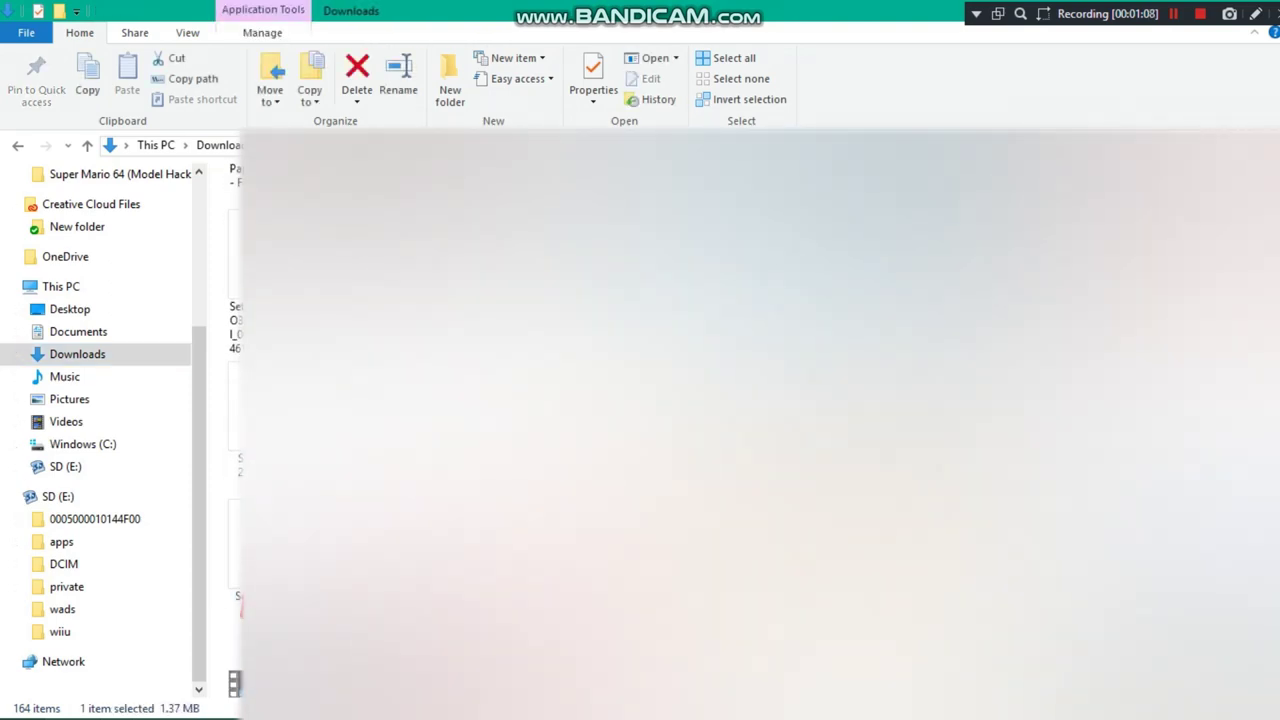
key("Down")
key("Down")
key("Down")
key("Down")
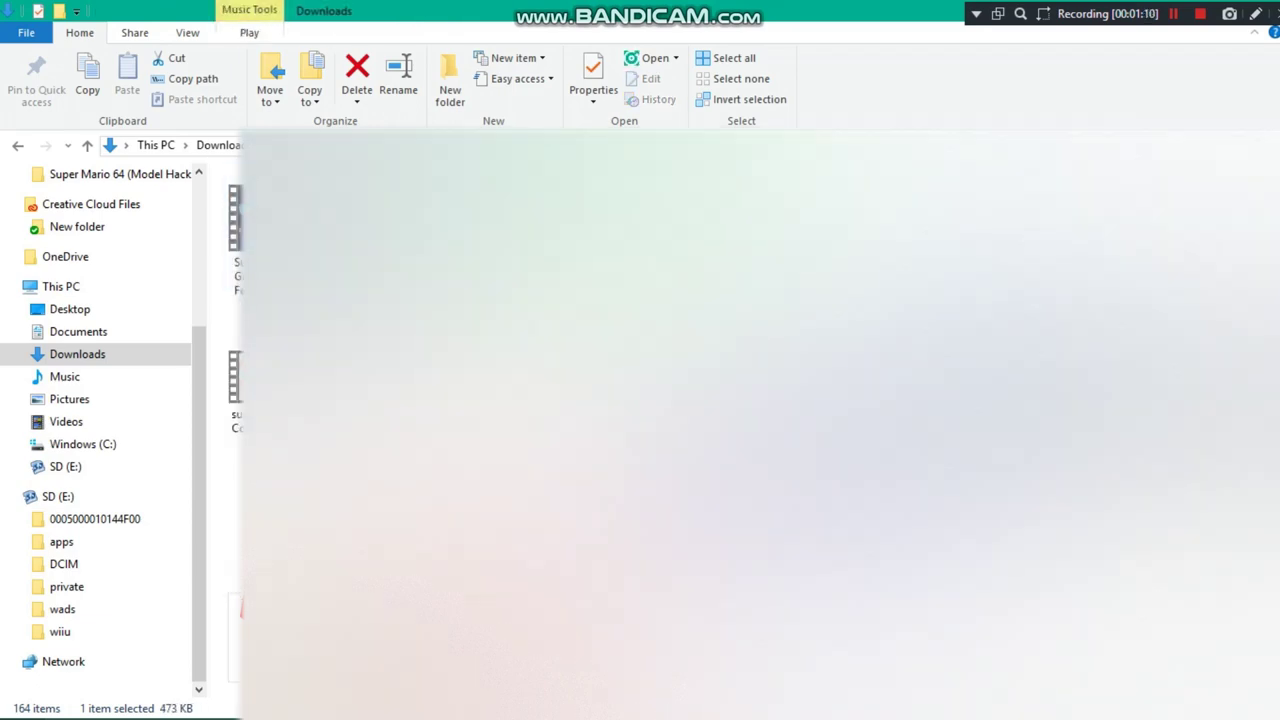
key("Down")
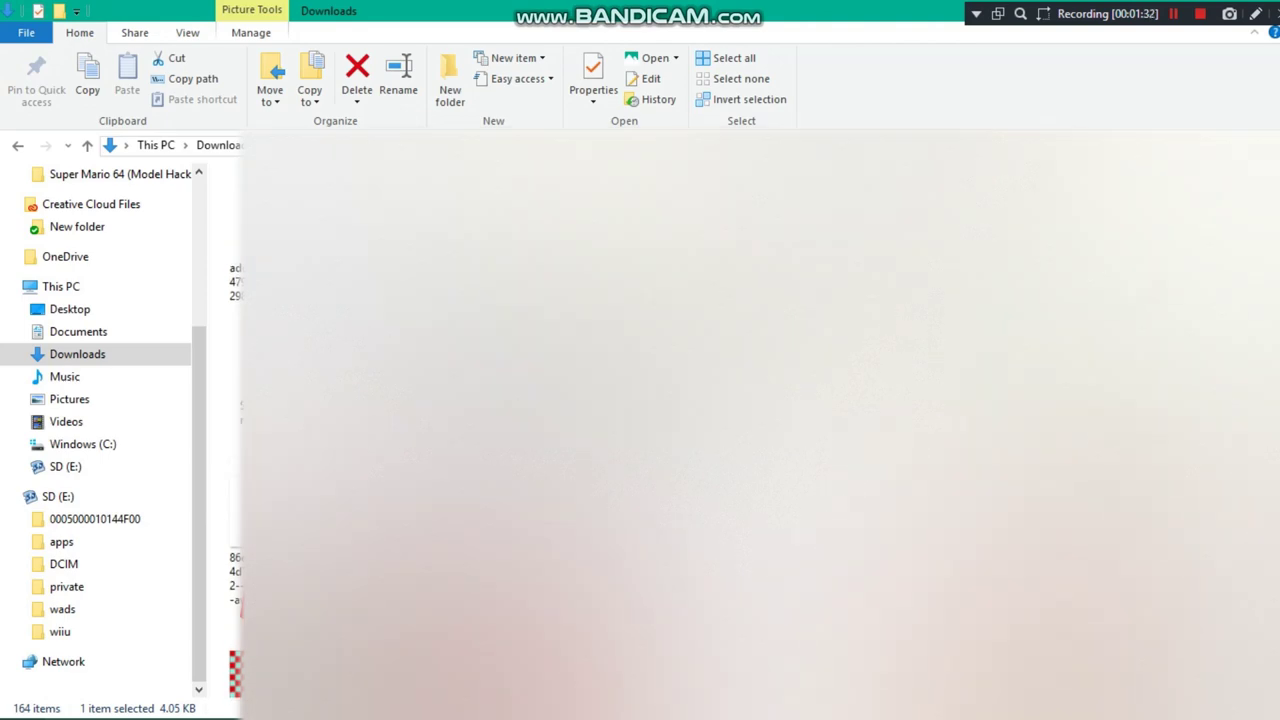
Return to the Downloads folder and copy the extracted Super Mario ragdolls pack folder.
key("alt+Left")
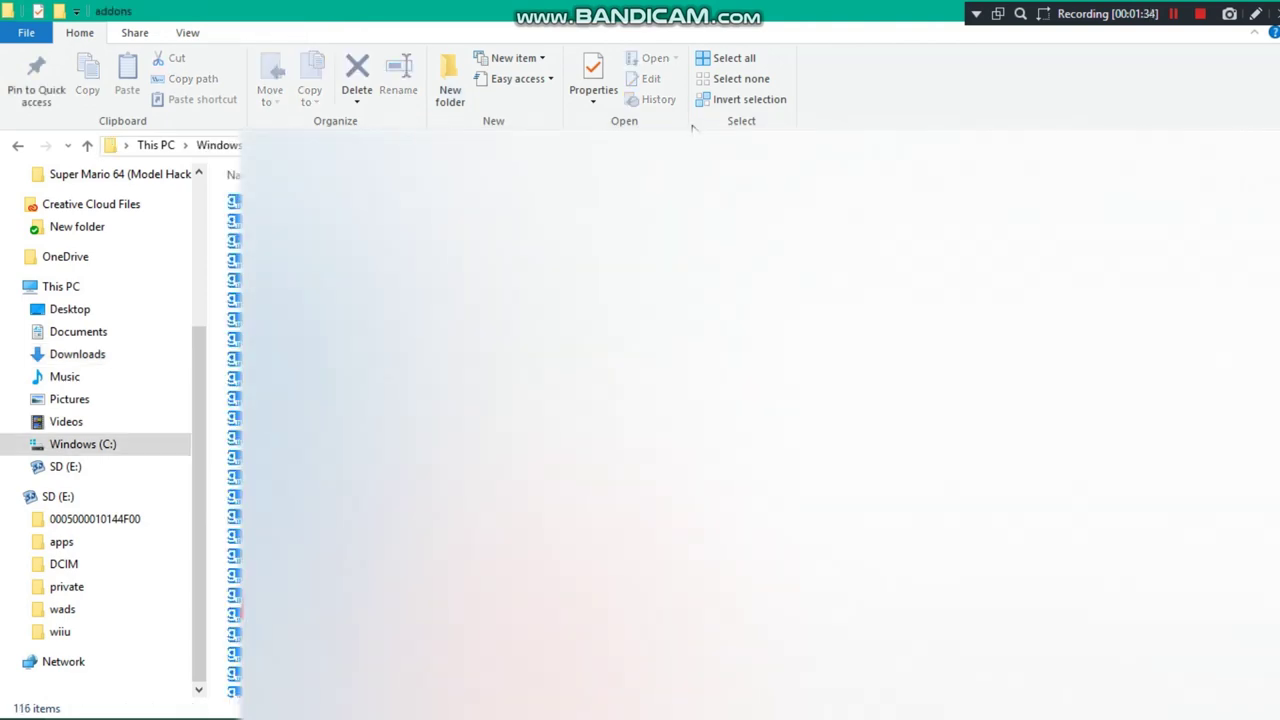
key("alt+Left")
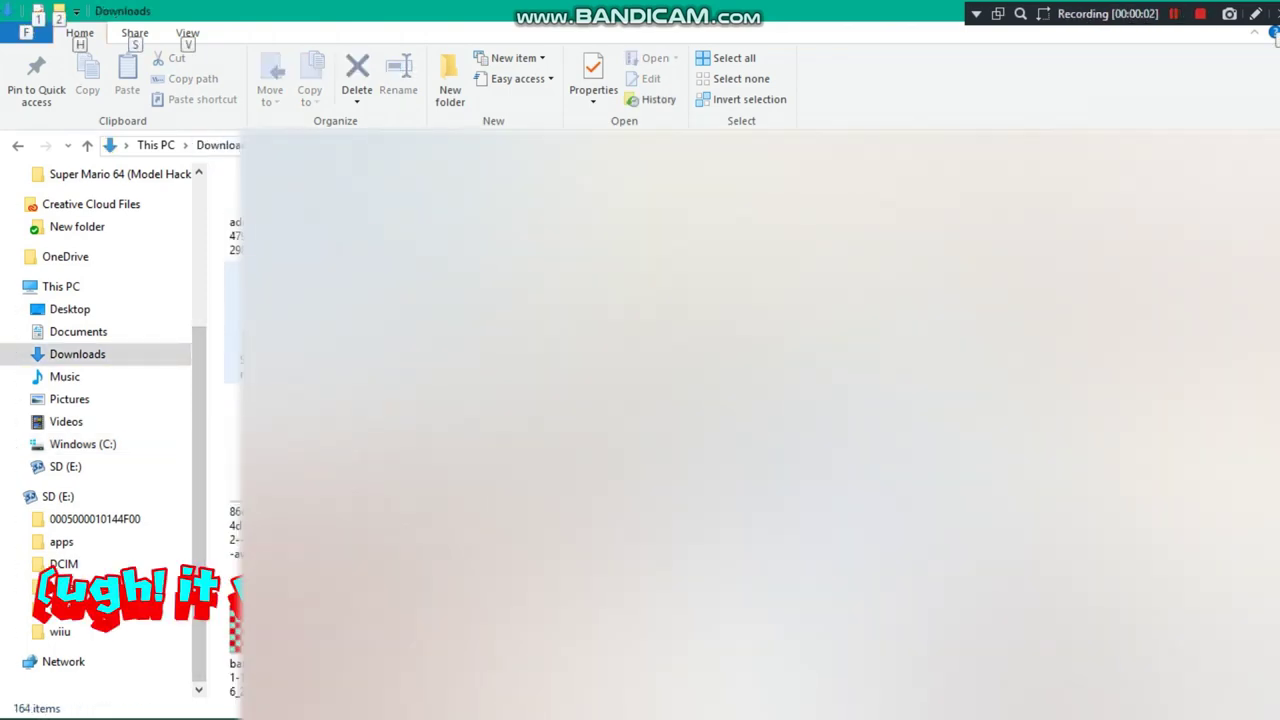
left_click(232, 320)
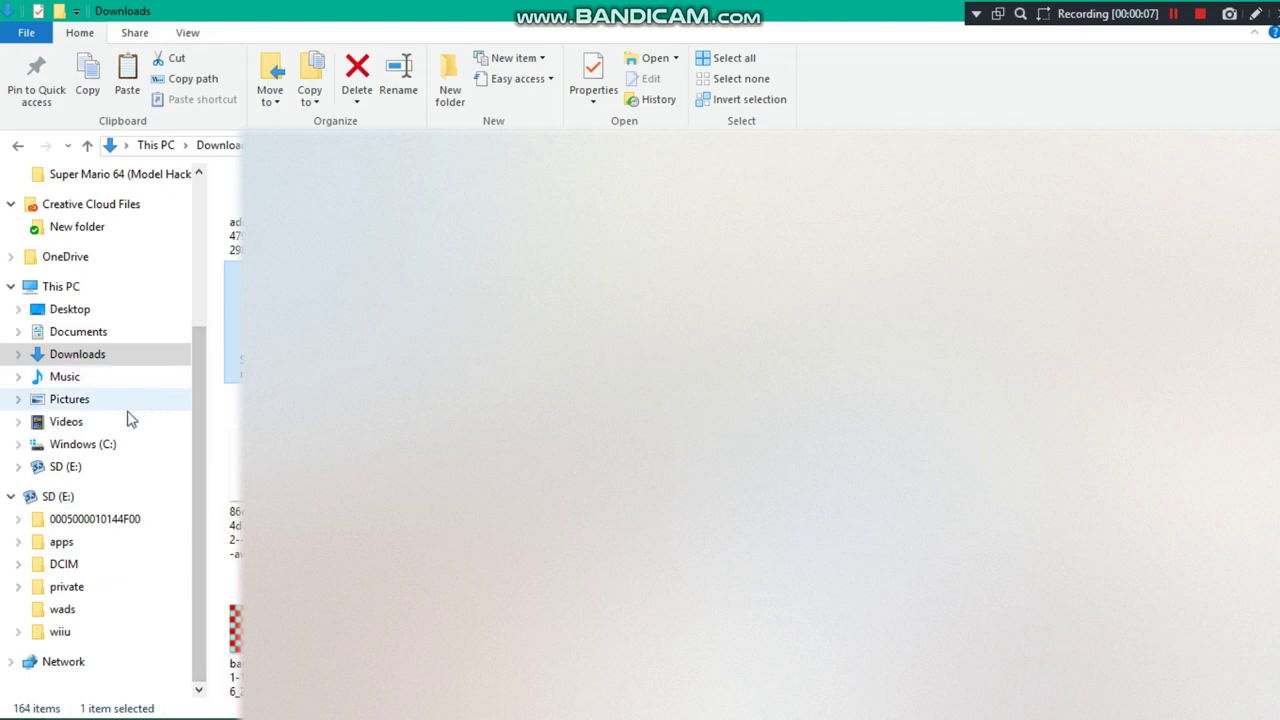
Browse to the C:\Program Files (x86)\Steam\steamapps folder.
left_click(108, 443)
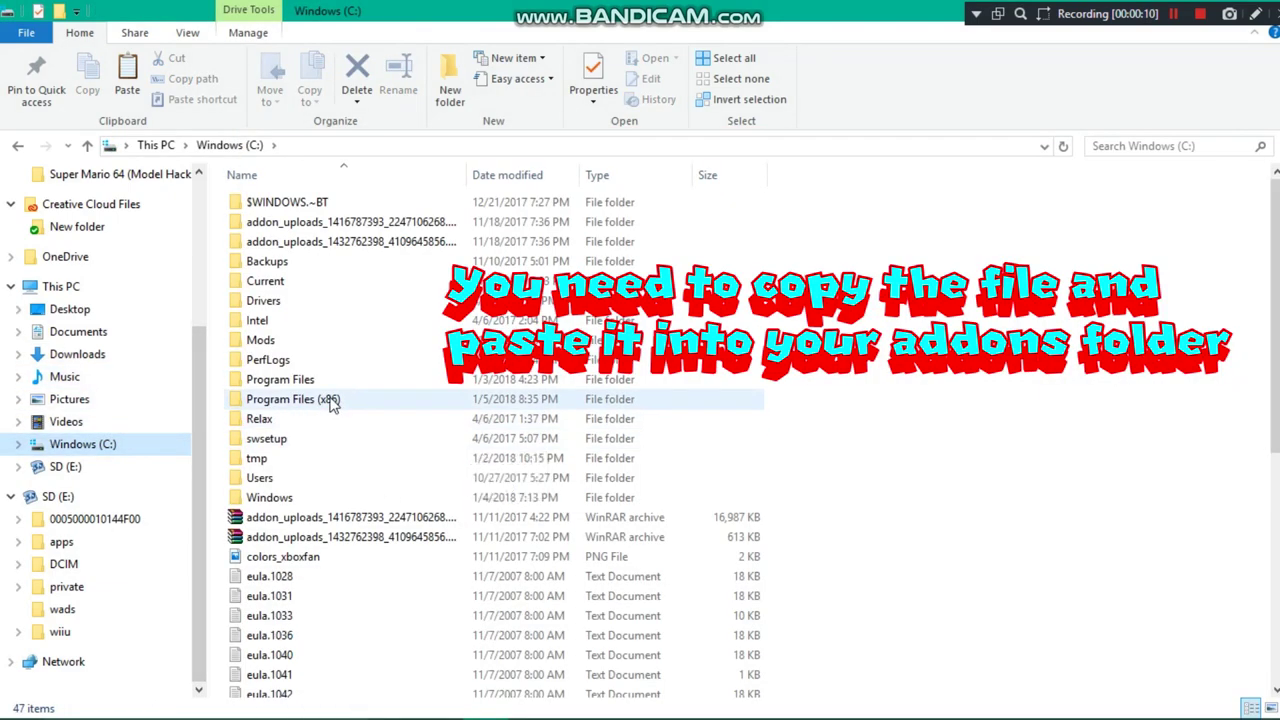
double_click(329, 320)
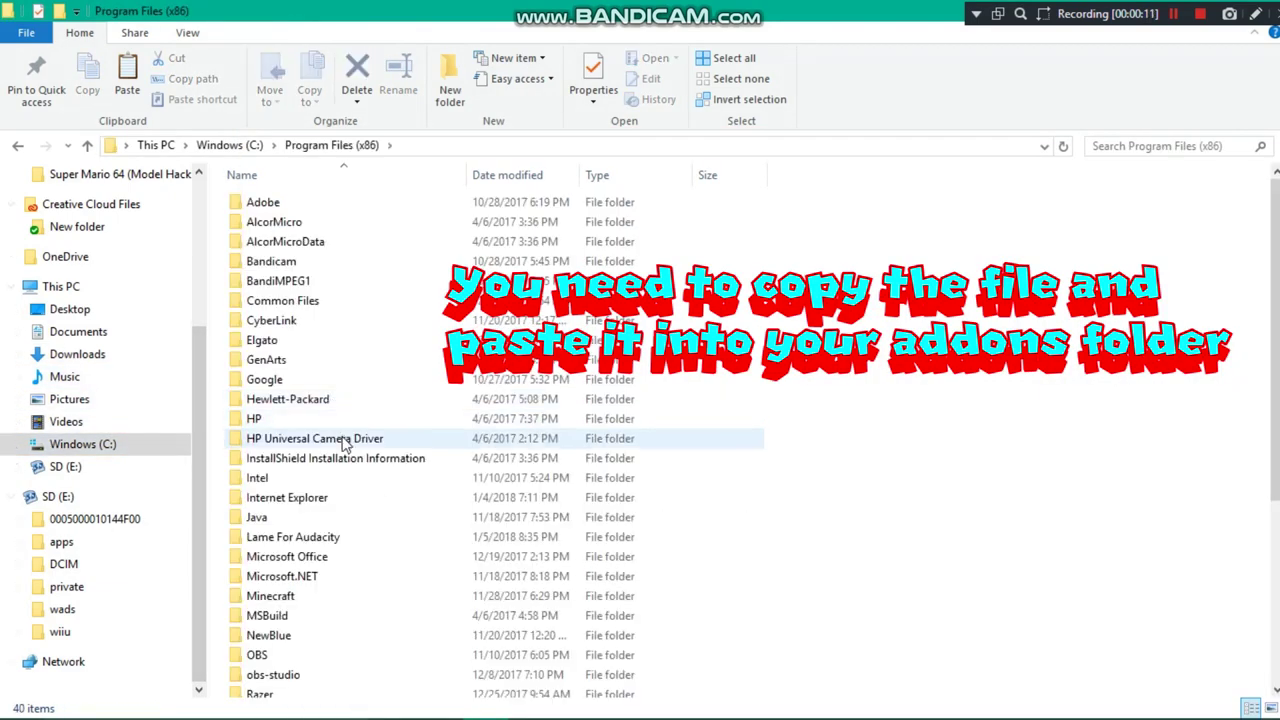
scroll(657, 391, "down", 5)
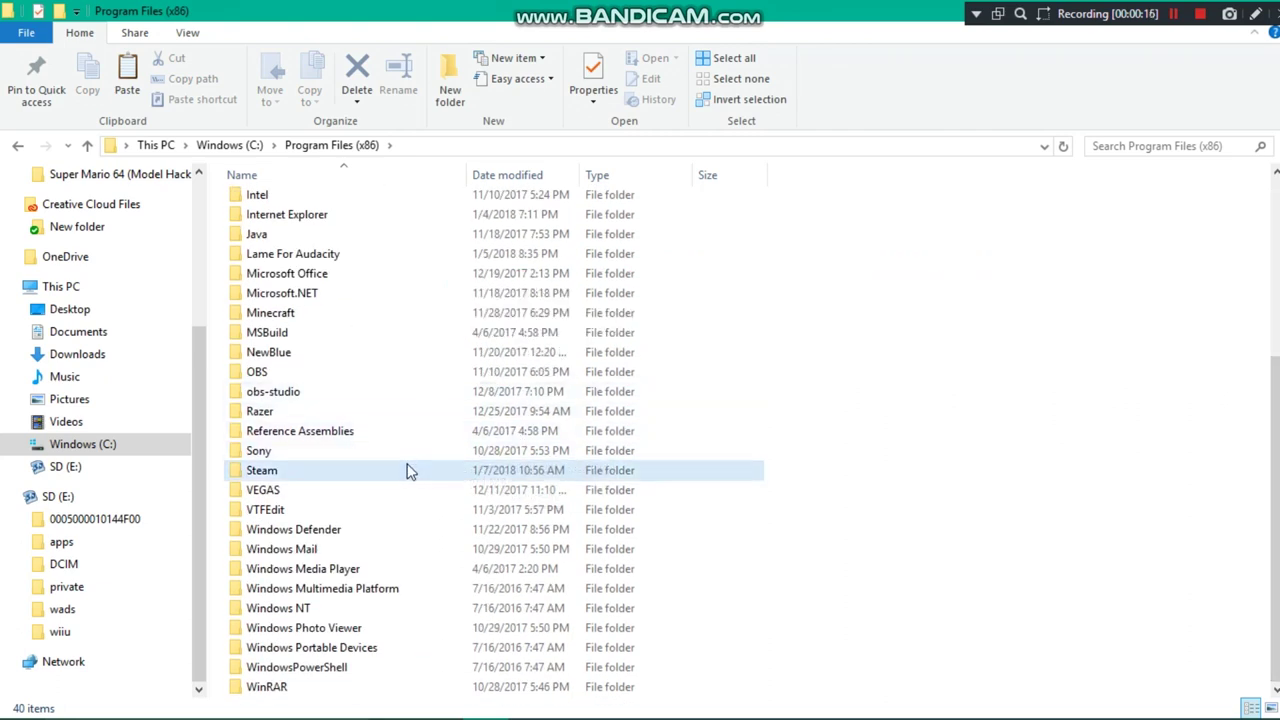
double_click(408, 469)
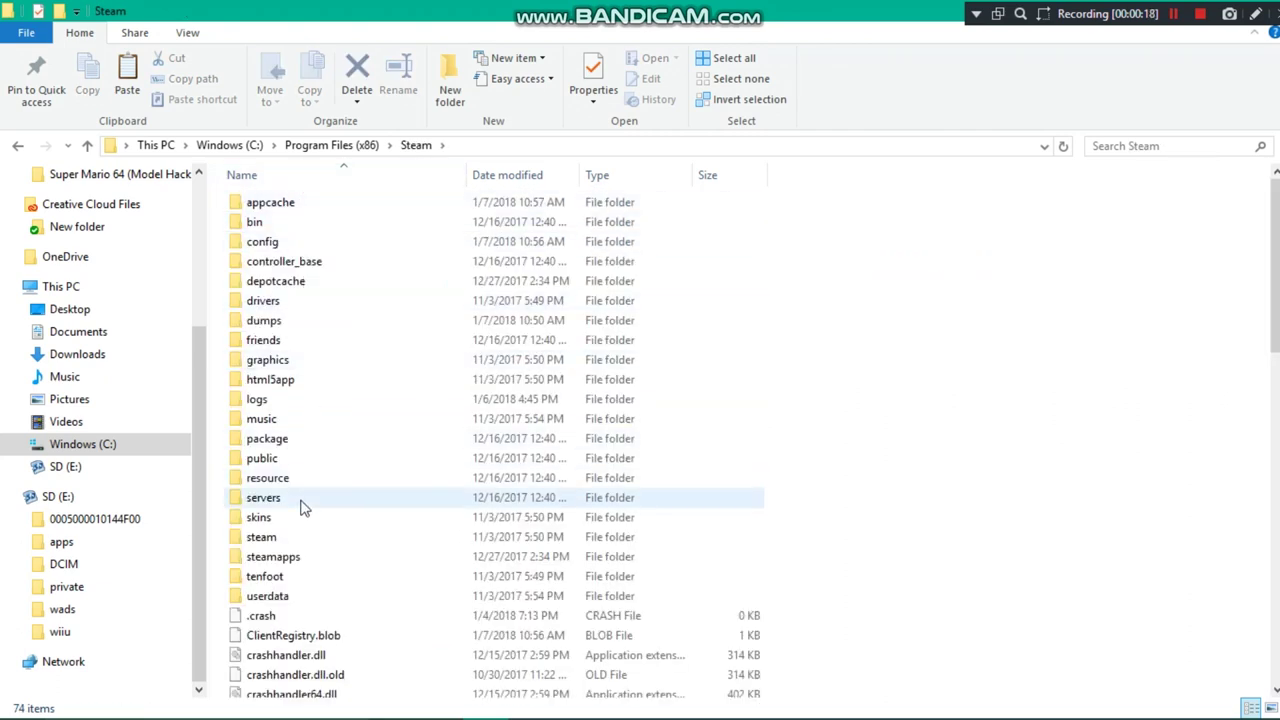
double_click(306, 558)
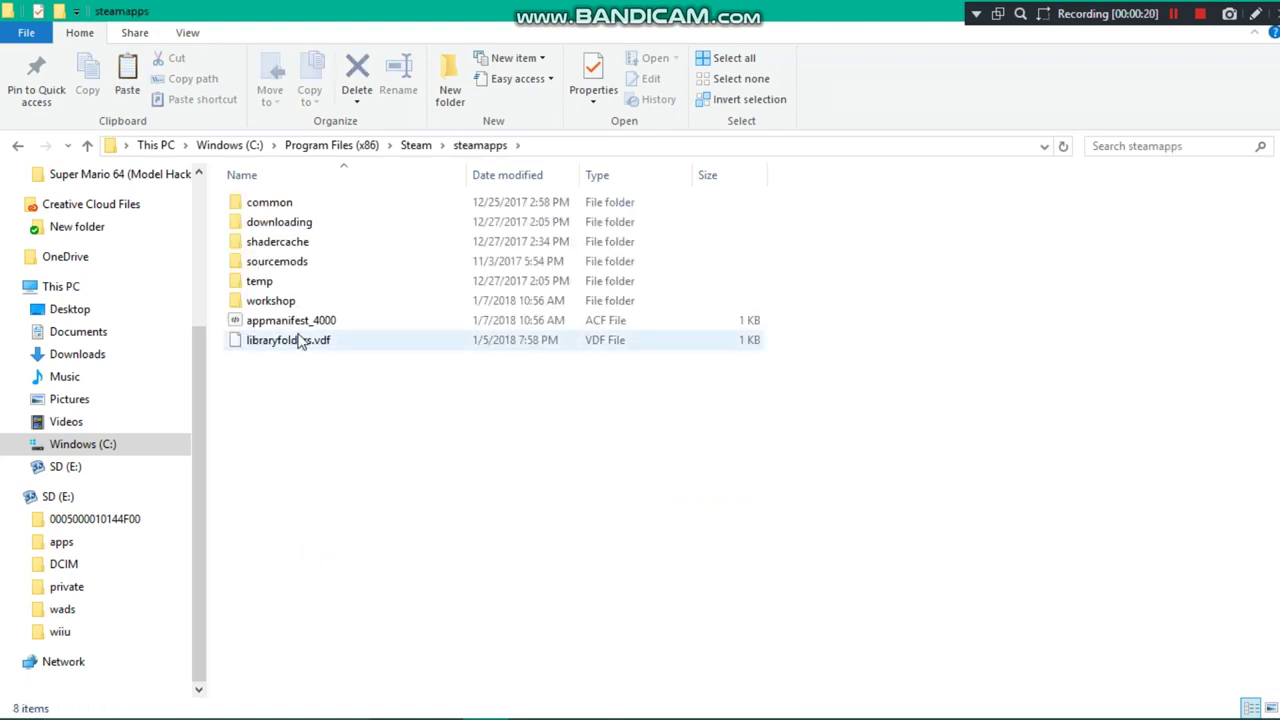
Open common\GarrysMod\garrysmod\addons and locate the Super Mario ragdolls pack folder there.
double_click(270, 203)
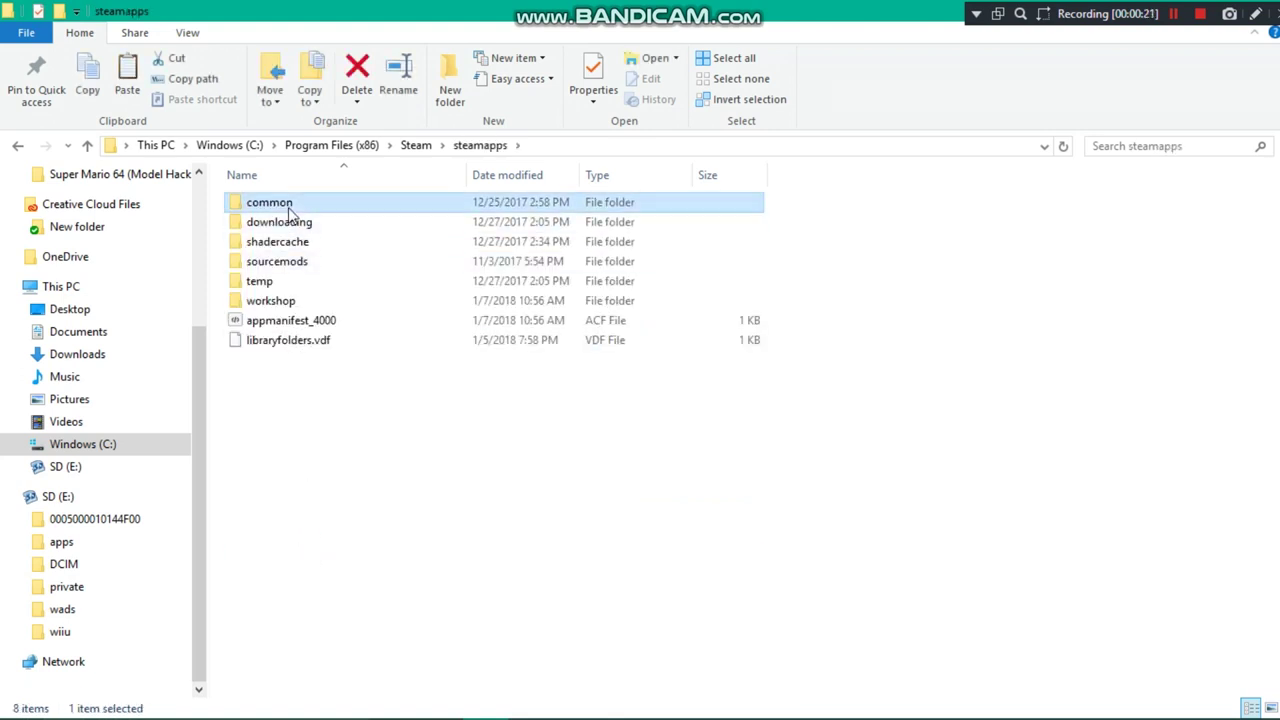
double_click(288, 210)
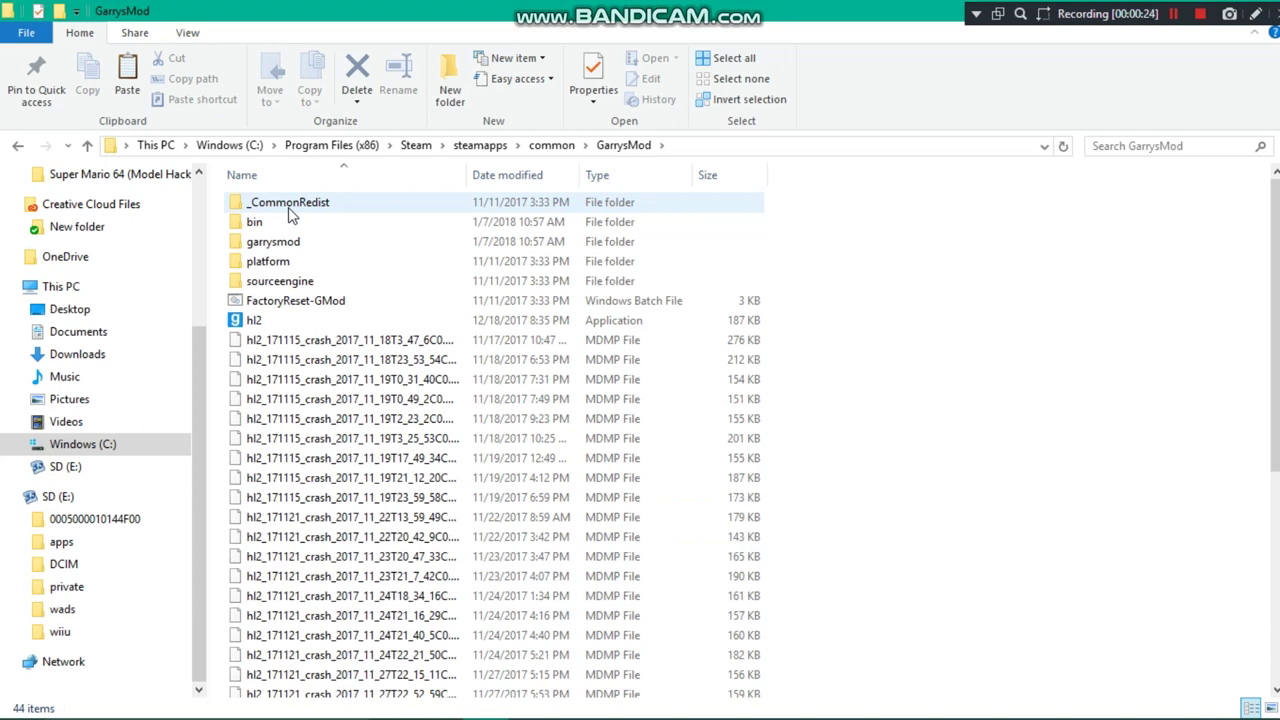
double_click(290, 245)
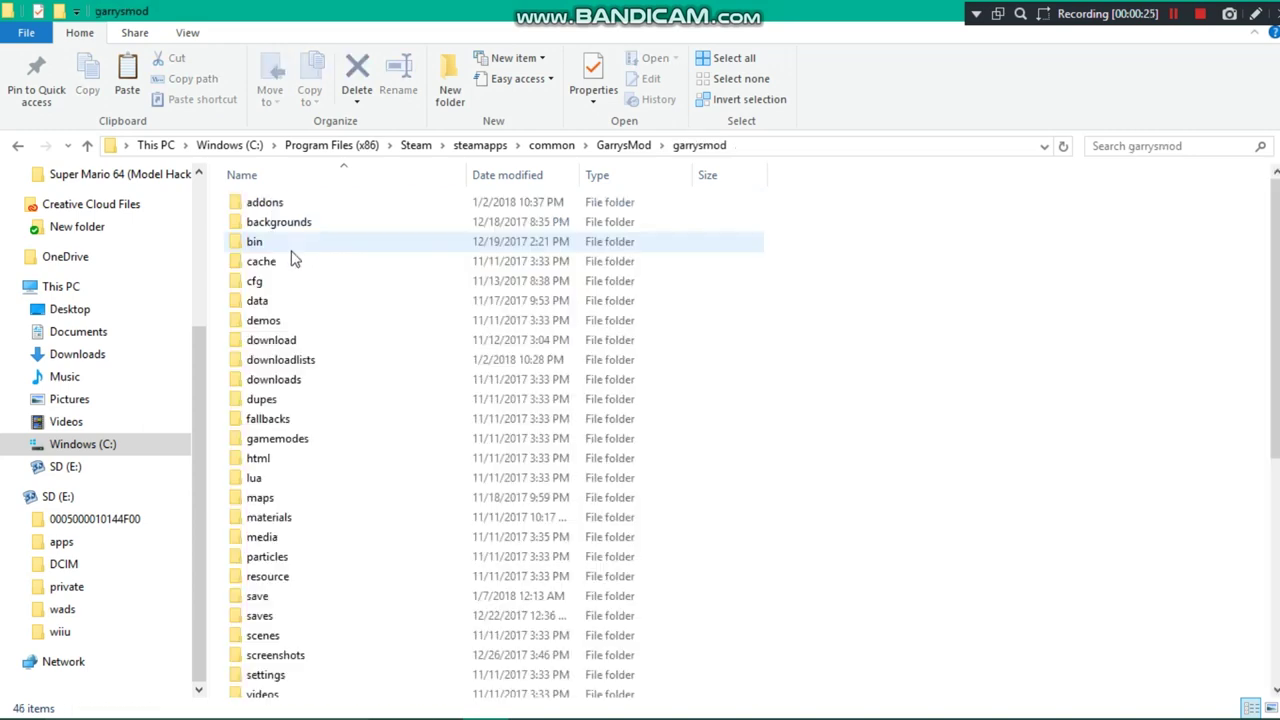
double_click(286, 201)
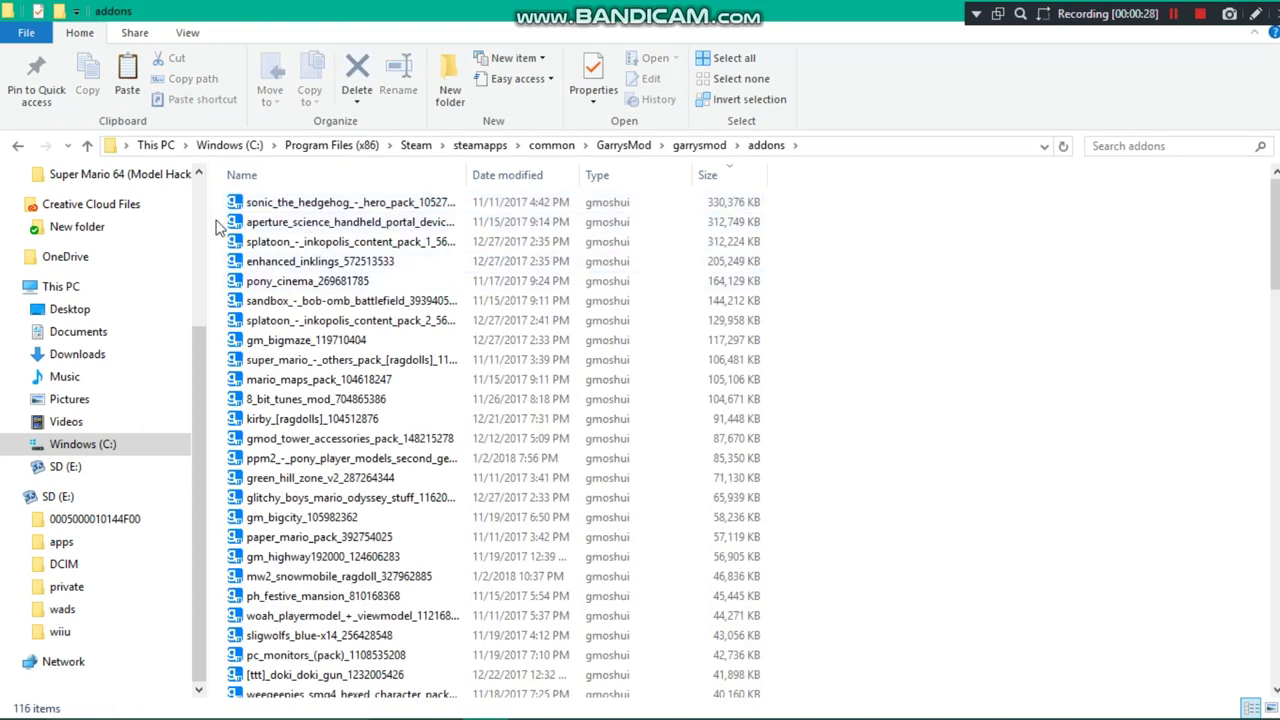
left_click_drag(1276, 205, 1276, 608)
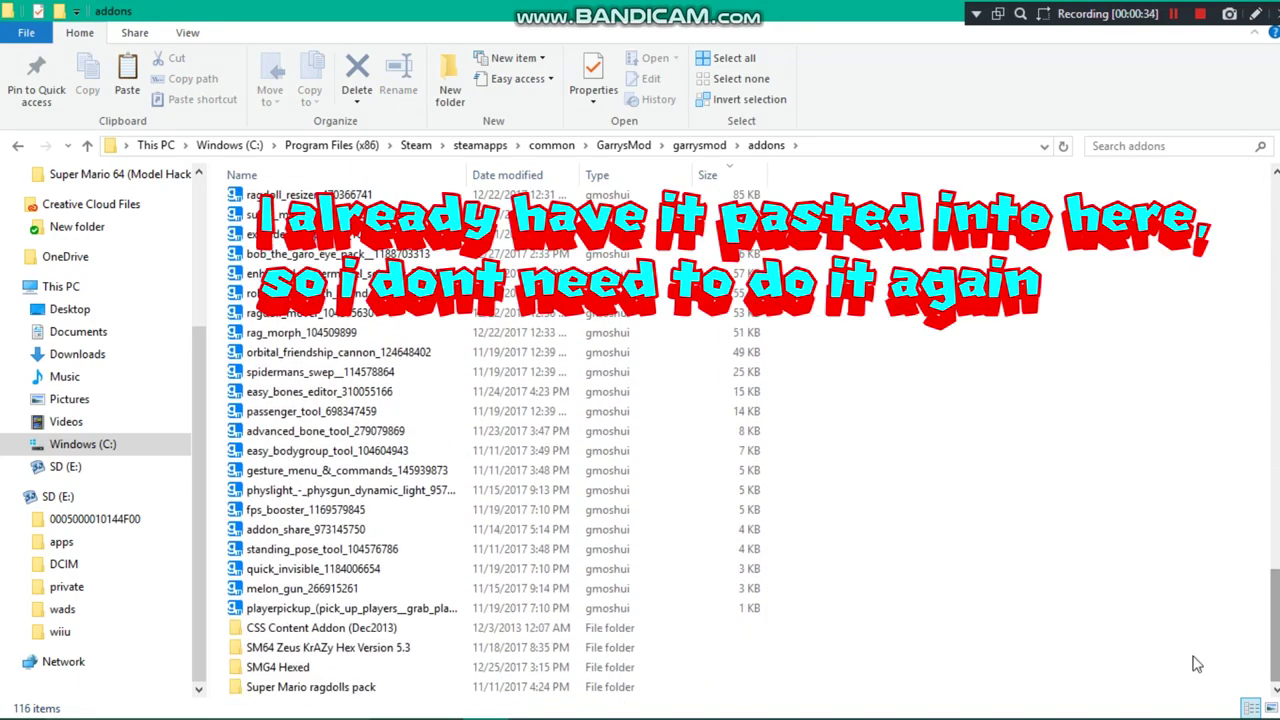
left_click(341, 688)
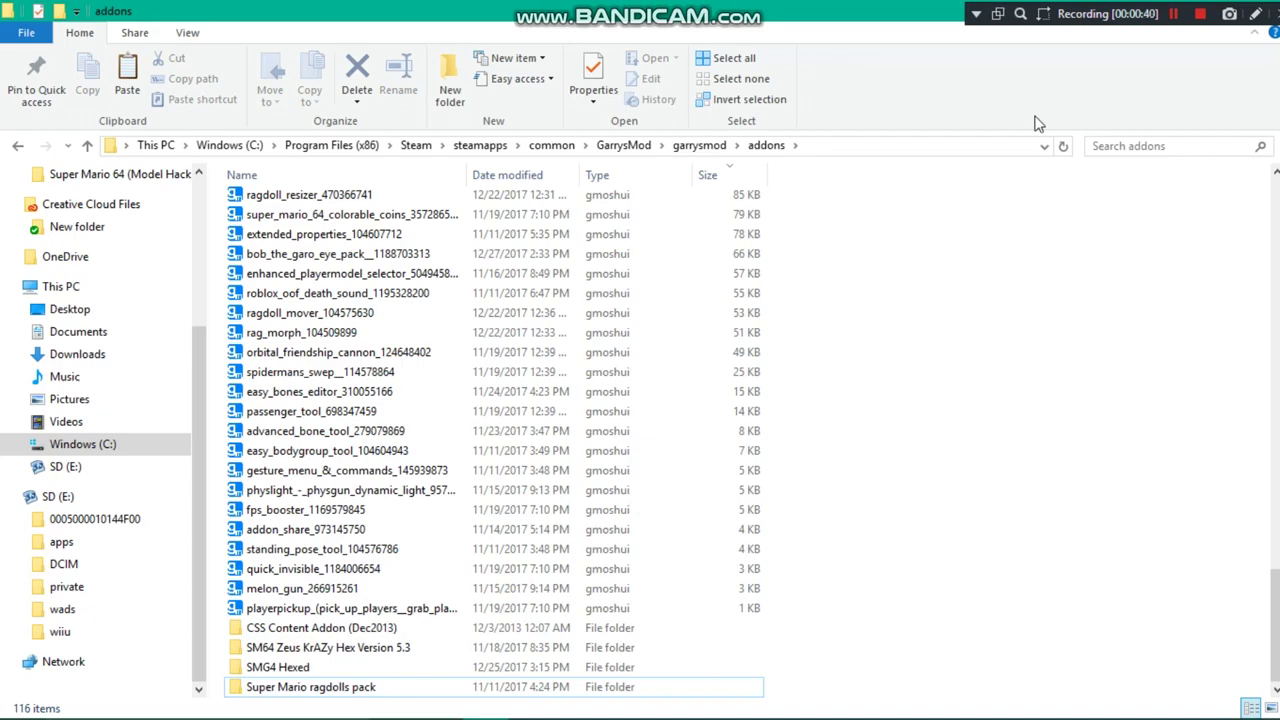
Minimize File Explorer and close GWTool.
right_click(842, 8)
left_click(868, 74)
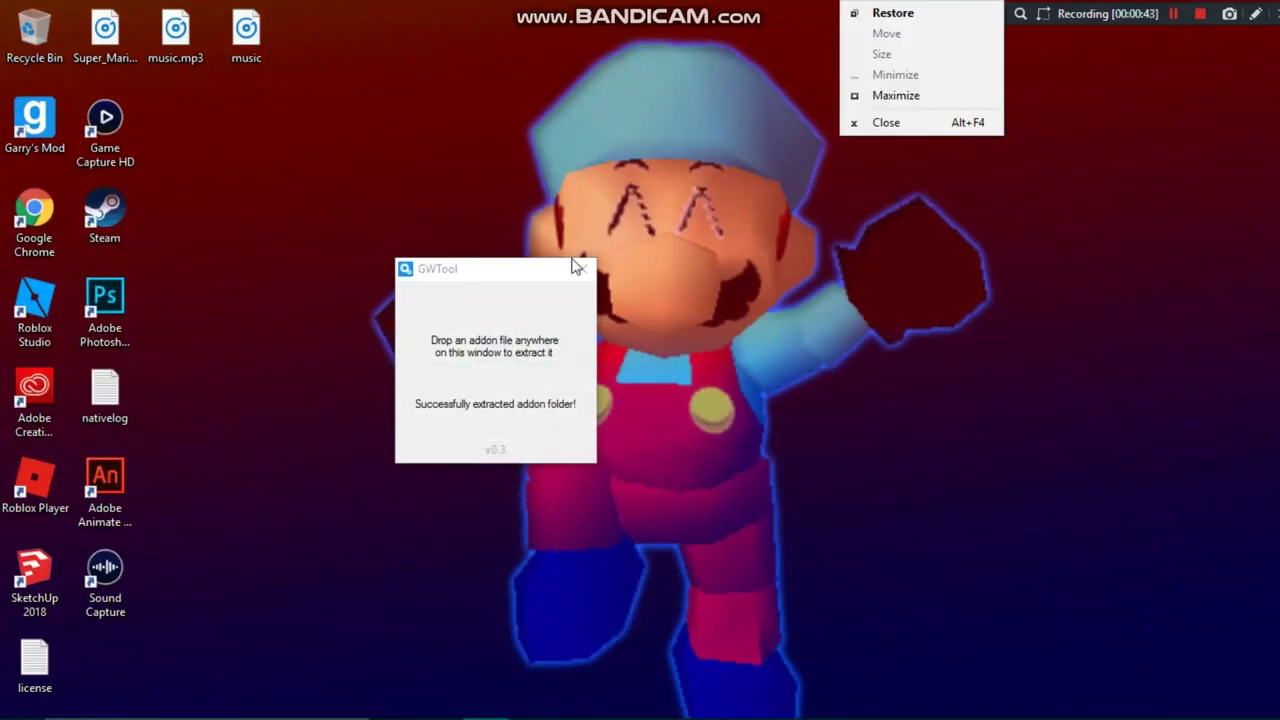
left_click(580, 266)
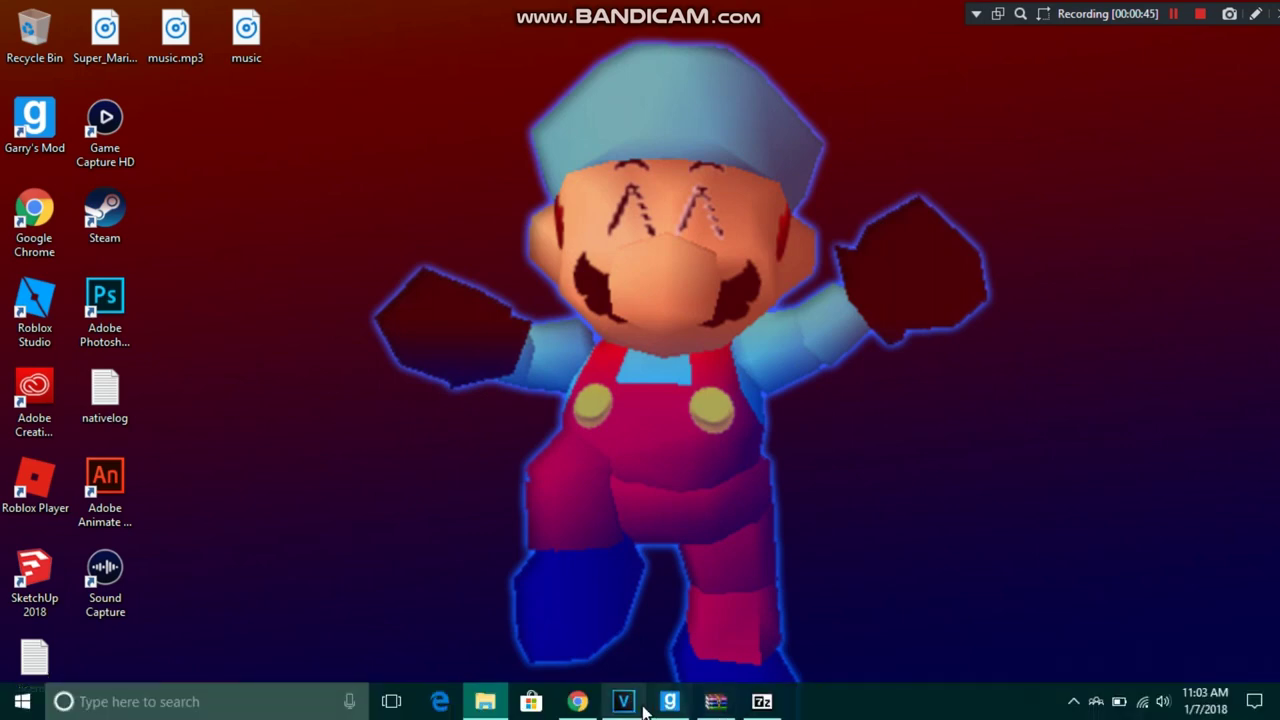
Switch to Garry's Mod, start a single-player Sandbox game on the gm_construct map and enter the game view.
left_click(670, 703)
double_click(543, 158)
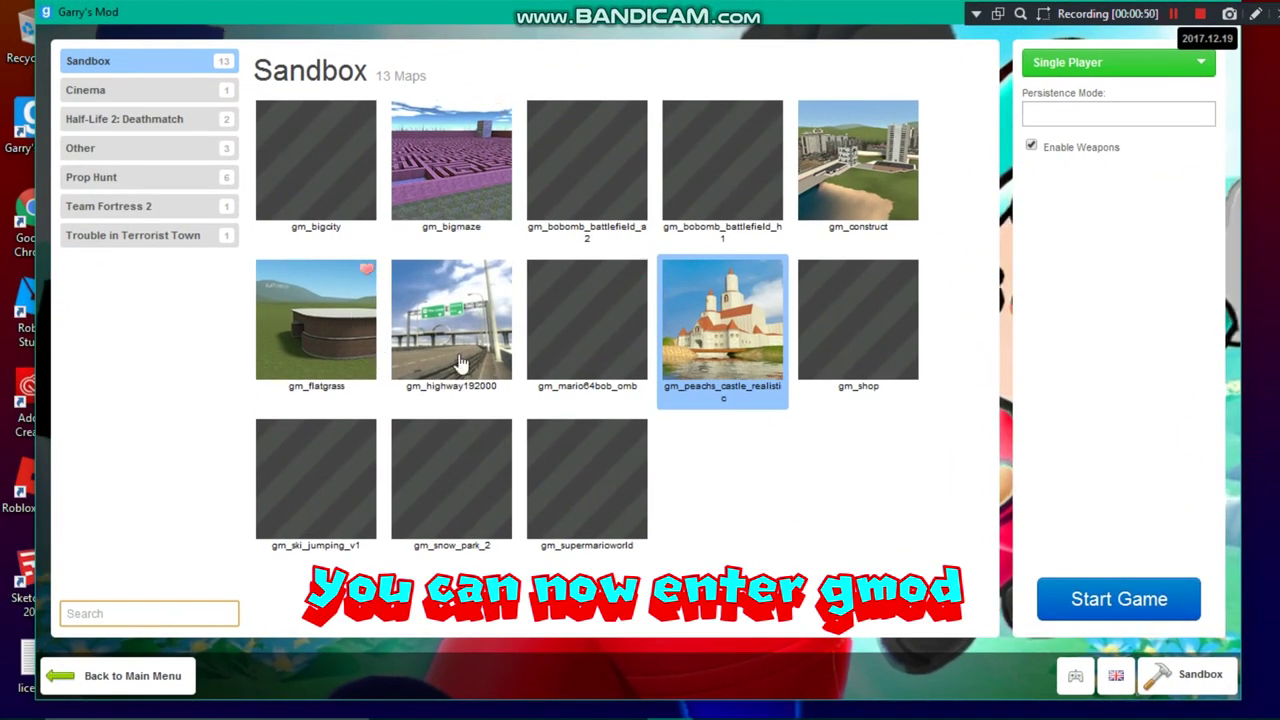
left_click(858, 165)
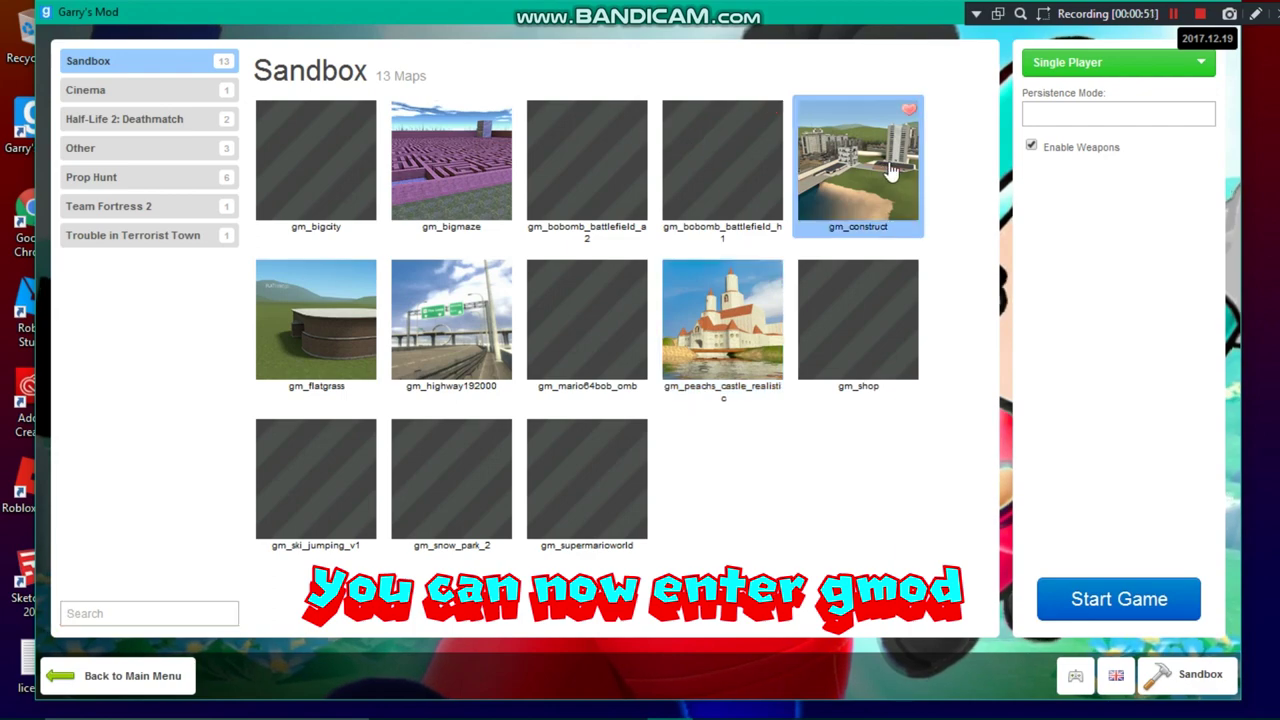
left_click(1168, 616)
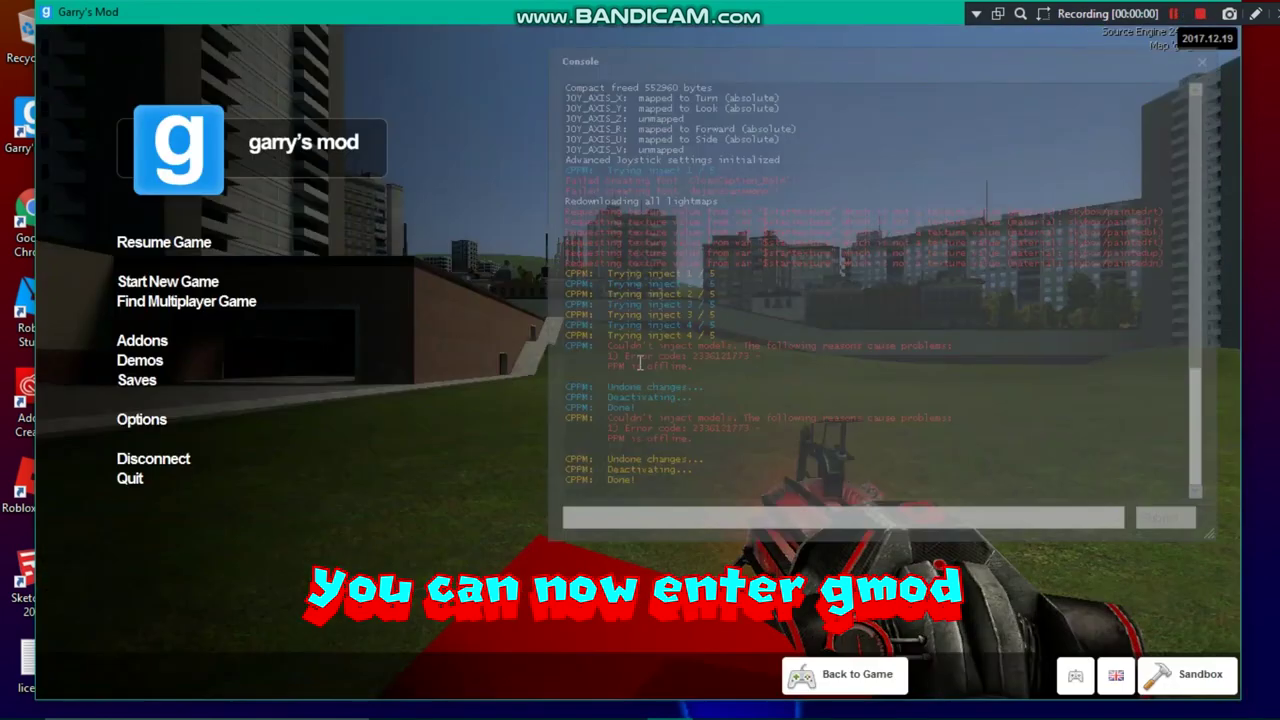
key("Escape")
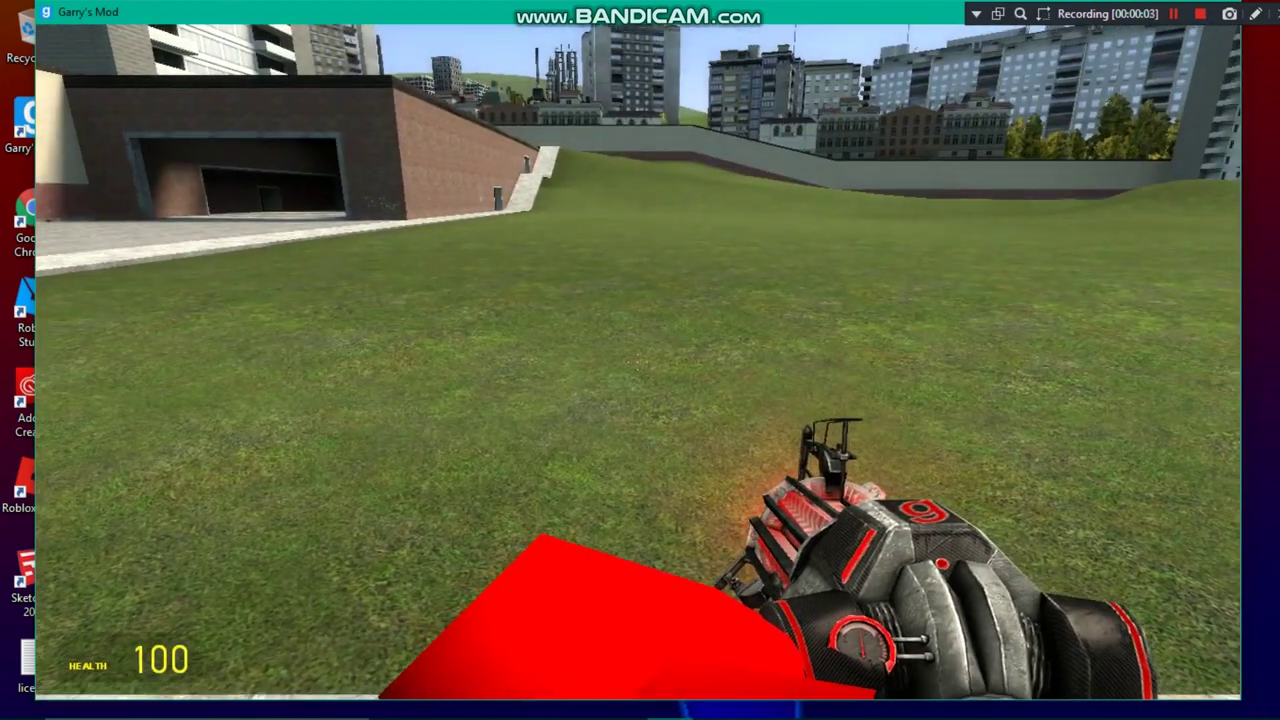
Search the spawnlists for mario.
key("q")
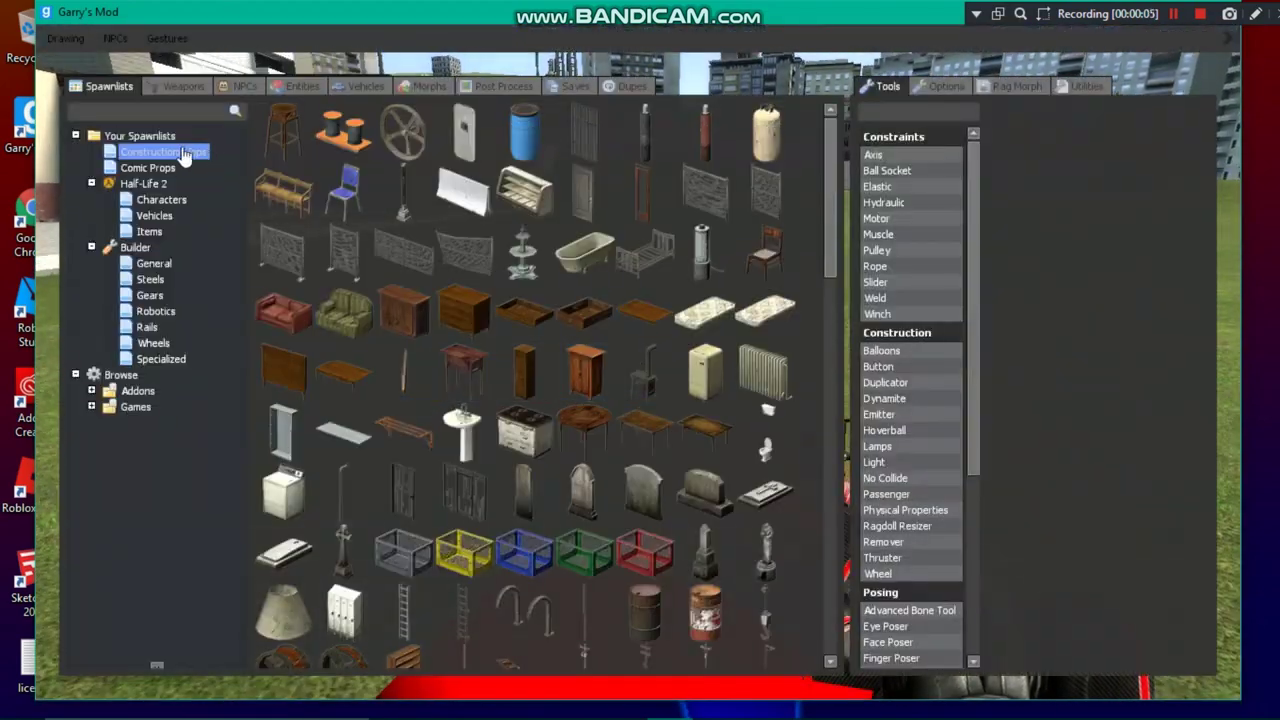
left_click(126, 110)
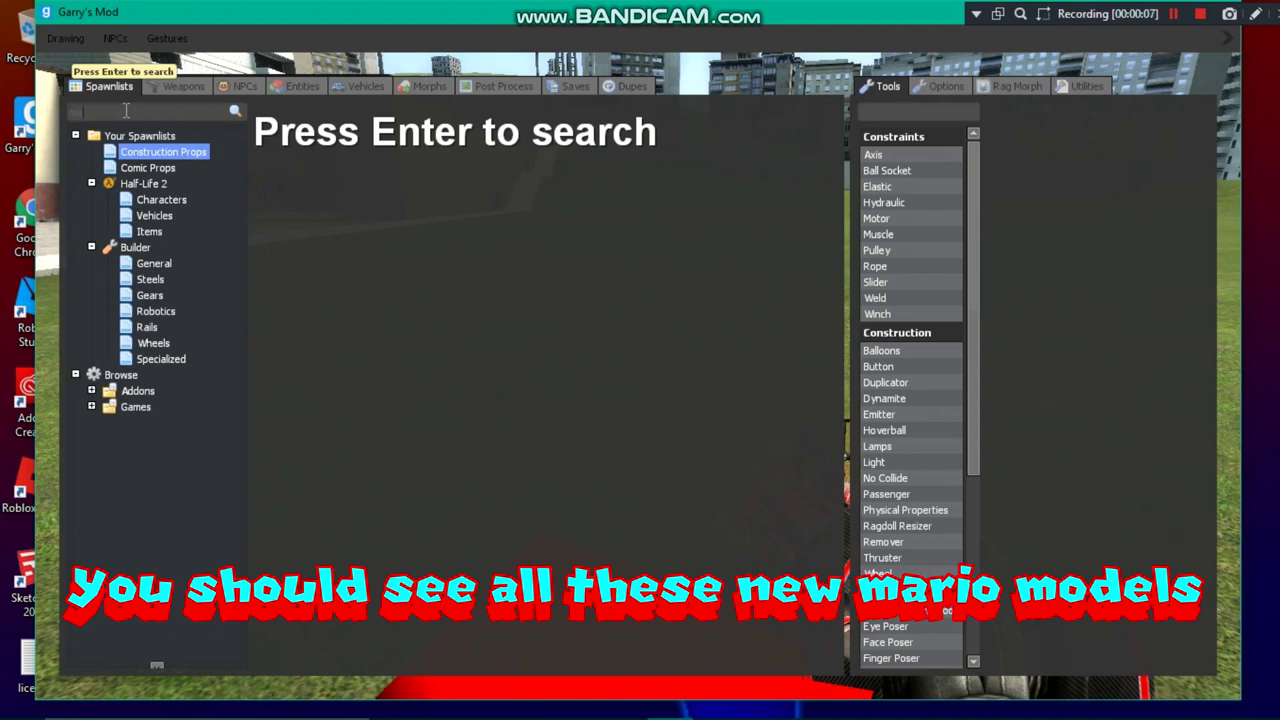
type("mario")
key("Return")
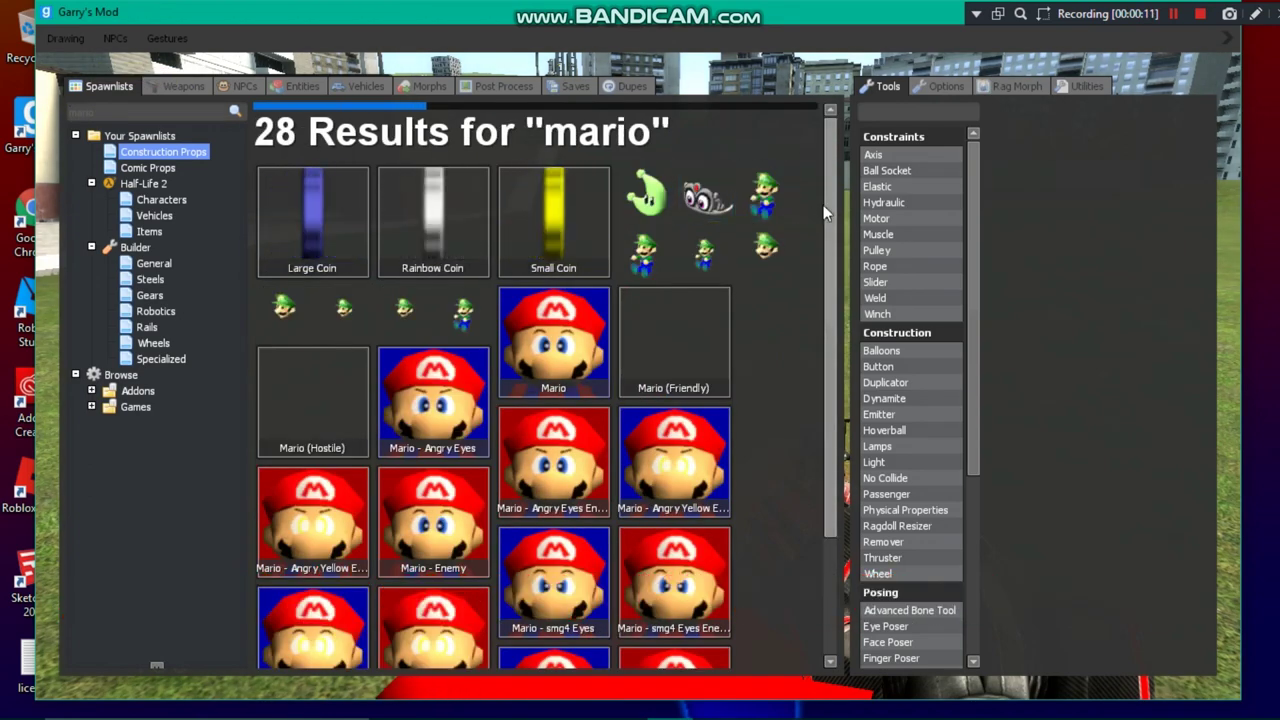
Browse the mario search results, spawn the full-body Mario ragdoll on the grass and return to the game view.
scroll(826, 259, "down", 3)
left_click_drag(826, 259, 819, 361)
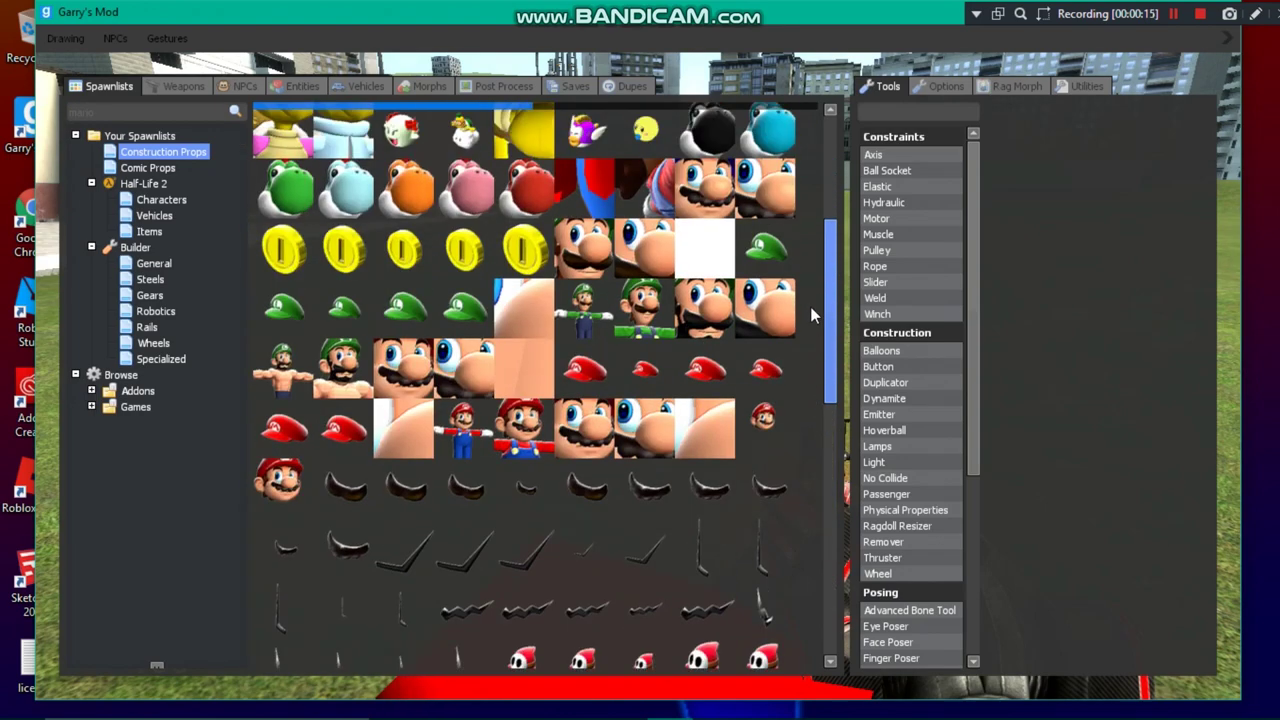
scroll(810, 320, "down", 3)
scroll(811, 337, "up", 2)
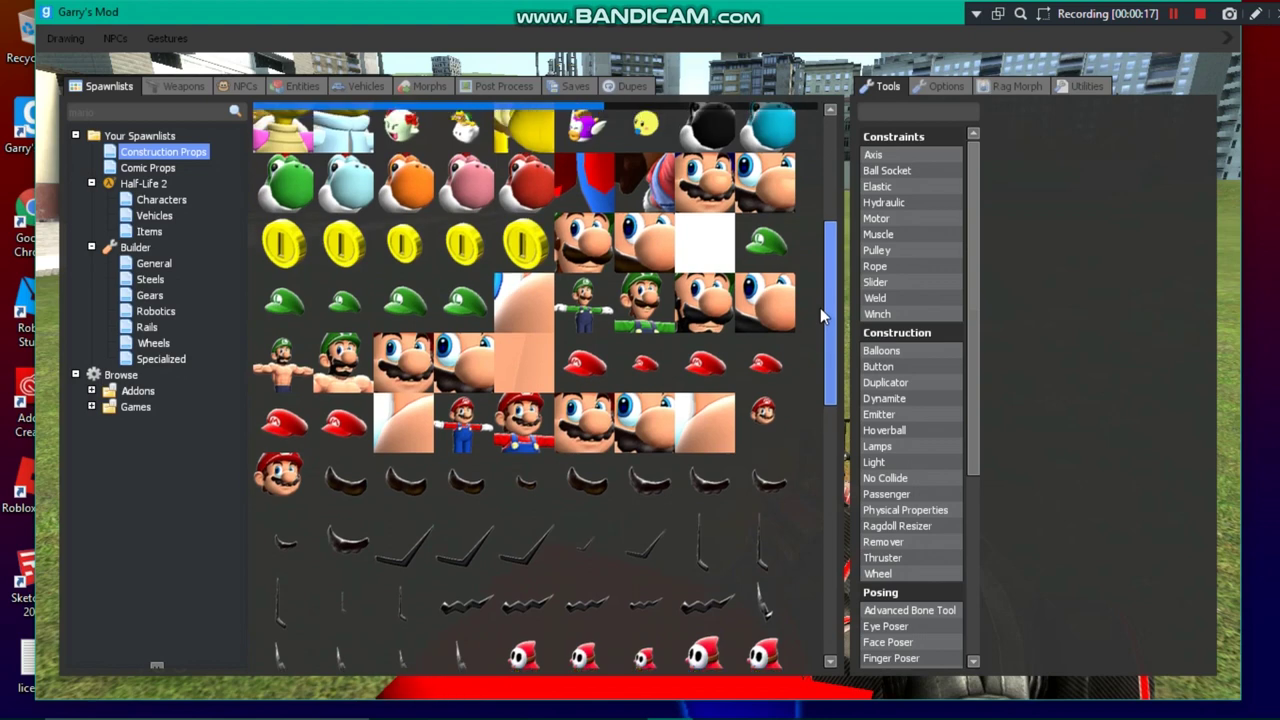
scroll(785, 250, "down", 1)
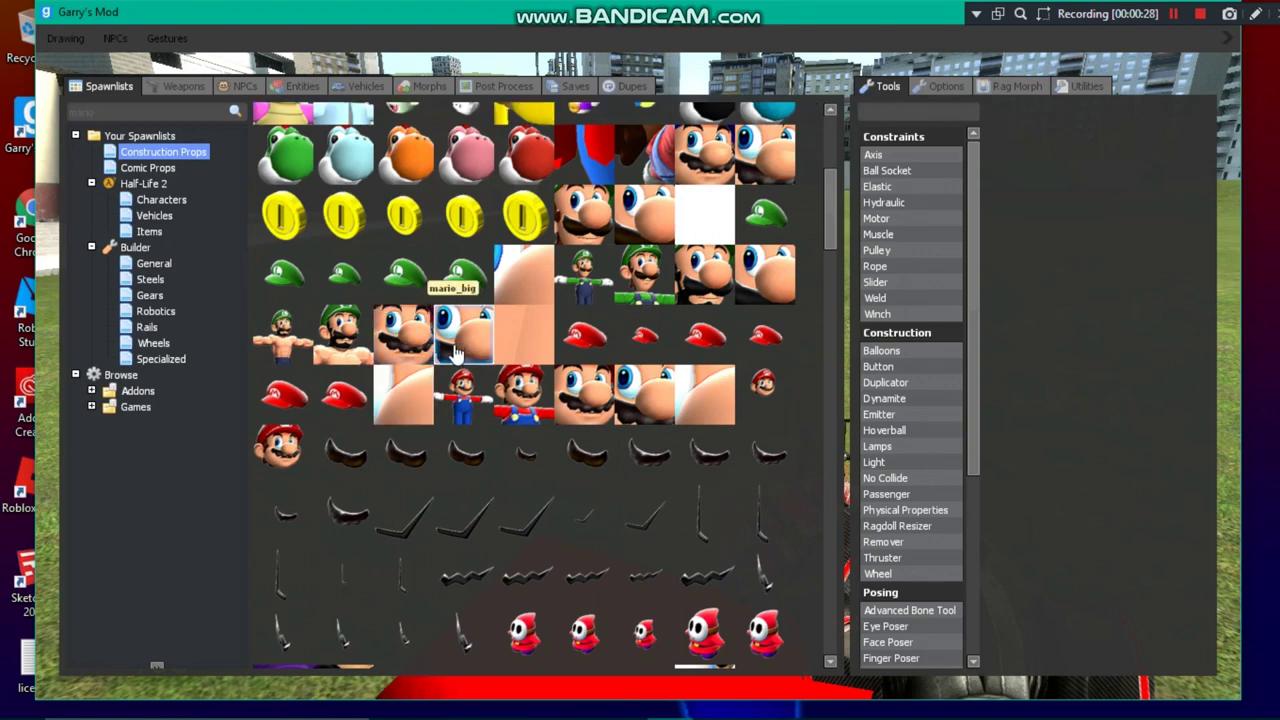
key("q")
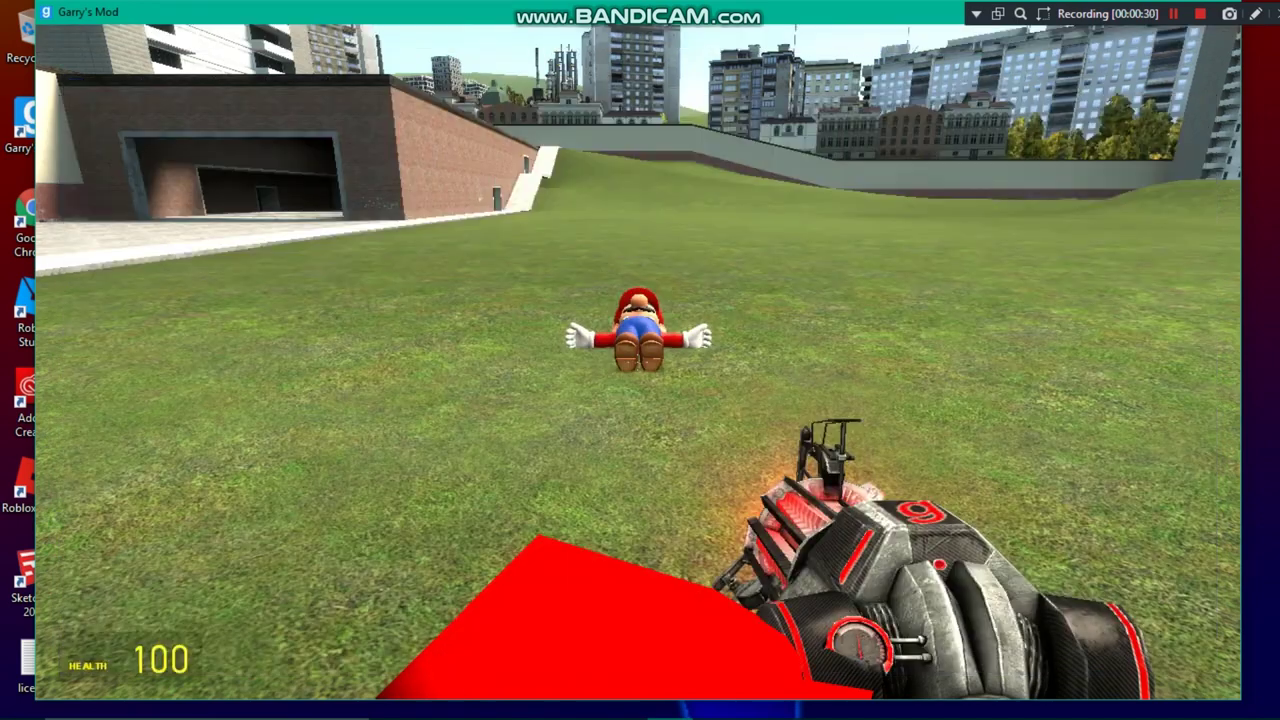
Move up to the Mario ragdoll lying on the grass and apply Stand Pose to it.
right_click(640, 360)
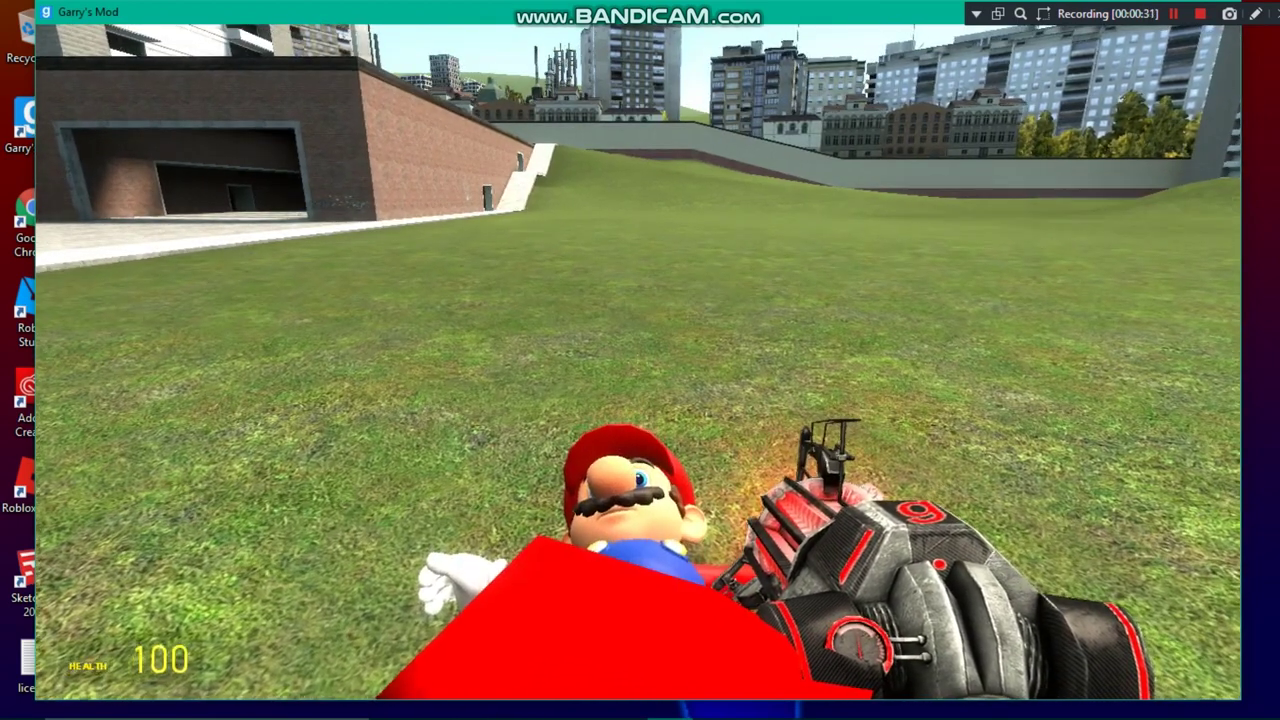
key("c")
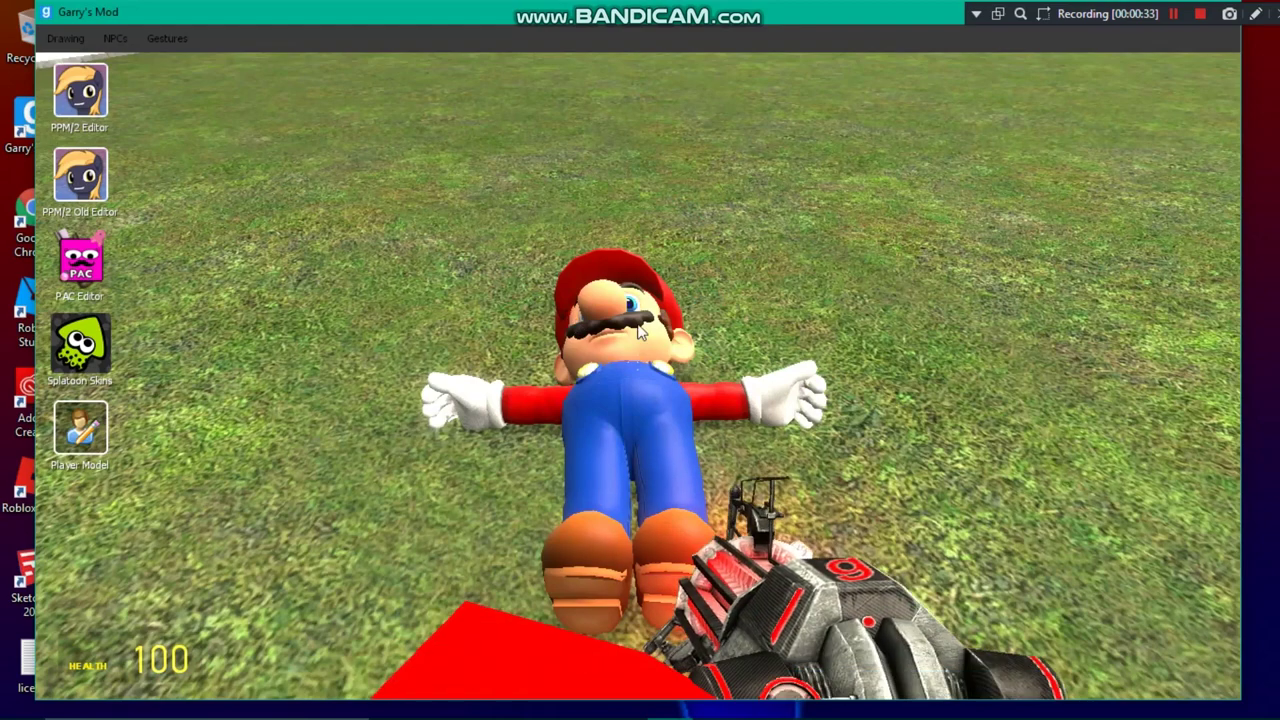
right_click(626, 353)
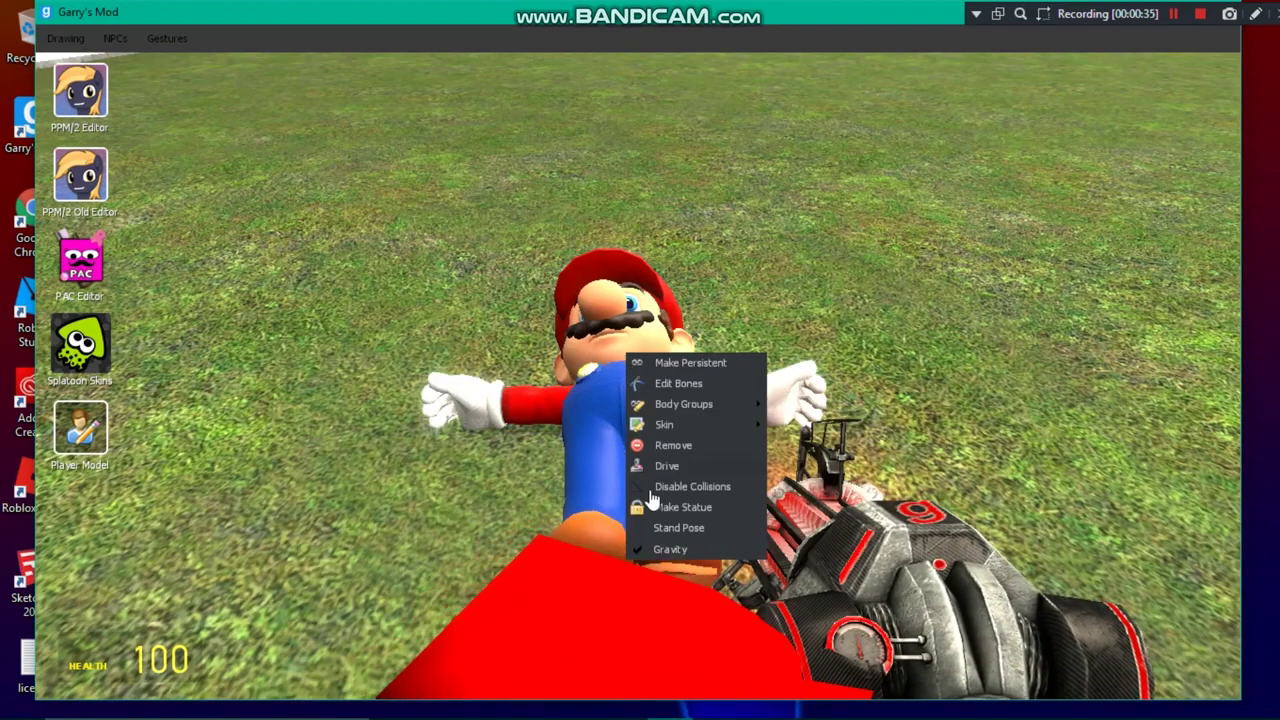
left_click(656, 532)
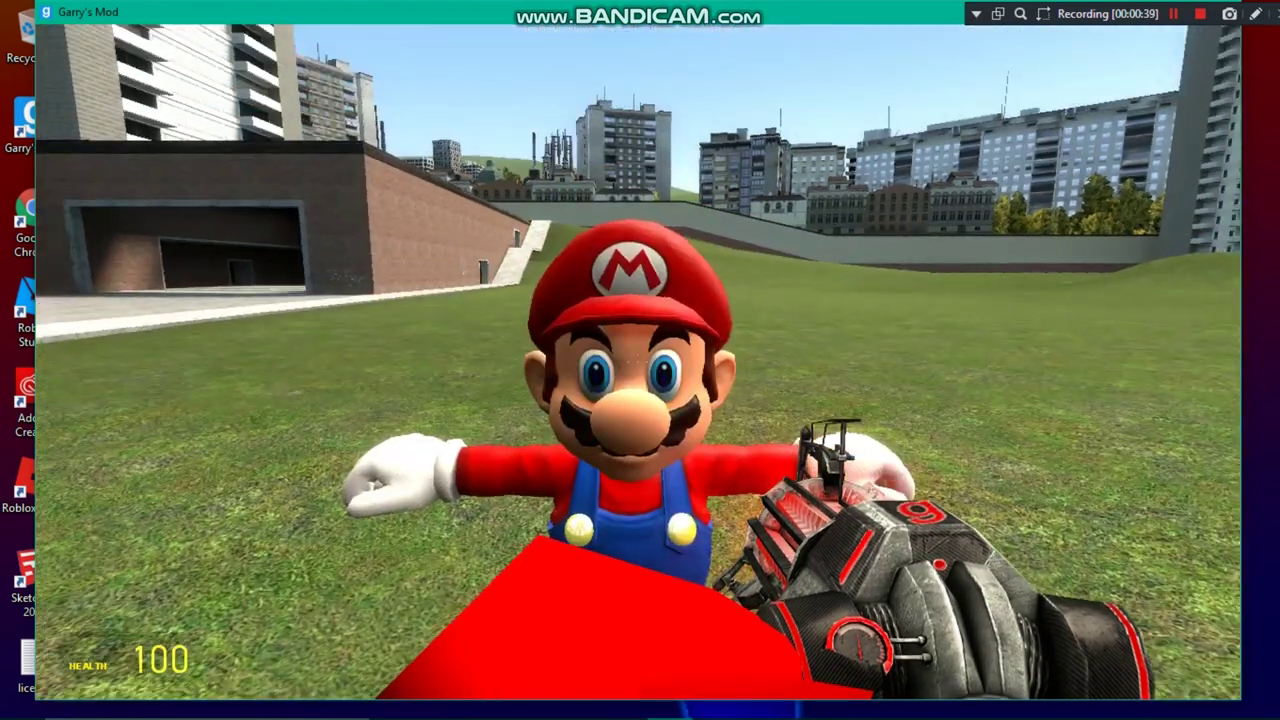
key("q")
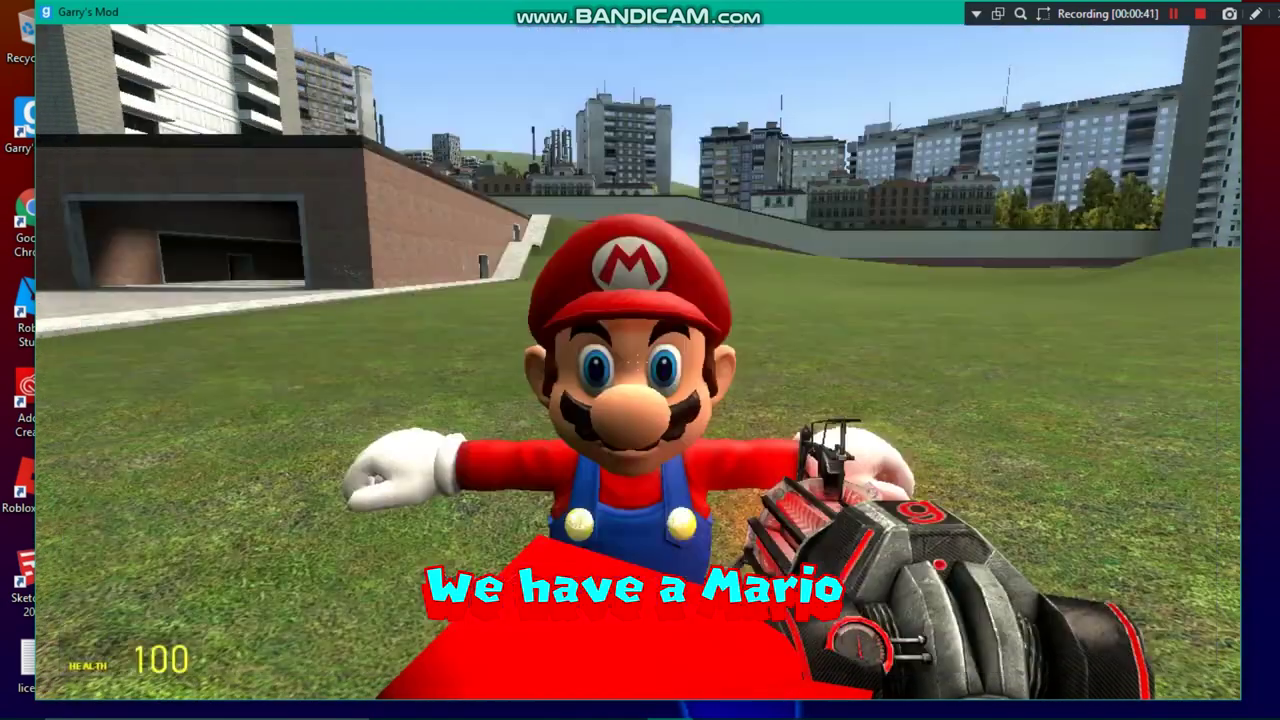
key("c")
right_click(640, 458)
mouse_move(703, 527)
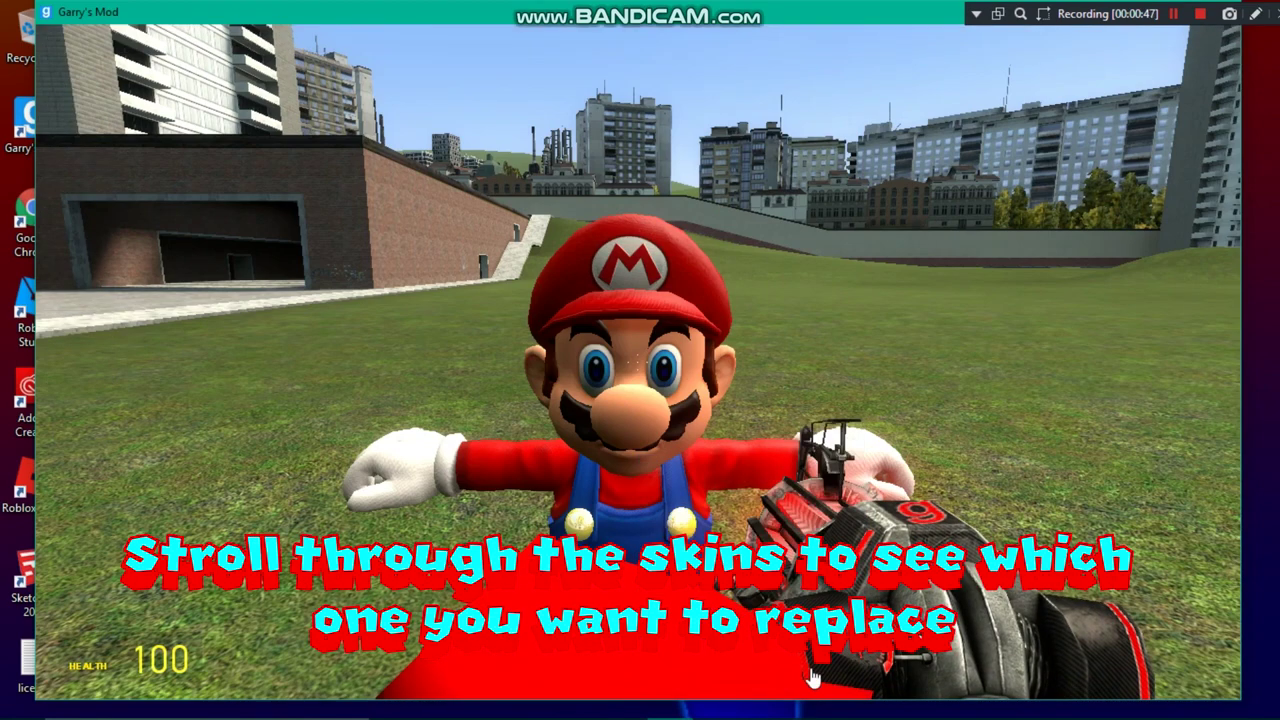
Equip the Easy Bodygroup Tool and bring up its settings for the standing Mario ragdoll.
key("q")
left_click_drag(976, 432, 973, 668)
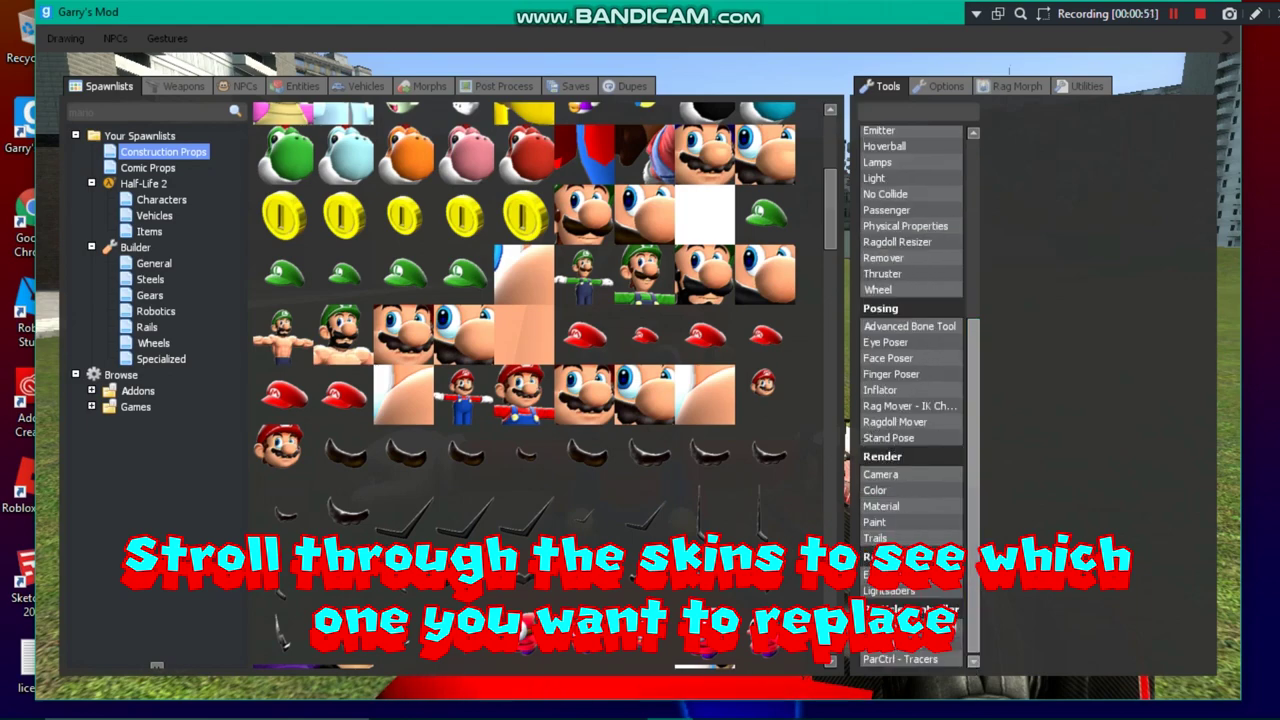
left_click(905, 574)
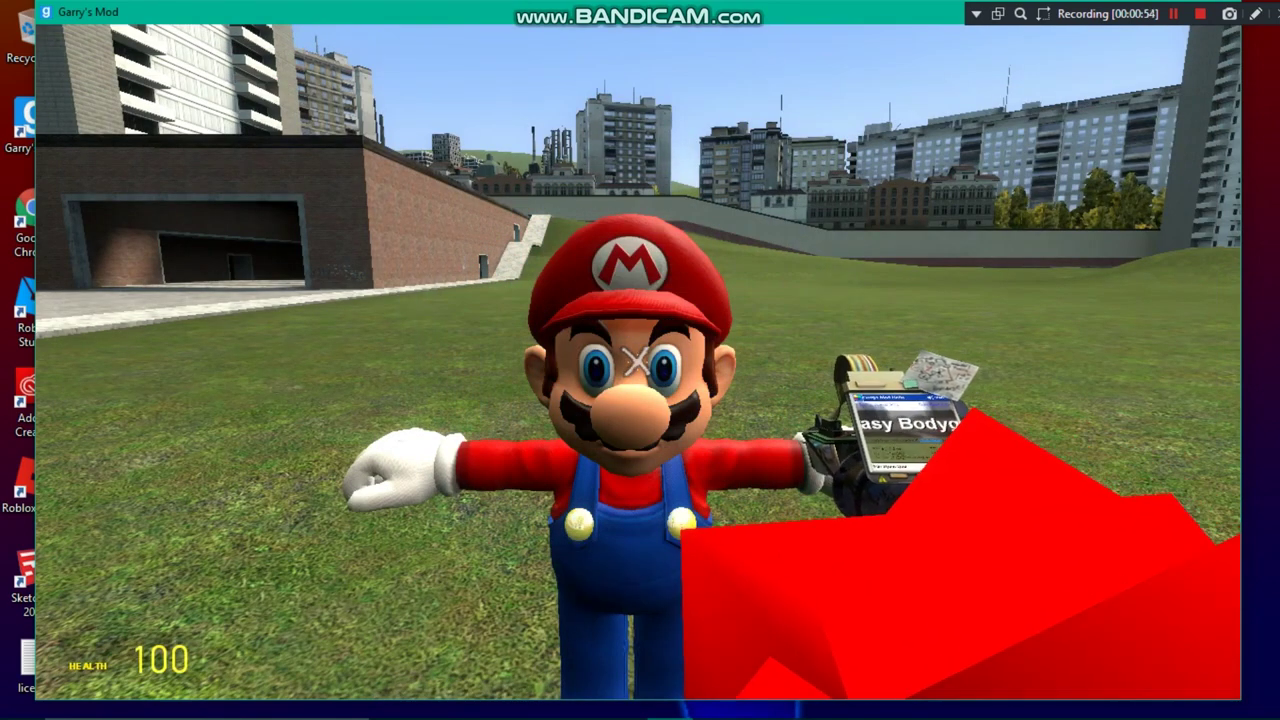
key("c")
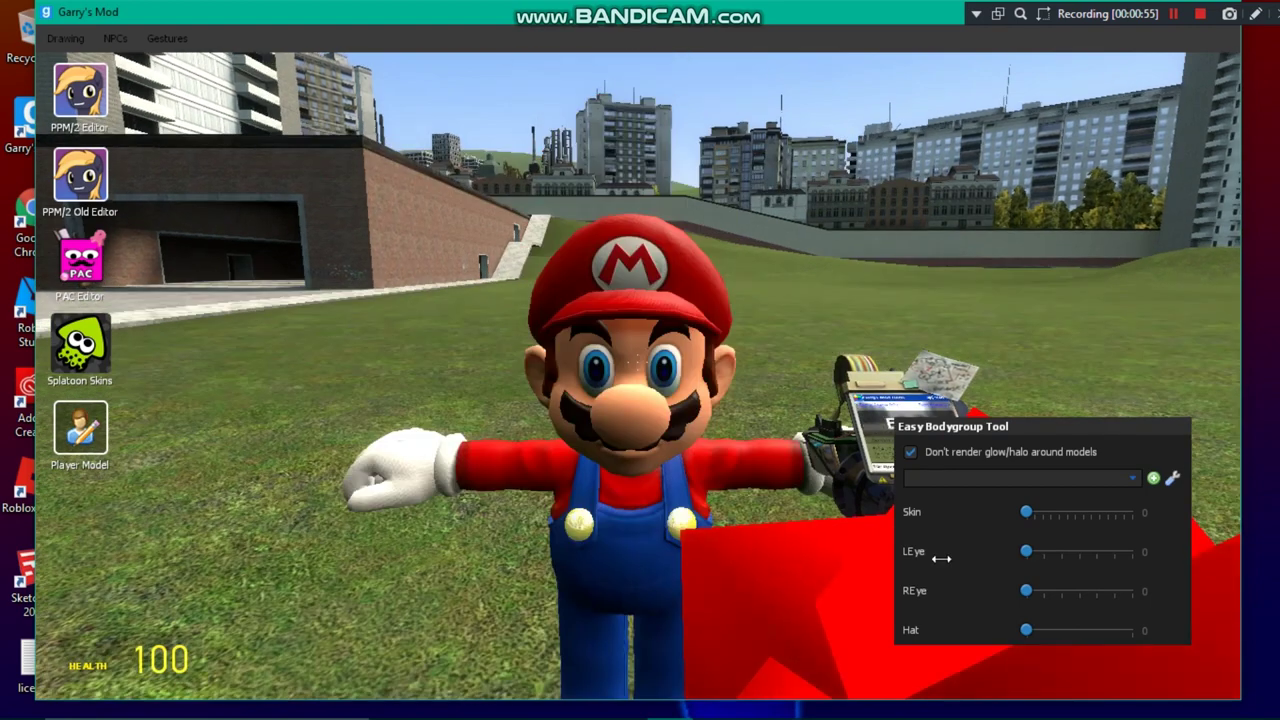
Try out Mario's skins, set Skin to 5 and return to the game view.
left_click_drag(1028, 514, 1059, 532)
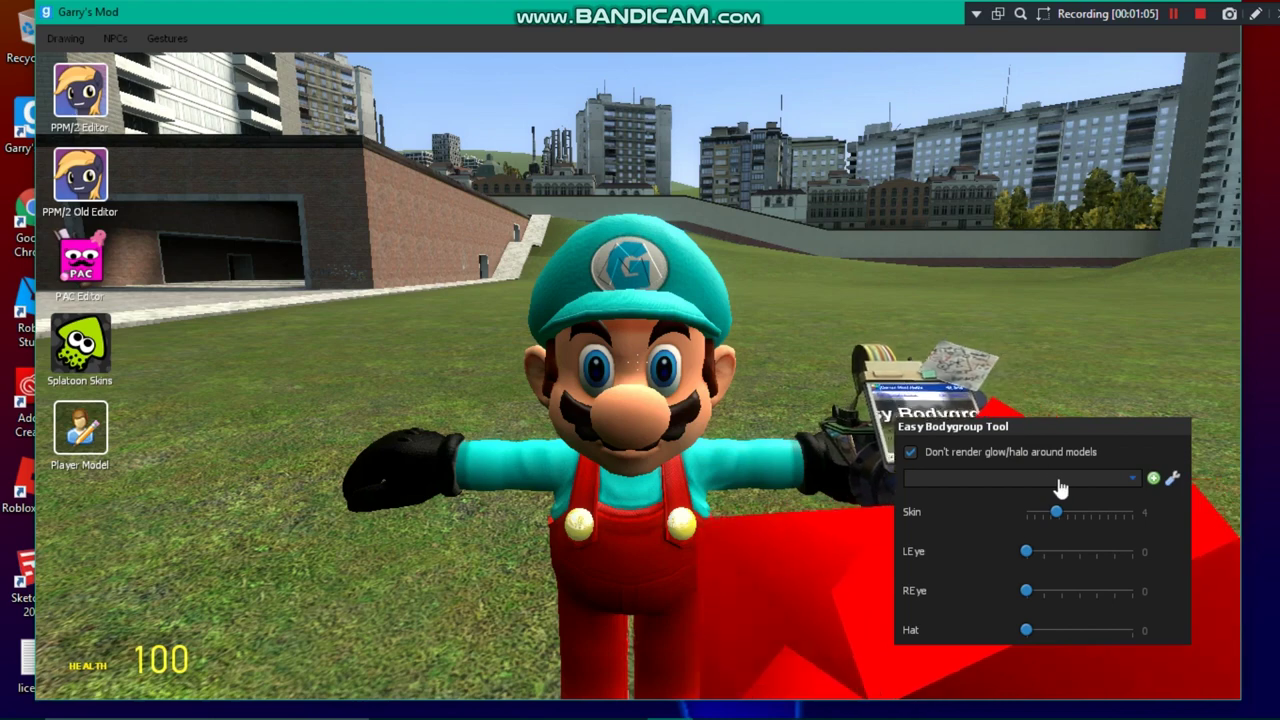
left_click_drag(1060, 522, 1072, 608)
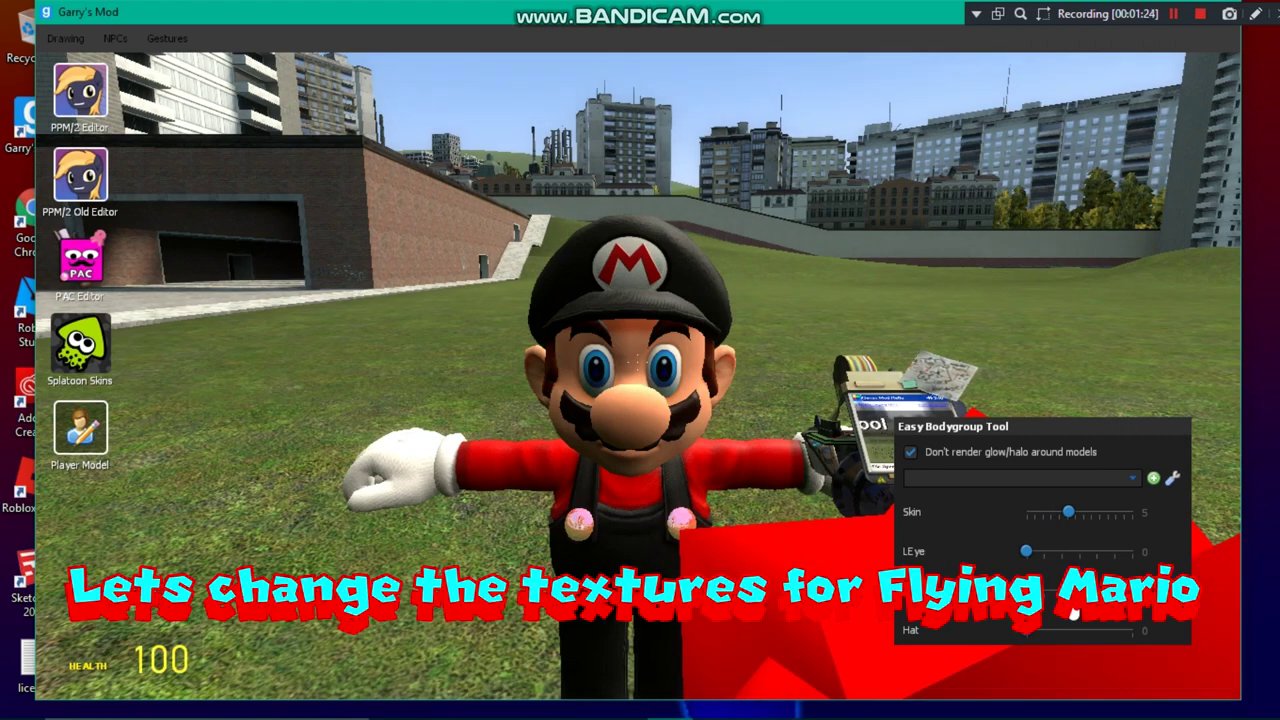
key("c")
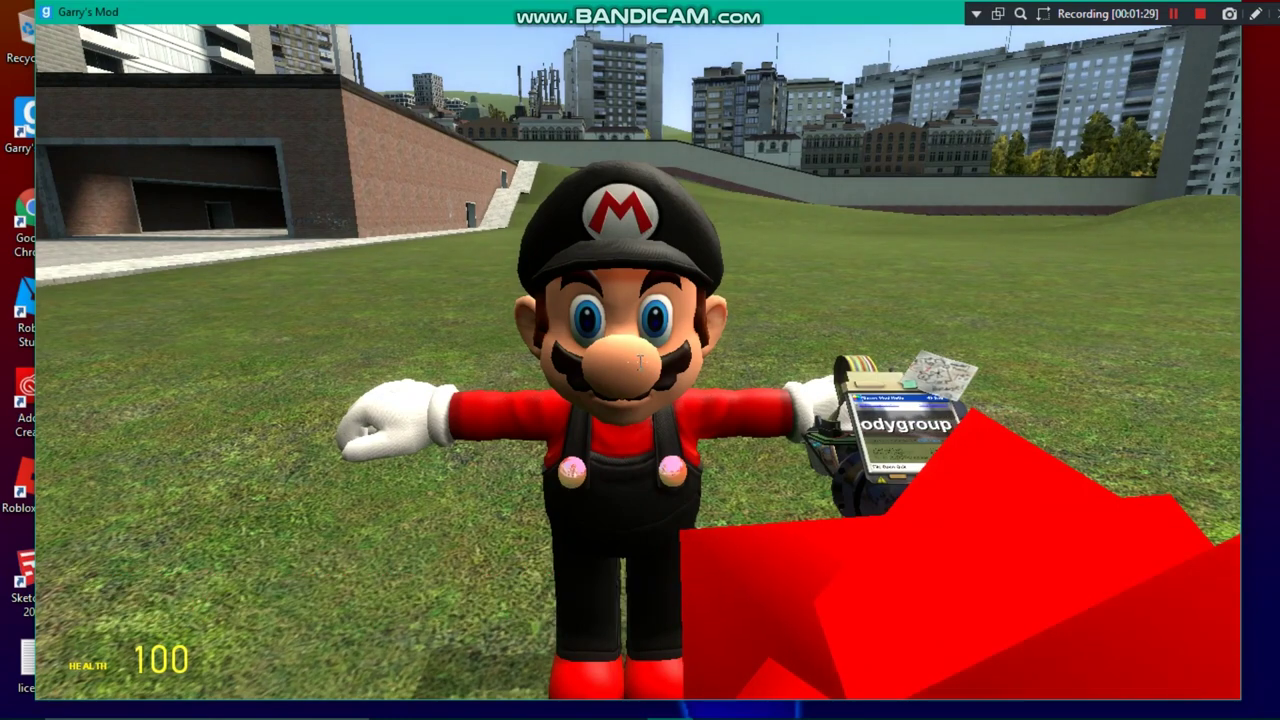
Leave the game for the desktop, search Windows for vtf and launch VTFEdit.
key("grave")
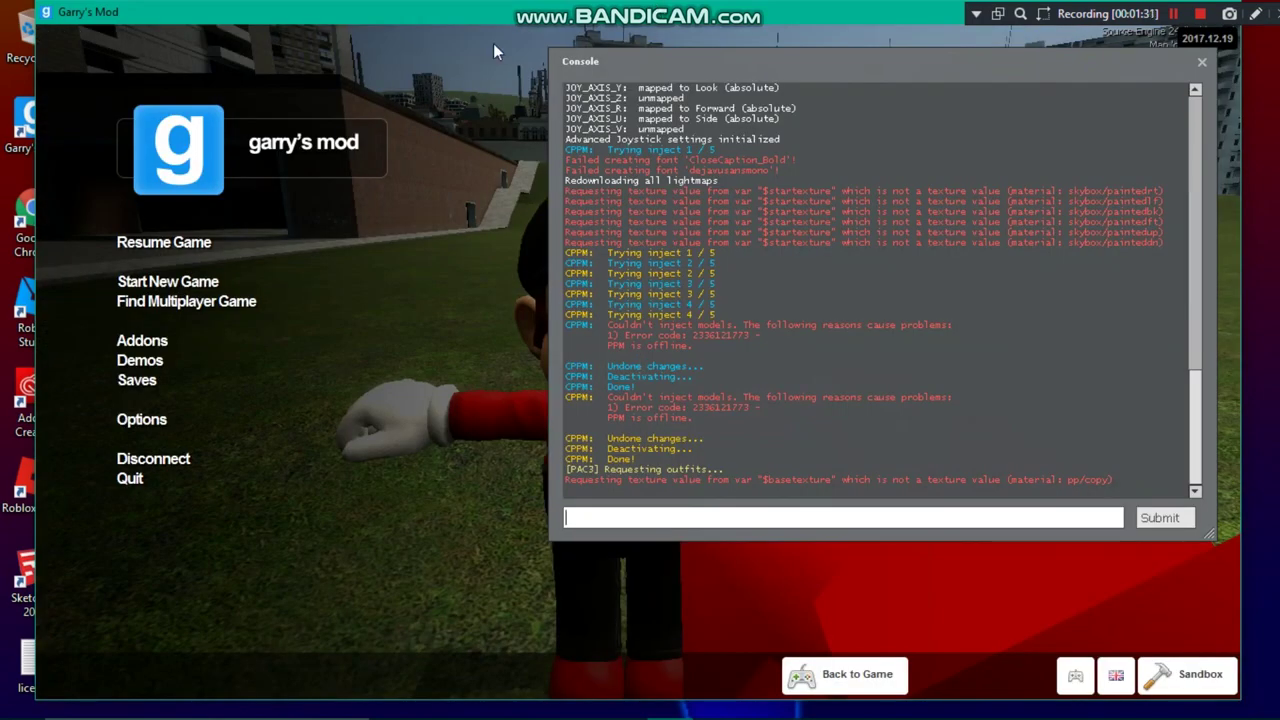
key("super+d")
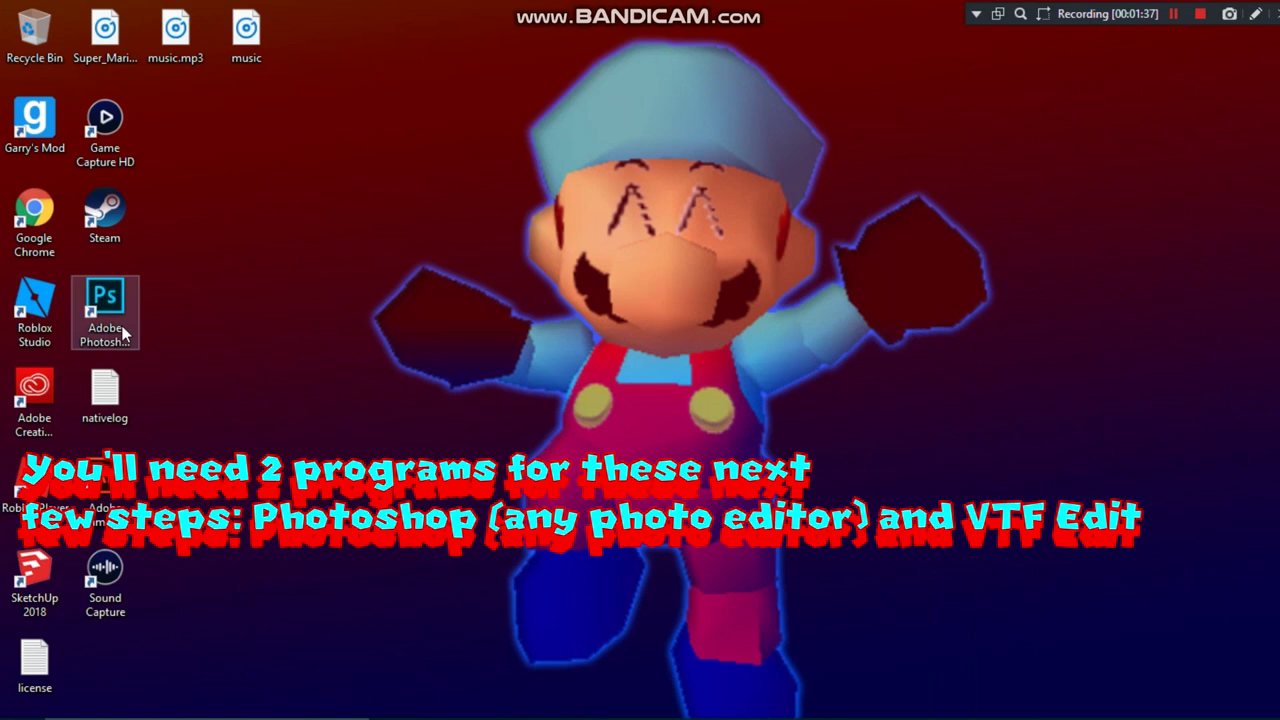
left_click(257, 710)
type("v")
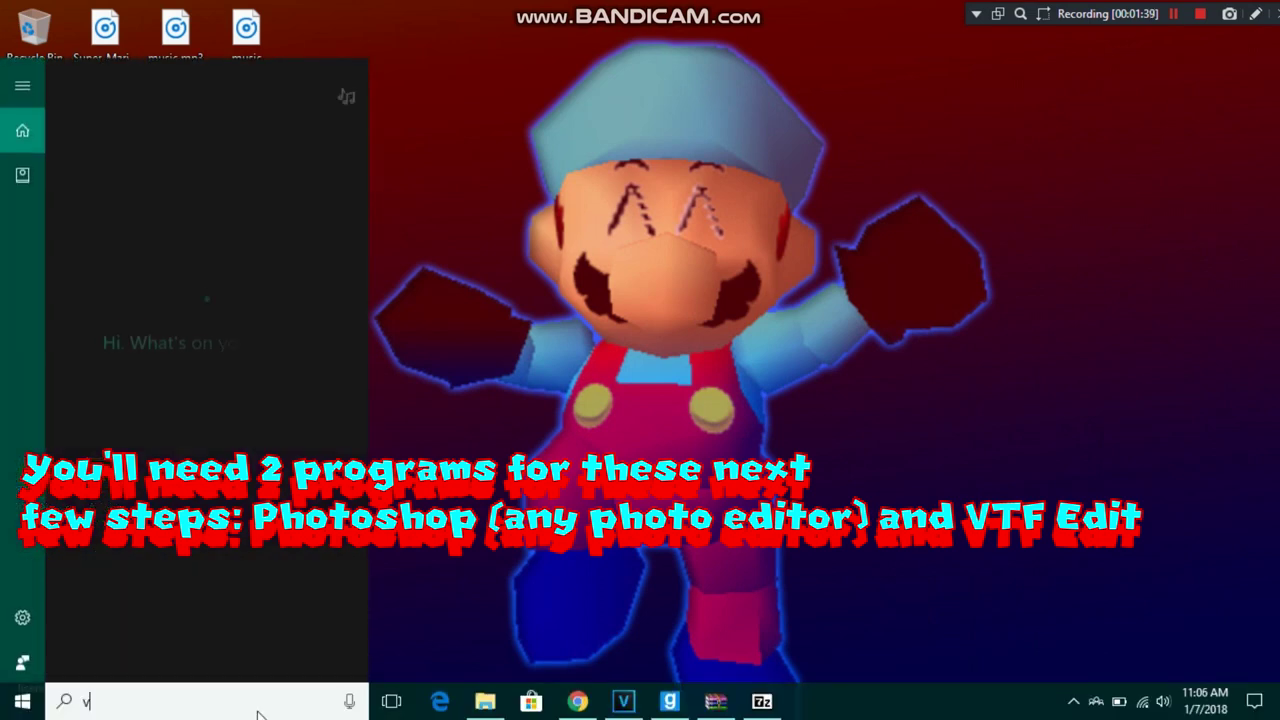
type("tf")
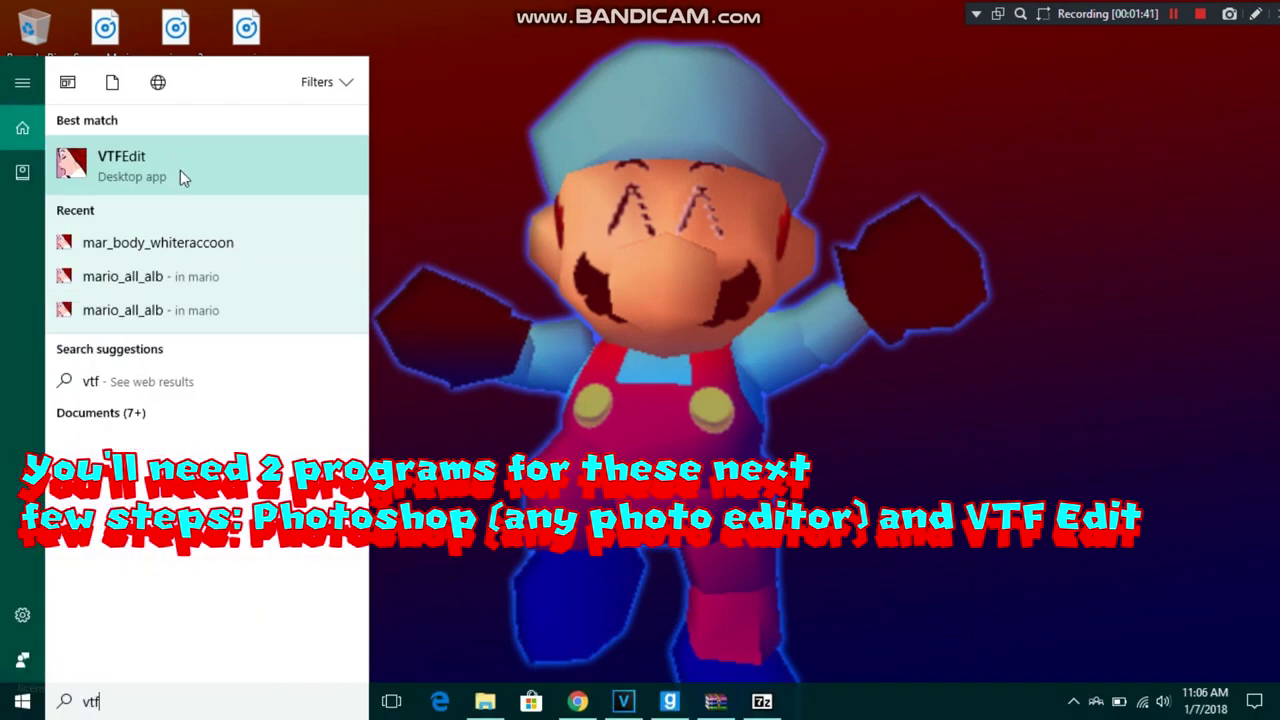
left_click(180, 170)
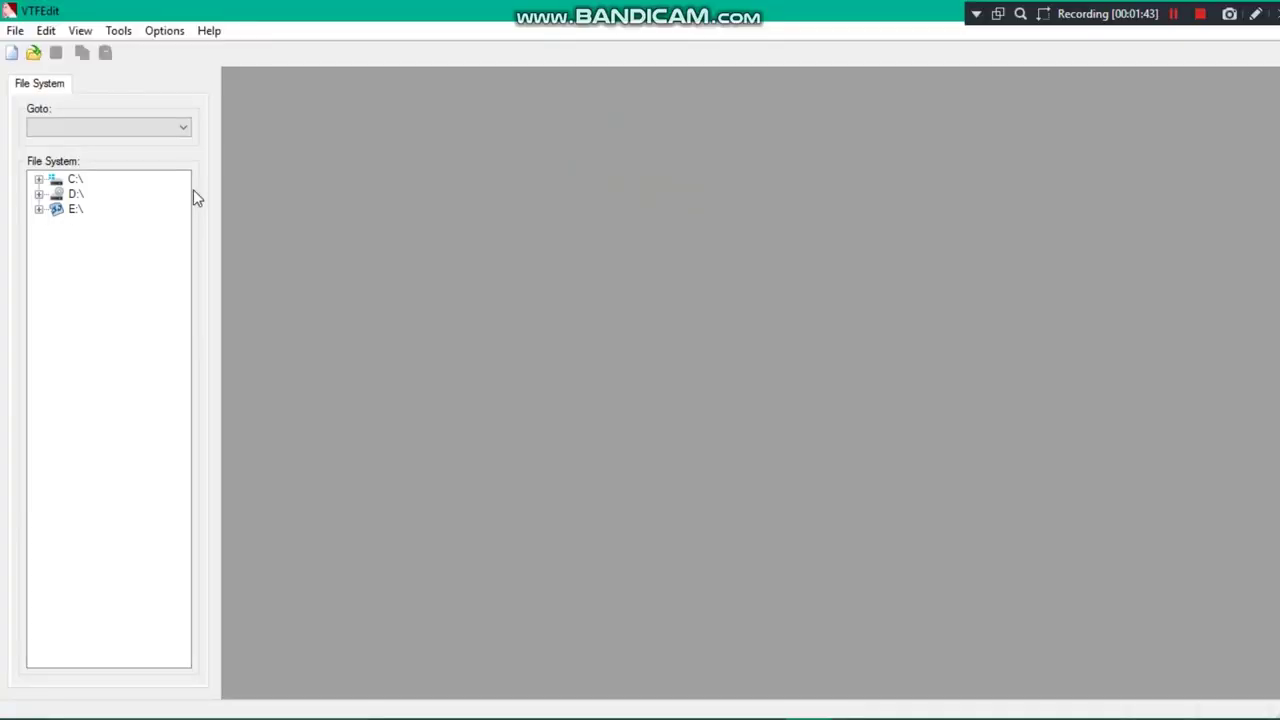
Start opening a file in VTFEdit and go up the folder path to the Steam folder.
left_click(14, 31)
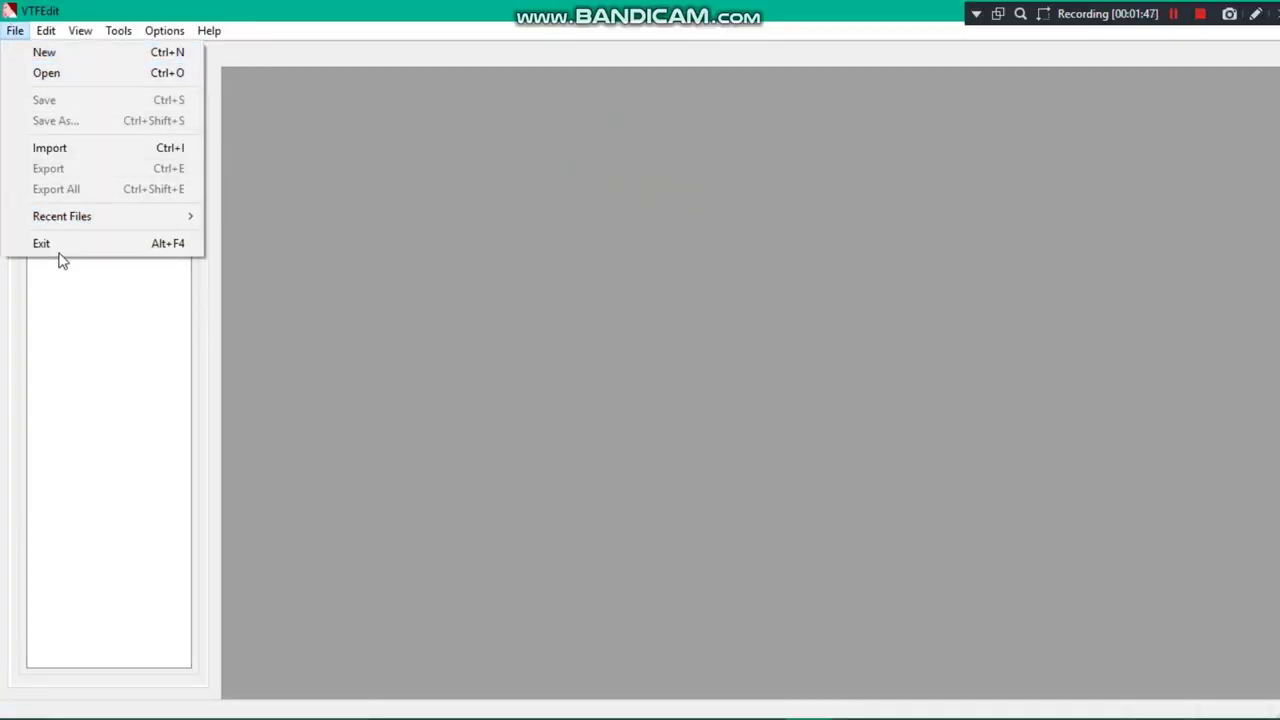
left_click(45, 76)
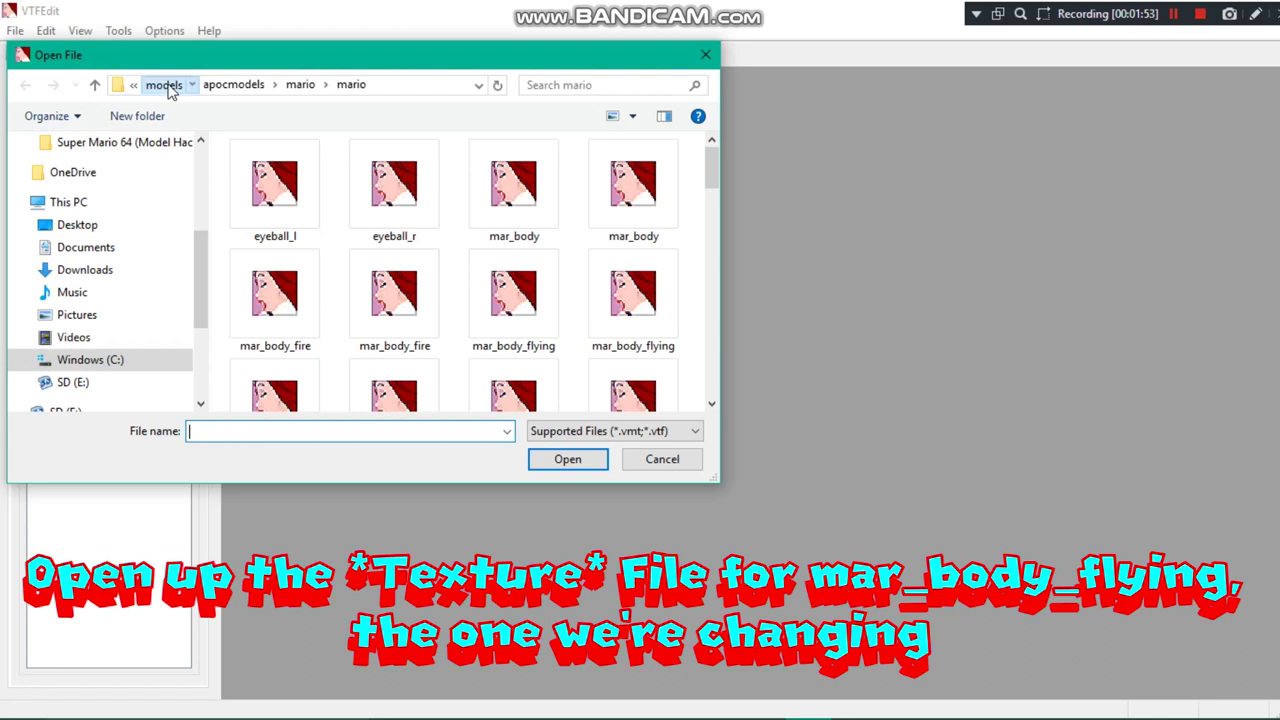
left_click(164, 85)
left_click(160, 87)
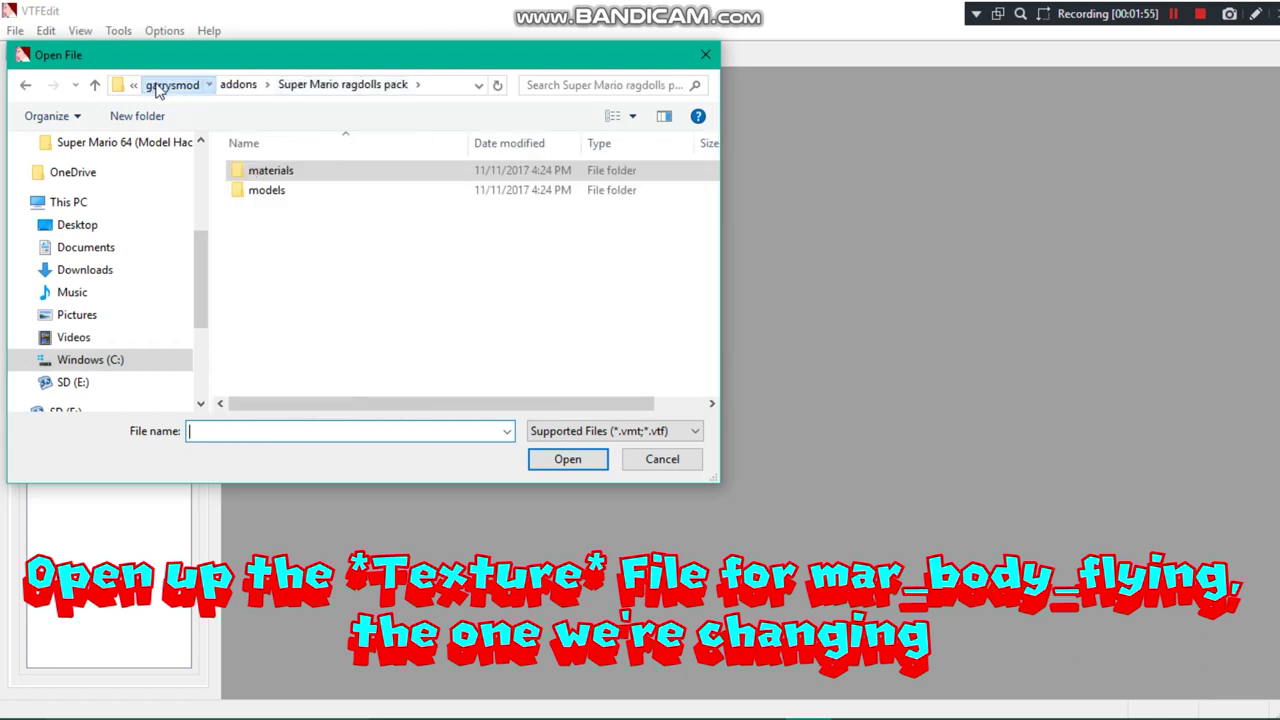
left_click(160, 86)
left_click(162, 86)
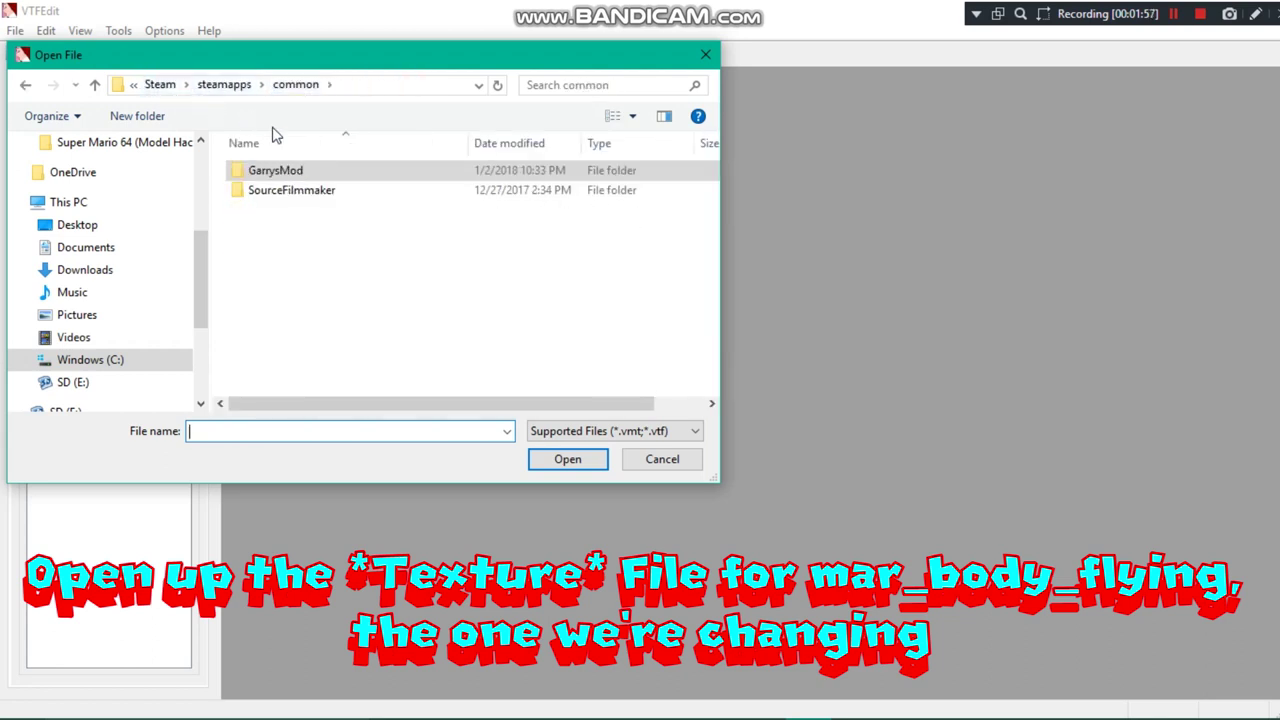
left_click(160, 86)
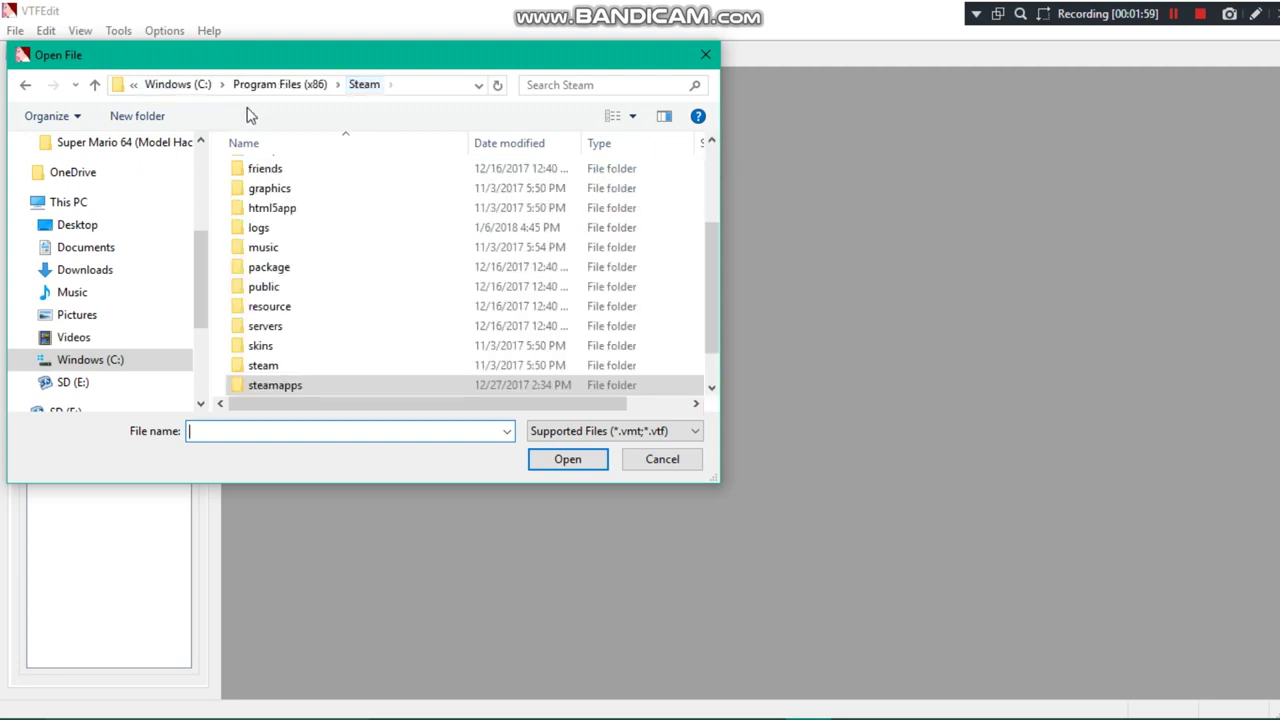
Browse to steamapps\common\GarrysMod\garrysmod\addons and open the Super Mario ragdolls pack folder.
double_click(258, 386)
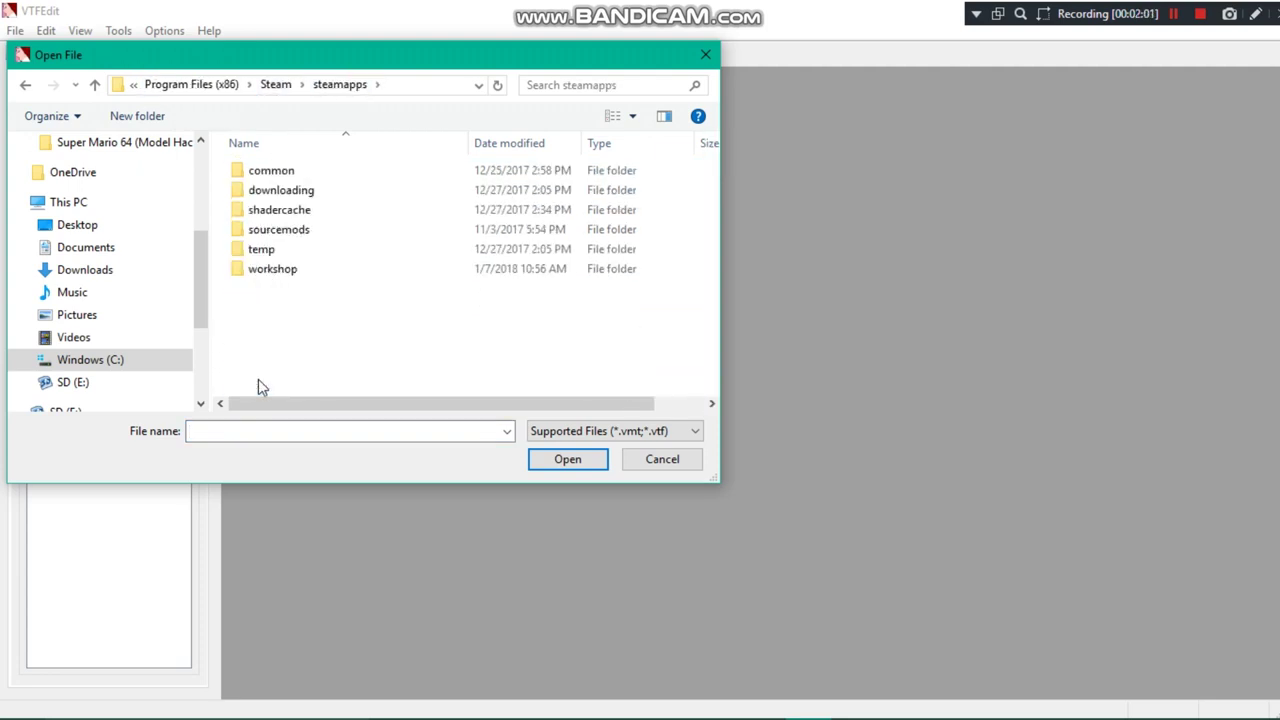
double_click(240, 180)
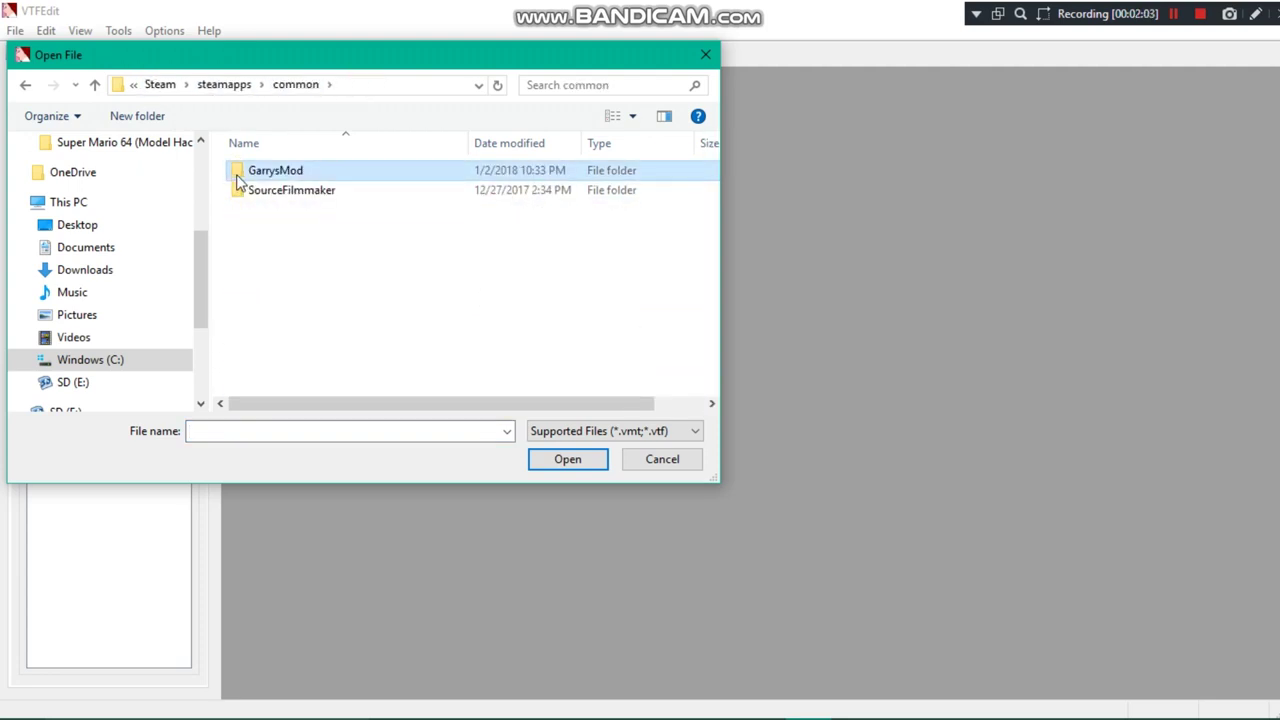
double_click(240, 176)
double_click(260, 211)
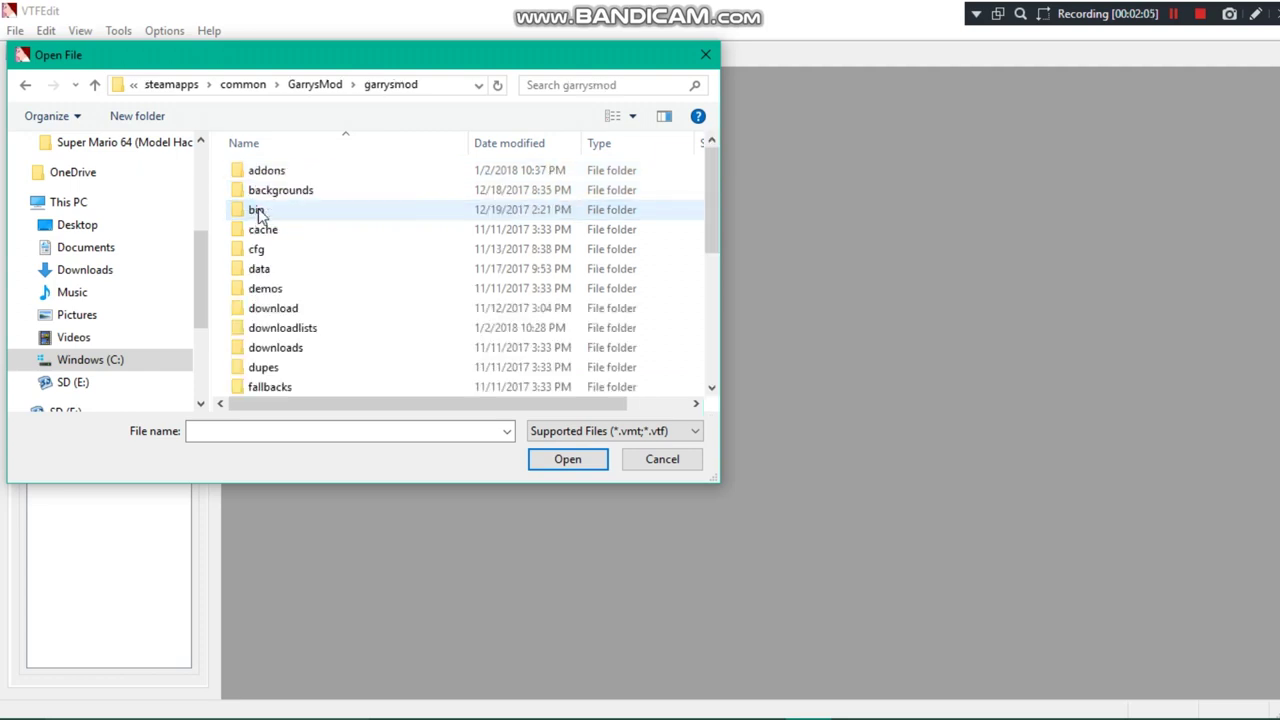
double_click(252, 171)
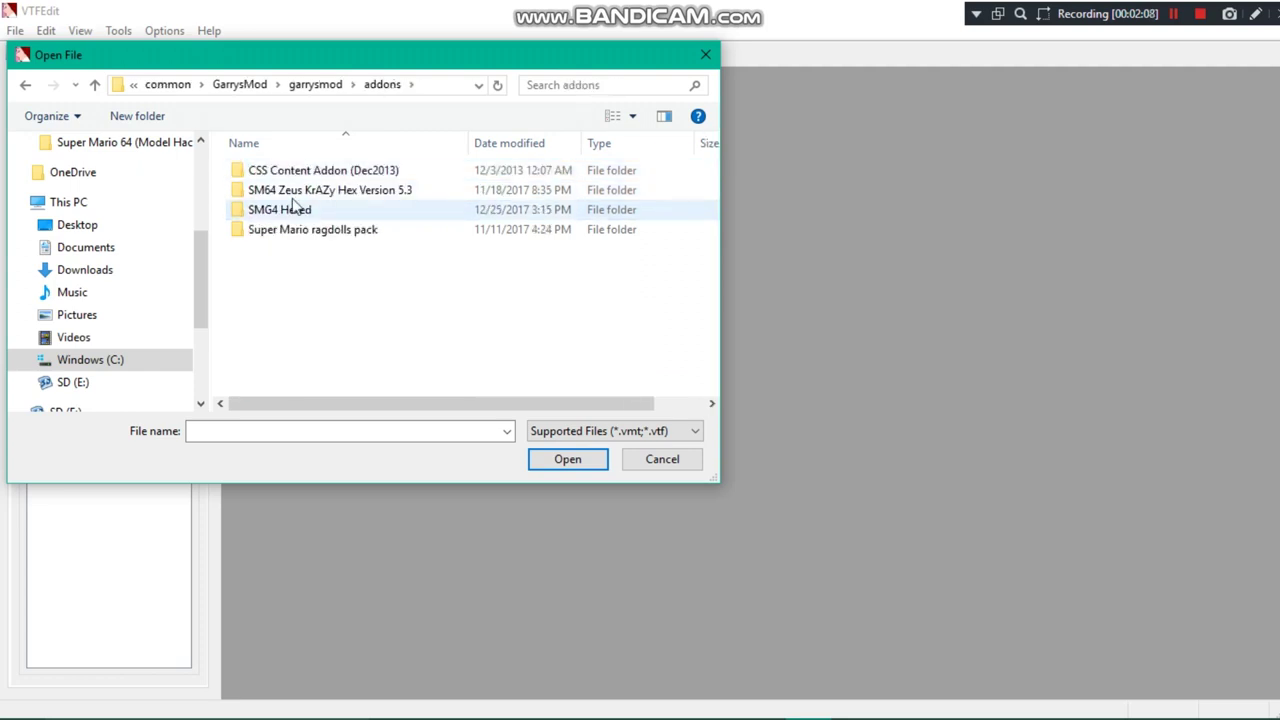
double_click(292, 238)
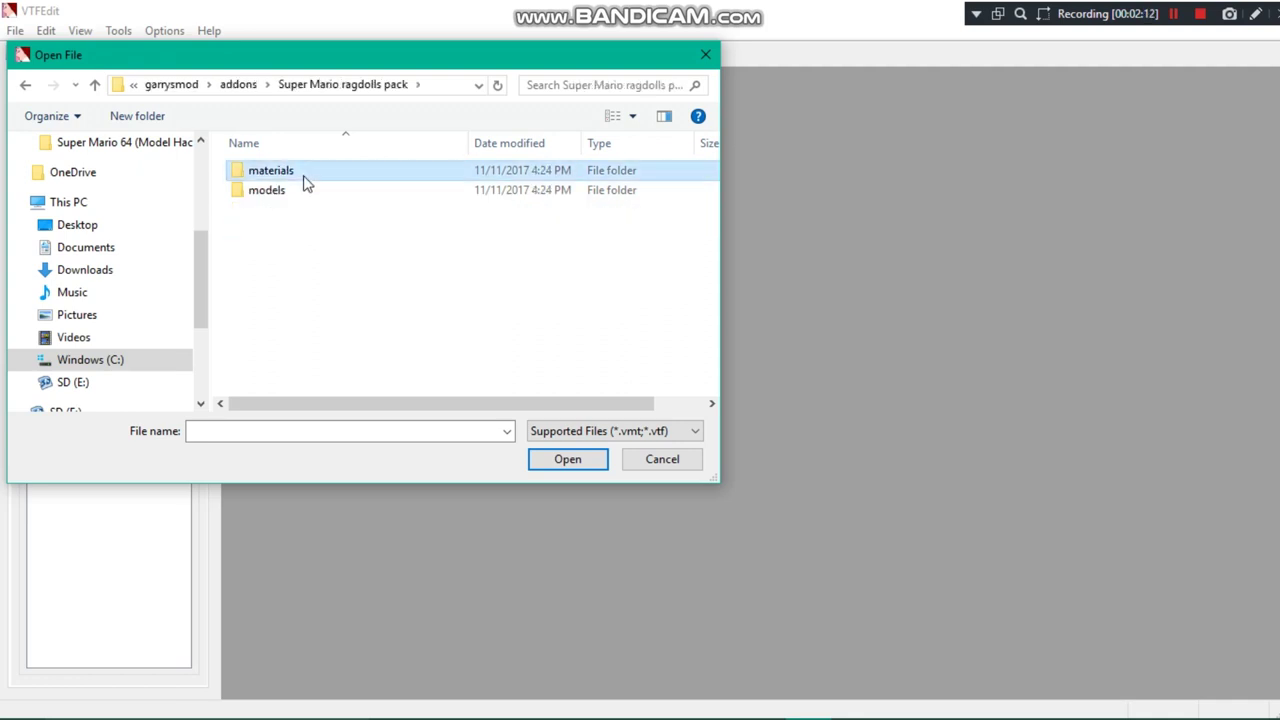
Browse through materials\models\apocmodels\mario and open the inner mario folder.
double_click(304, 172)
double_click(306, 180)
double_click(280, 171)
double_click(280, 171)
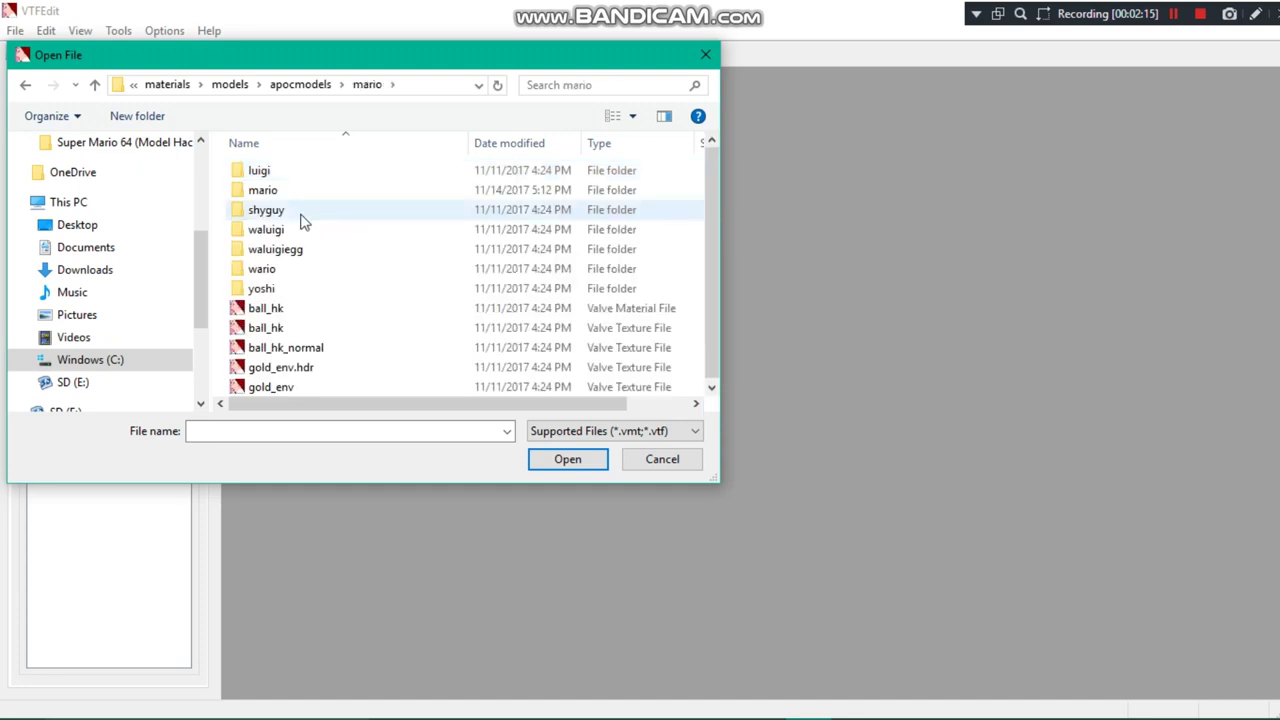
left_click(282, 196)
double_click(282, 193)
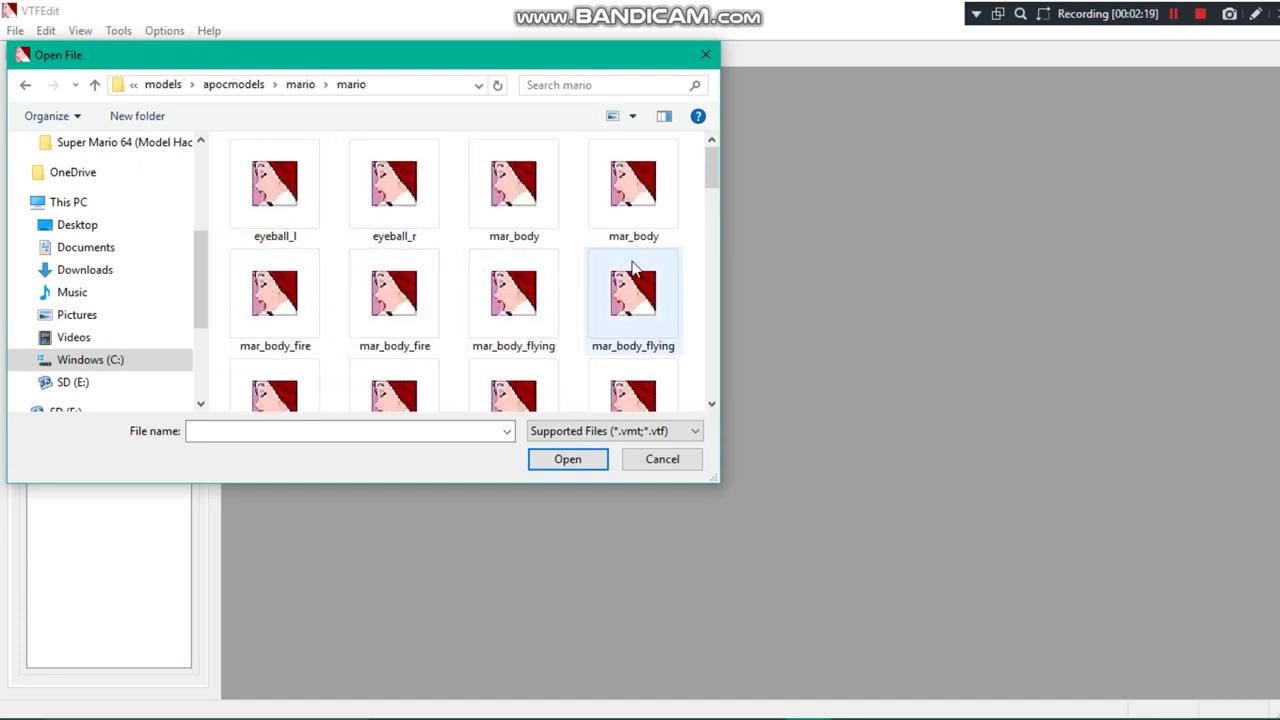
Open the mar_body_flying.vtf texture from the mario folder instead of the material file with the same name.
double_click(513, 300)
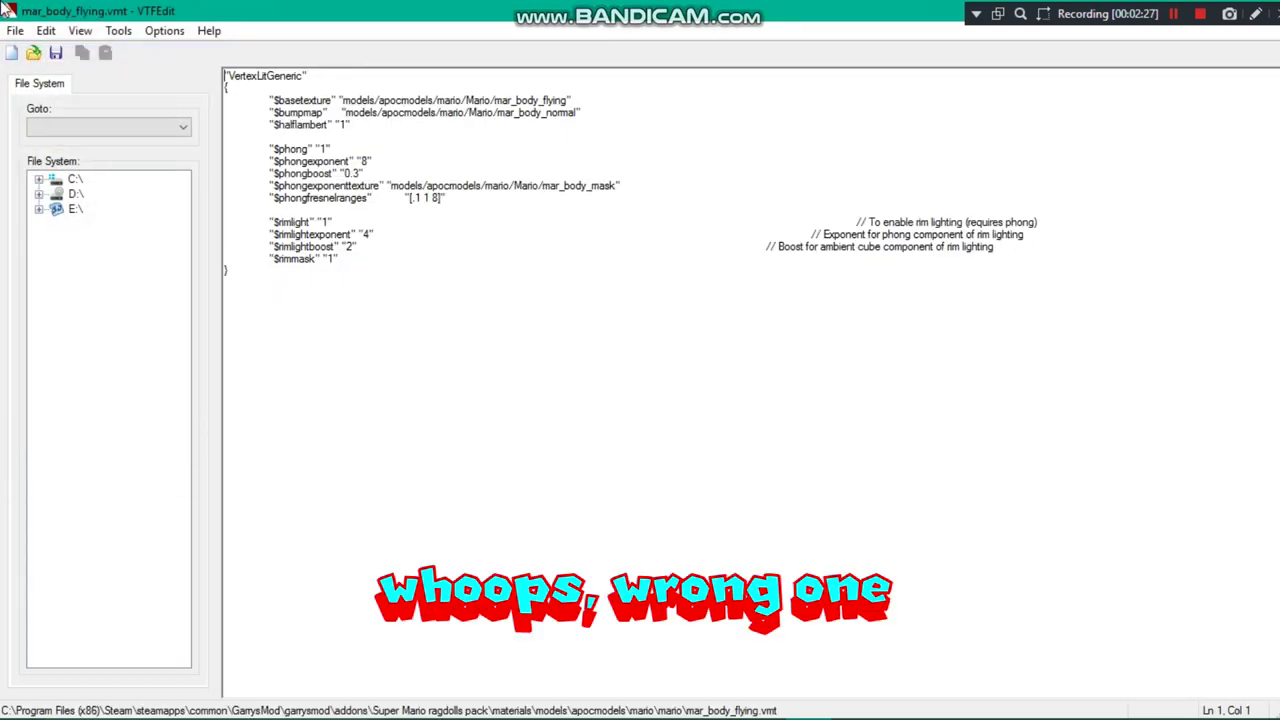
left_click(15, 30)
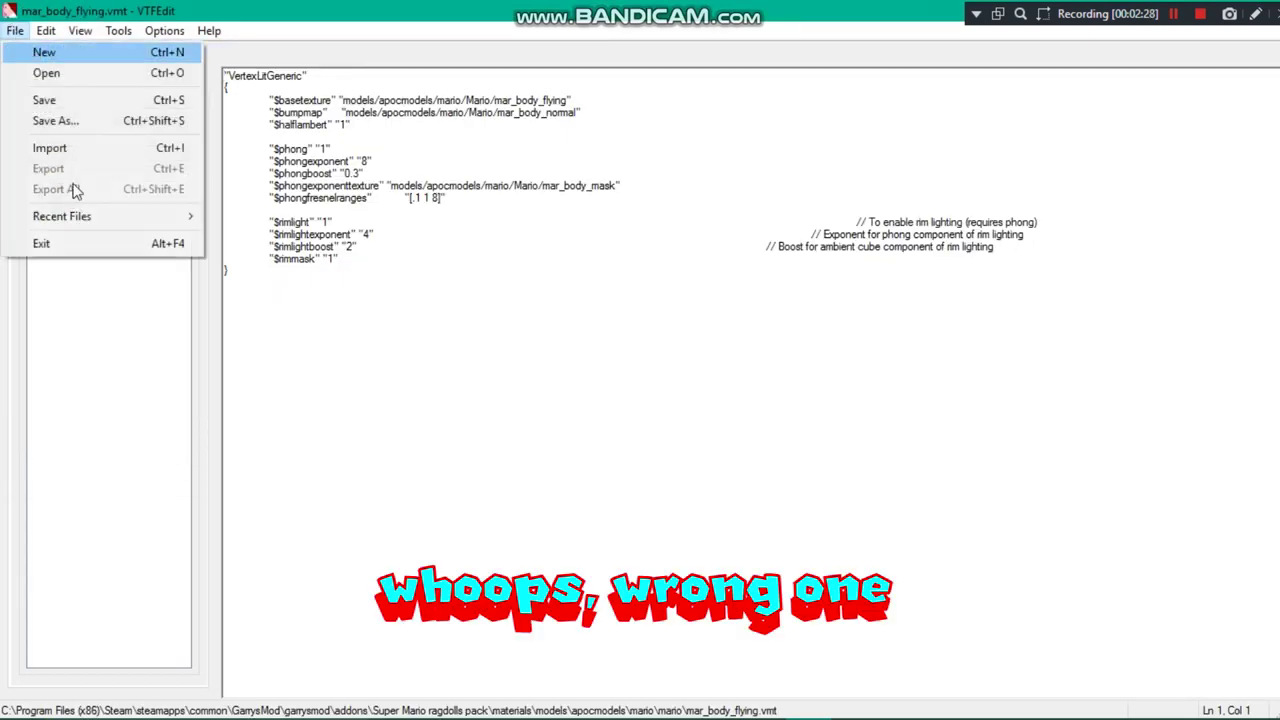
left_click(50, 78)
double_click(633, 295)
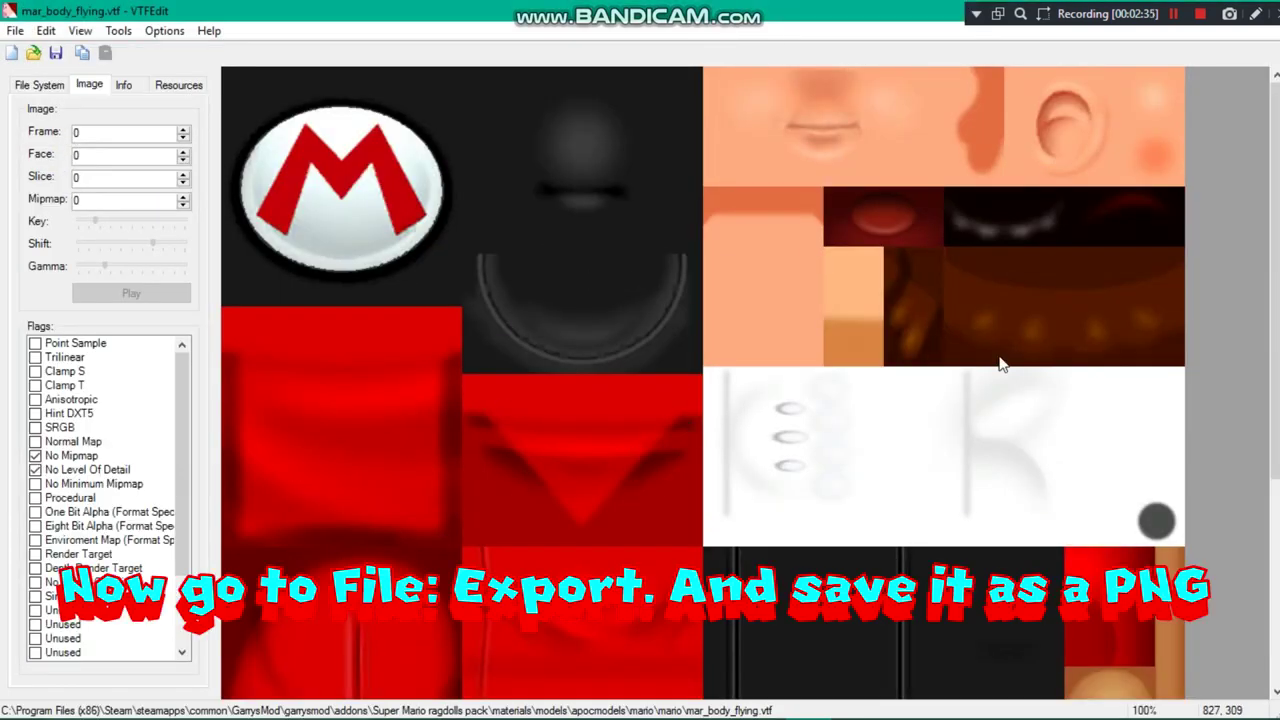
Export the texture to the Desktop as a PNG file named mar_body_flying.
left_click(15, 30)
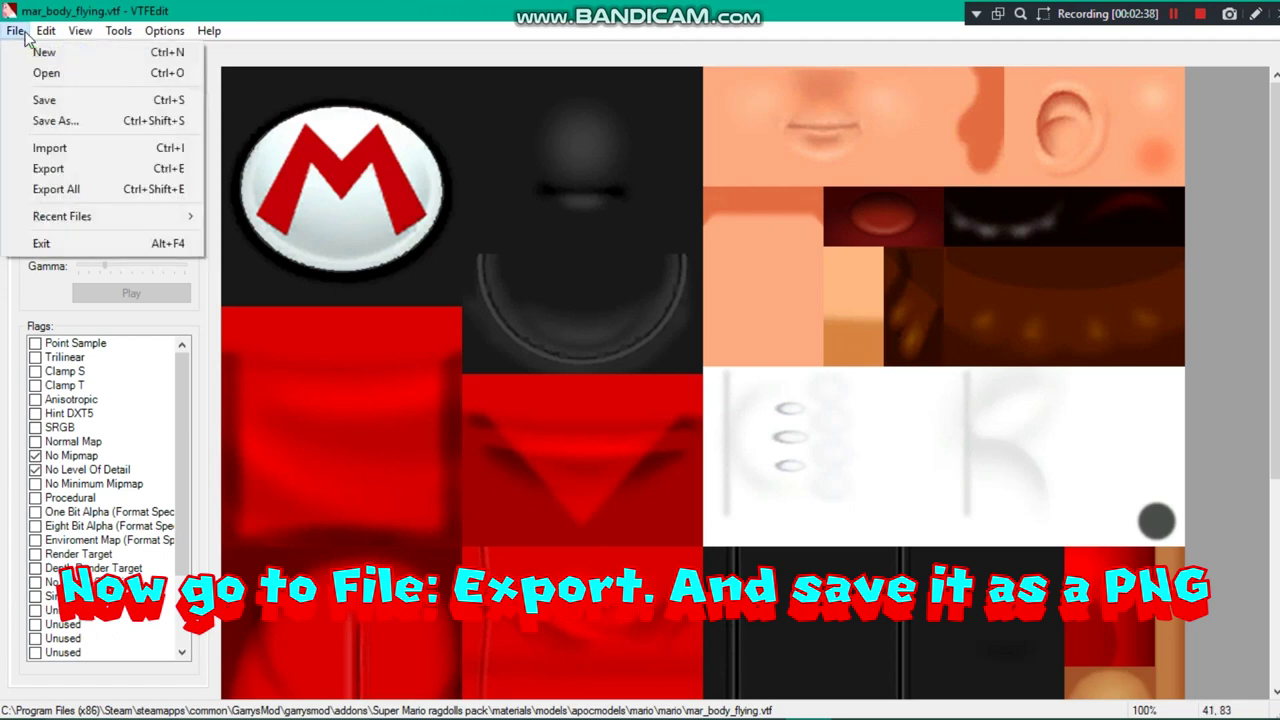
left_click(37, 170)
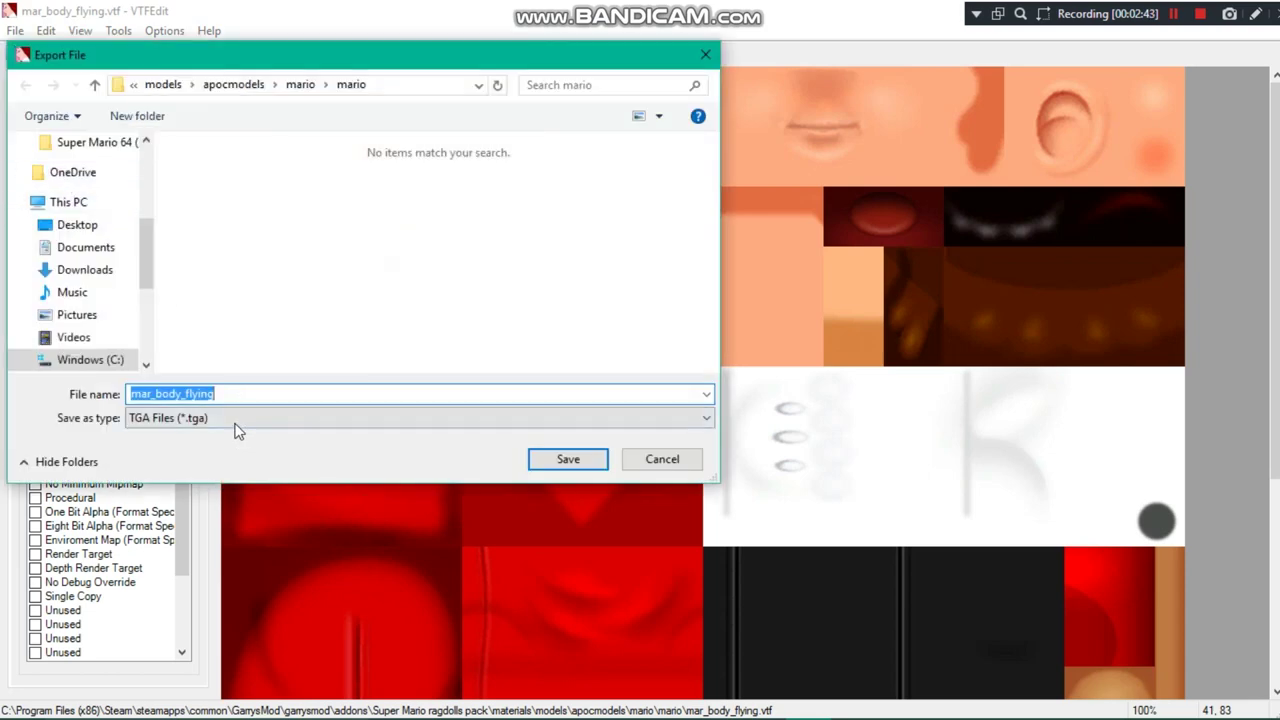
left_click(236, 422)
left_click(220, 463)
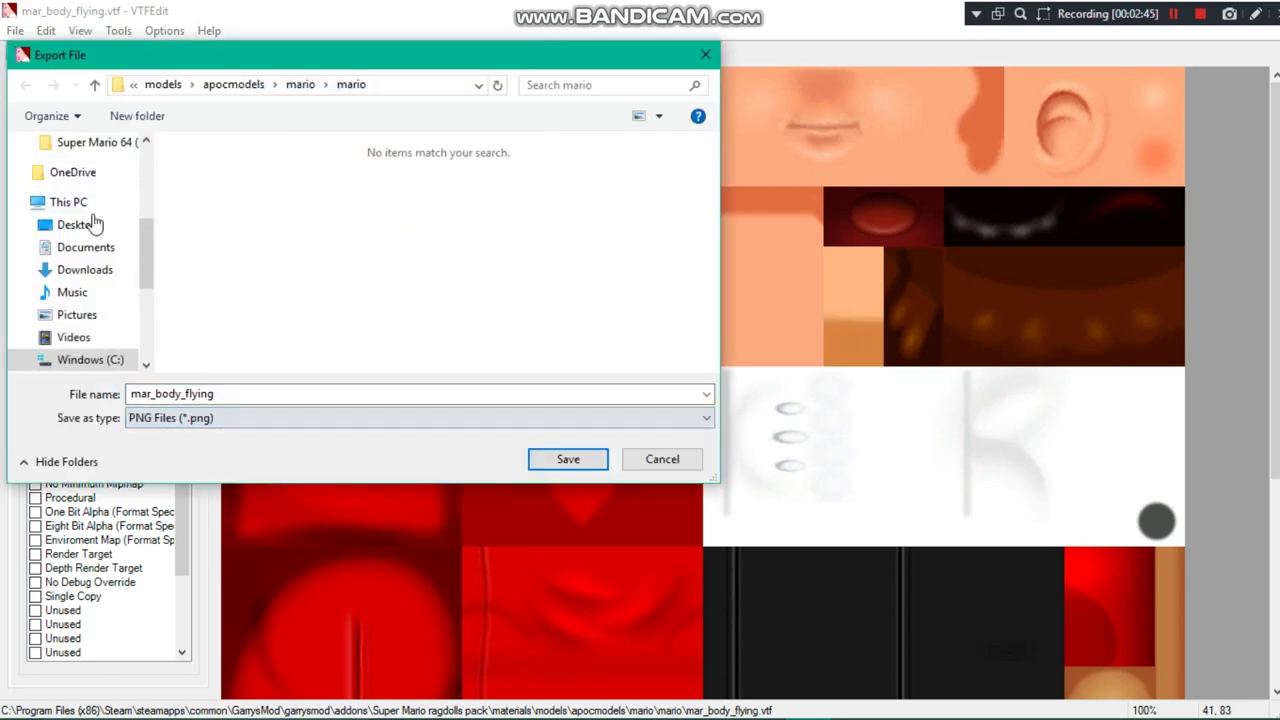
left_click(98, 228)
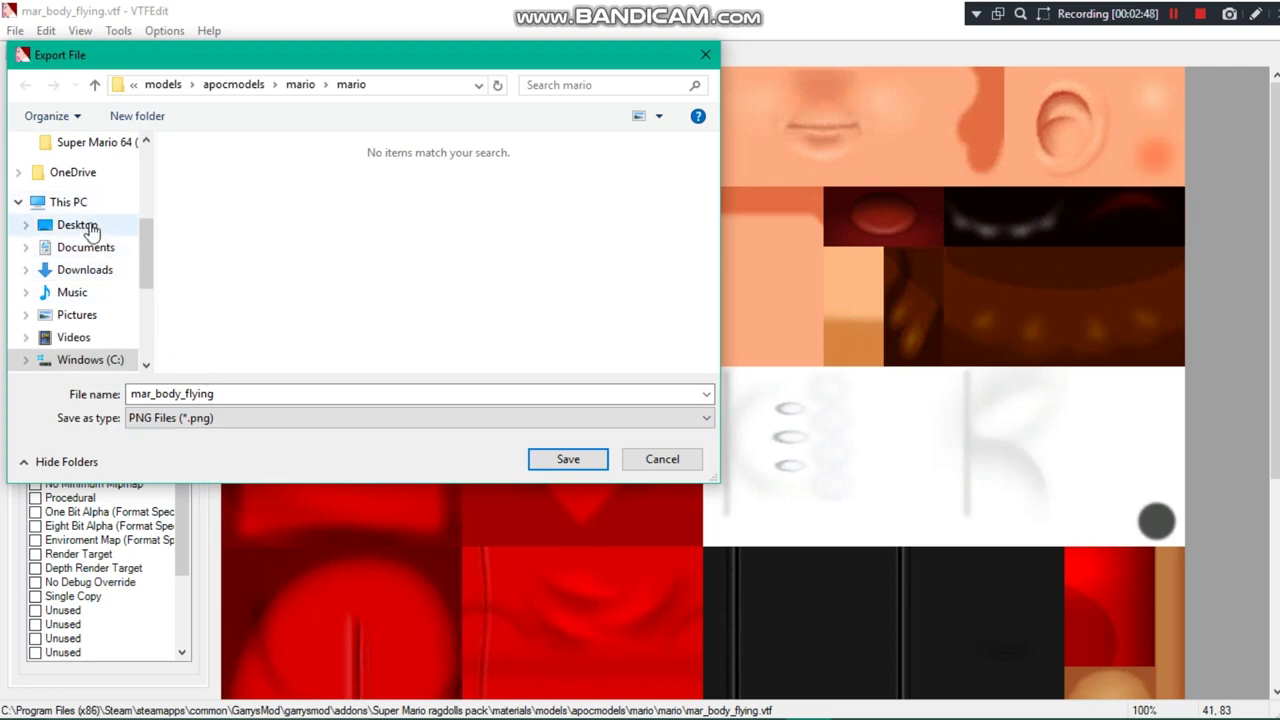
left_click(578, 460)
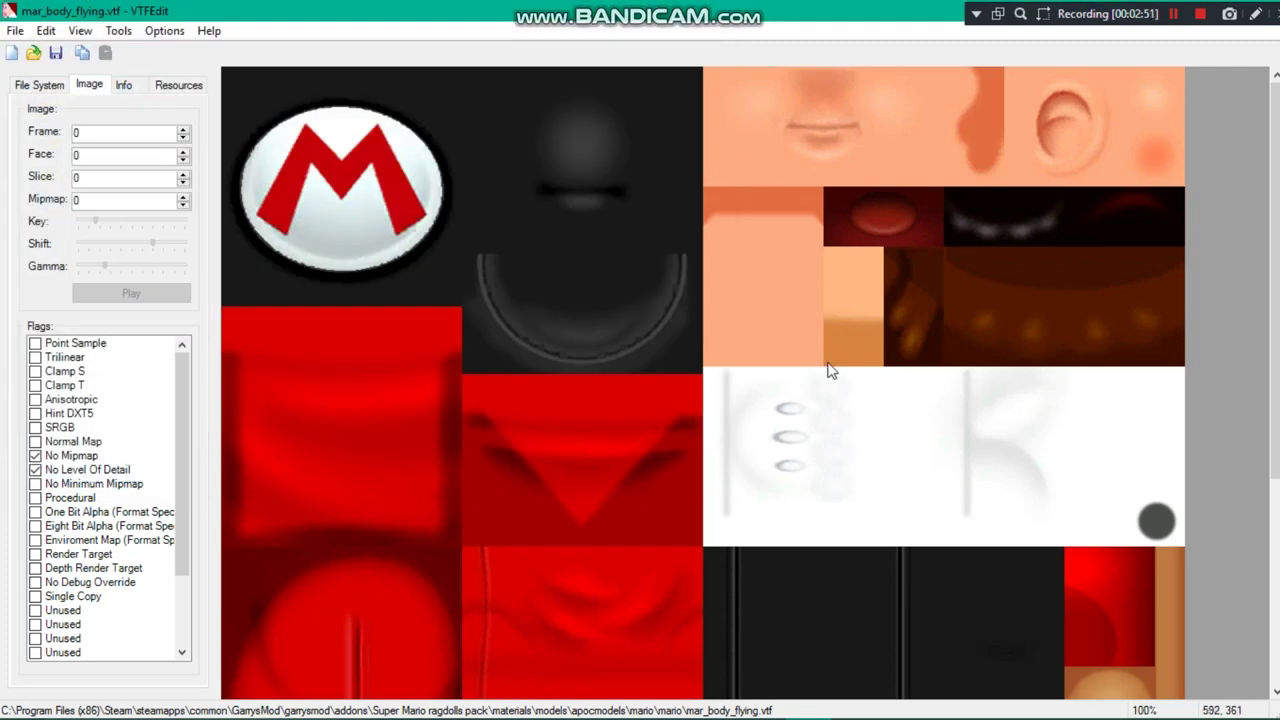
Minimize VTFEdit to get to the desktop and launch Adobe Photoshop.
double_click(786, 10)
left_click_drag(820, 10, 457, 205)
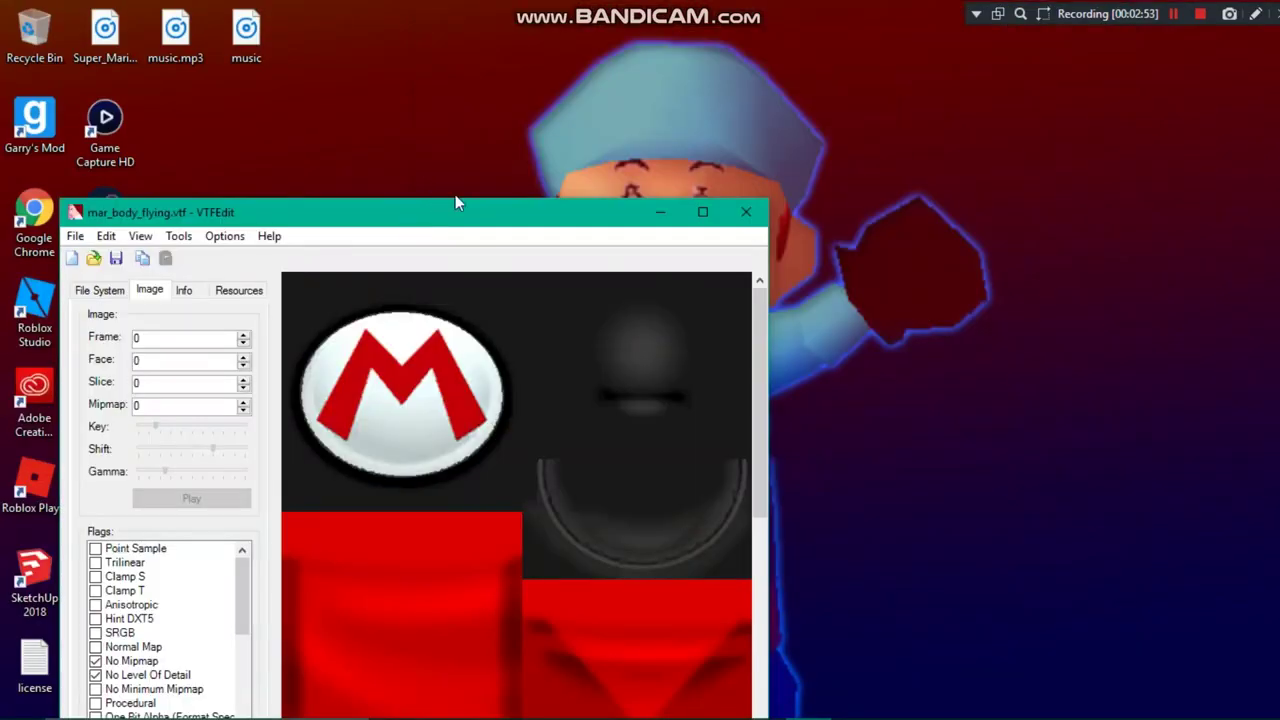
left_click(675, 218)
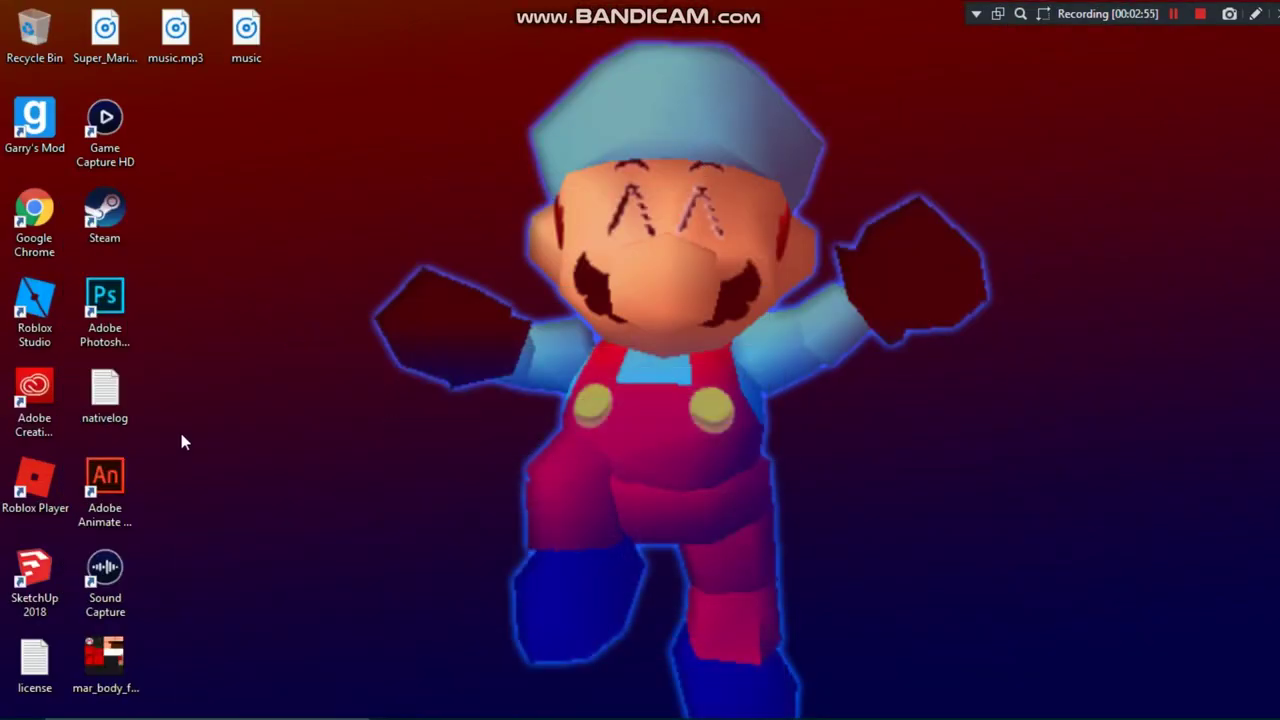
double_click(121, 311)
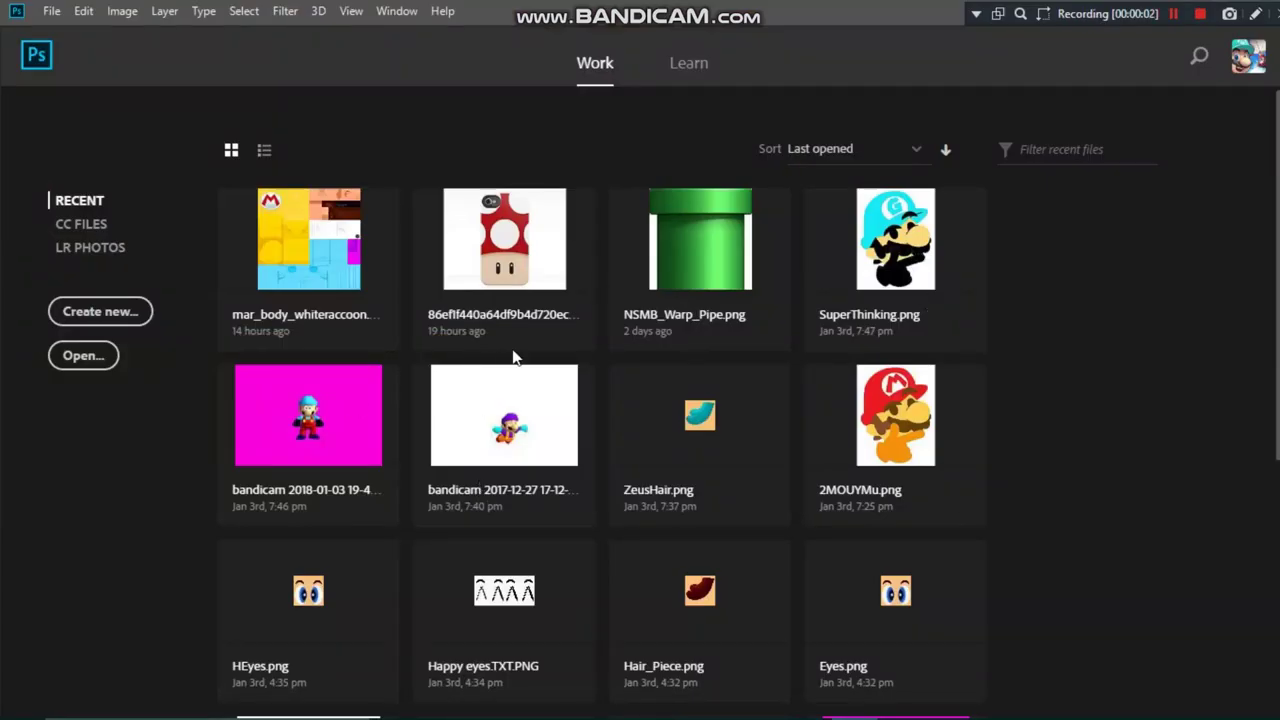
Open the exported mar_body_flying image from the Desktop in Photoshop.
left_click(89, 356)
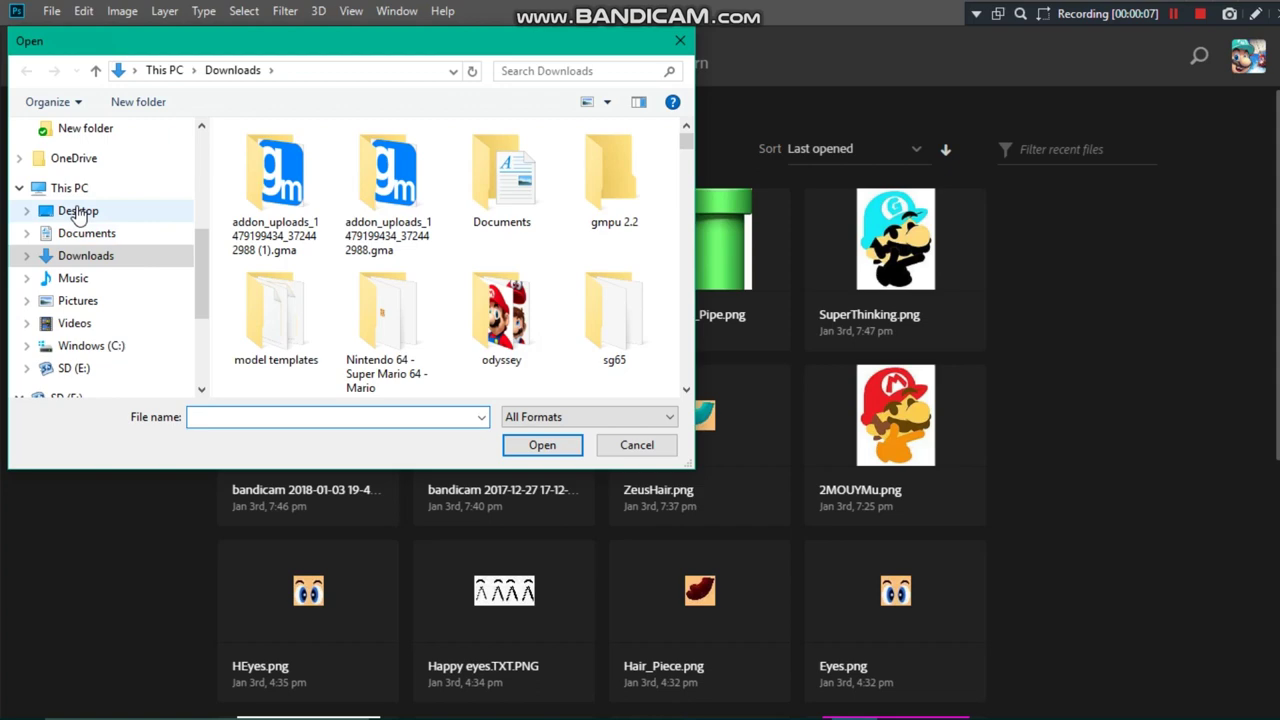
left_click(78, 211)
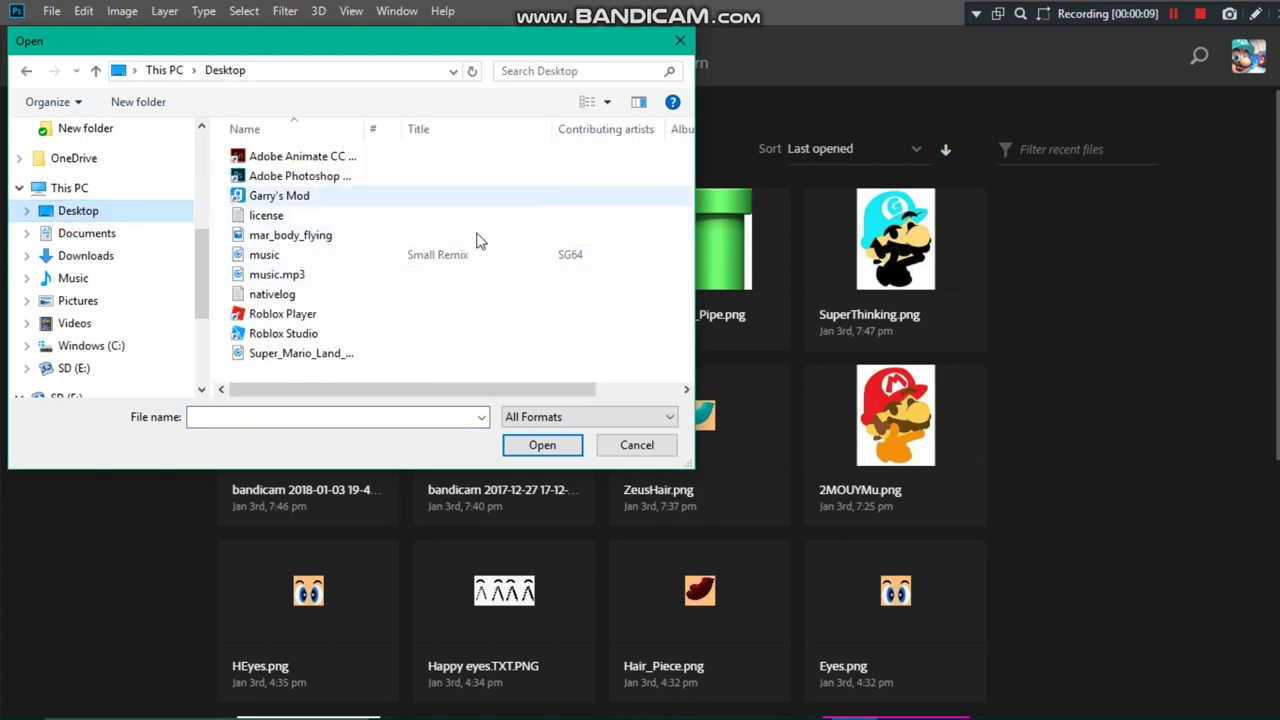
double_click(310, 236)
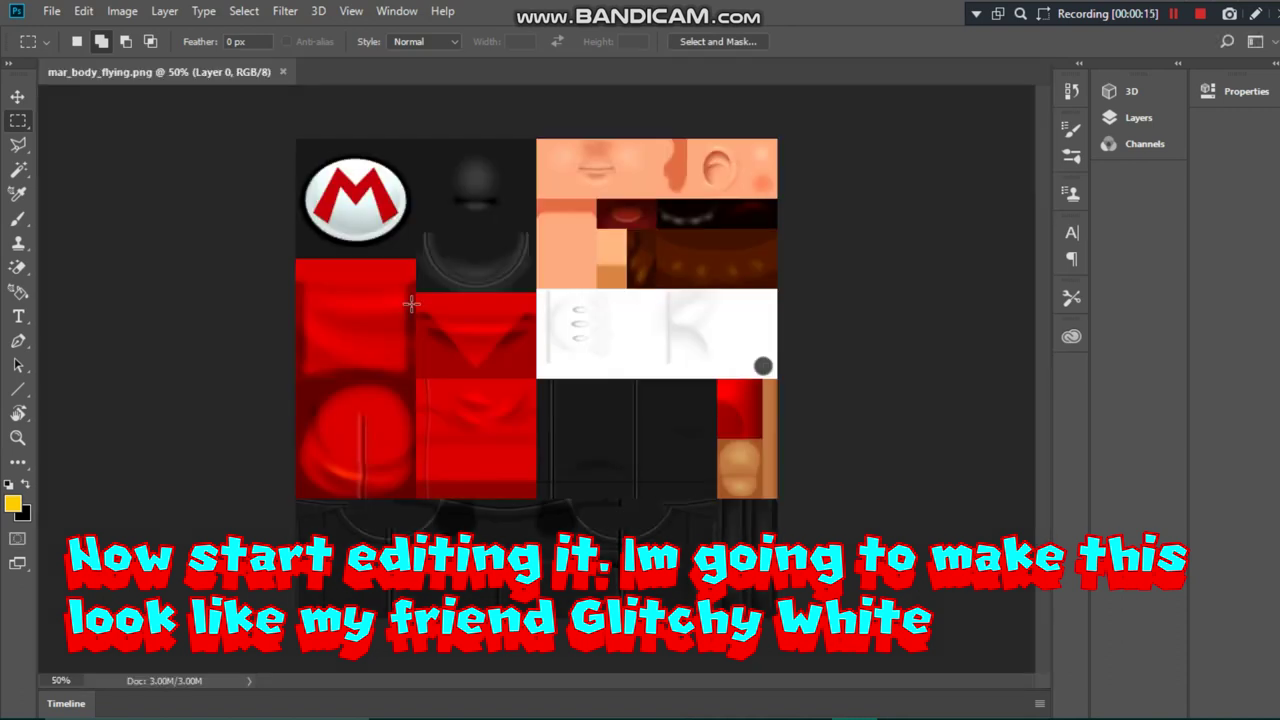
Select the black overalls areas in the lower part of the texture with the Quick Selection Tool.
left_click(20, 170)
right_click(20, 172)
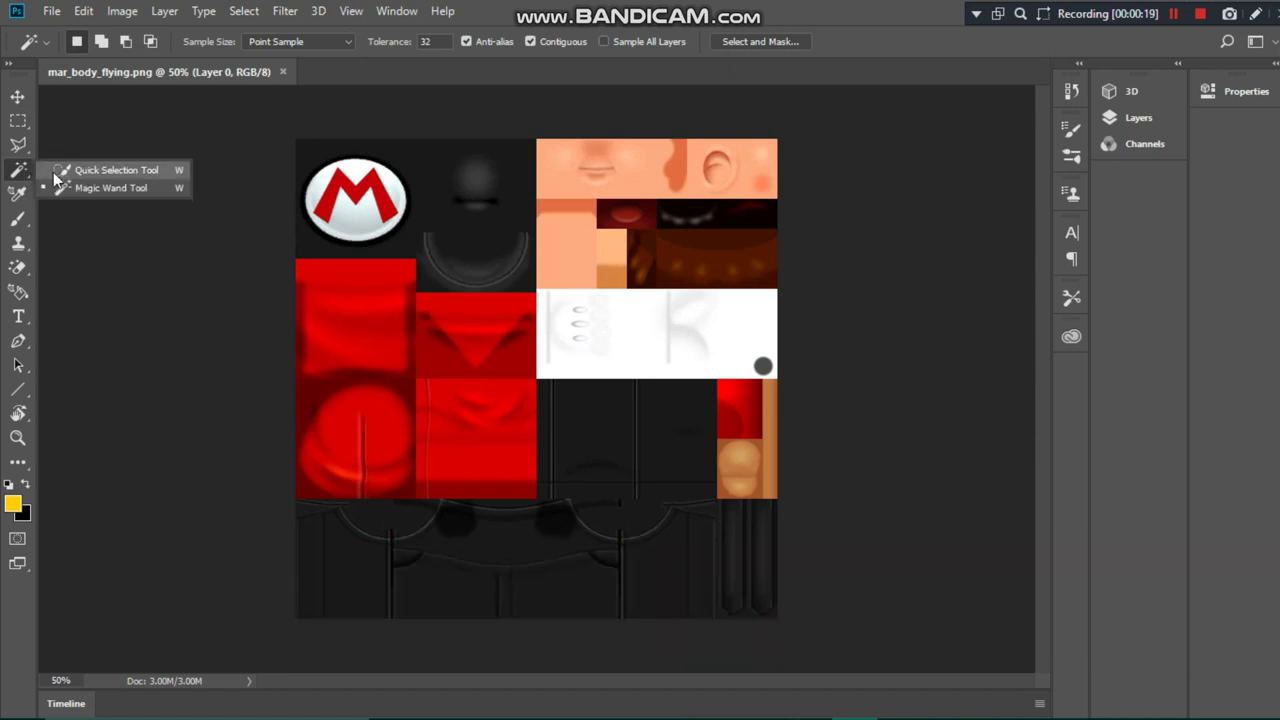
left_click(54, 177)
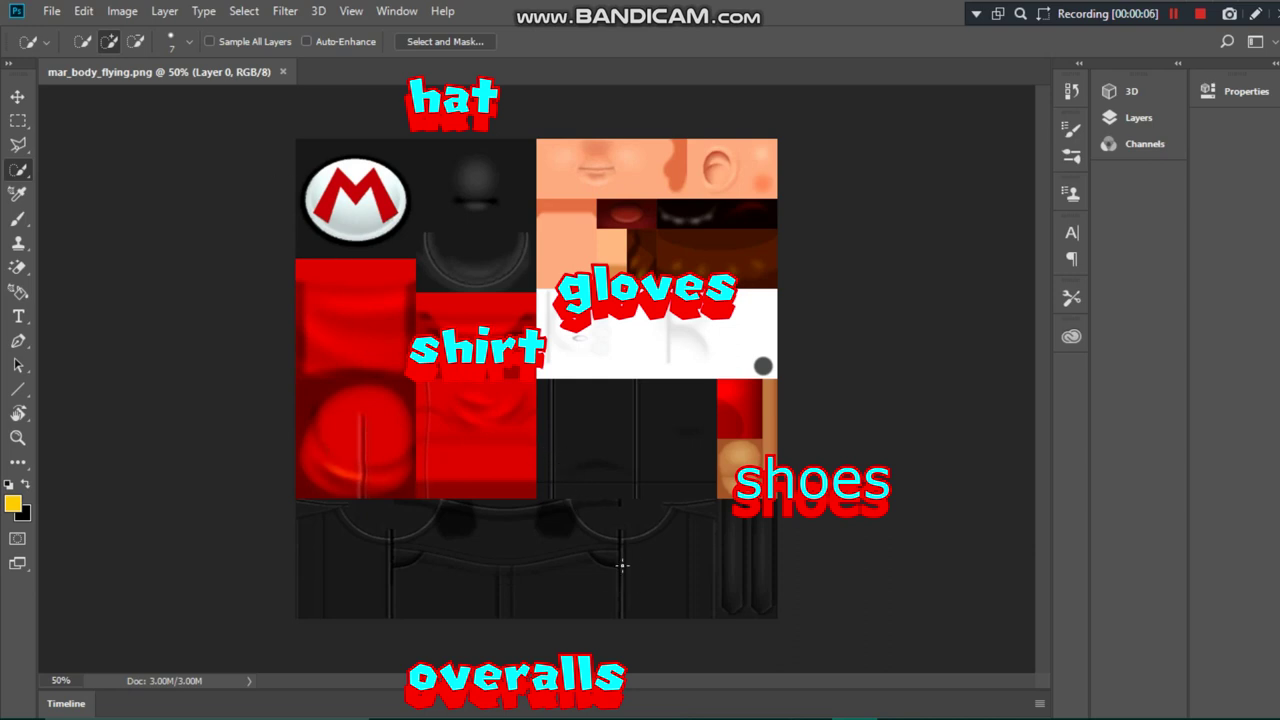
mouse_move(776, 568)
left_mouse_down()
mouse_move(612, 550)
mouse_move(505, 568)
mouse_move(306, 542)
mouse_move(596, 442)
mouse_move(663, 449)
mouse_move(650, 453)
left_mouse_up()
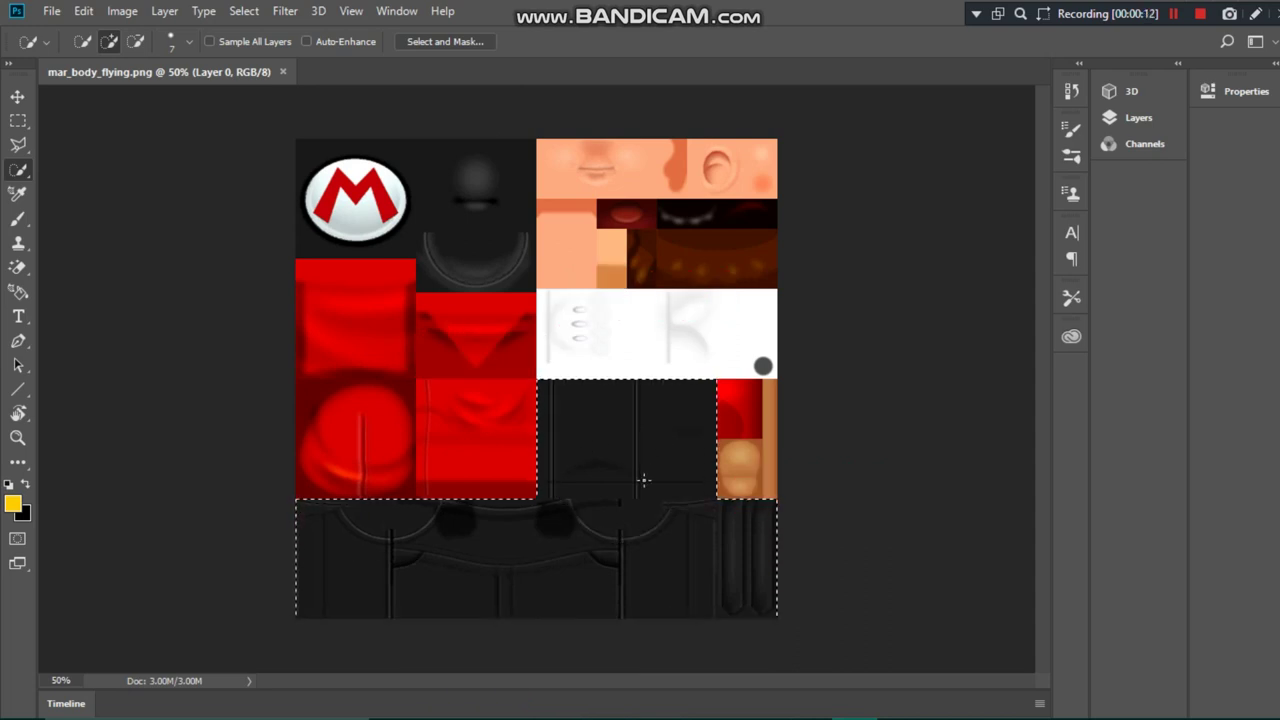
Switch to Garry's Mod, remove the spawned Mario ragdoll from the map and return to Photoshop.
mouse_move(678, 712)
left_click(672, 706)
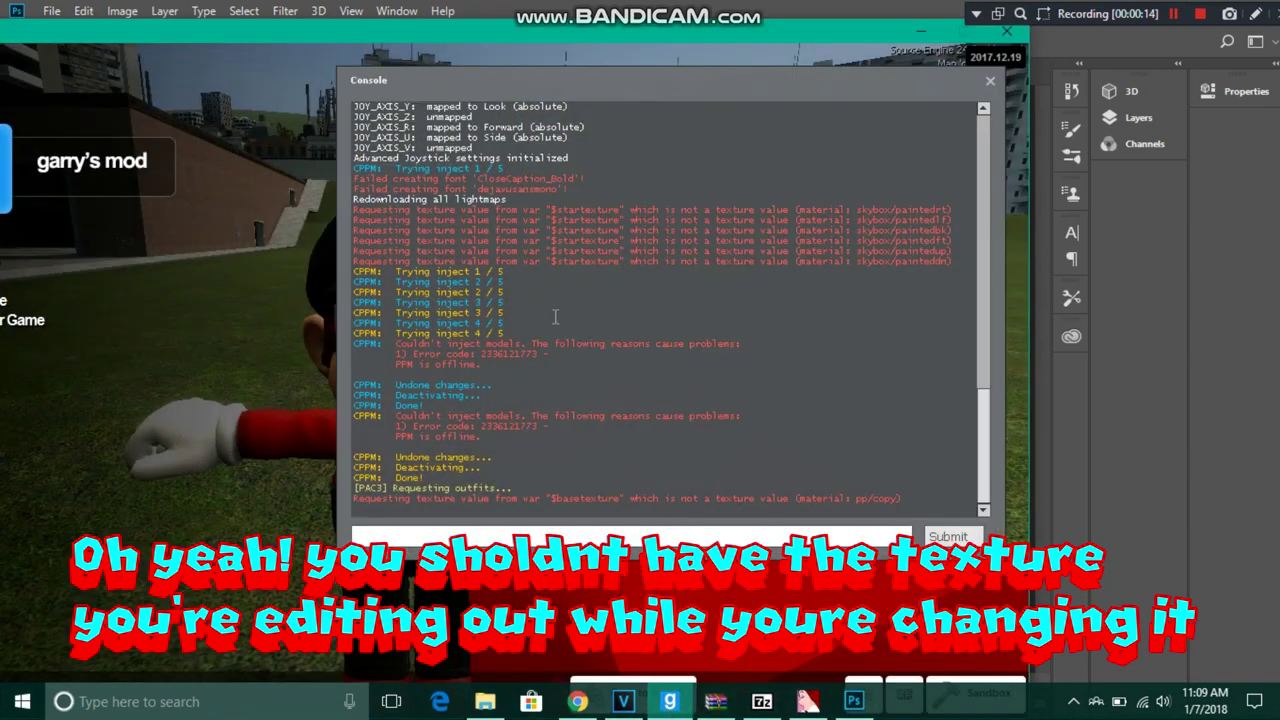
left_click_drag(201, 38, 323, 30)
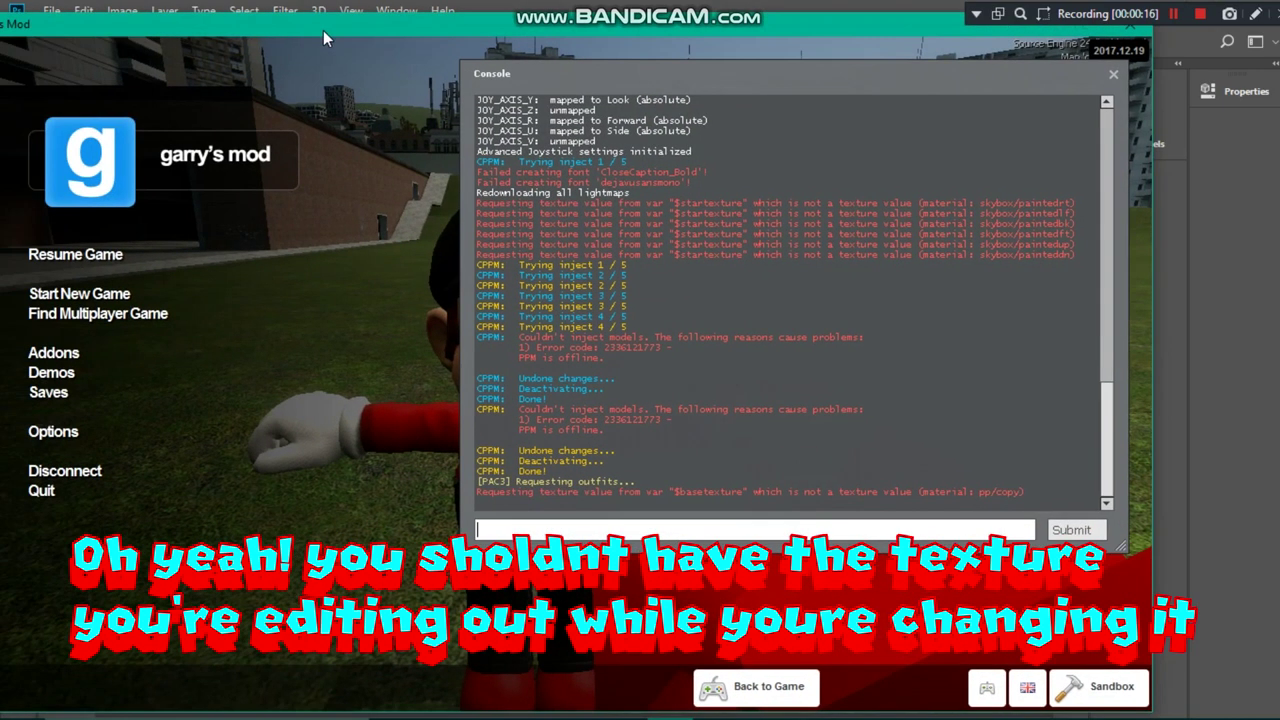
key("Escape")
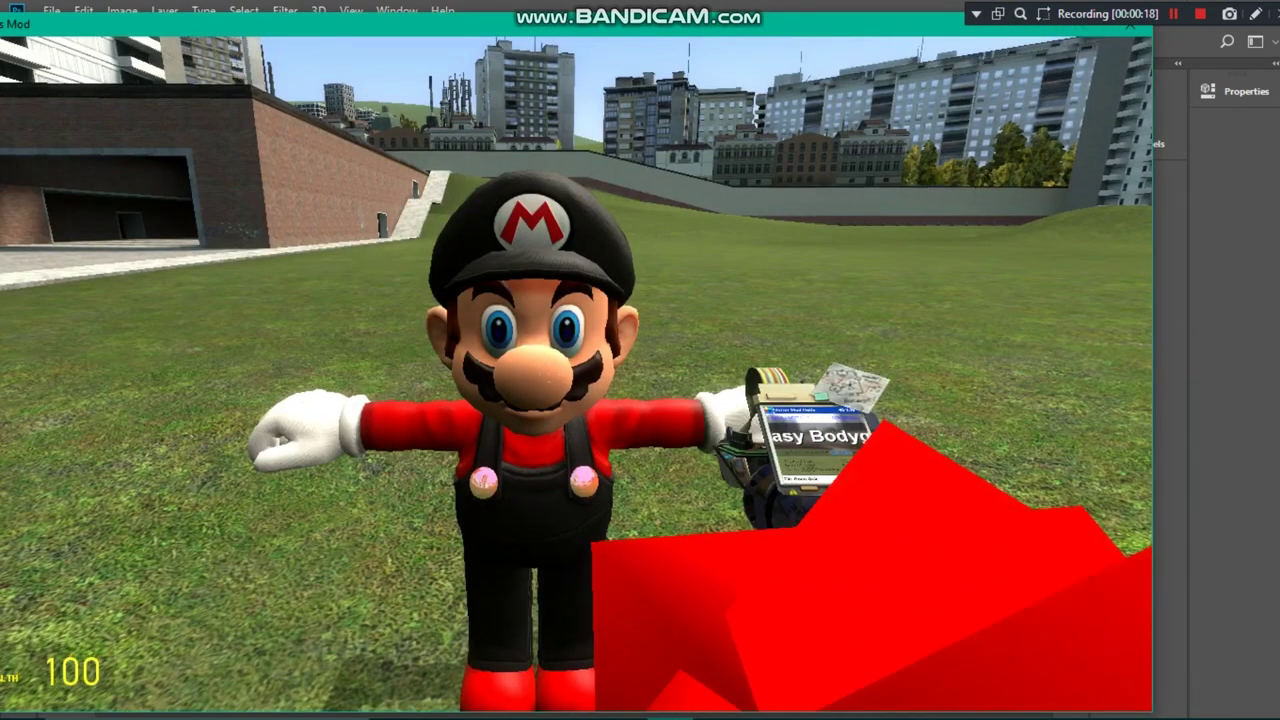
key("c")
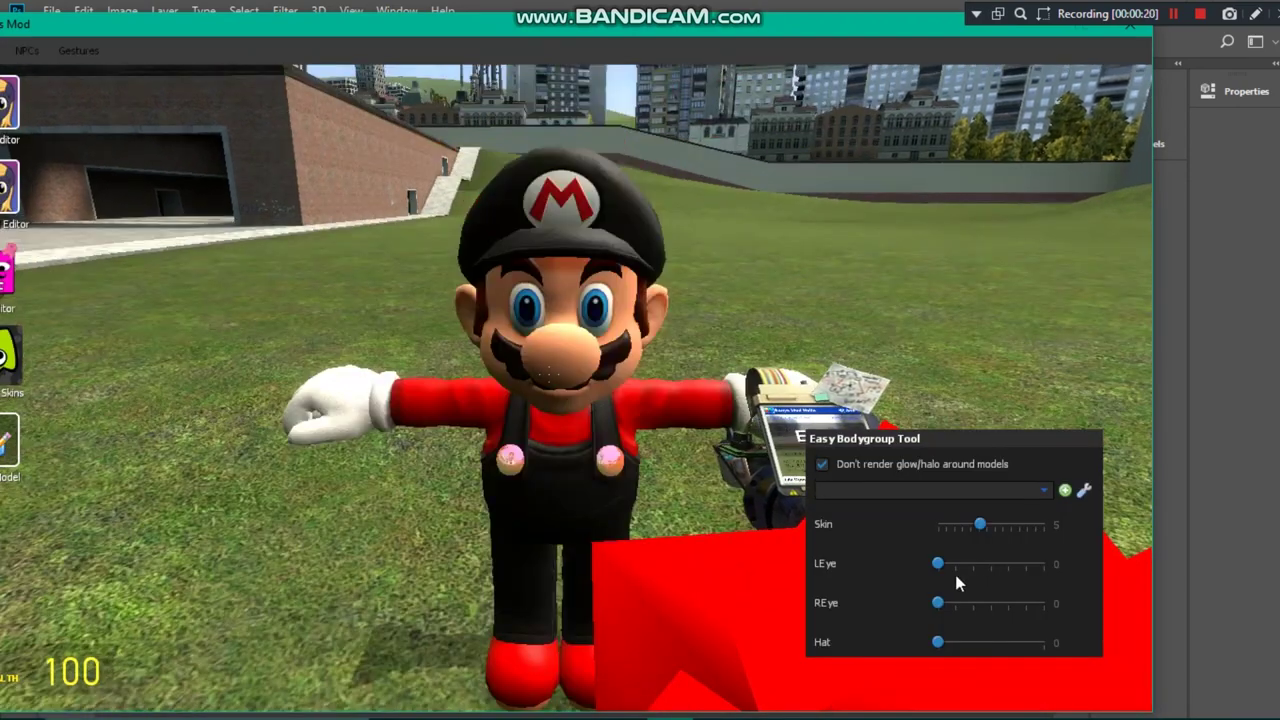
right_click(578, 308)
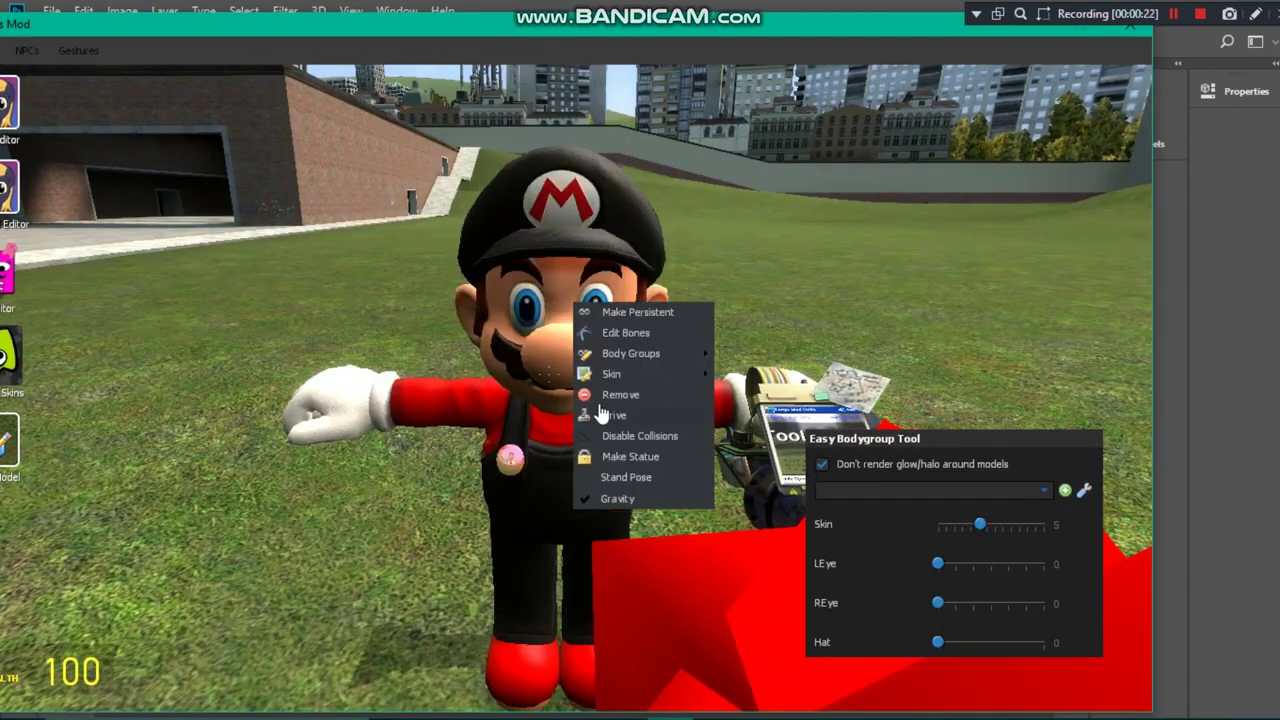
left_click(595, 403)
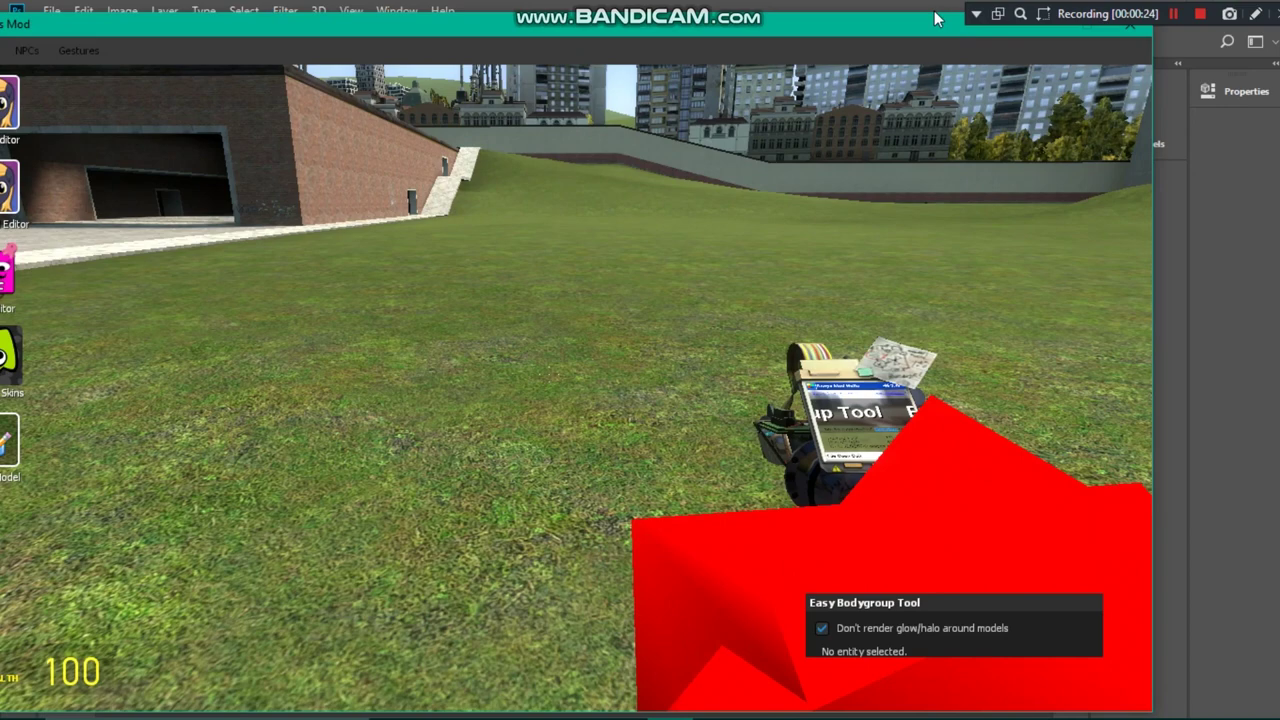
double_click(816, 40)
left_click(809, 43)
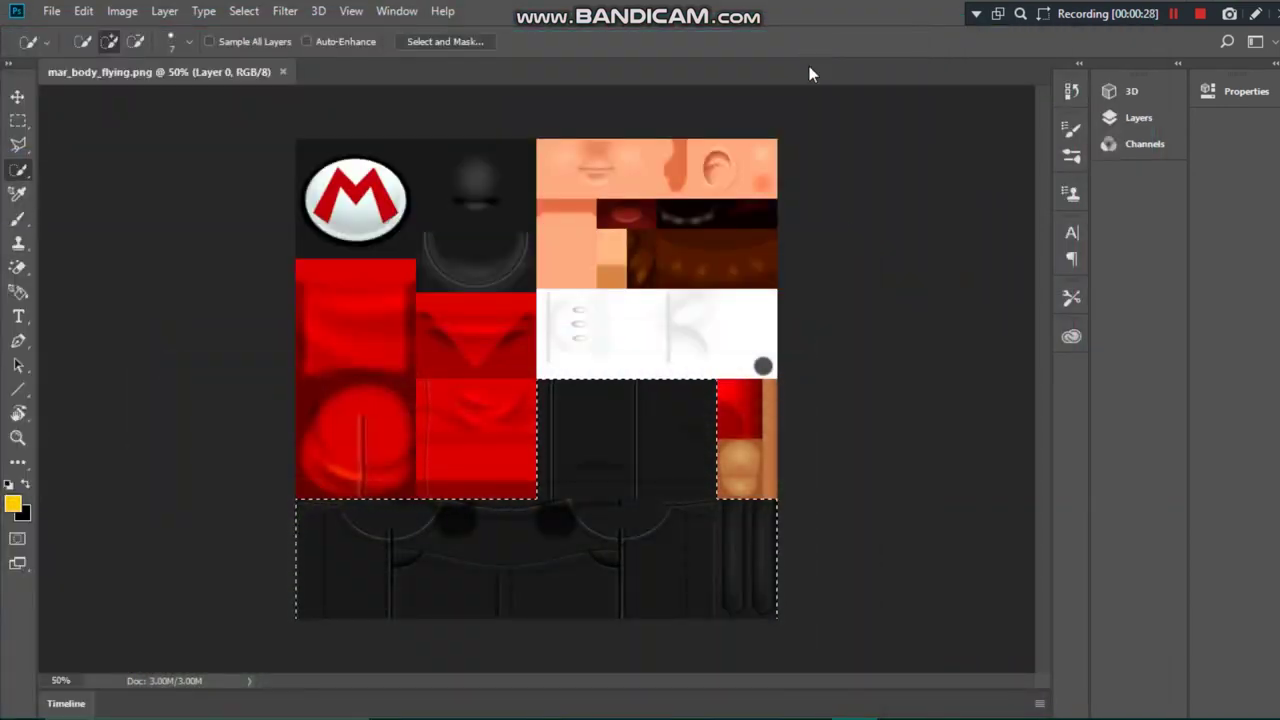
left_click(443, 175)
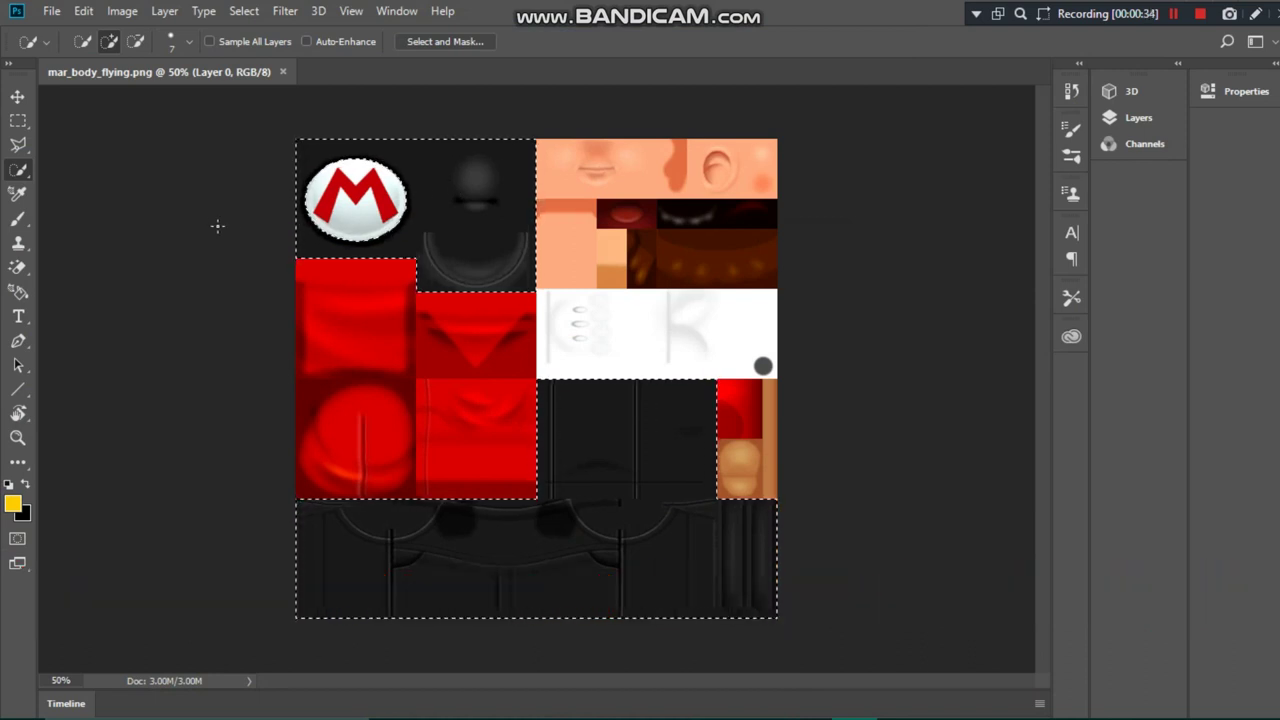
left_click(135, 41)
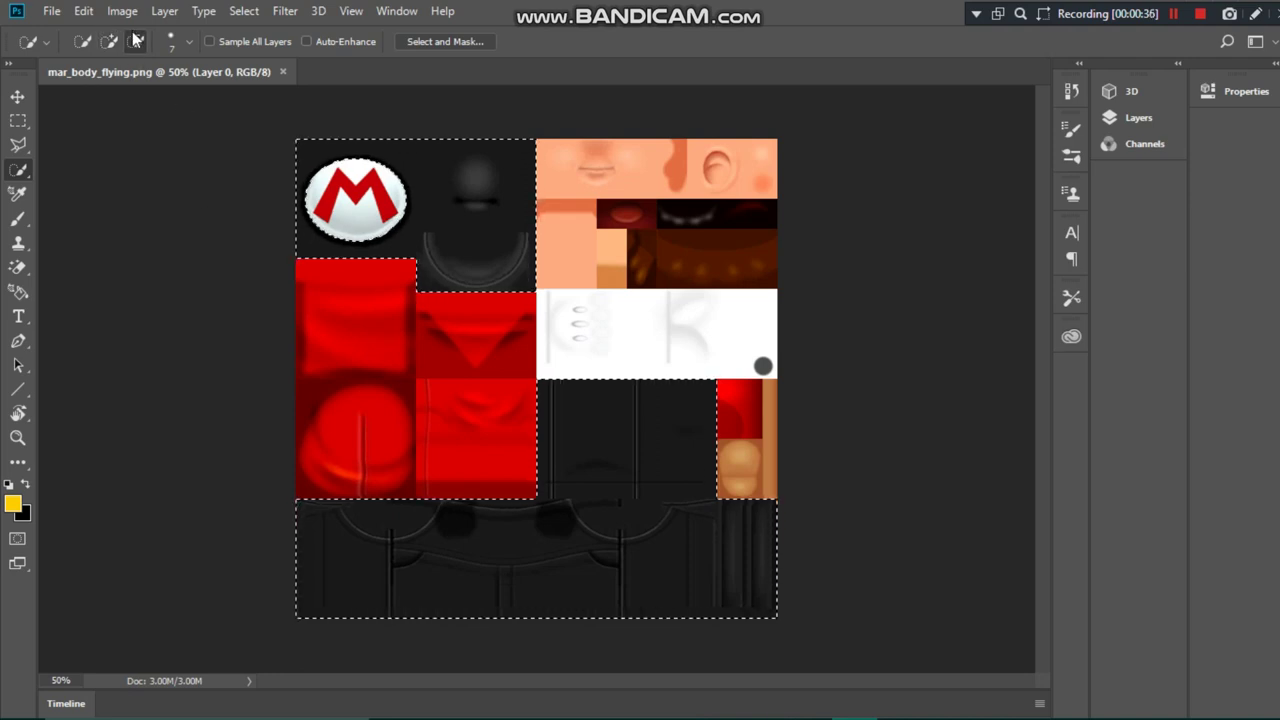
mouse_move(482, 231)
left_mouse_down()
mouse_move(500, 240)
mouse_move(466, 200)
mouse_move(443, 199)
left_mouse_up()
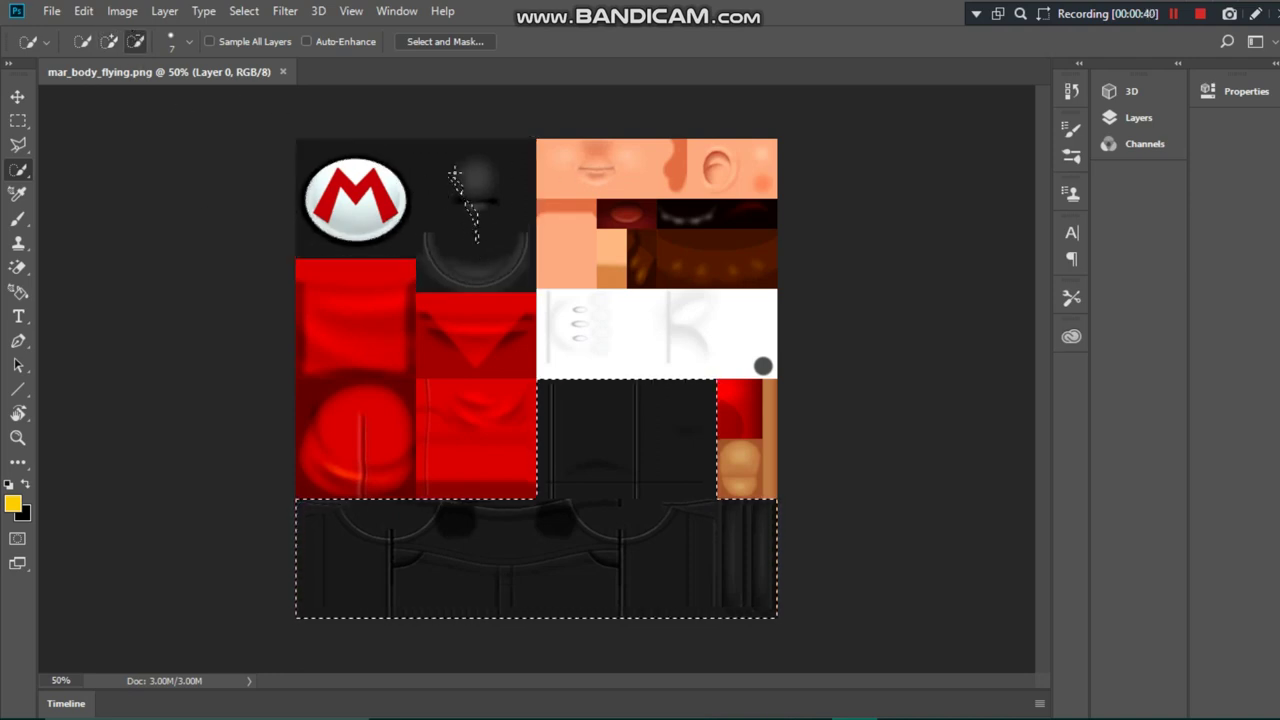
mouse_move(462, 203)
left_mouse_down()
mouse_move(488, 262)
mouse_move(452, 178)
left_mouse_up()
left_click(450, 180)
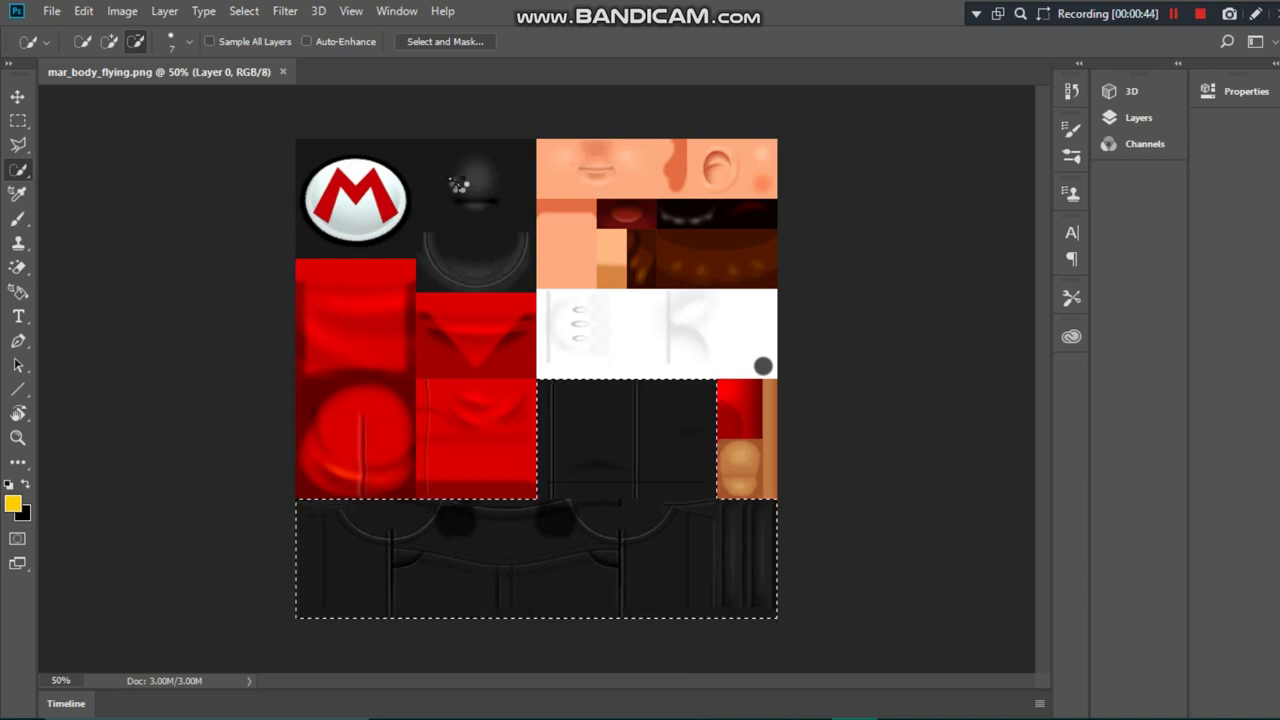
left_click(452, 181)
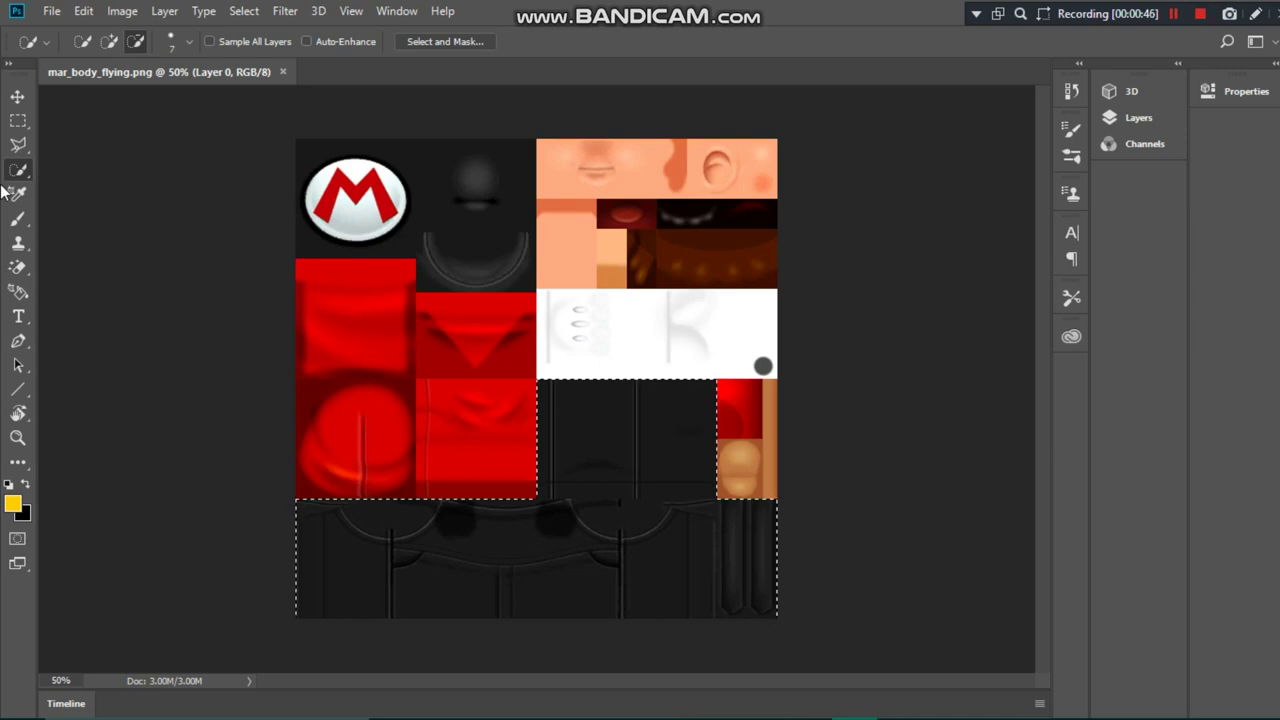
Turn the selected overalls areas white with a Hue/Saturation adjustment, setting Lightness to +100.
left_click(120, 11)
mouse_move(151, 62)
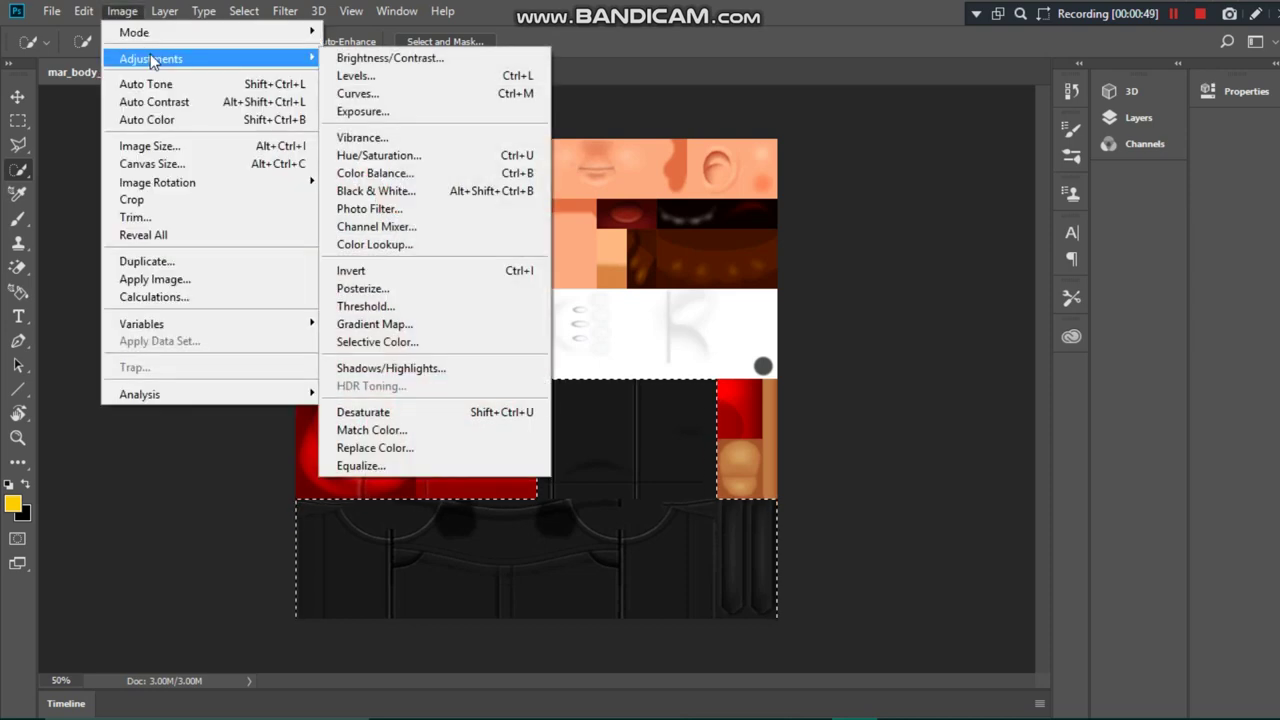
left_click(410, 157)
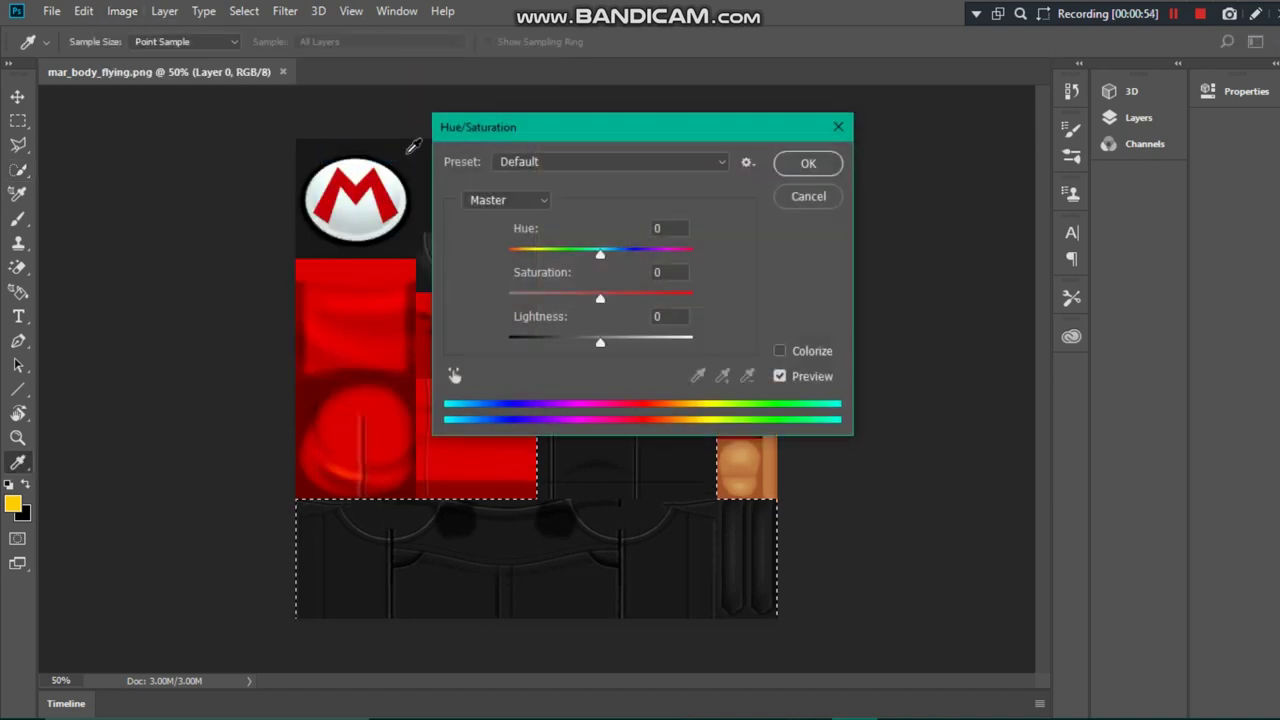
left_click_drag(602, 344, 715, 344)
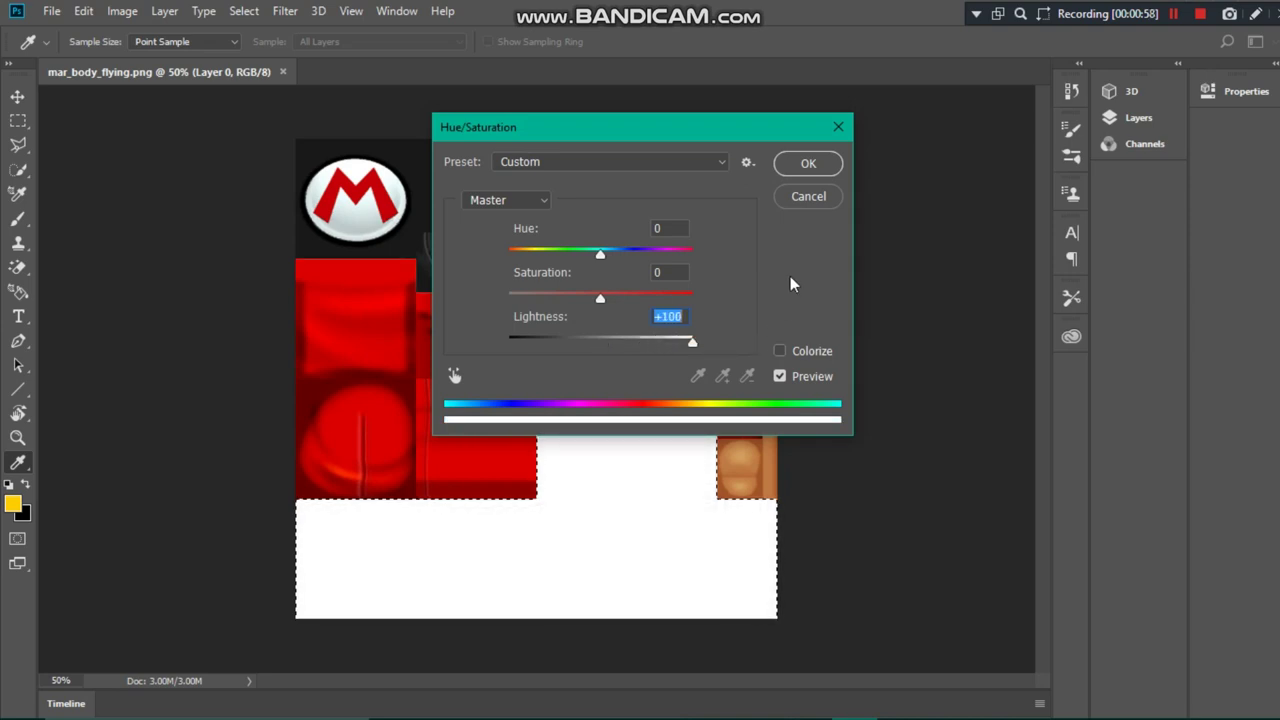
left_click(786, 168)
key("w")
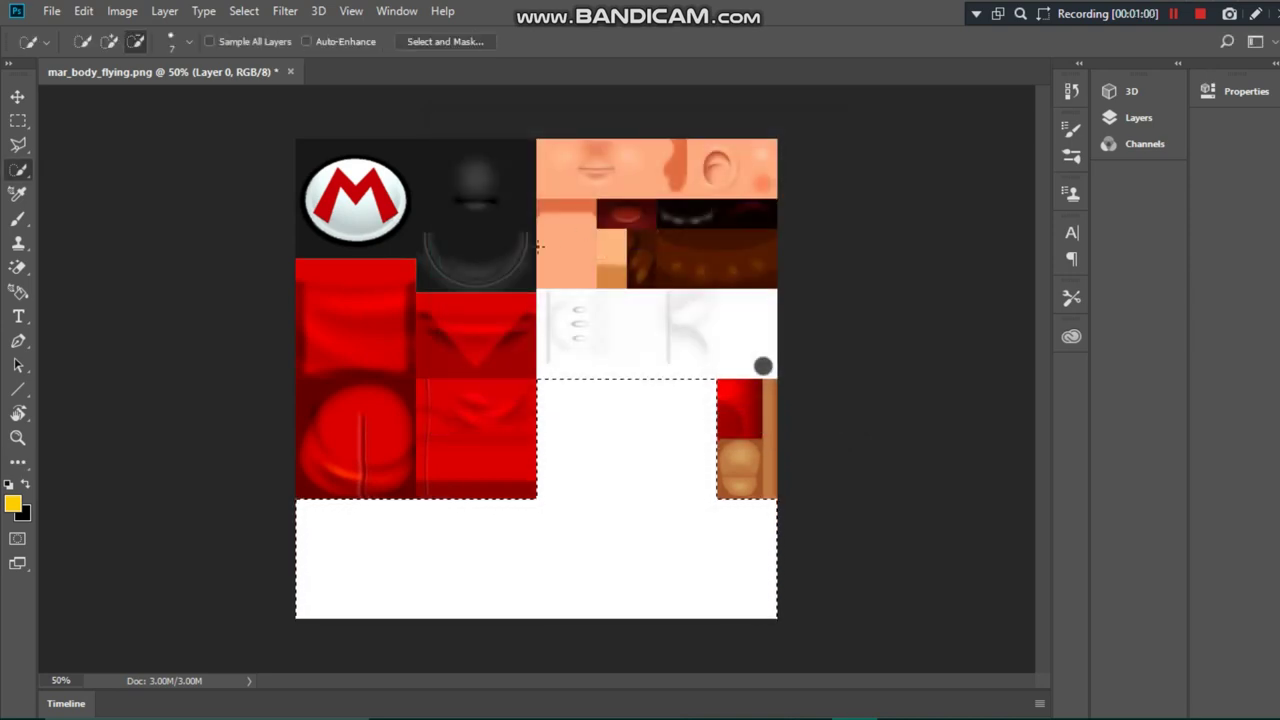
Deselect the whitened areas and select all the adjoining large red clothing areas with the Quick Selection Tool, using a 16 px brush.
right_click(544, 403)
left_click(586, 22)
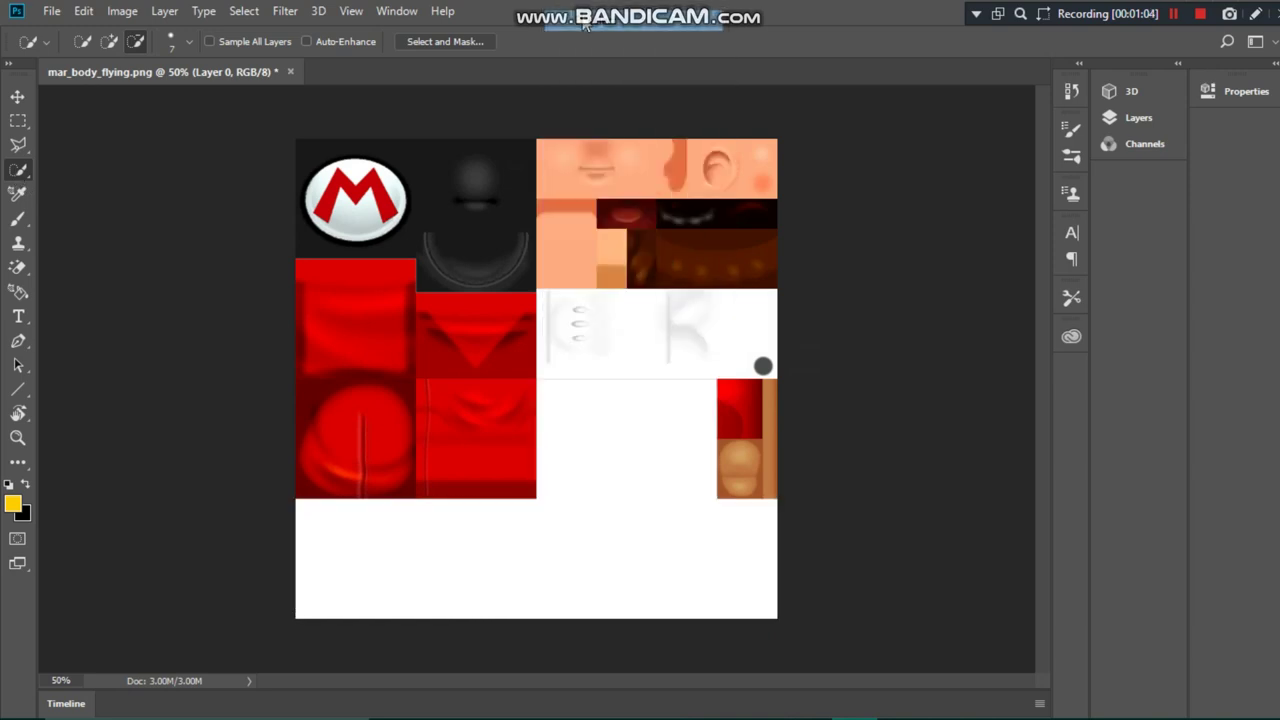
mouse_move(497, 450)
left_mouse_down()
mouse_move(414, 440)
mouse_move(400, 272)
mouse_move(365, 385)
left_mouse_up()
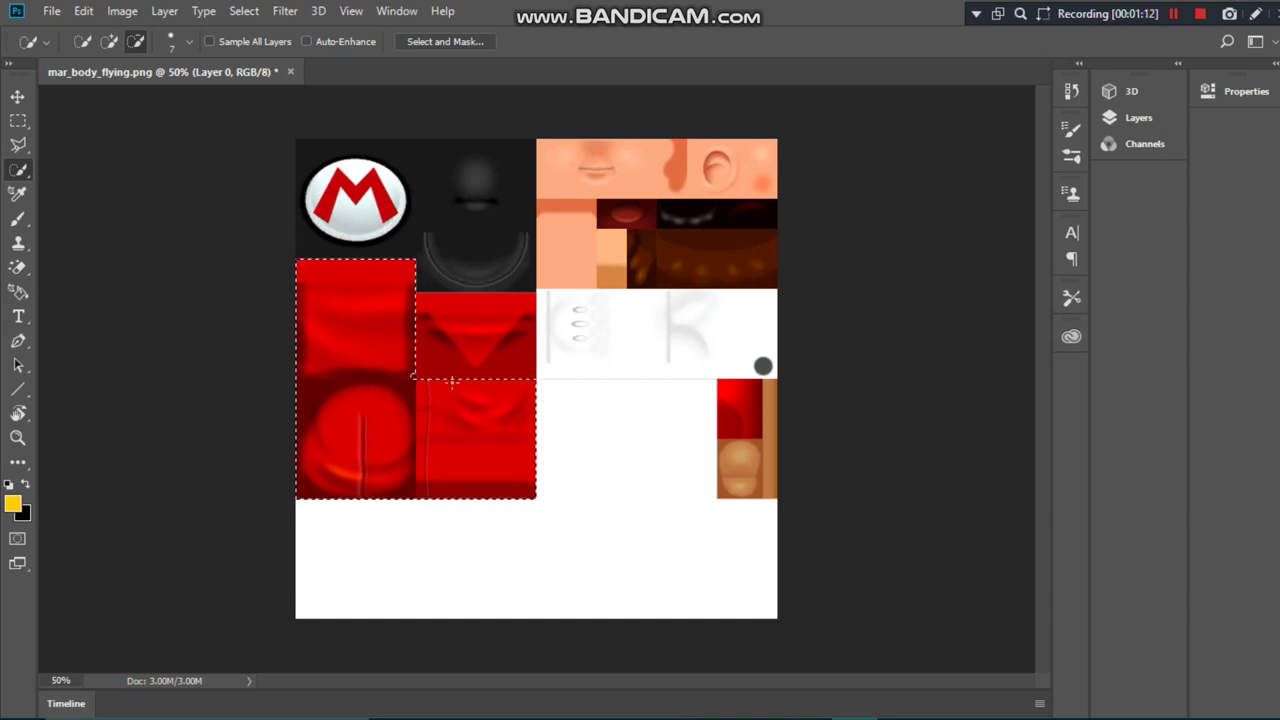
right_click(481, 318)
key("Escape")
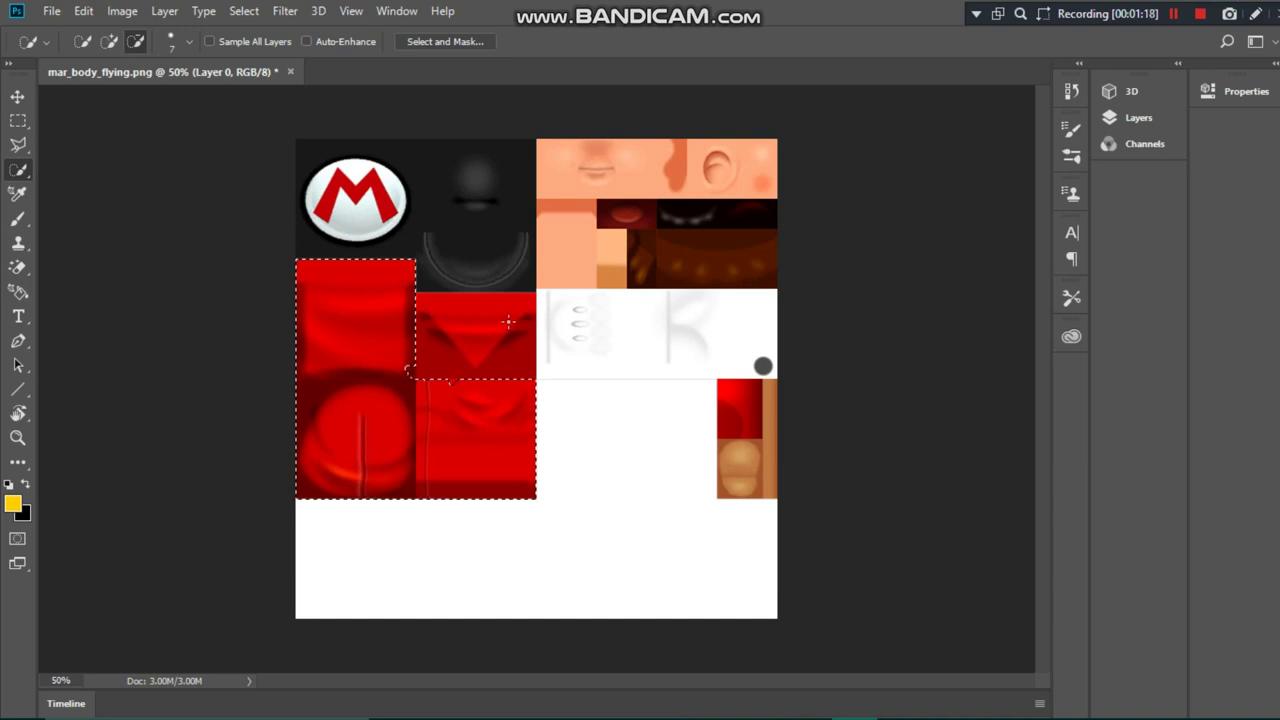
left_click(1126, 117)
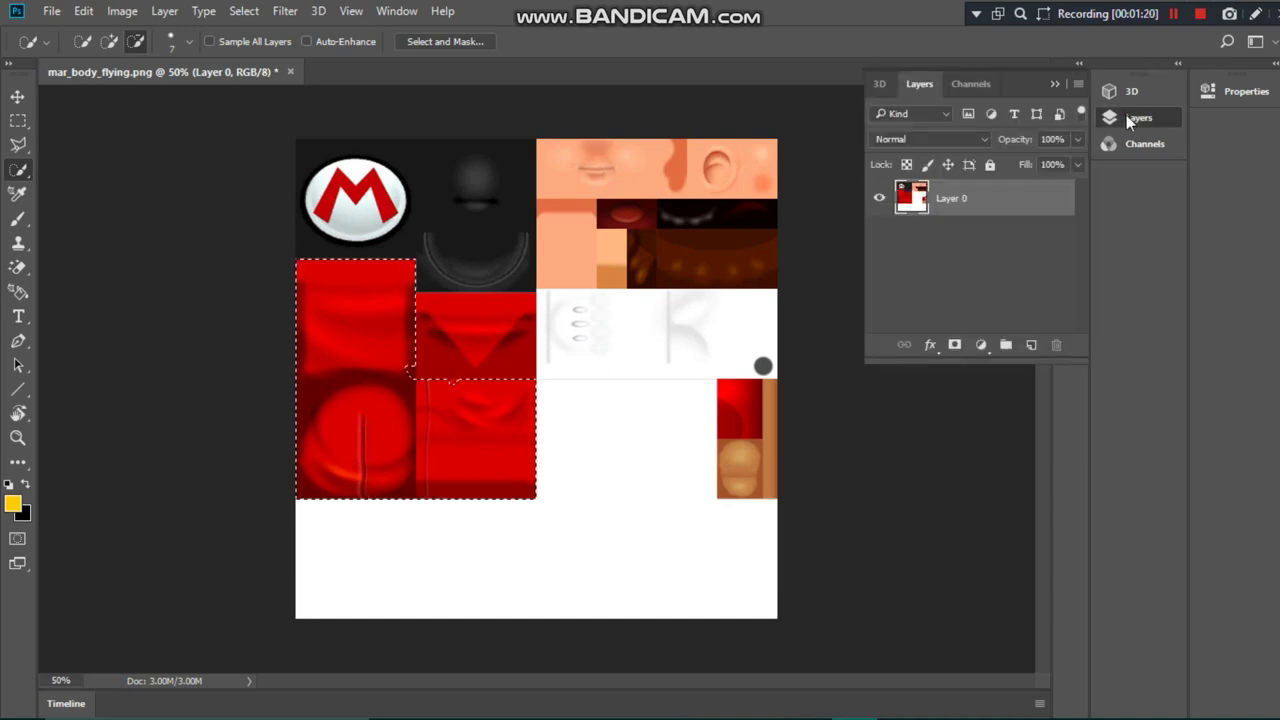
left_click(1126, 117)
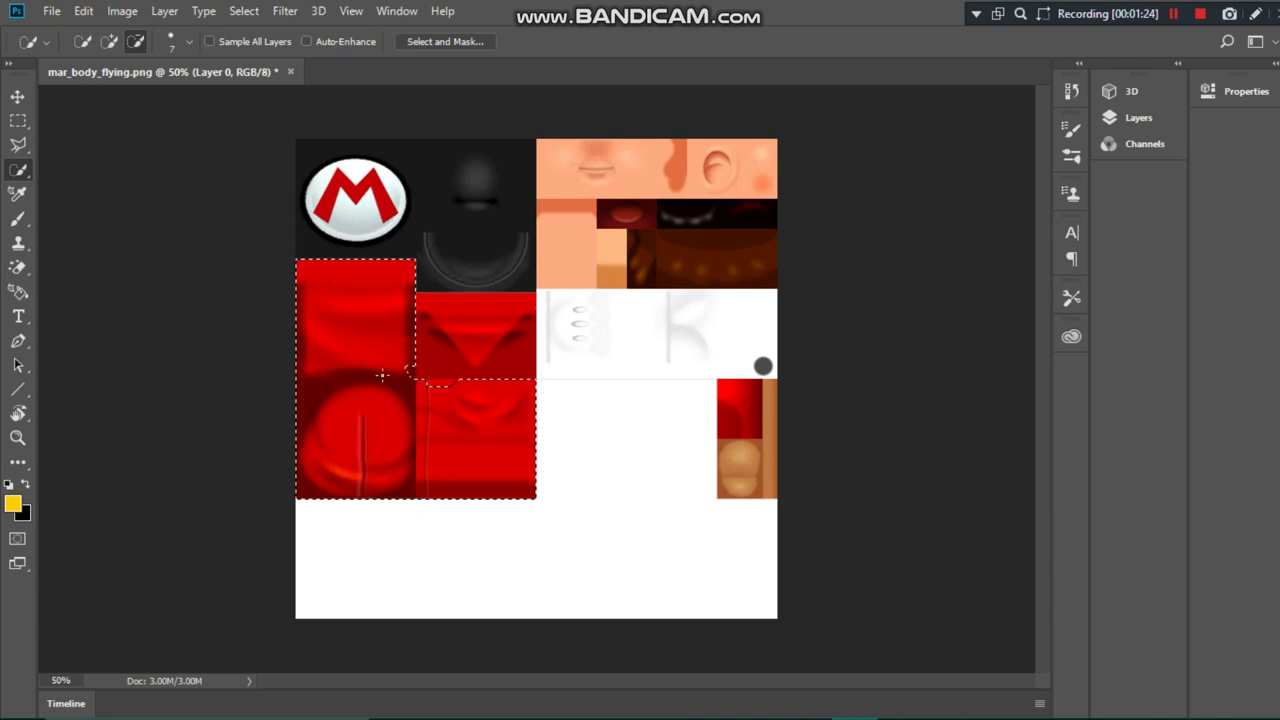
left_click(109, 41)
mouse_move(414, 372)
left_mouse_down()
mouse_move(432, 378)
mouse_move(484, 318)
mouse_move(444, 318)
mouse_move(455, 360)
mouse_move(420, 320)
left_mouse_up()
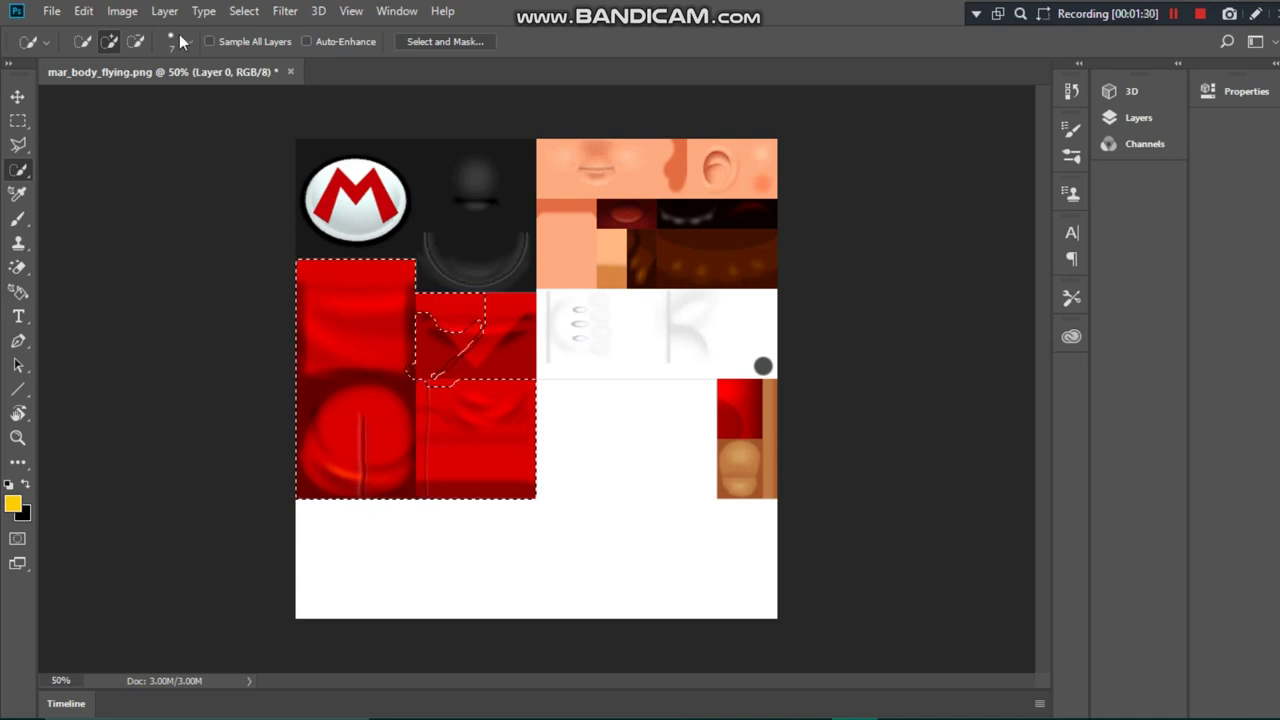
left_click(189, 41)
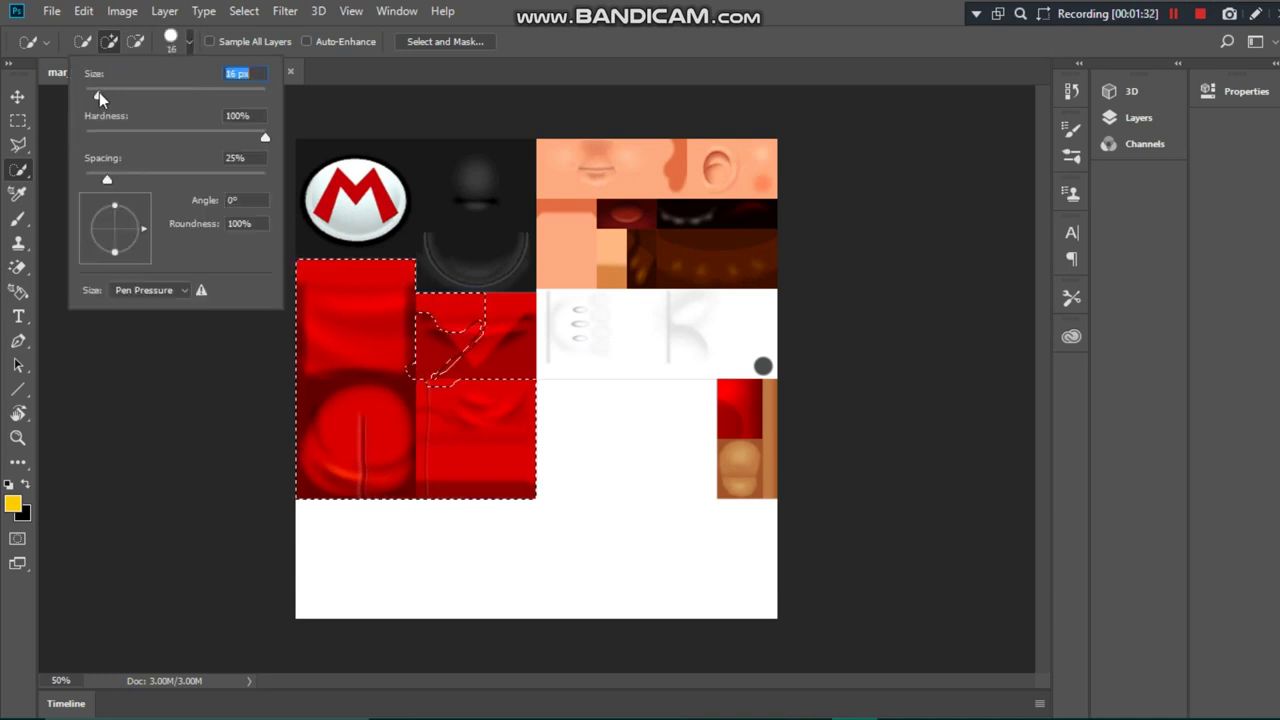
left_click(504, 367)
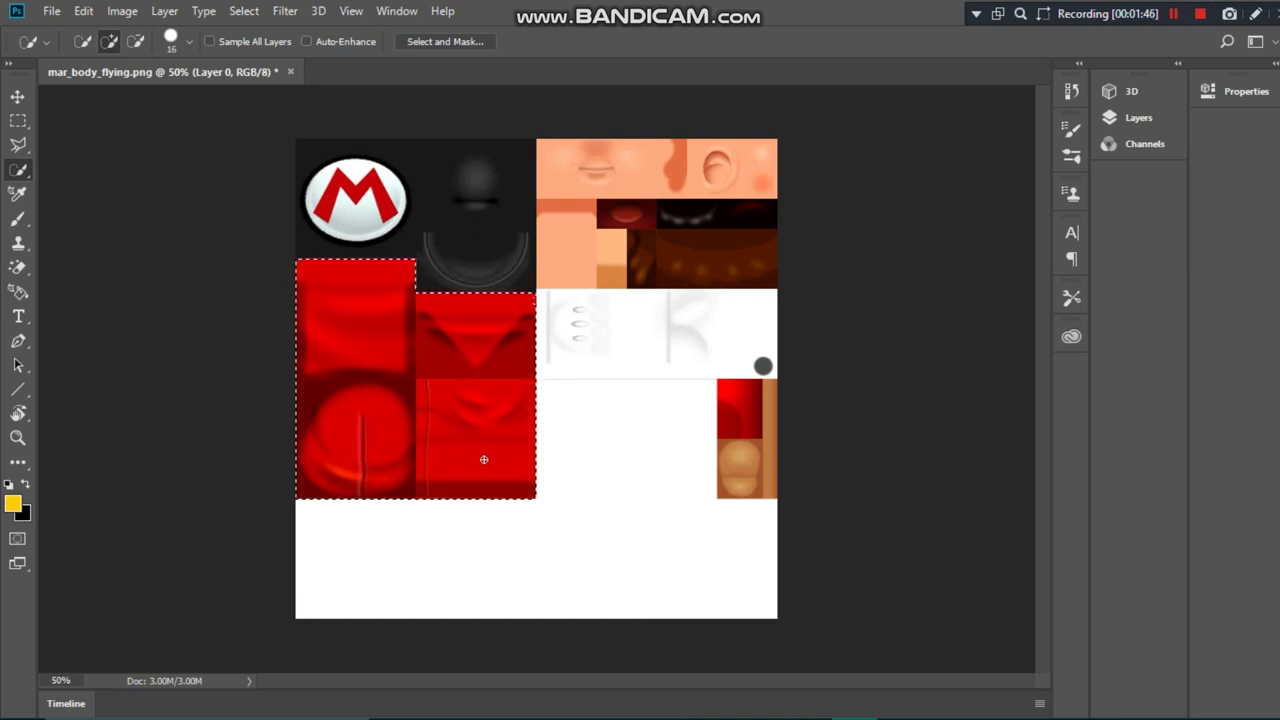
Turn the selected red clothing areas black with a Hue/Saturation adjustment, setting Lightness to -100.
left_click(122, 11)
mouse_move(150, 58)
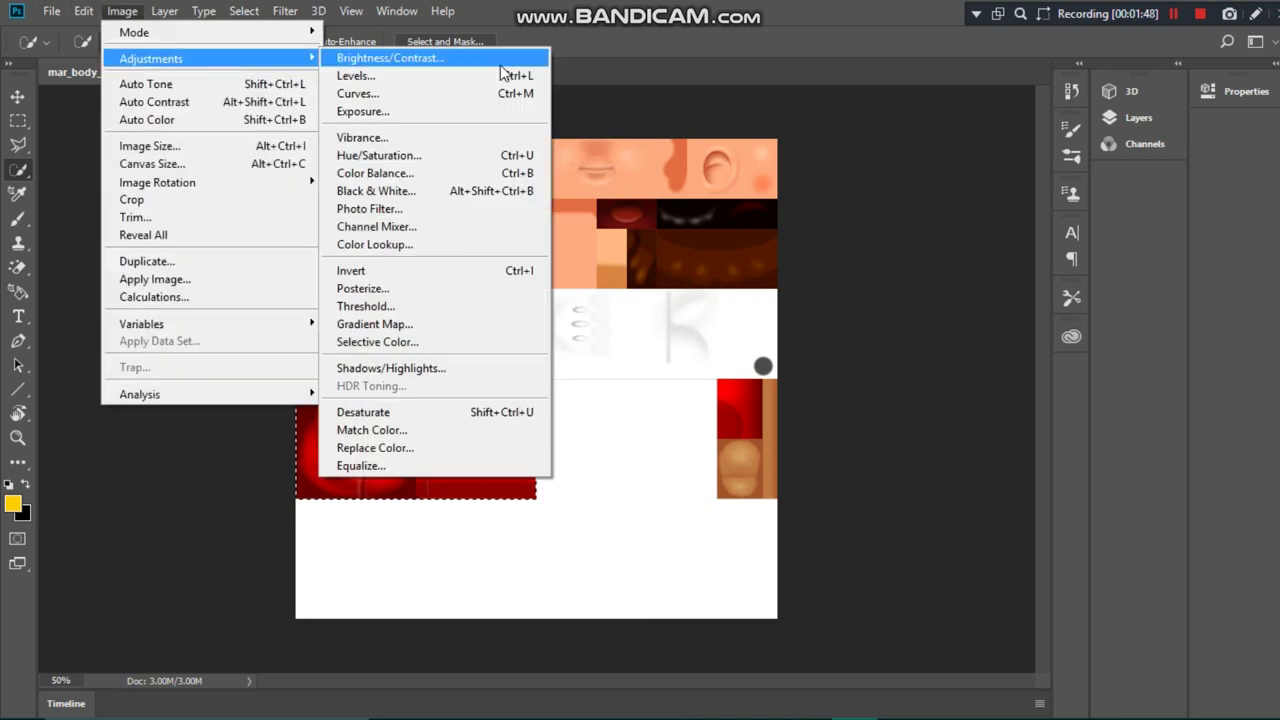
left_click(465, 153)
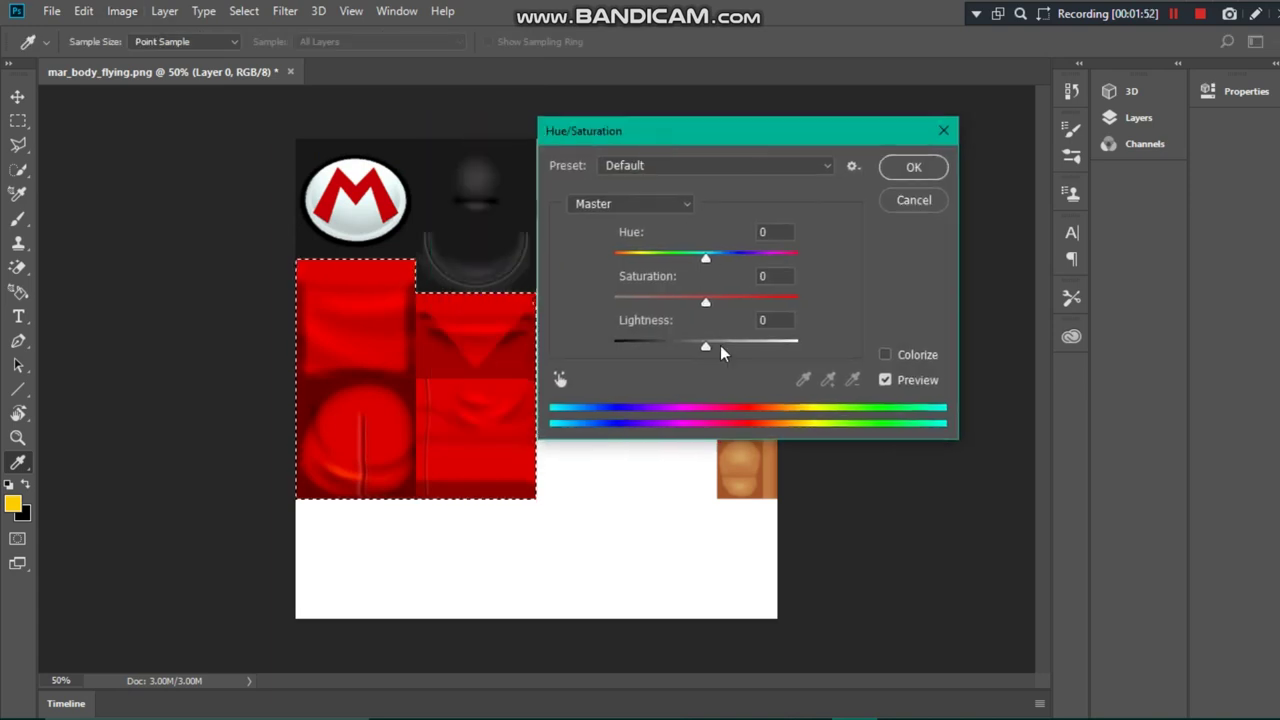
left_click_drag(706, 346, 595, 349)
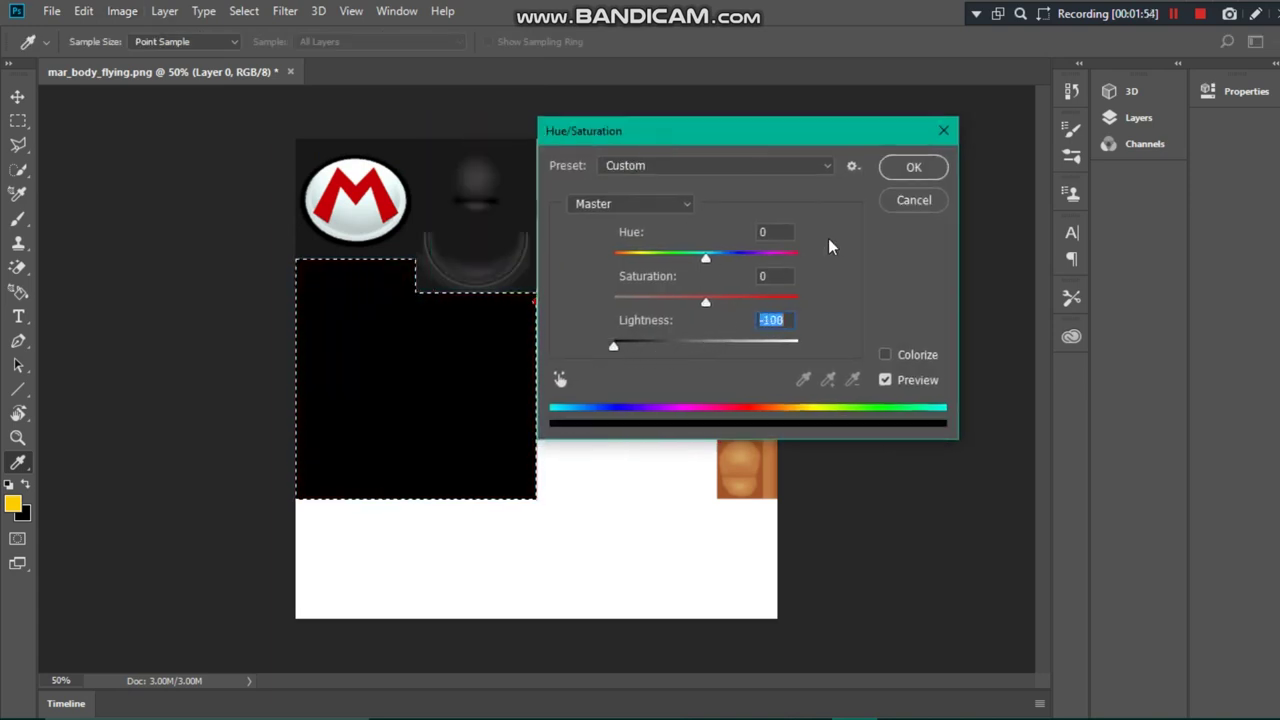
left_click(895, 166)
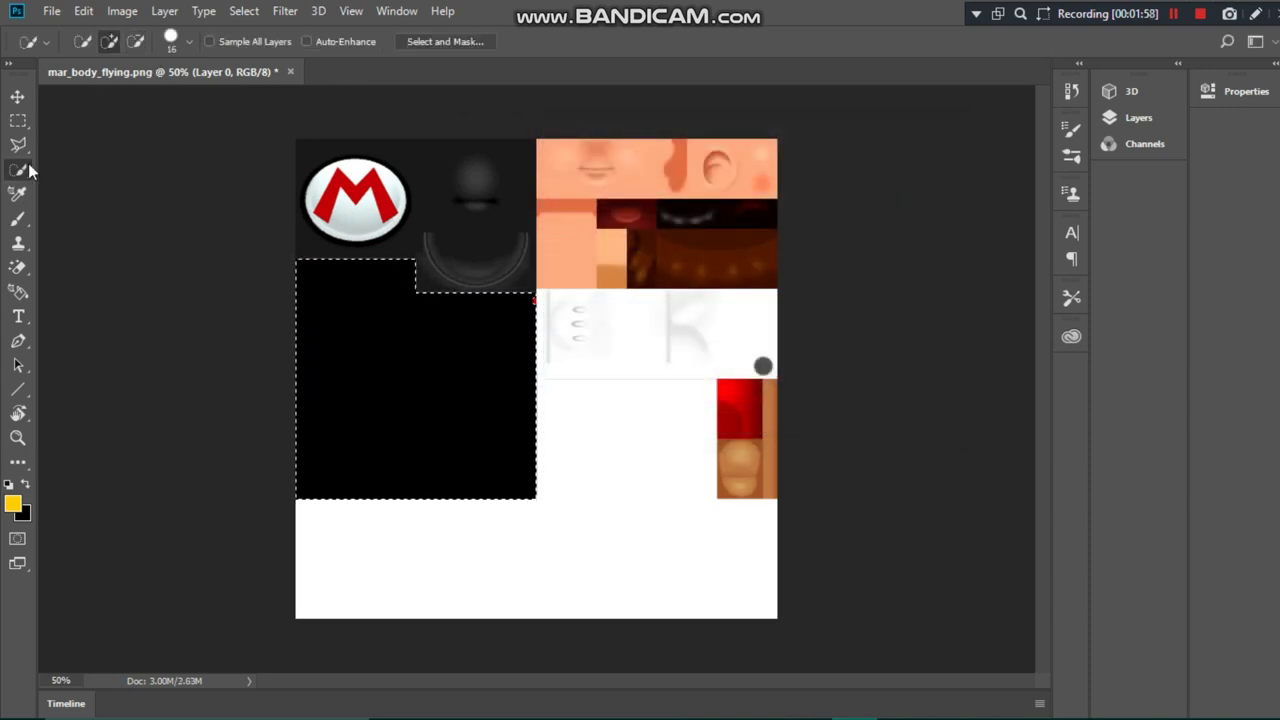
Deselect the blackened clothing and select the dark grey cap areas around the M emblem, leaving the emblem out.
right_click(430, 314)
left_click(480, 326)
left_click_drag(433, 207, 409, 183)
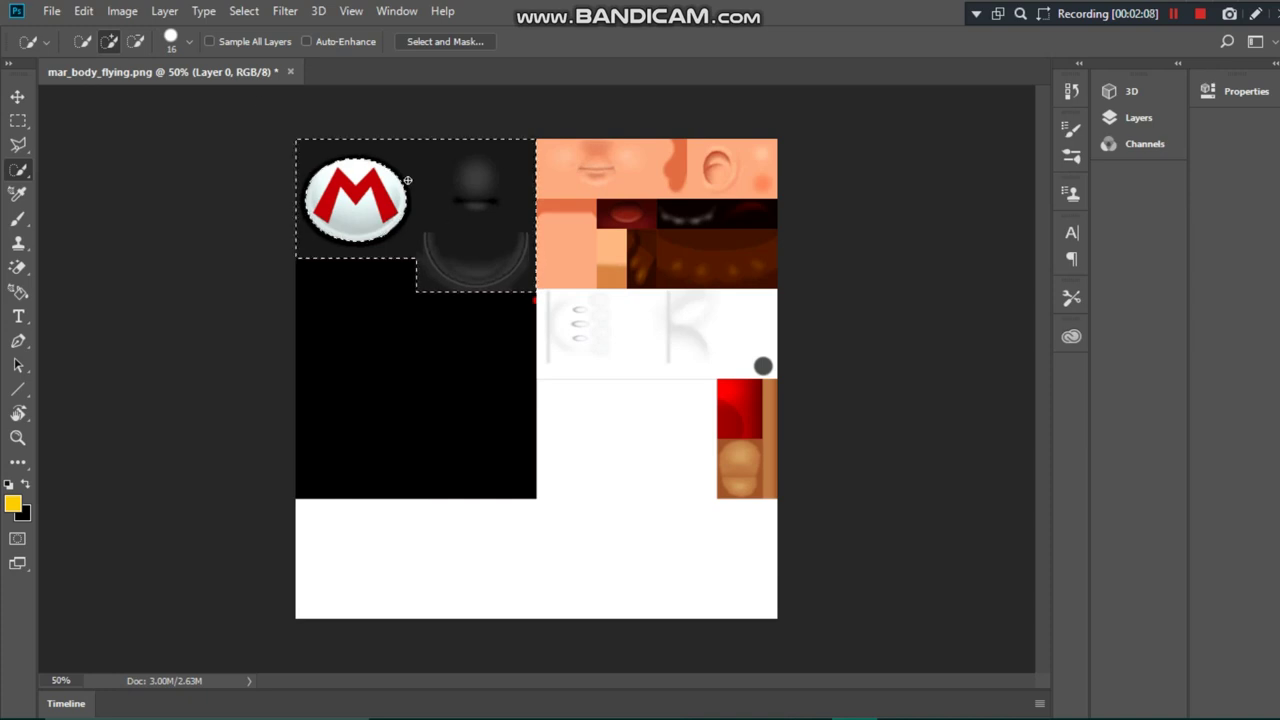
Turn the selected cap areas pure black with a Hue/Saturation adjustment, setting Lightness to -100.
left_click(122, 11)
mouse_move(160, 60)
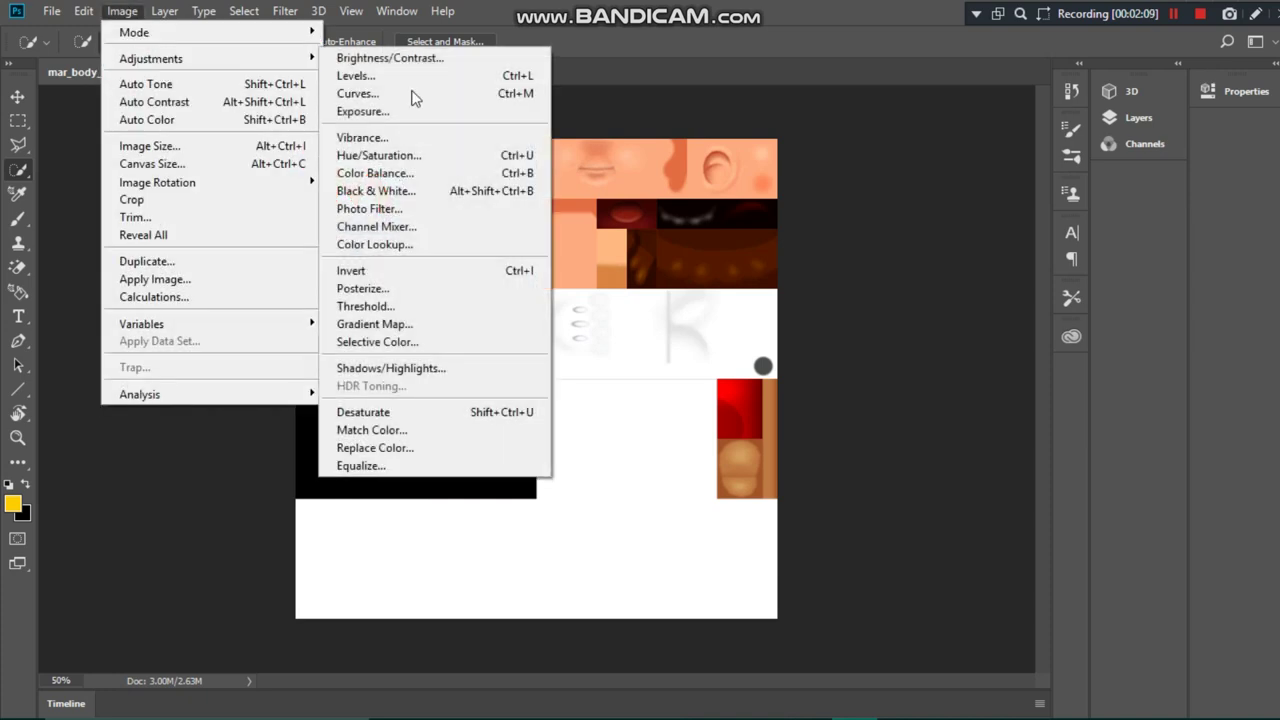
left_click(433, 155)
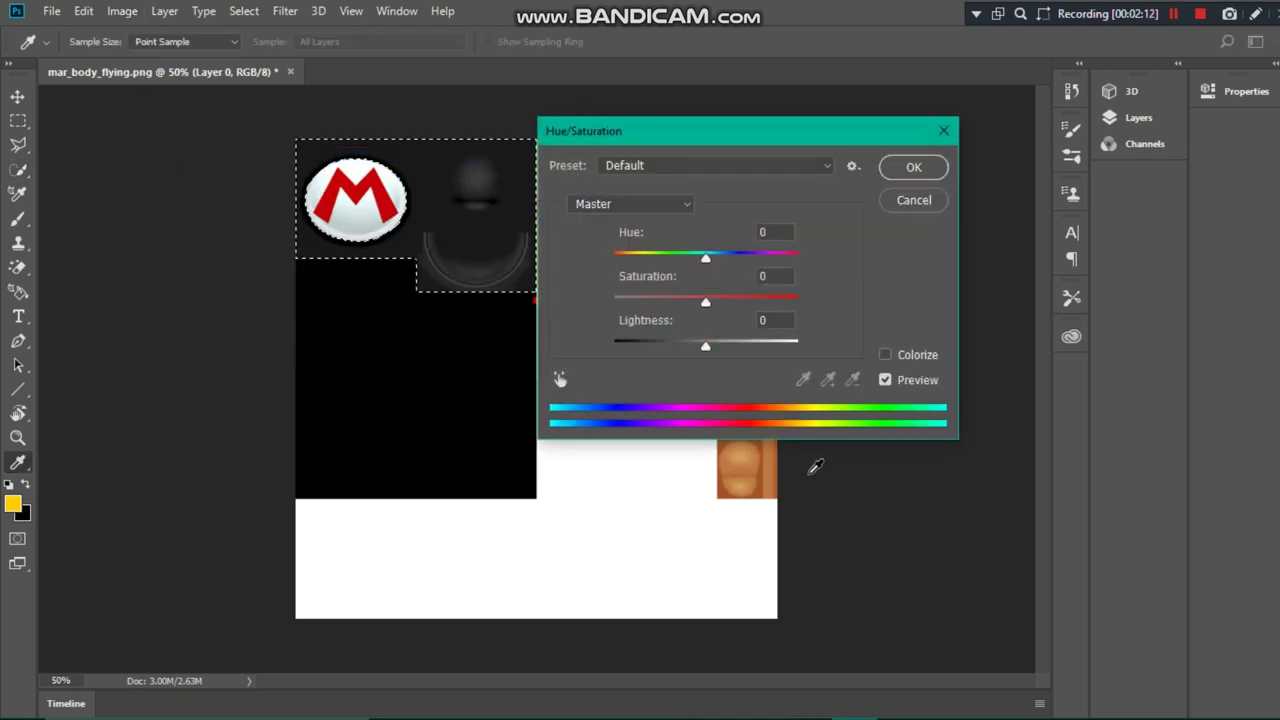
left_click_drag(694, 354, 569, 397)
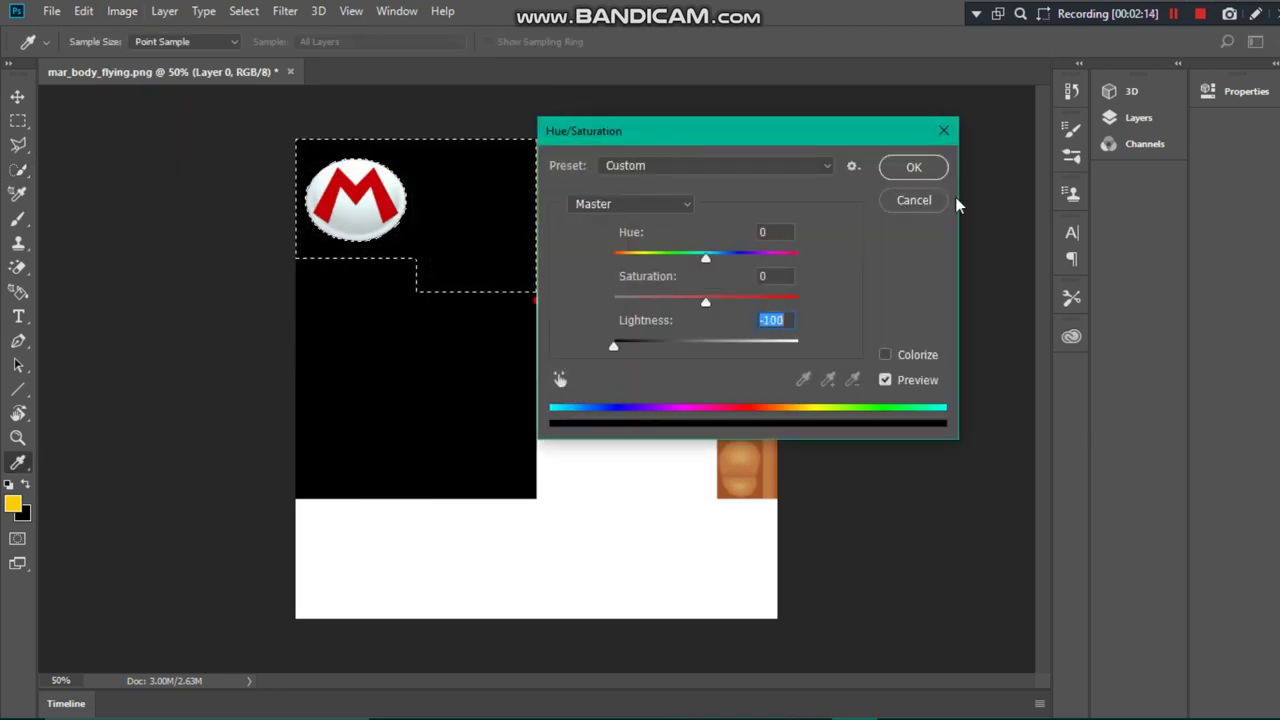
left_click(913, 168)
key("w")
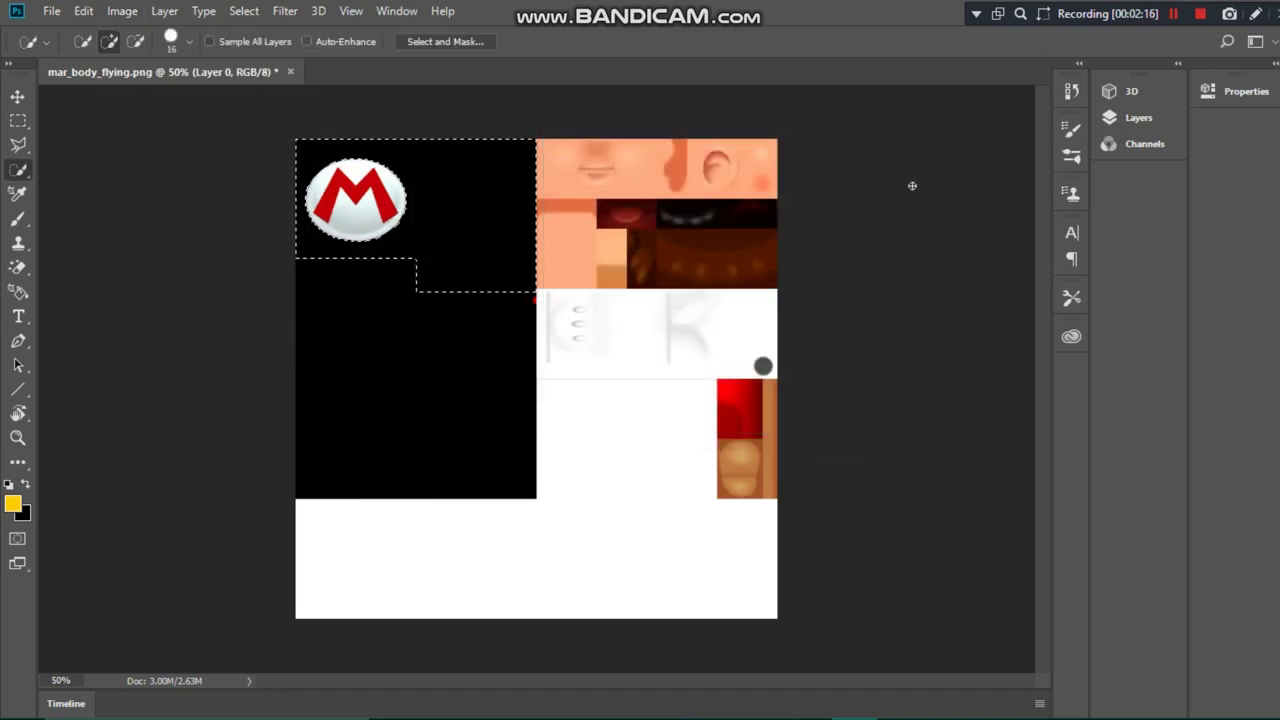
Clear the cap selection with the Magic Wand Tool and return to the Quick Selection Tool.
right_click(17, 169)
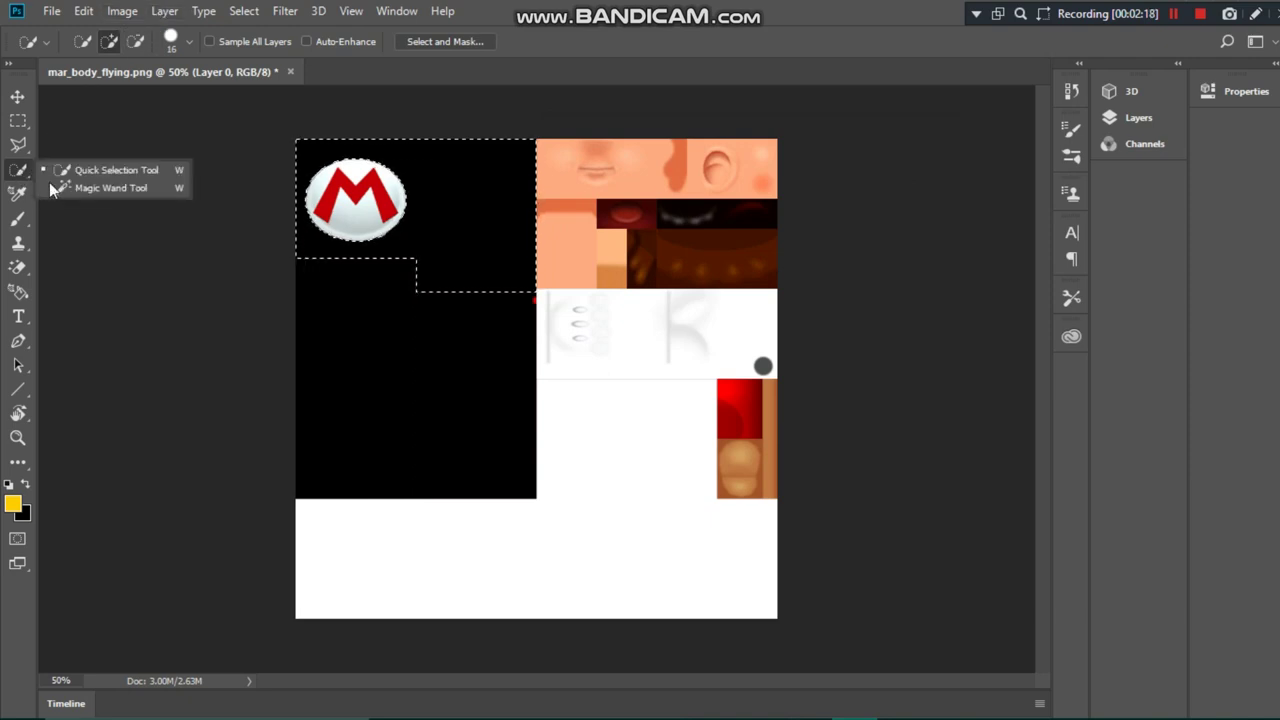
left_click(60, 189)
left_click(448, 337)
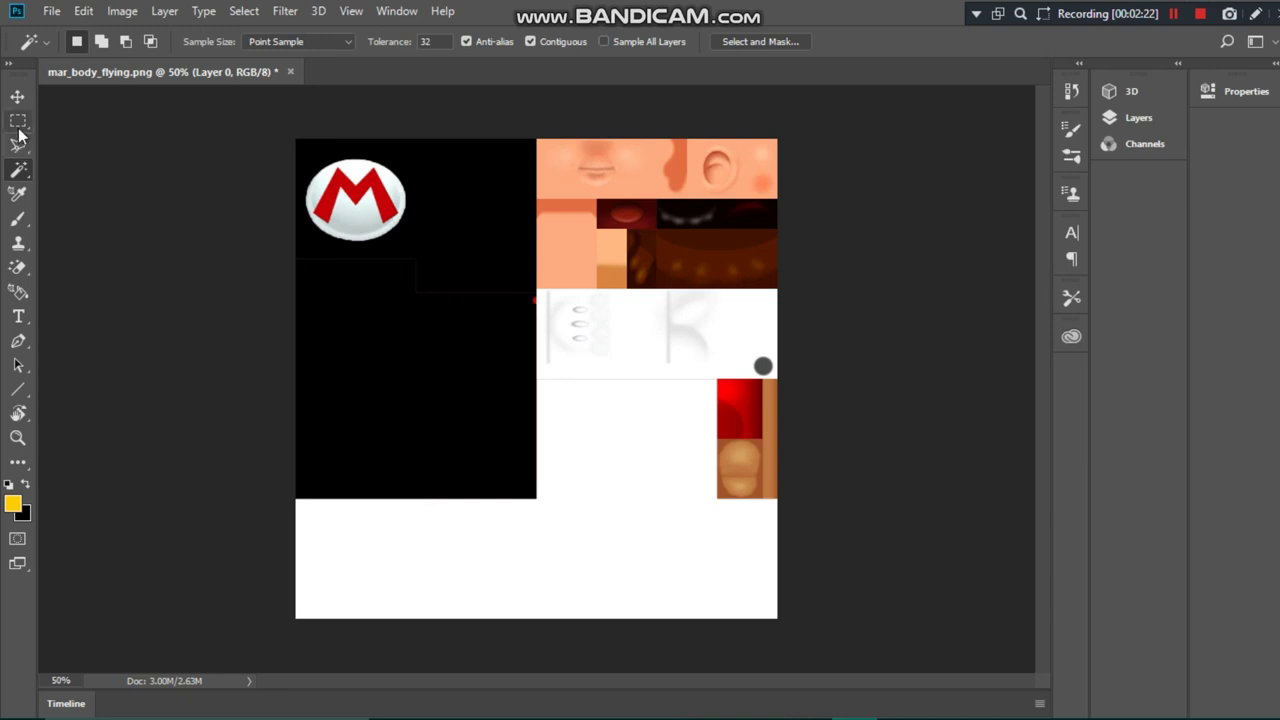
right_click(18, 176)
left_click(52, 166)
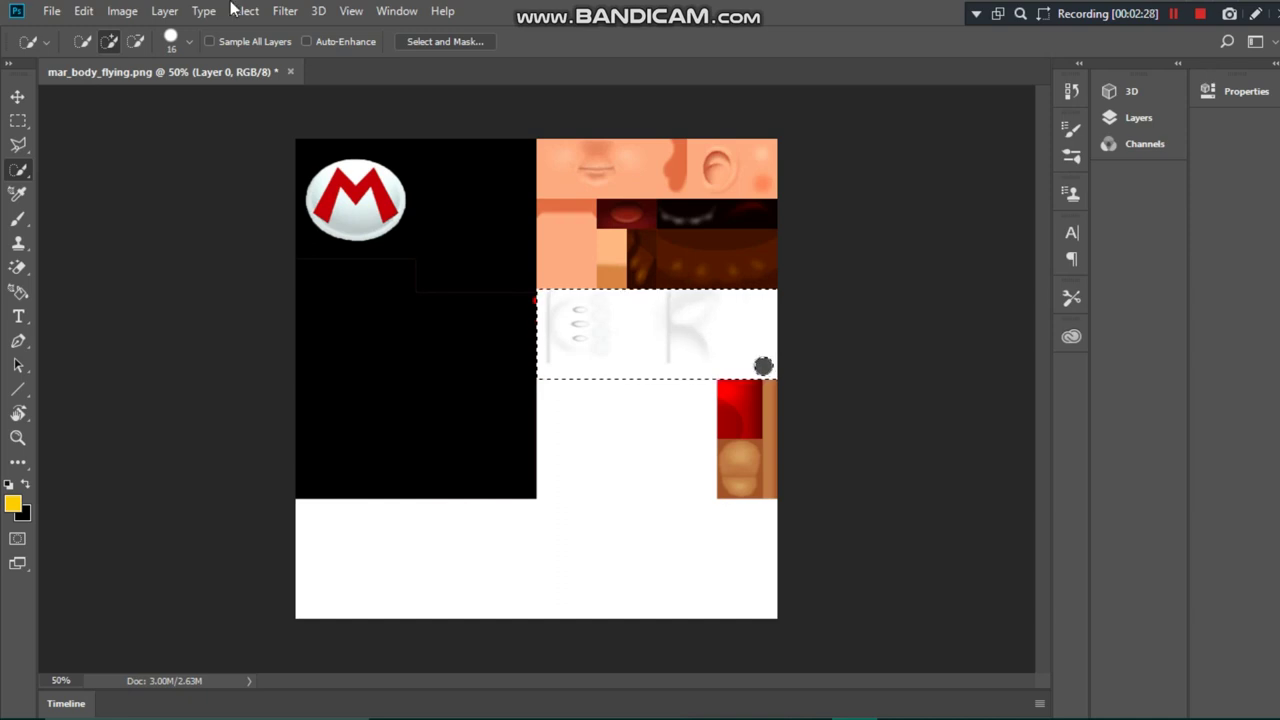
right_click(16, 165)
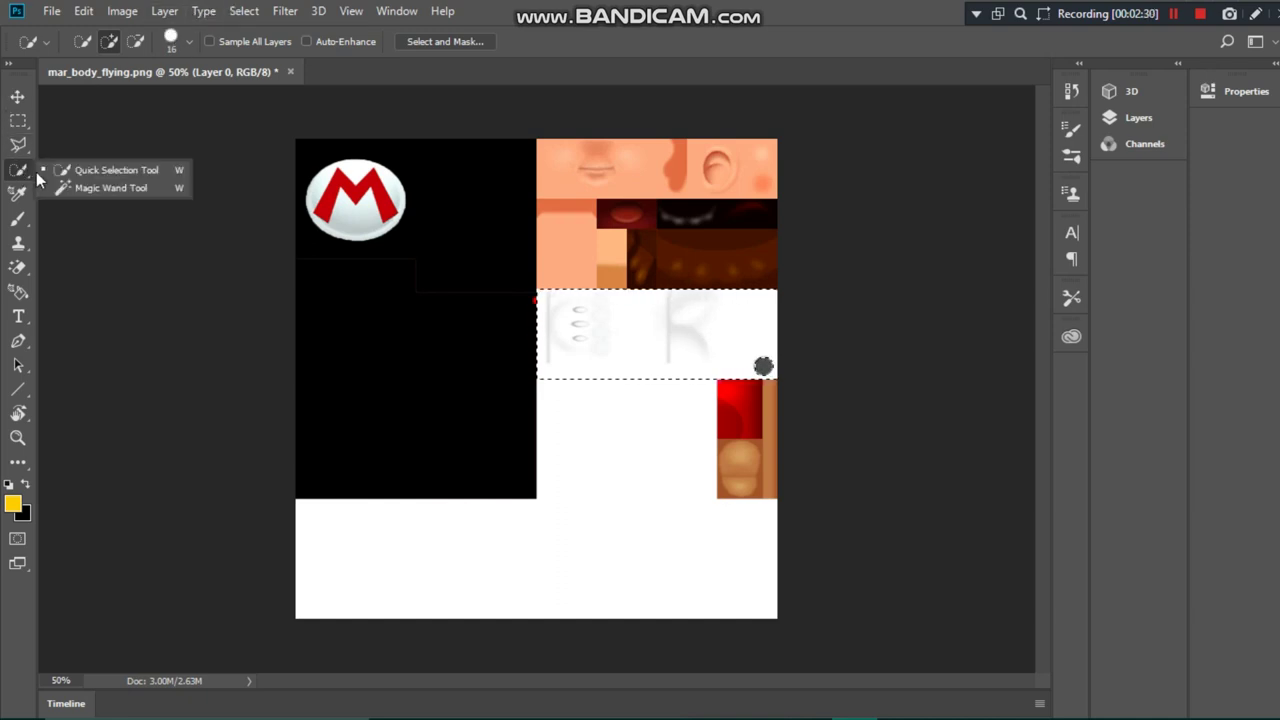
left_click(100, 170)
right_click(666, 352)
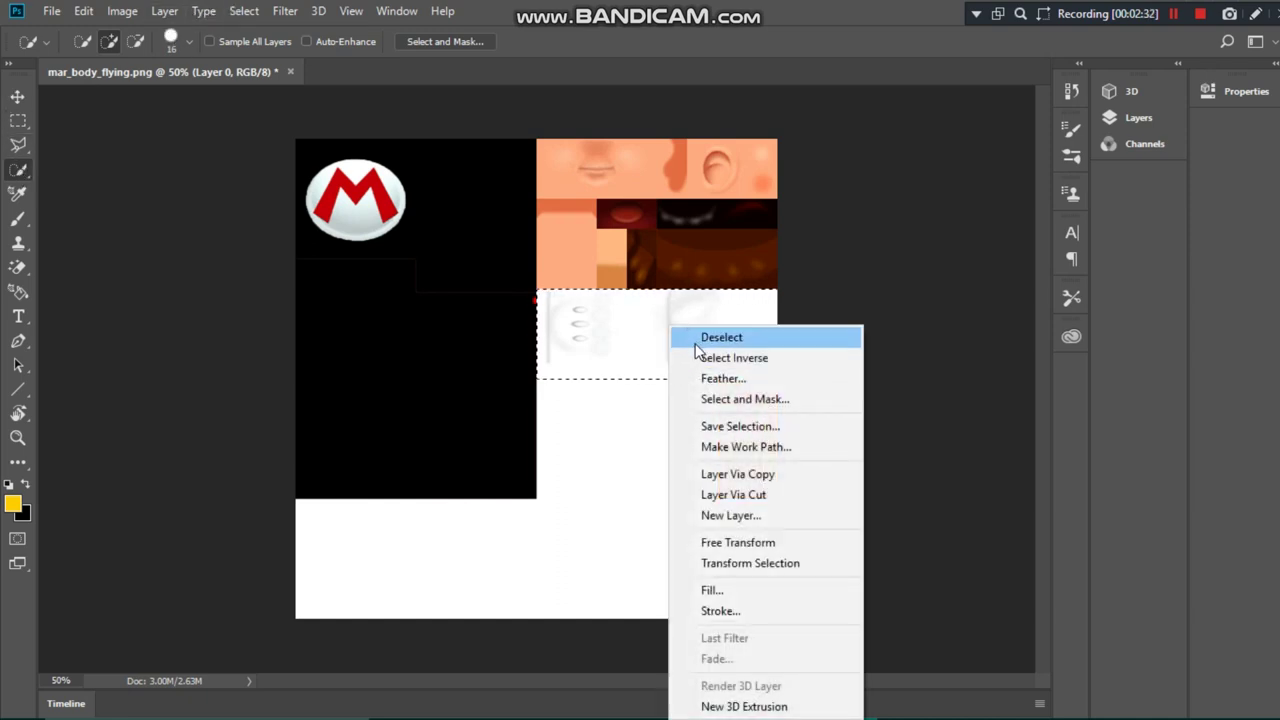
left_click(708, 338)
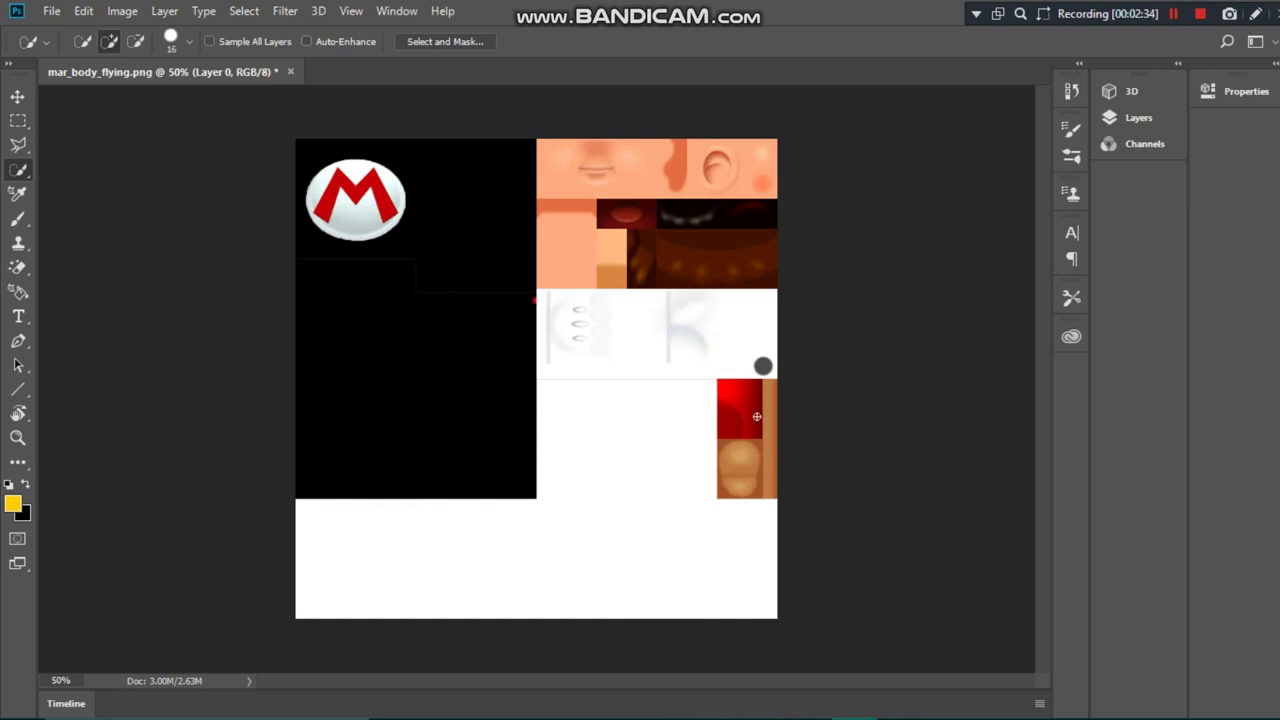
left_click(748, 453)
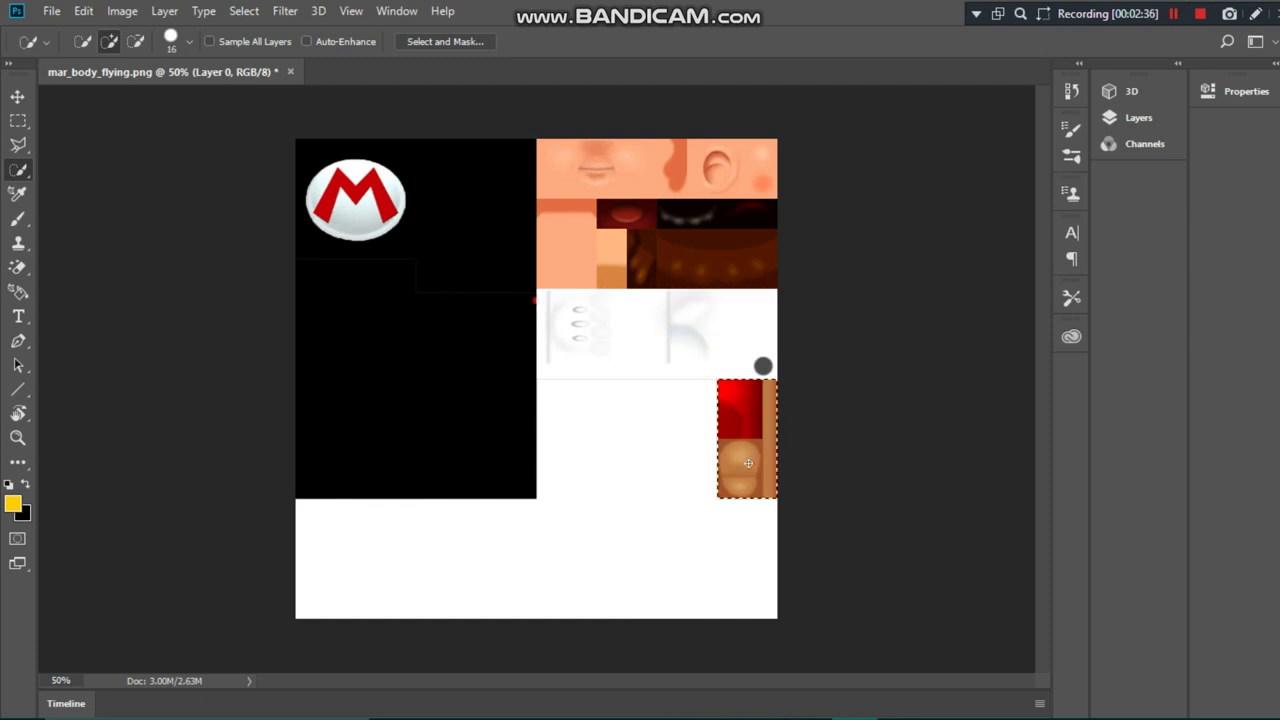
left_click(118, 12)
left_click(118, 12)
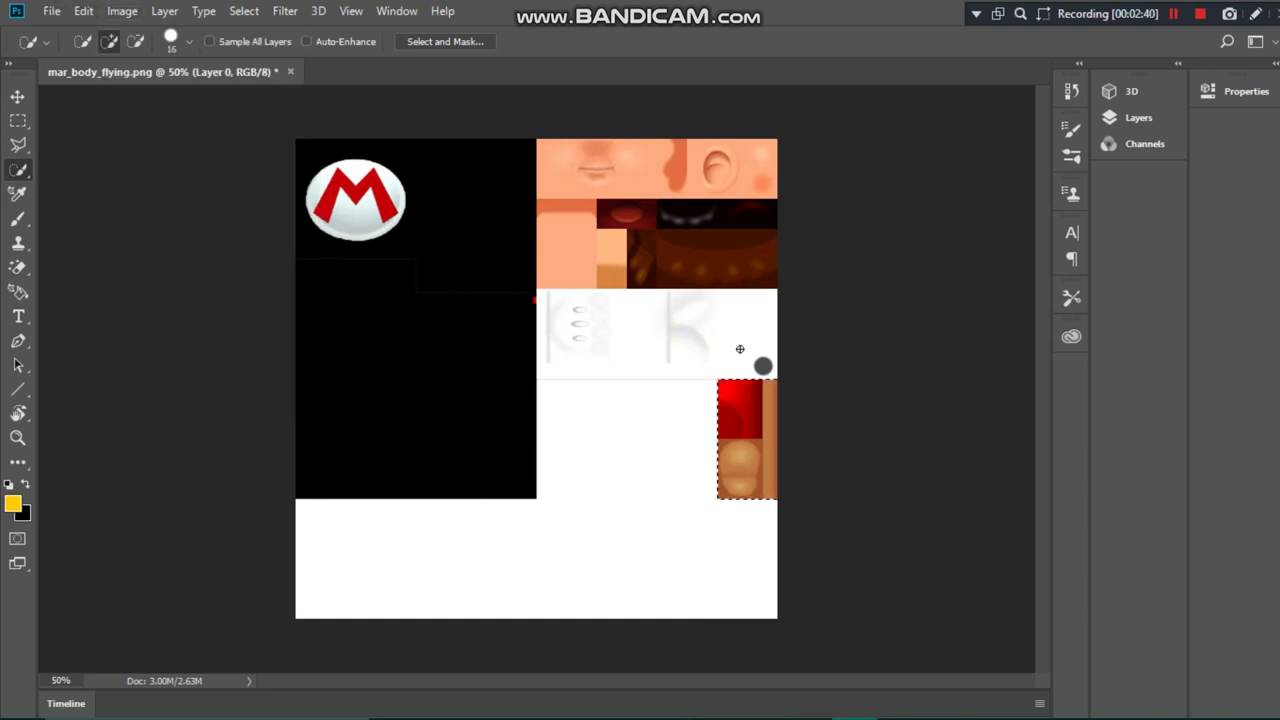
right_click(734, 411)
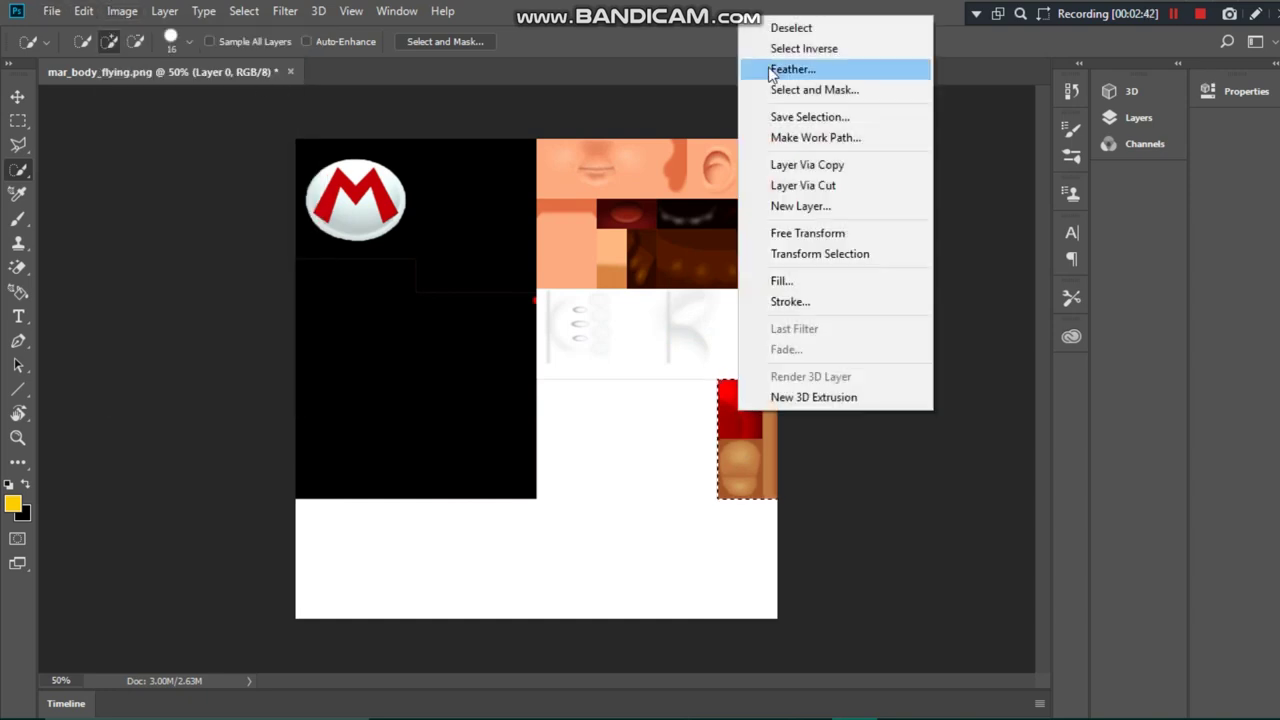
left_click(790, 28)
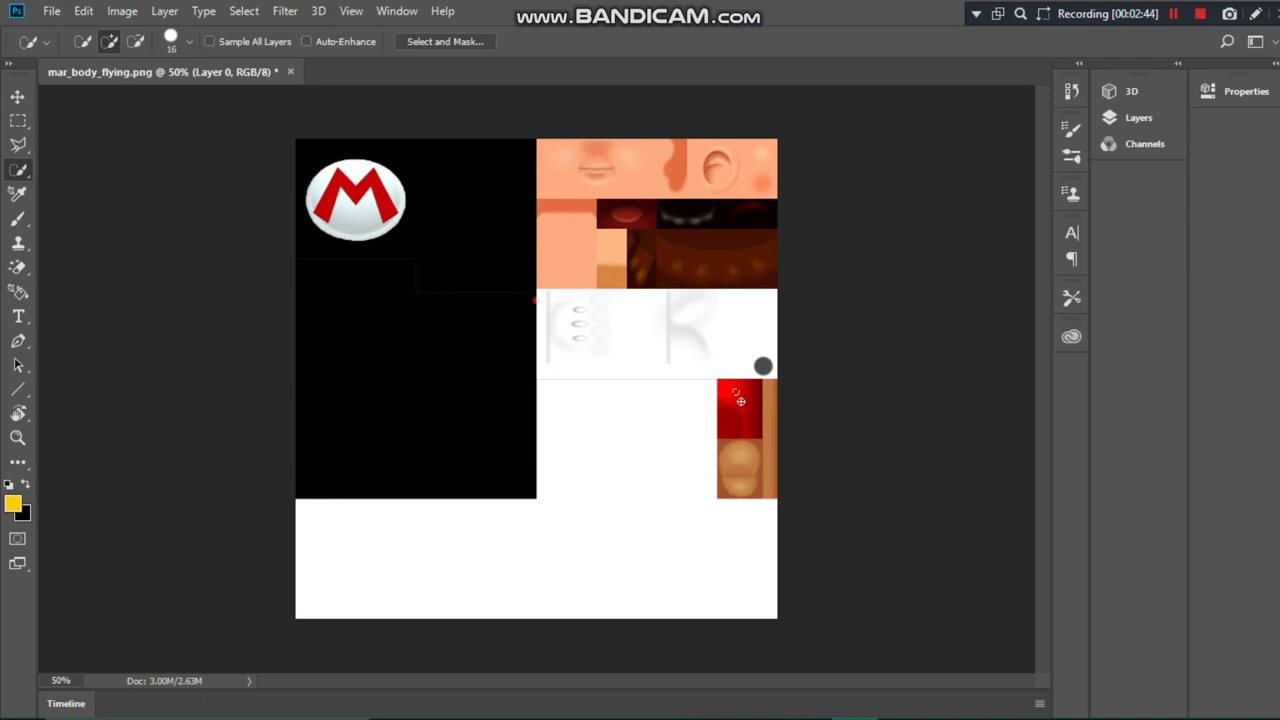
Recolour the small red patch above the tan shoe area with Hue/Saturation, setting Hue +39, Saturation +15 and Lightness -38.
left_click(122, 11)
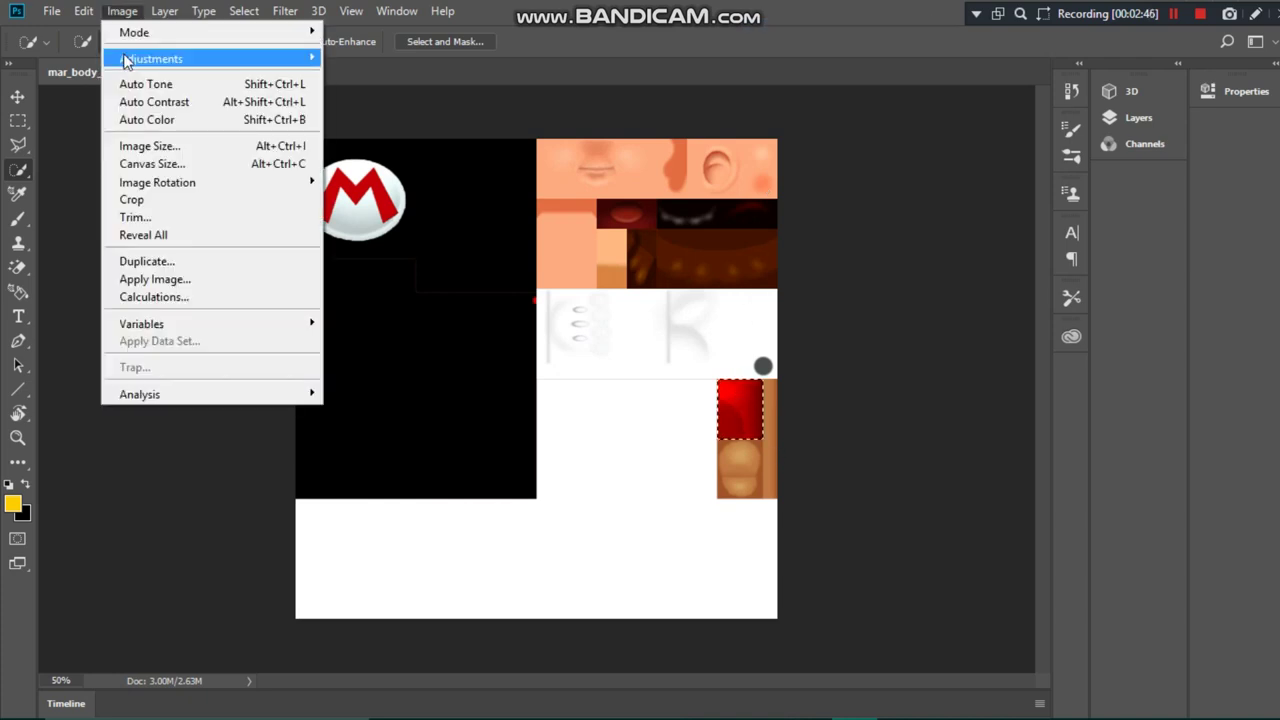
mouse_move(126, 58)
left_click(373, 156)
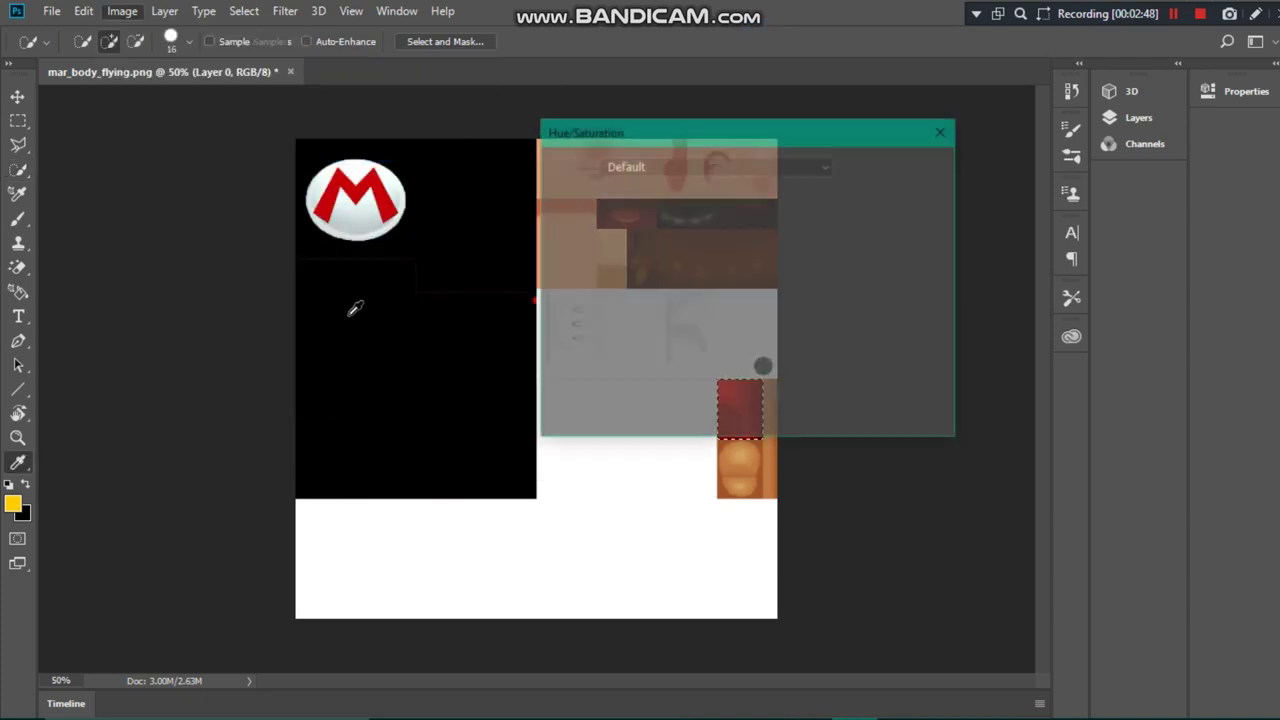
left_click_drag(643, 131, 931, 104)
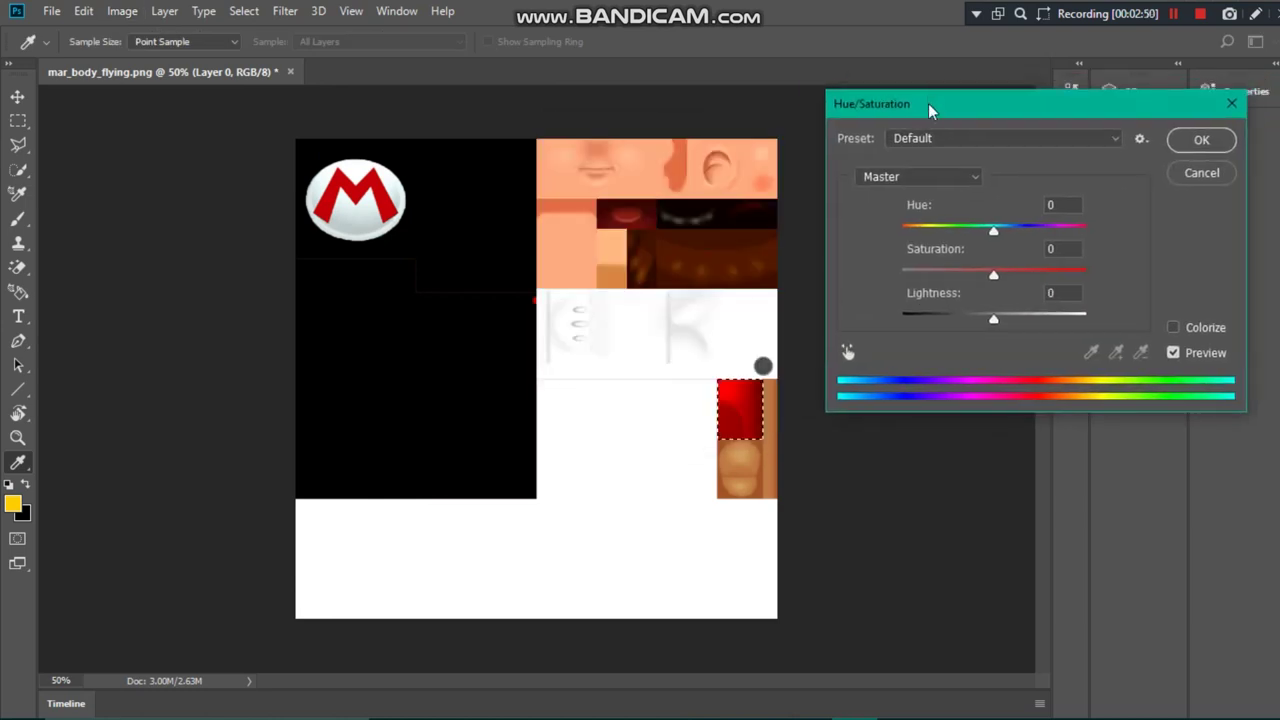
left_click_drag(994, 230, 1070, 284)
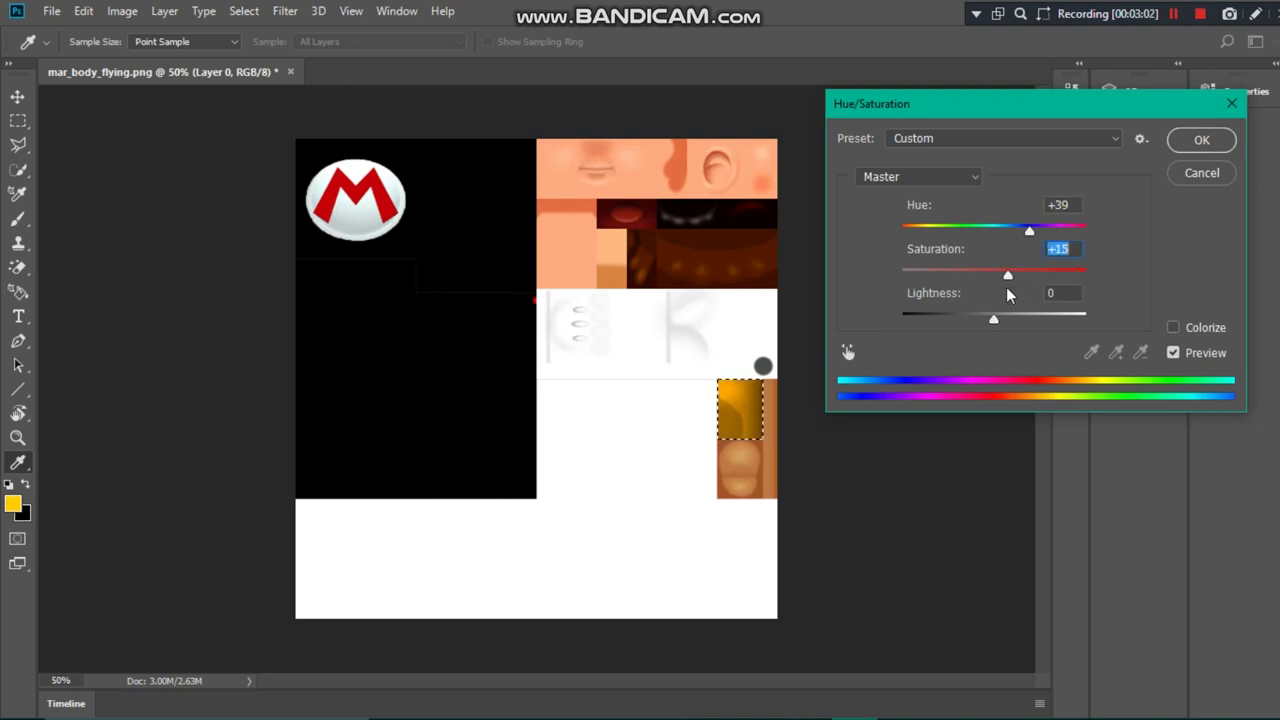
left_click_drag(996, 319, 959, 324)
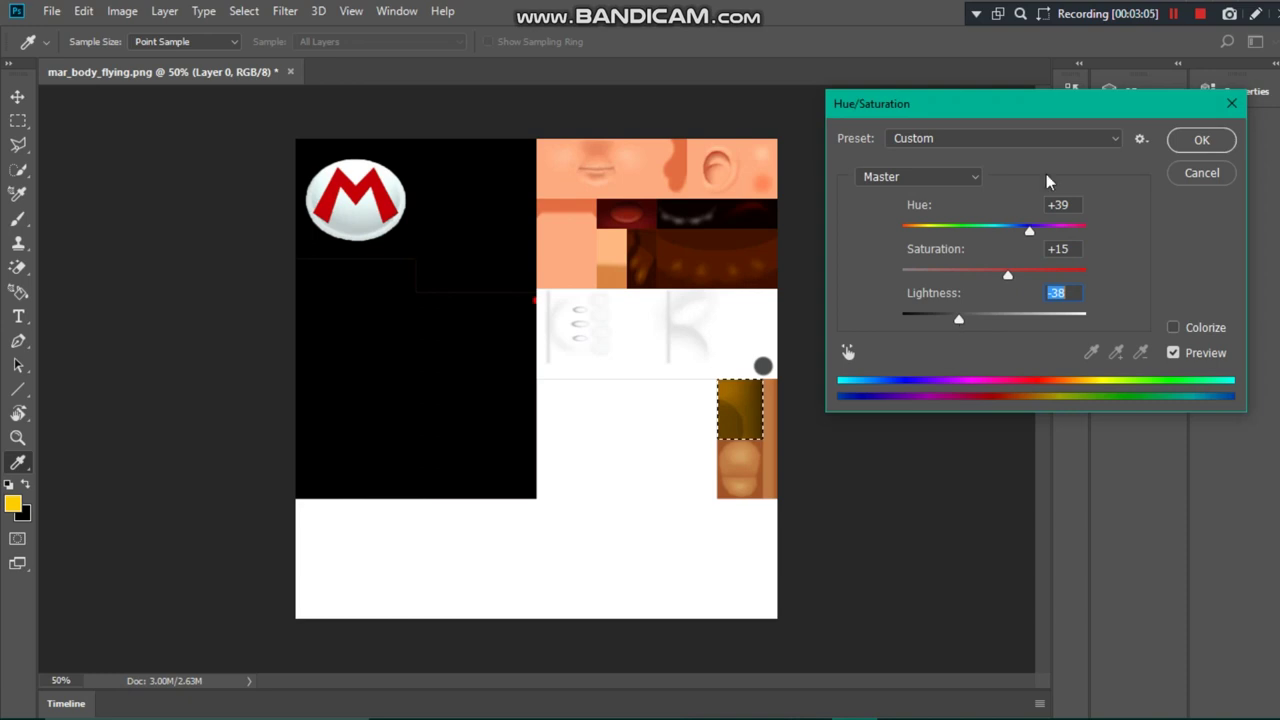
left_click(1205, 138)
key("w")
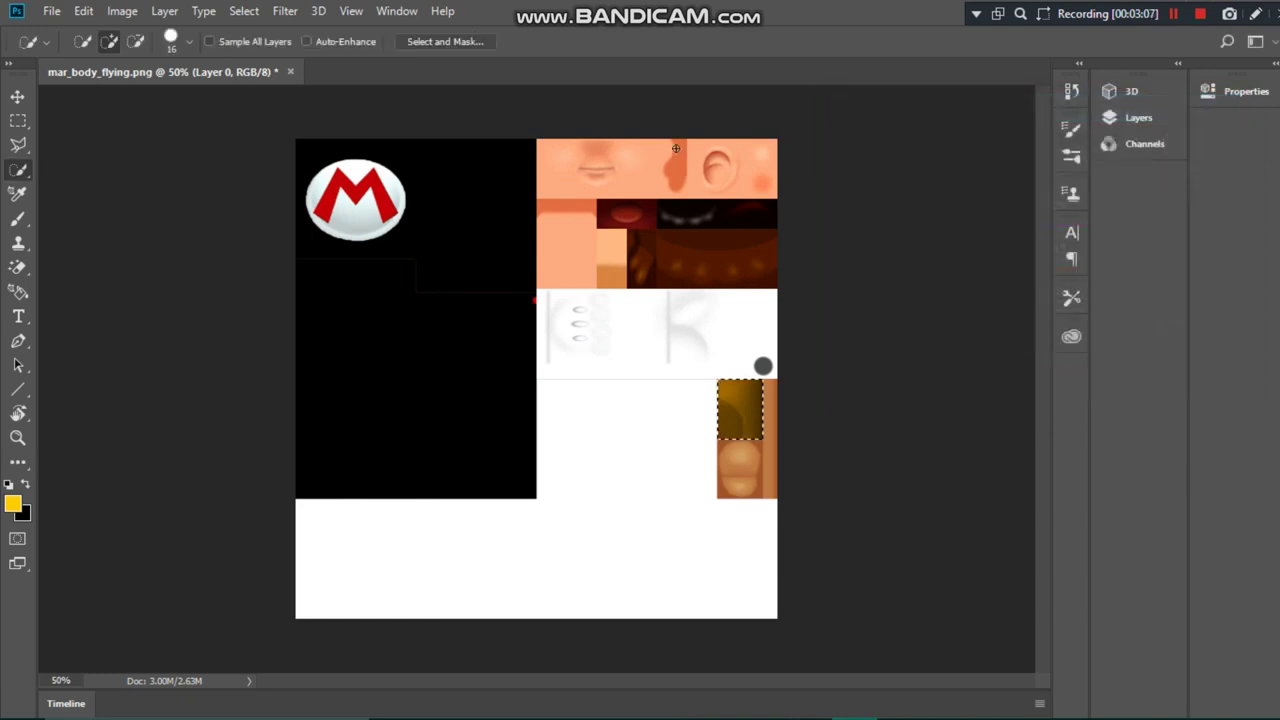
Clear the recoloured patch's selection with the Magic Wand Tool and switch back to the Quick Selection Tool.
right_click(20, 172)
left_click(80, 187)
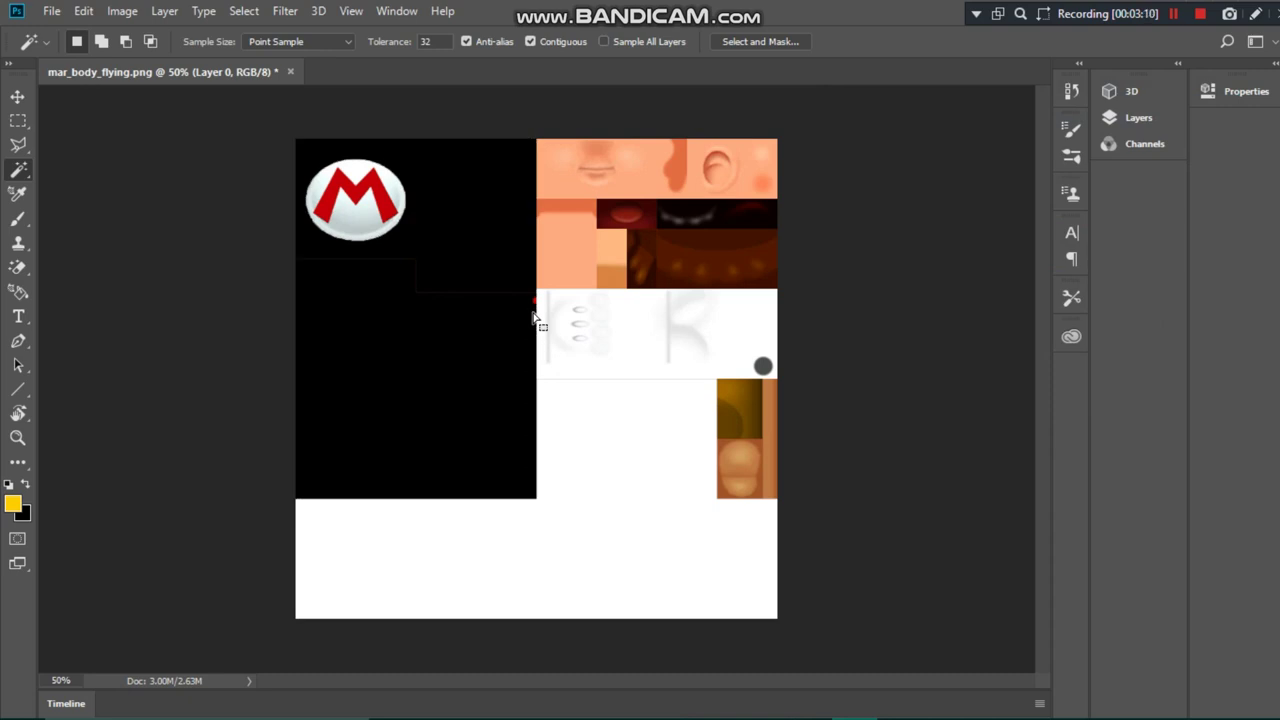
right_click(18, 175)
left_click(80, 171)
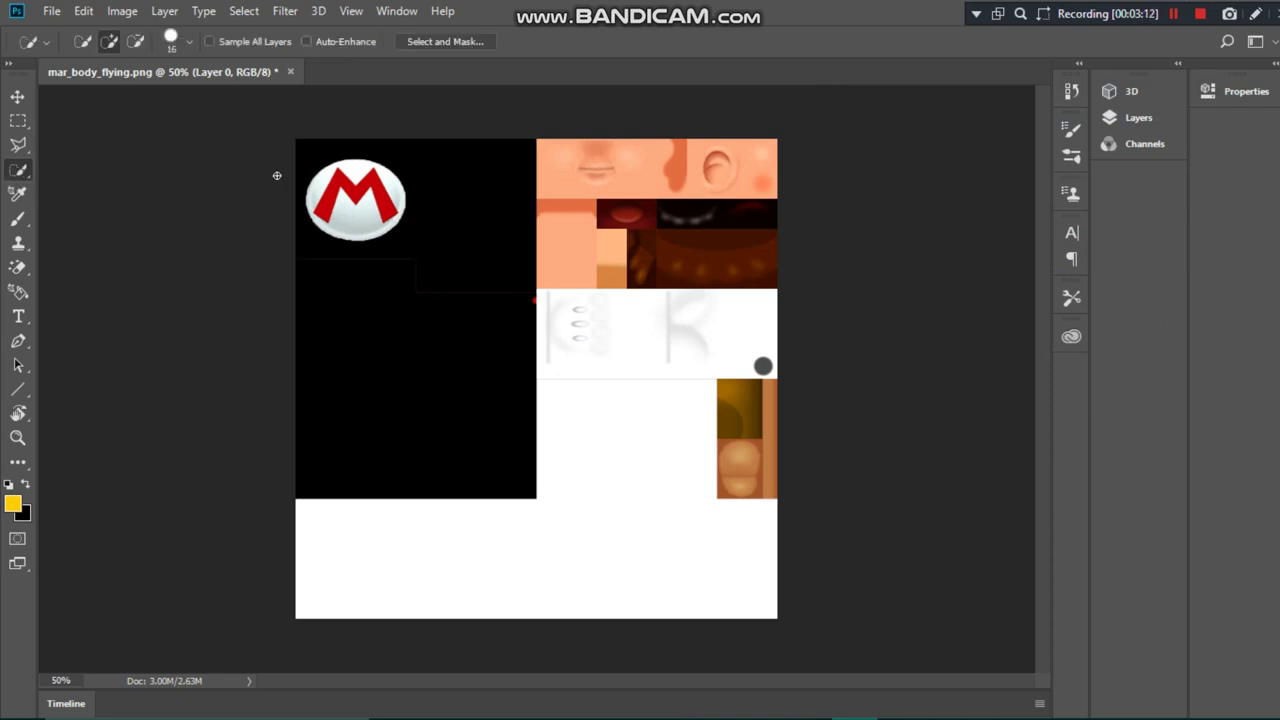
Select the white oval cap emblem with the Quick Selection Tool and set the foreground colour to white (ffffff).
left_click_drag(326, 197, 378, 218)
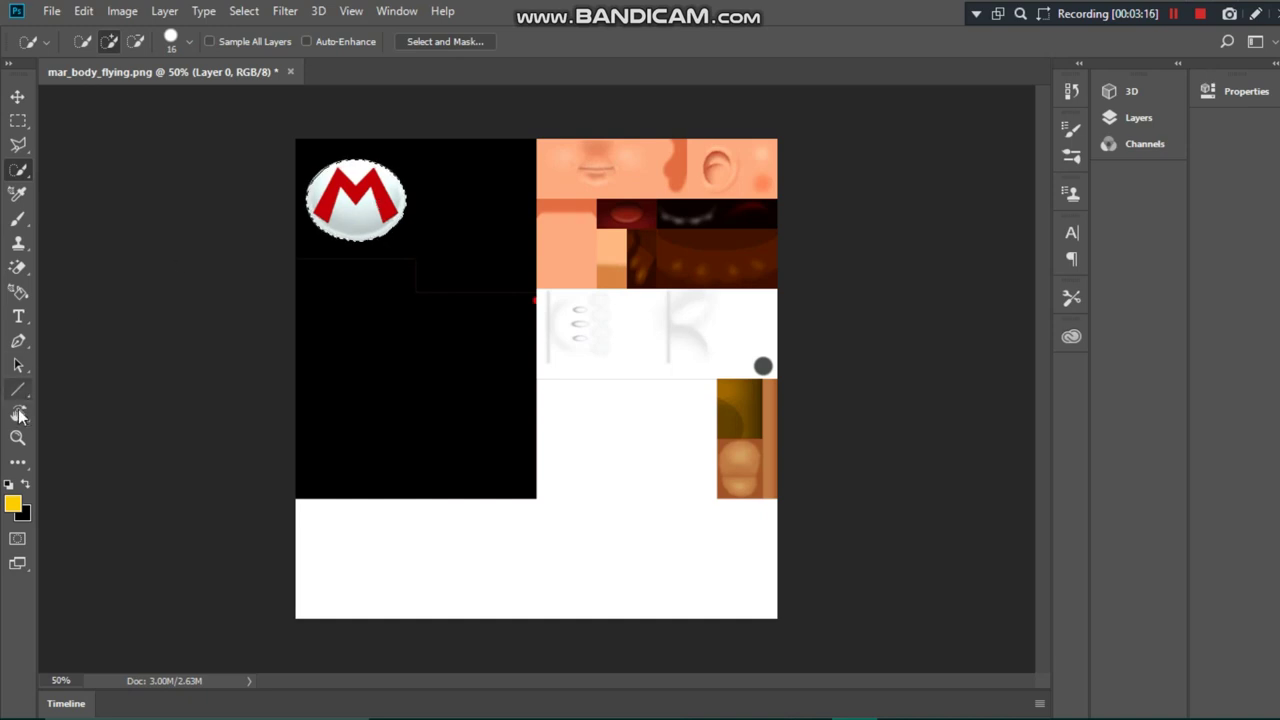
left_click(15, 505)
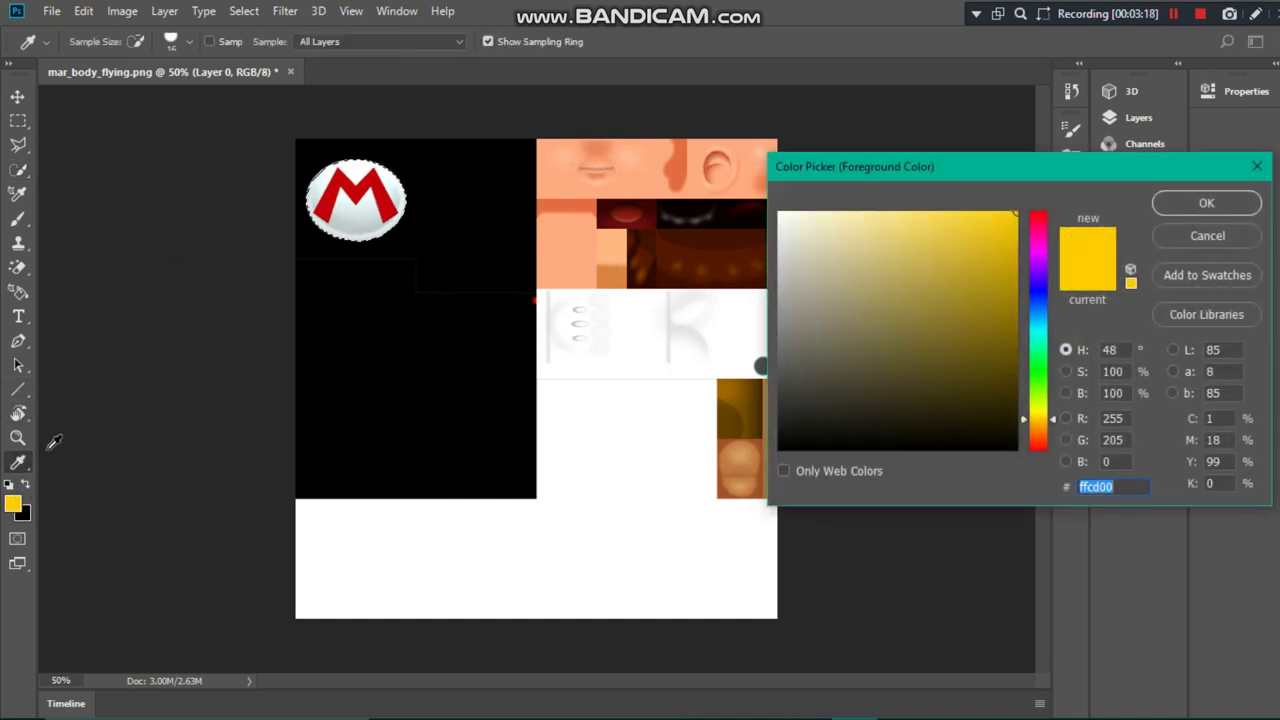
left_click(827, 225)
left_click_drag(827, 225, 778, 211)
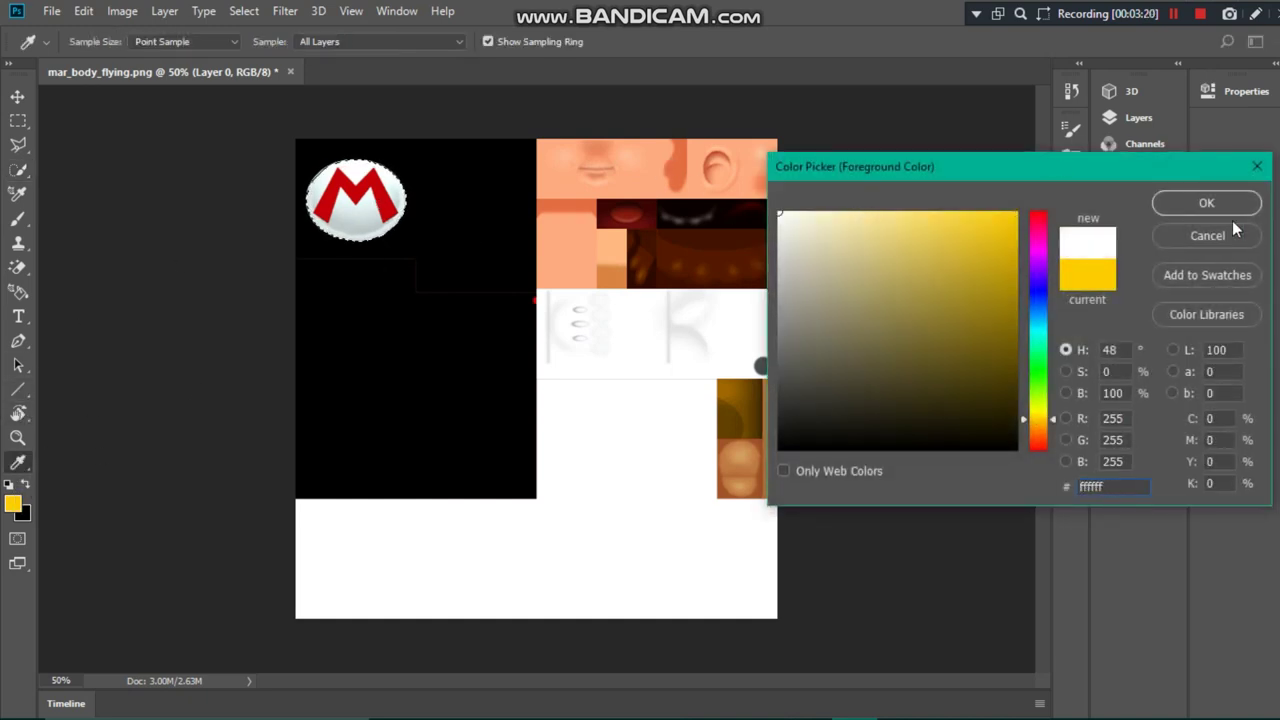
left_click(1207, 203)
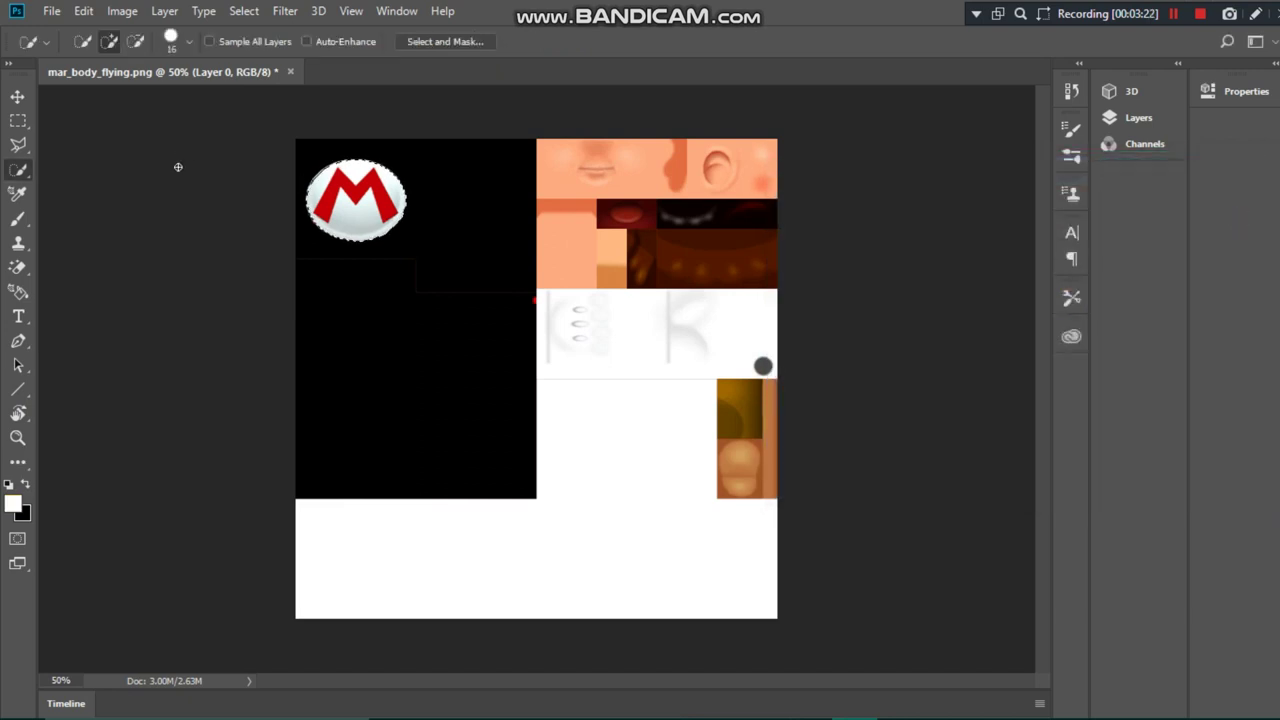
Try to fill the red M on the cap emblem with white using the Paint Bucket Tool, and clear the emblem selection.
key("i")
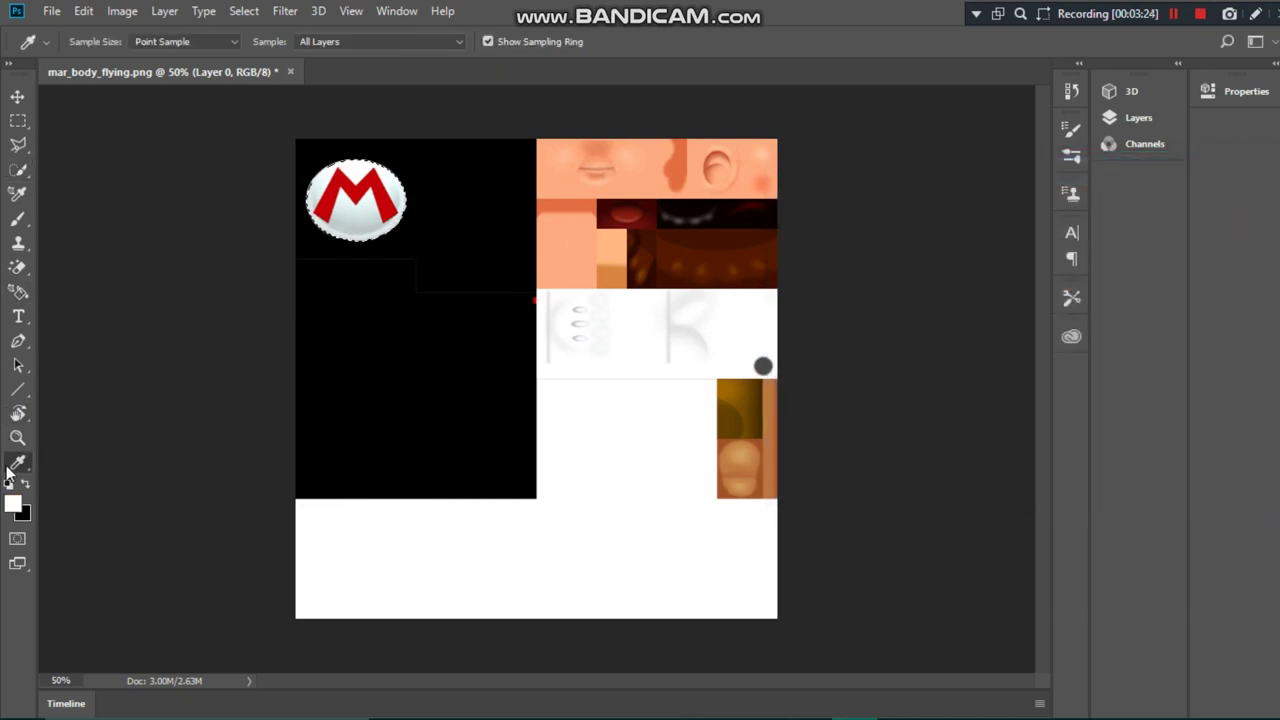
left_click(24, 474)
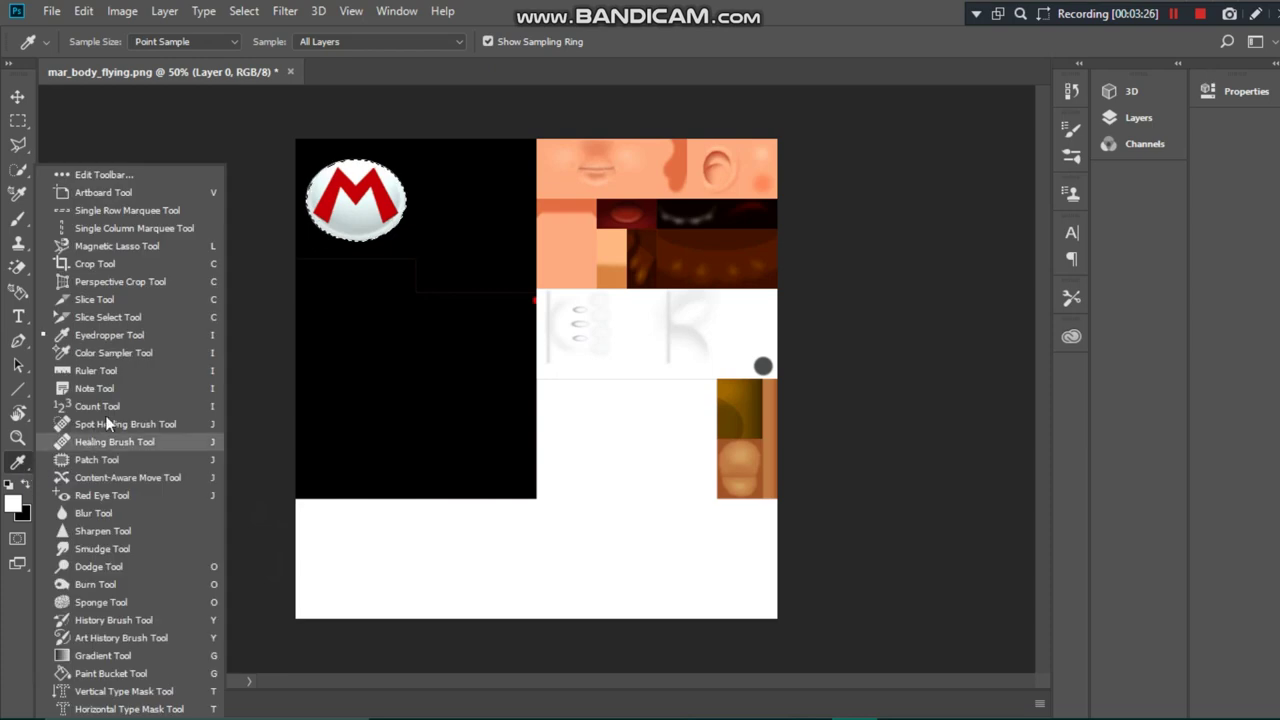
left_click(110, 674)
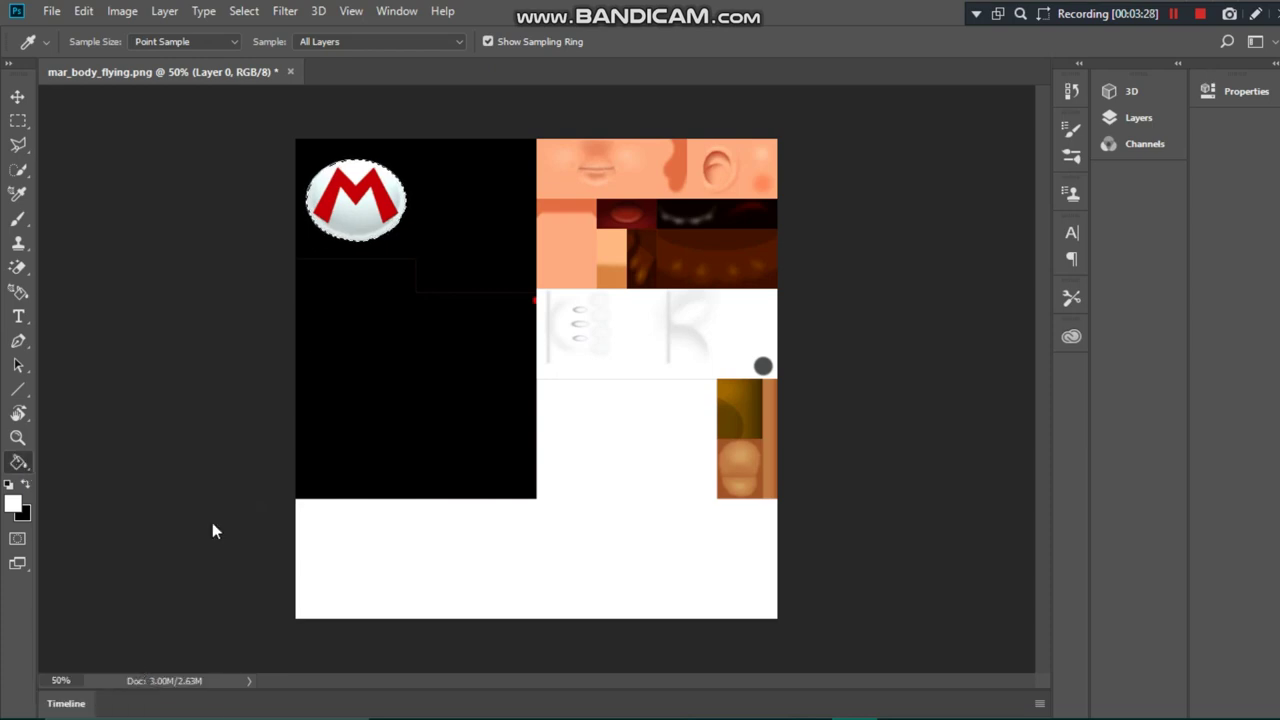
left_click(357, 199)
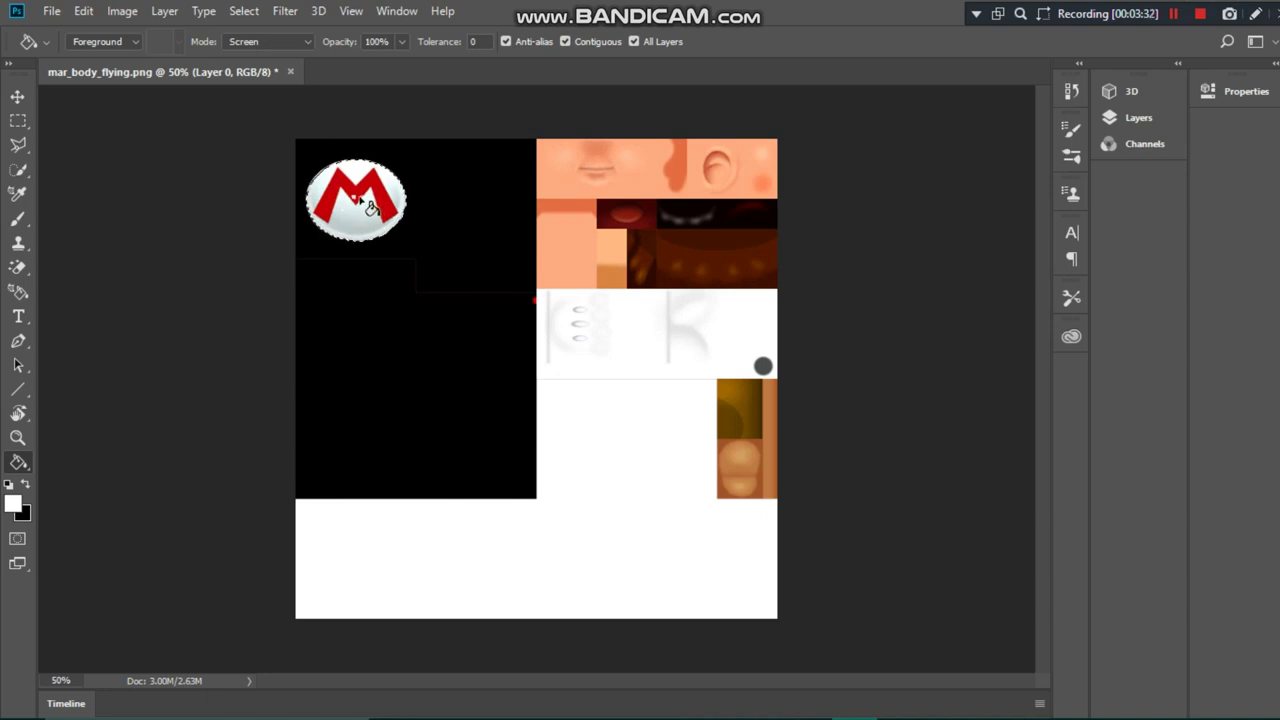
left_click(20, 121)
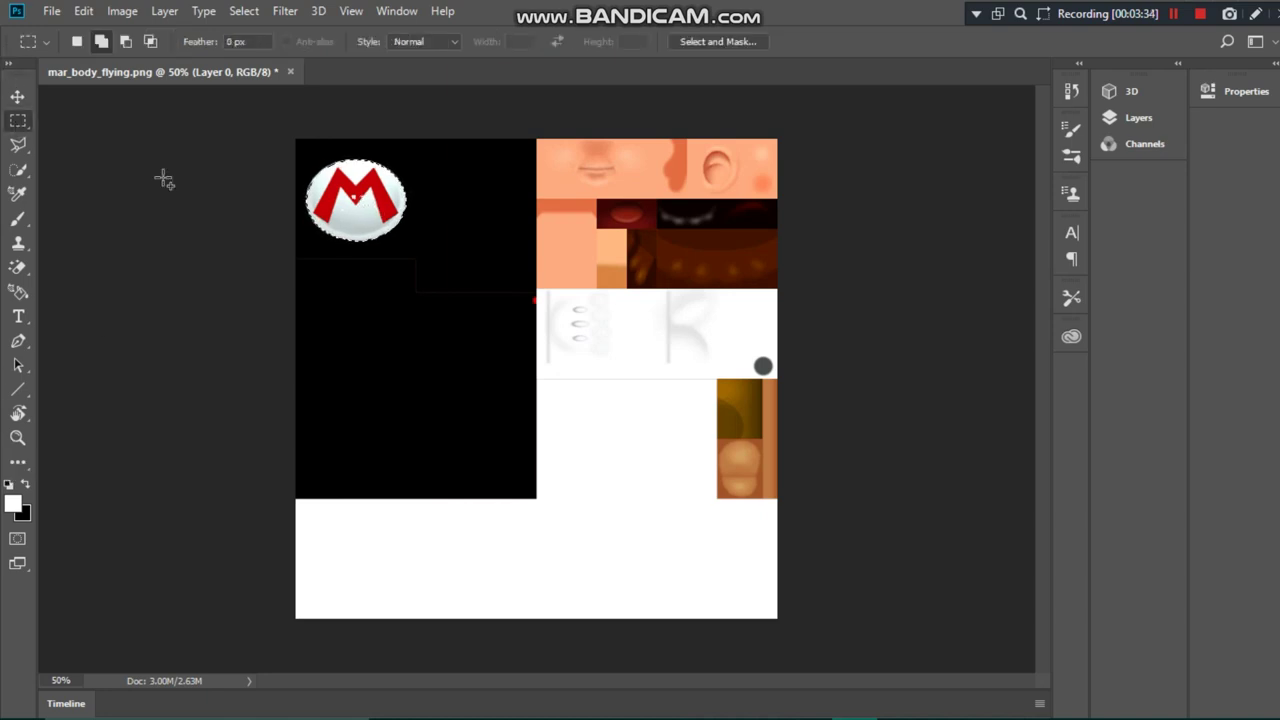
right_click(433, 259)
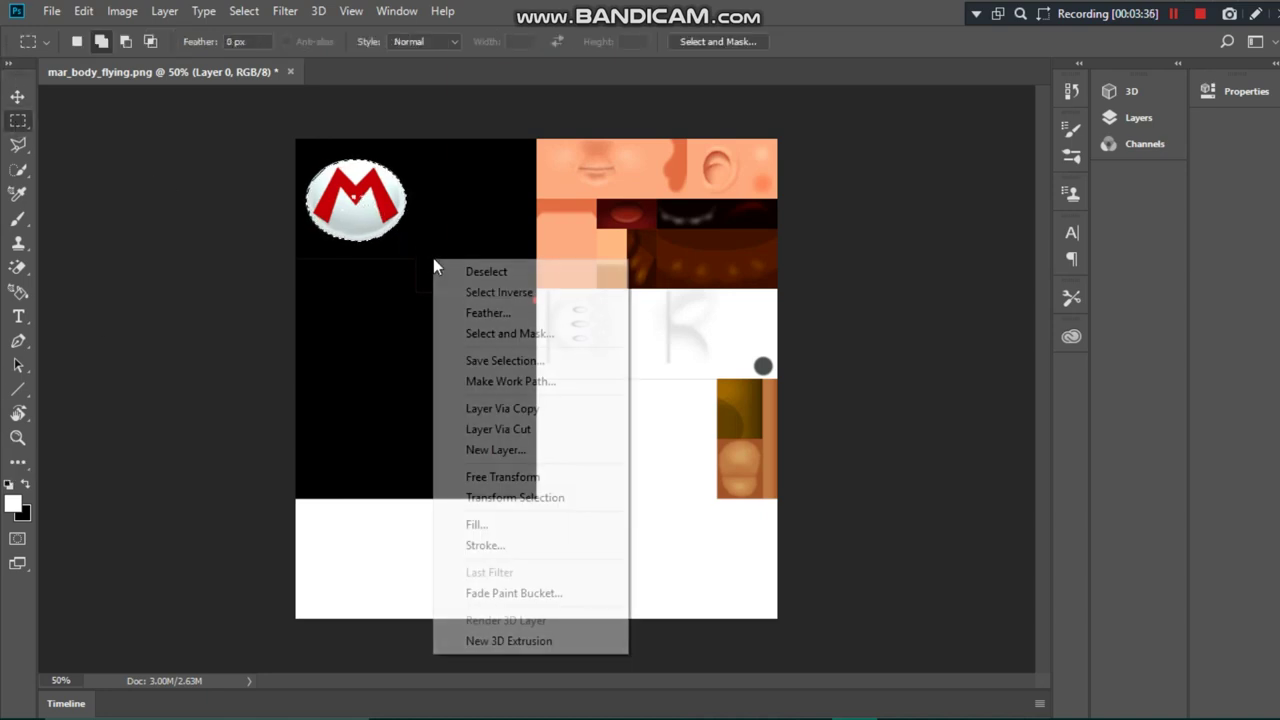
left_click(445, 267)
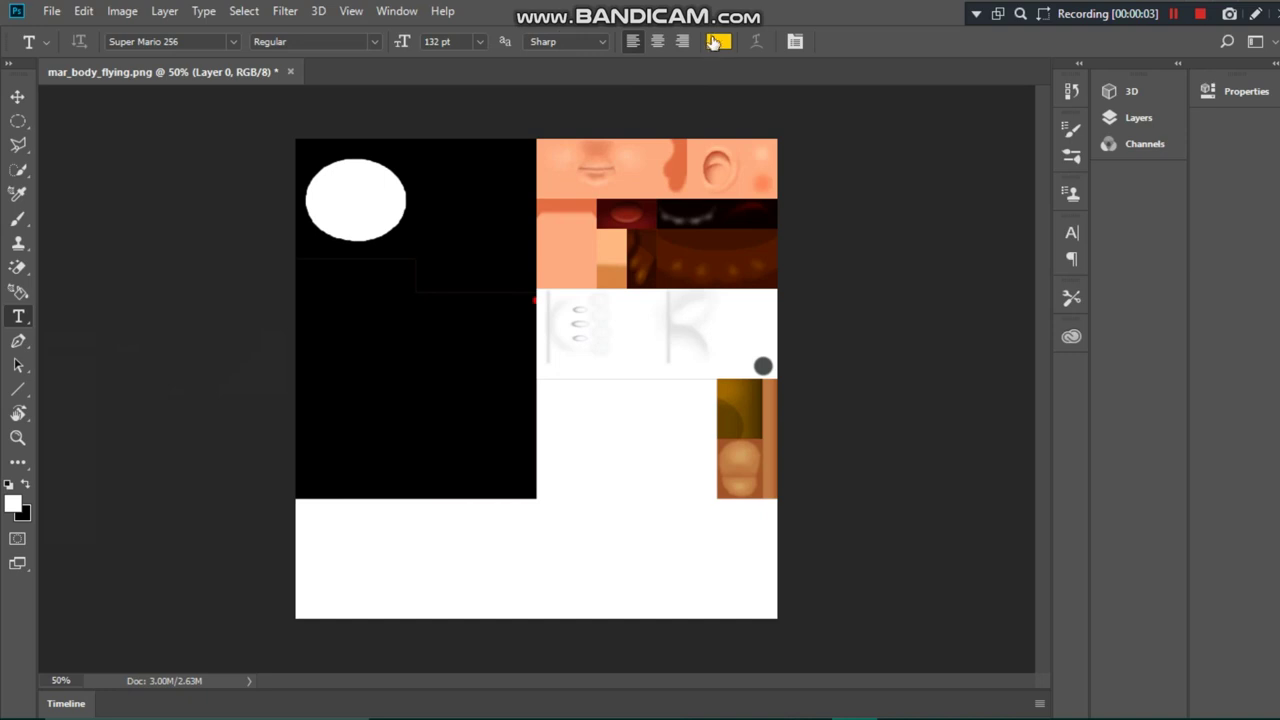
Set the text colour to black (000000) and add the text GW on the white oval emblem.
left_click(716, 41)
left_click_drag(969, 314, 1016, 448)
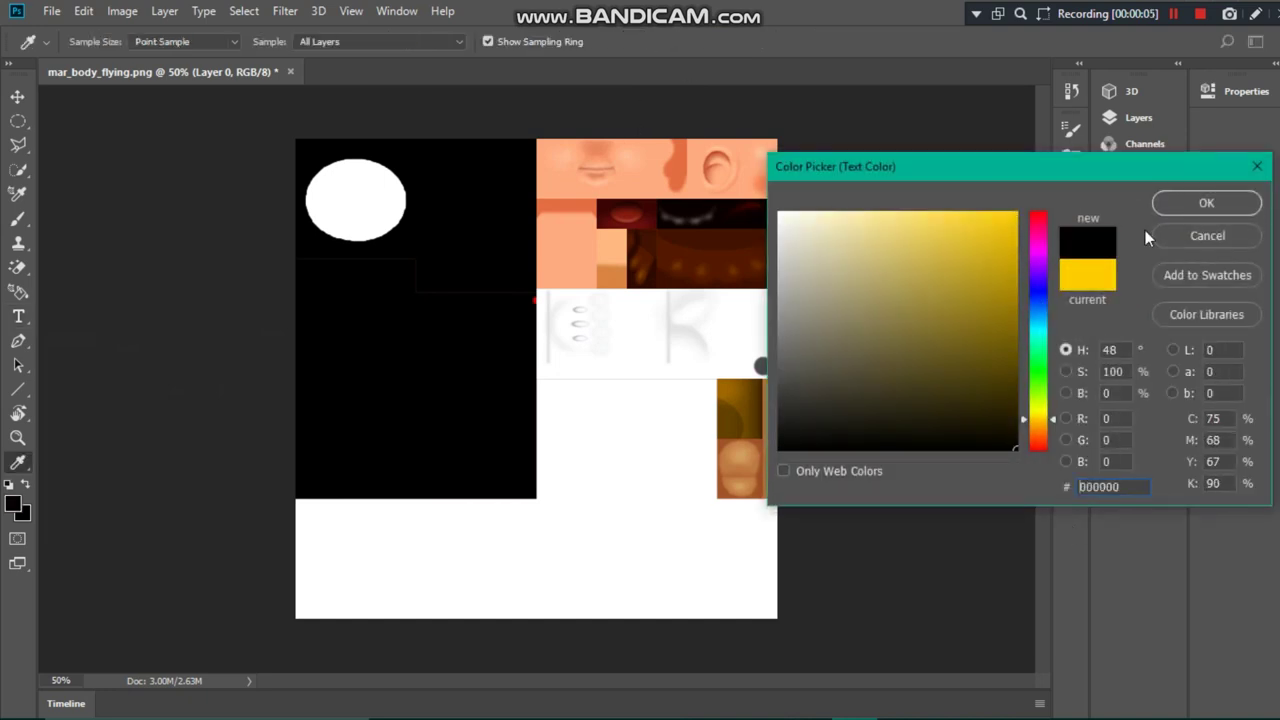
left_click(1221, 199)
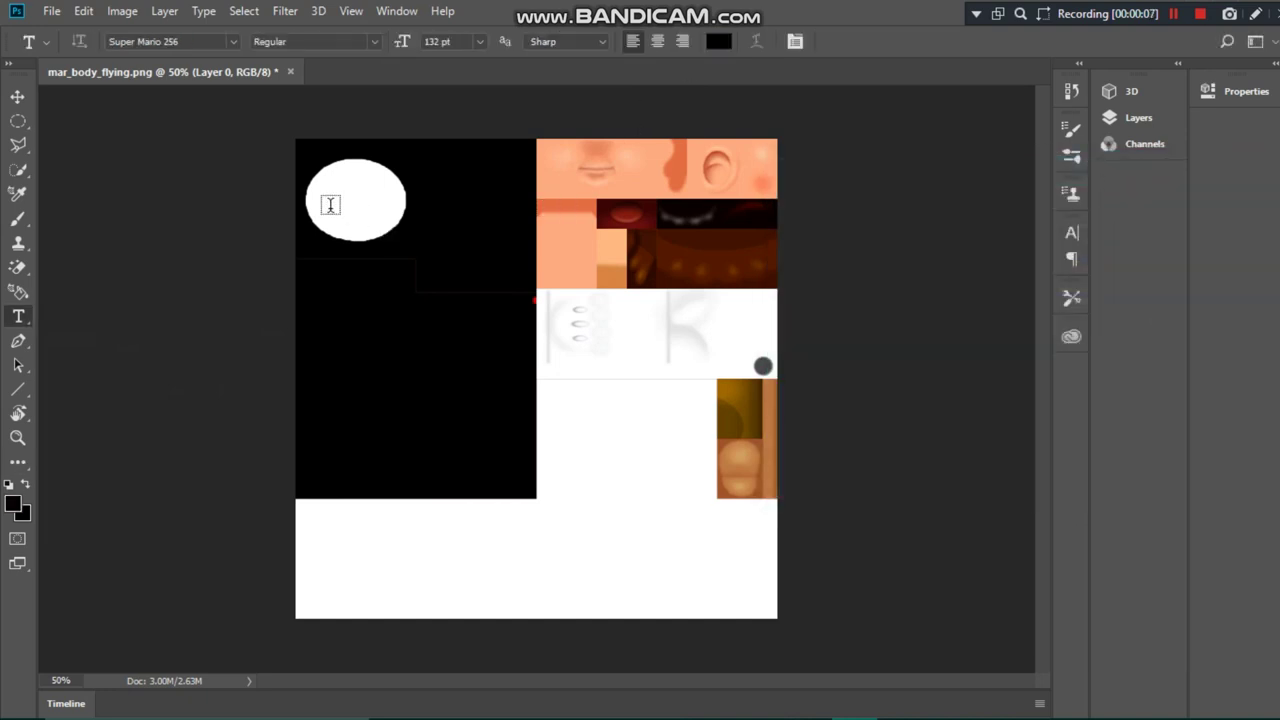
left_click(327, 208)
type("GV")
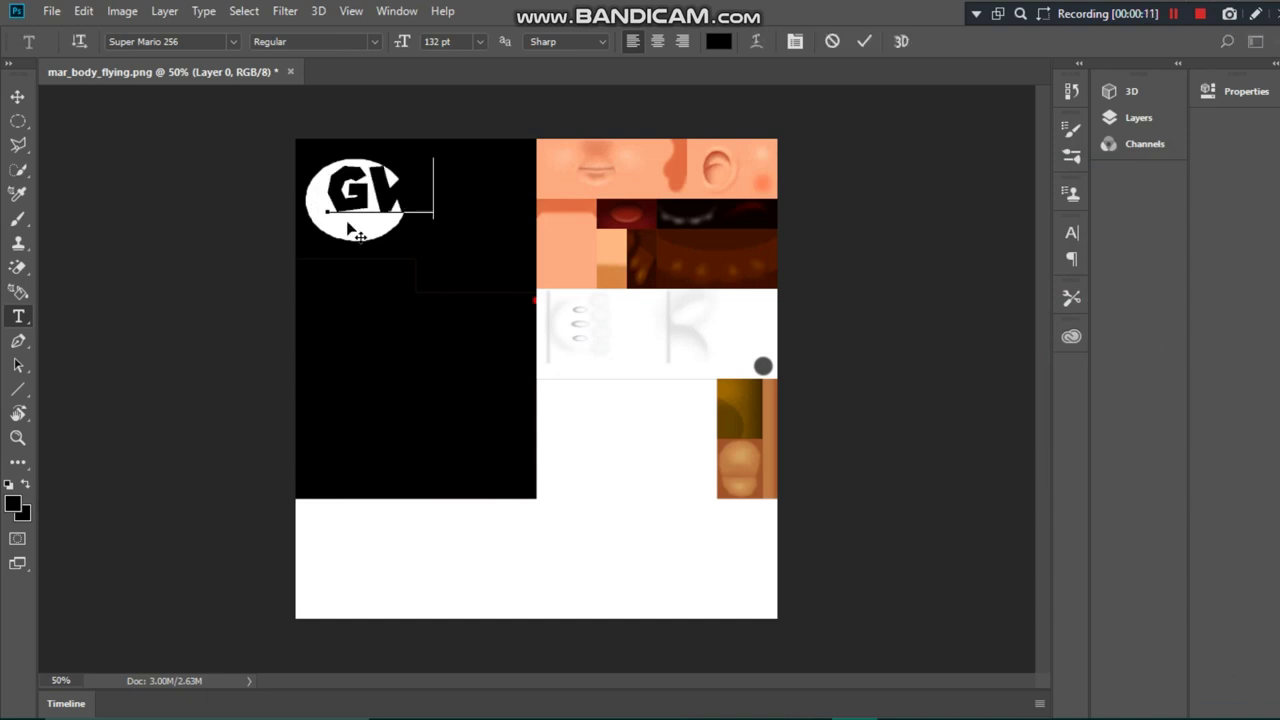
Set the GW text's size to 122 pt and move it to the centre of the white oval.
left_click_drag(334, 186, 408, 180)
left_click(482, 42)
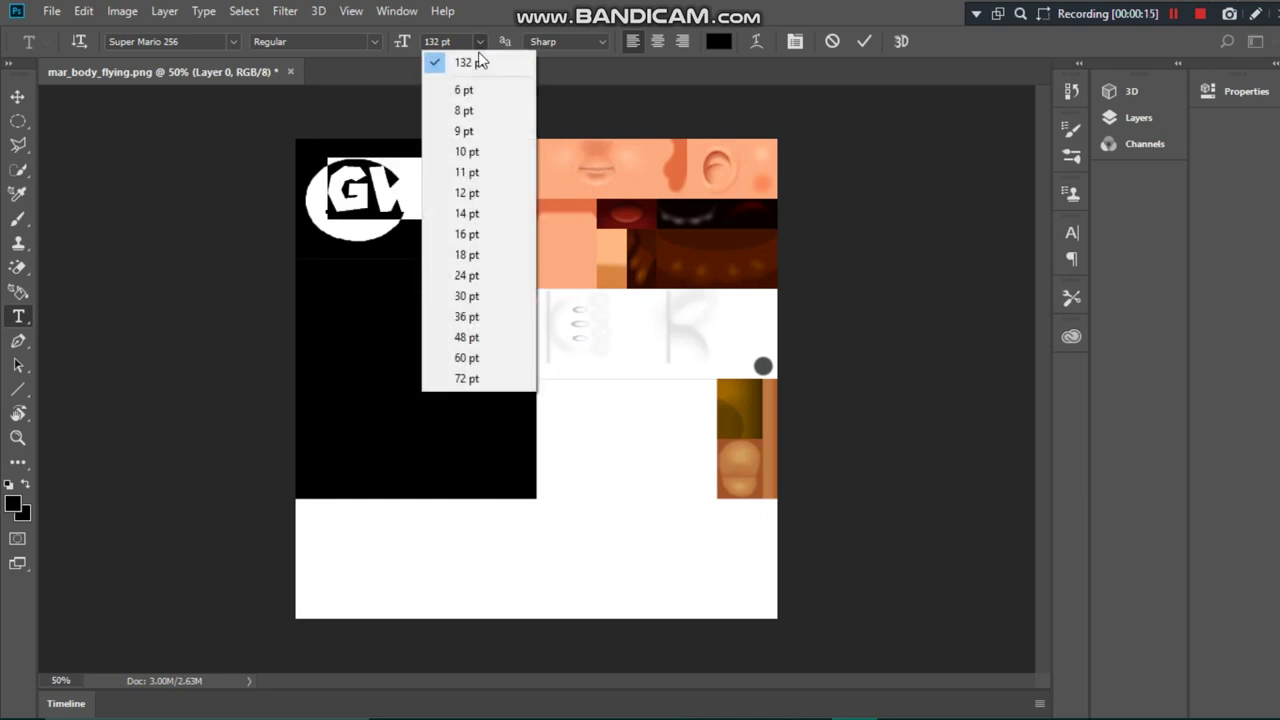
left_click(490, 378)
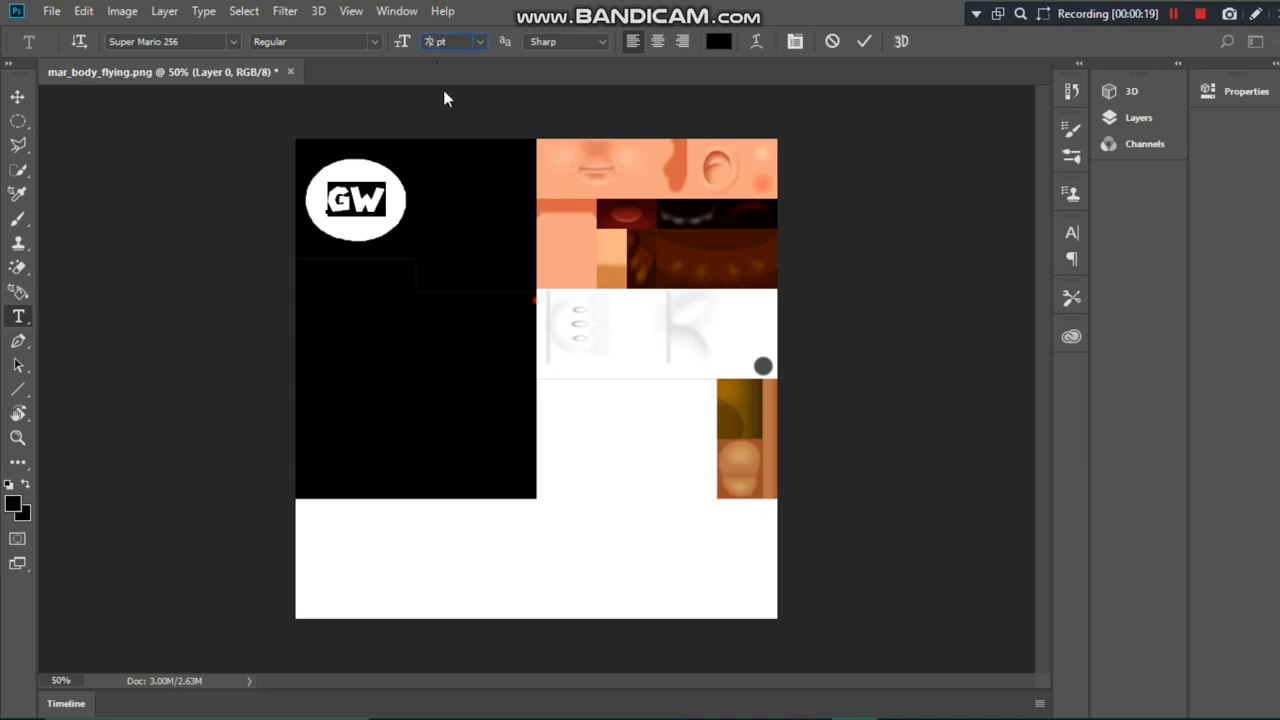
type("102")
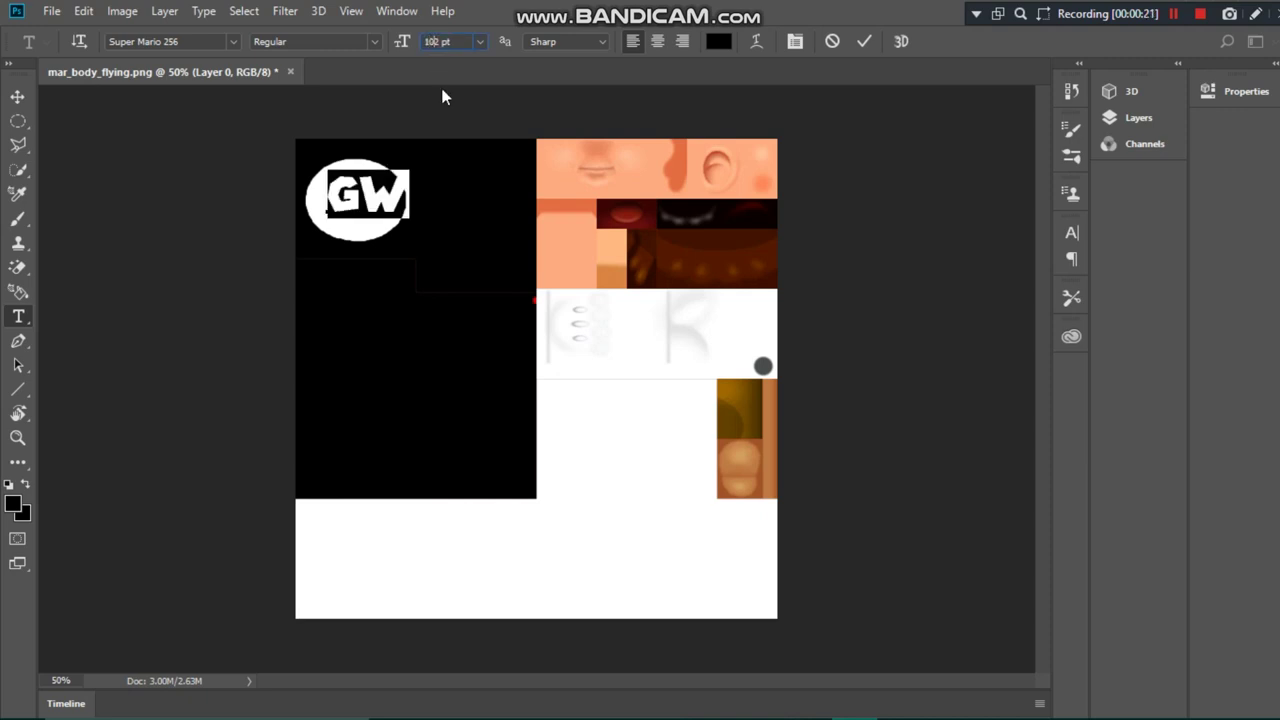
type("122")
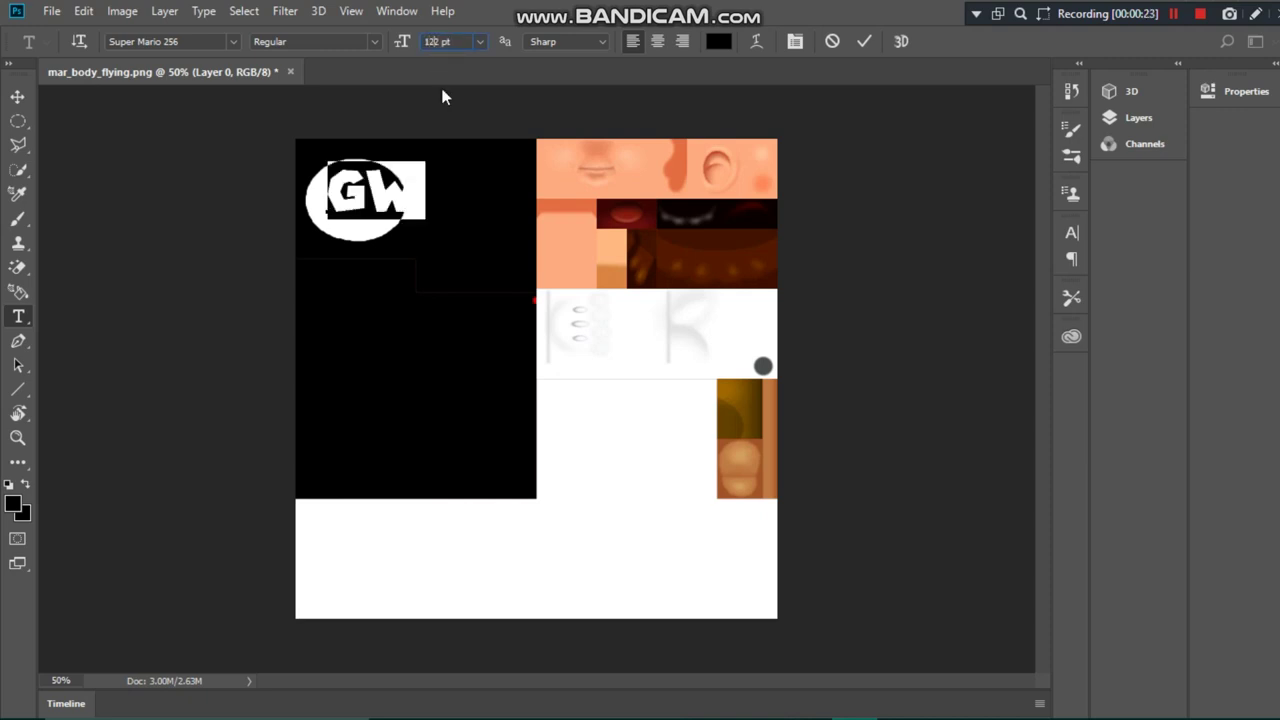
type("122")
left_click_drag(457, 177, 434, 190)
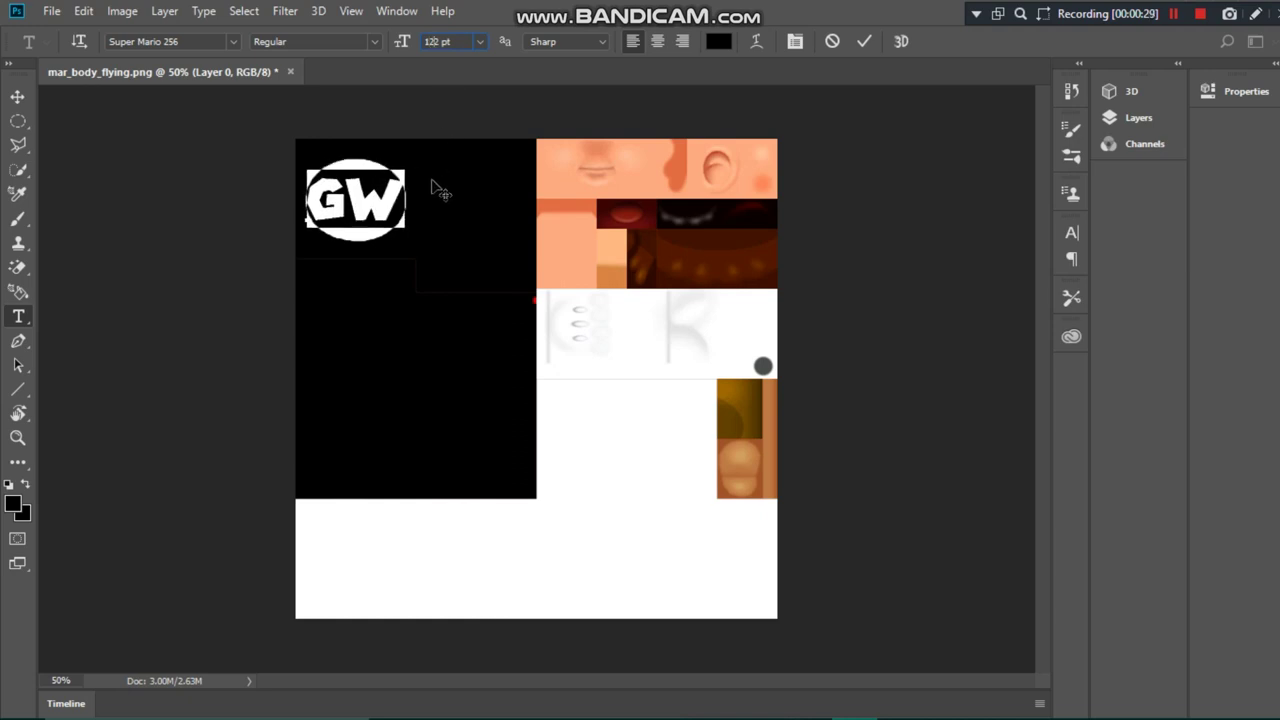
left_click(386, 190)
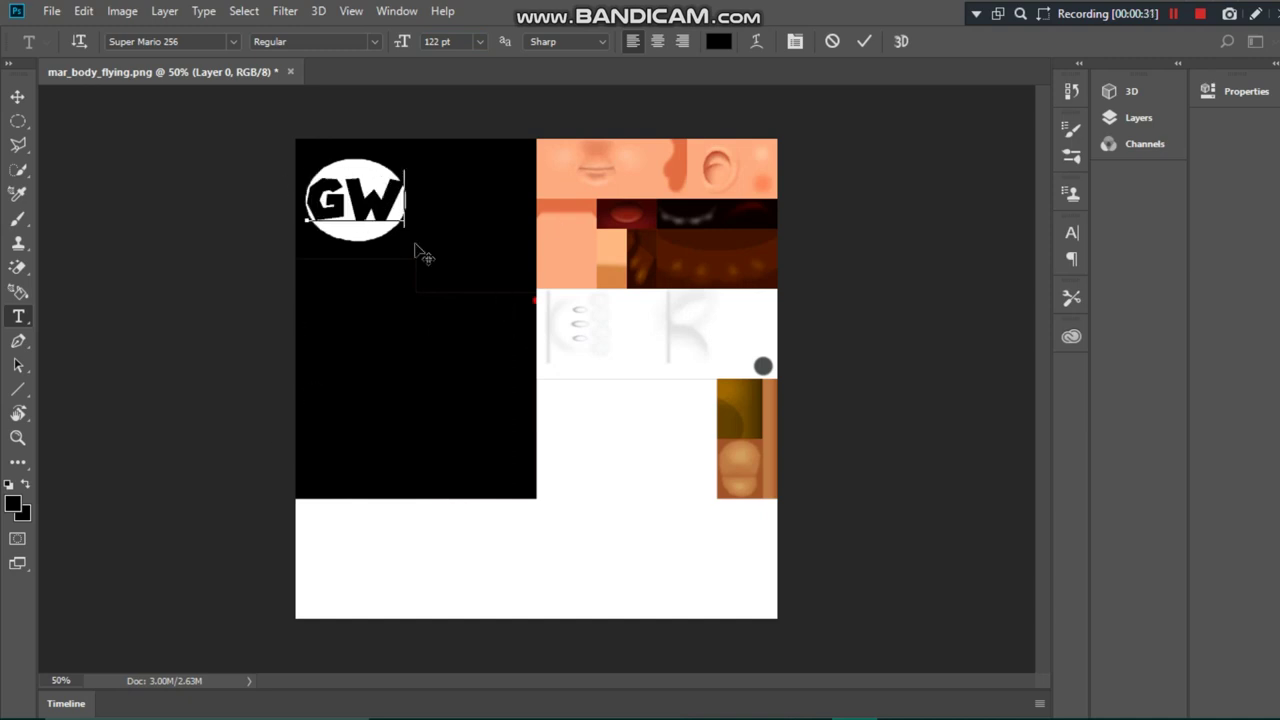
Save the texture to the Desktop as PNG mar_body_flying, replacing the existing file and using the large file size option.
left_click(55, 11)
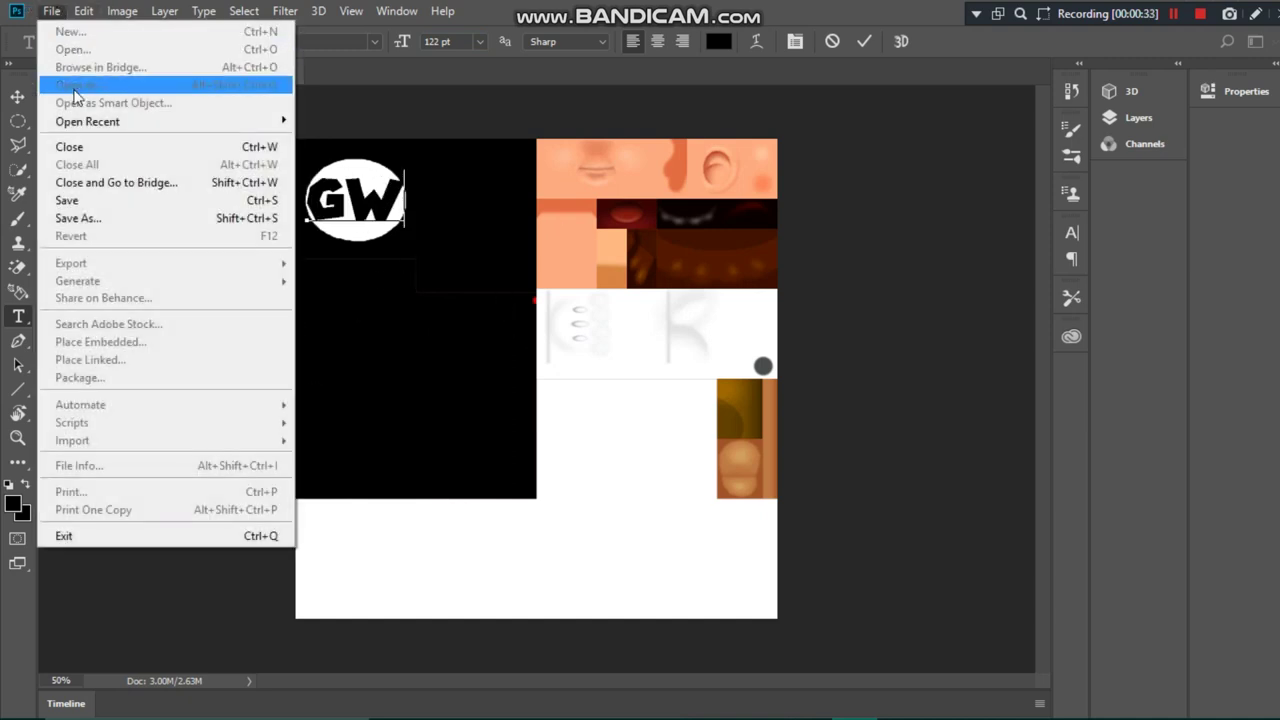
left_click(112, 202)
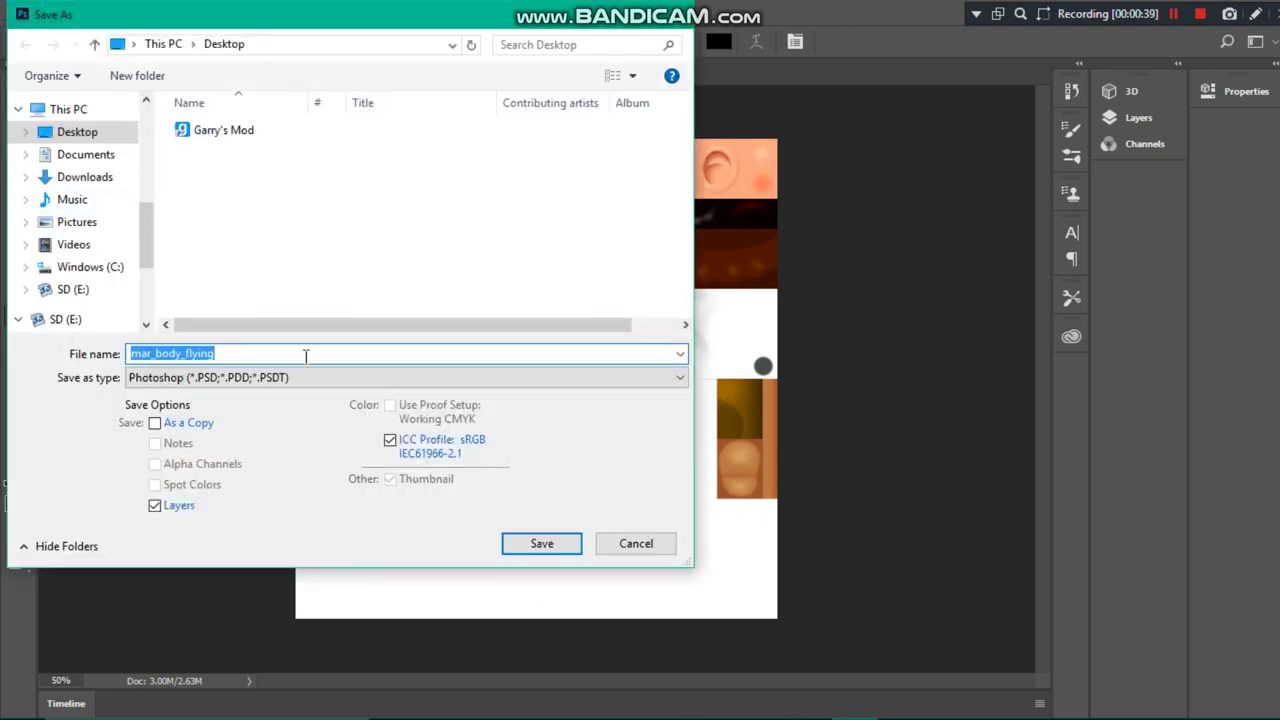
left_click(378, 380)
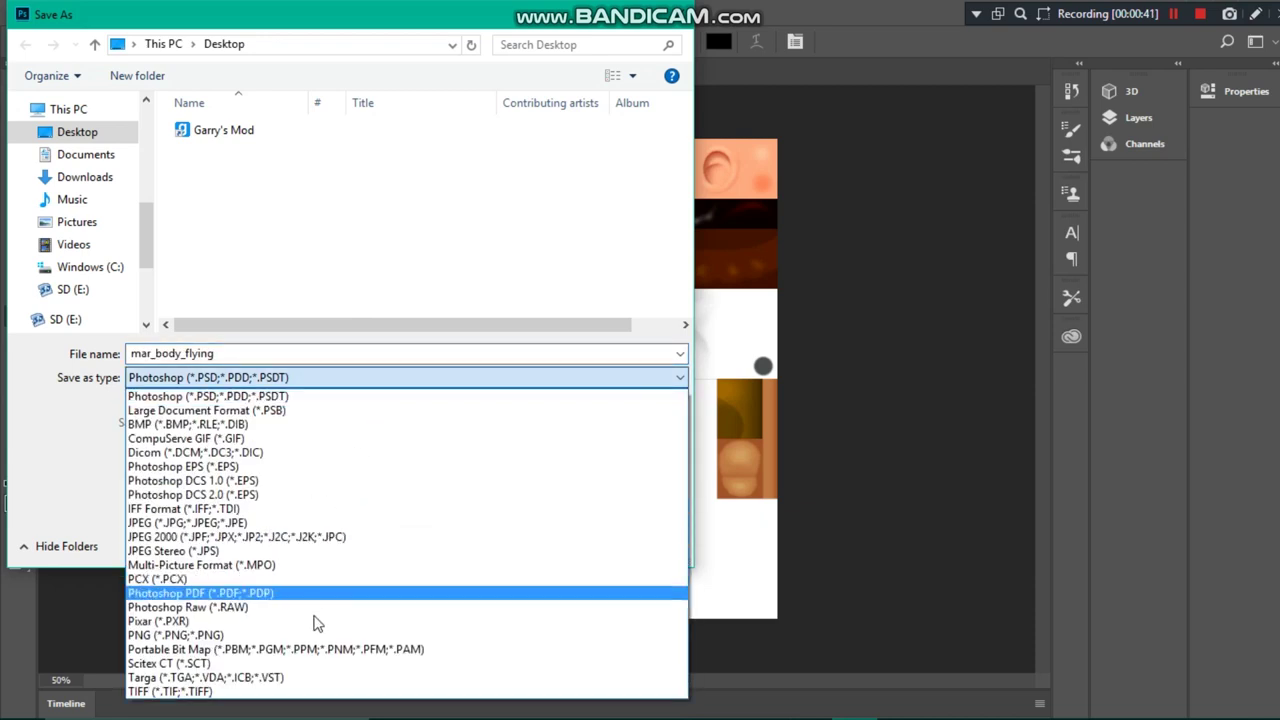
left_click(301, 638)
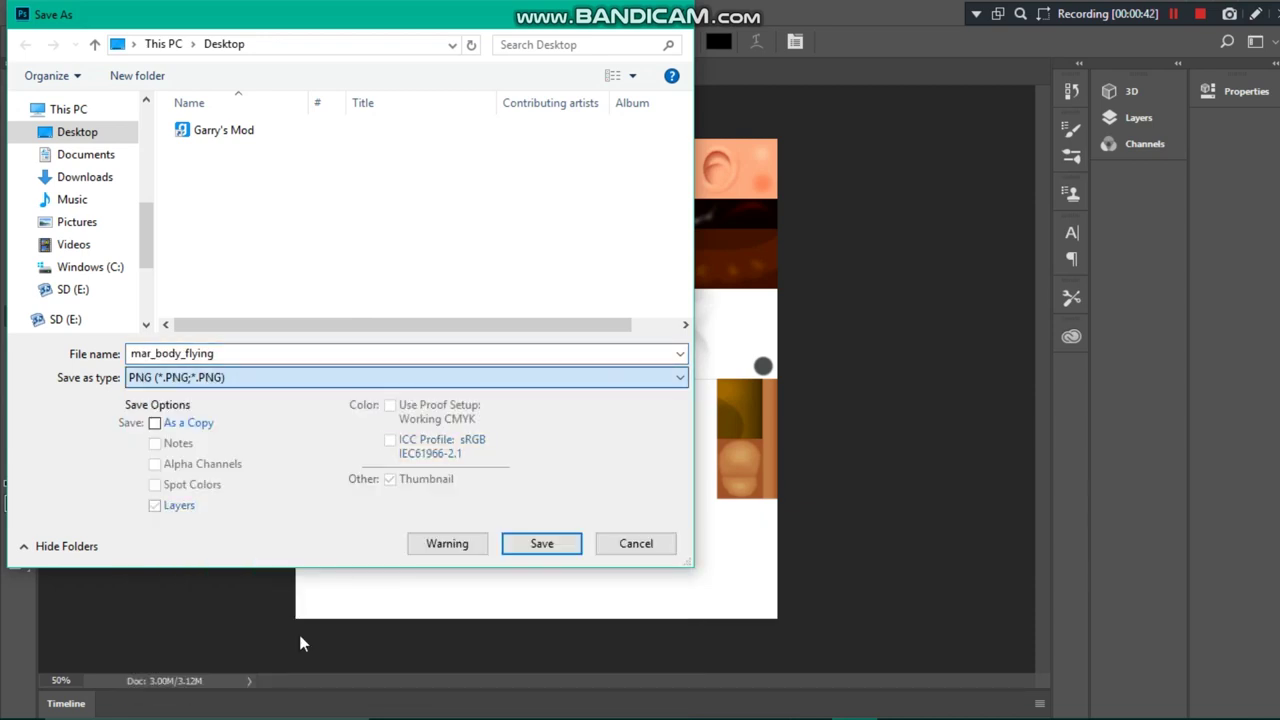
left_click(568, 547)
left_click(685, 371)
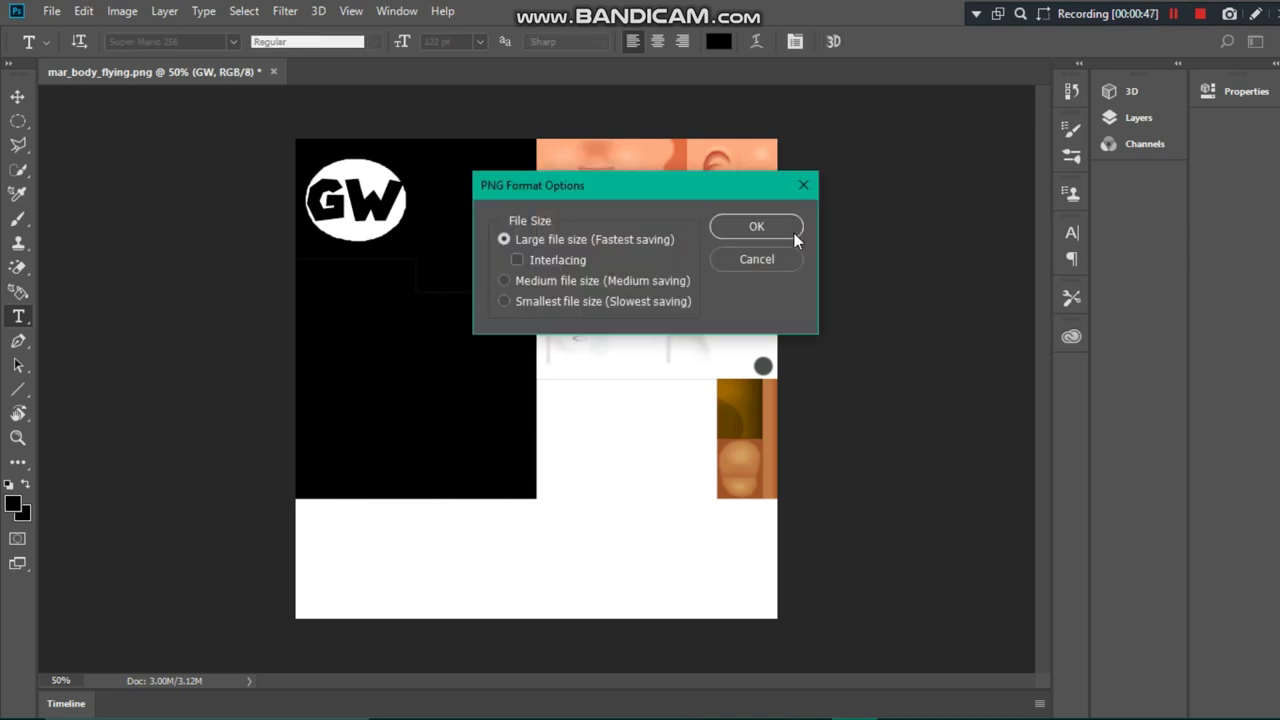
left_click(793, 232)
Minimize Photoshop, switch to VTFEdit with the original mar_body_flying.vtf, and maximize its window.
double_click(838, 8)
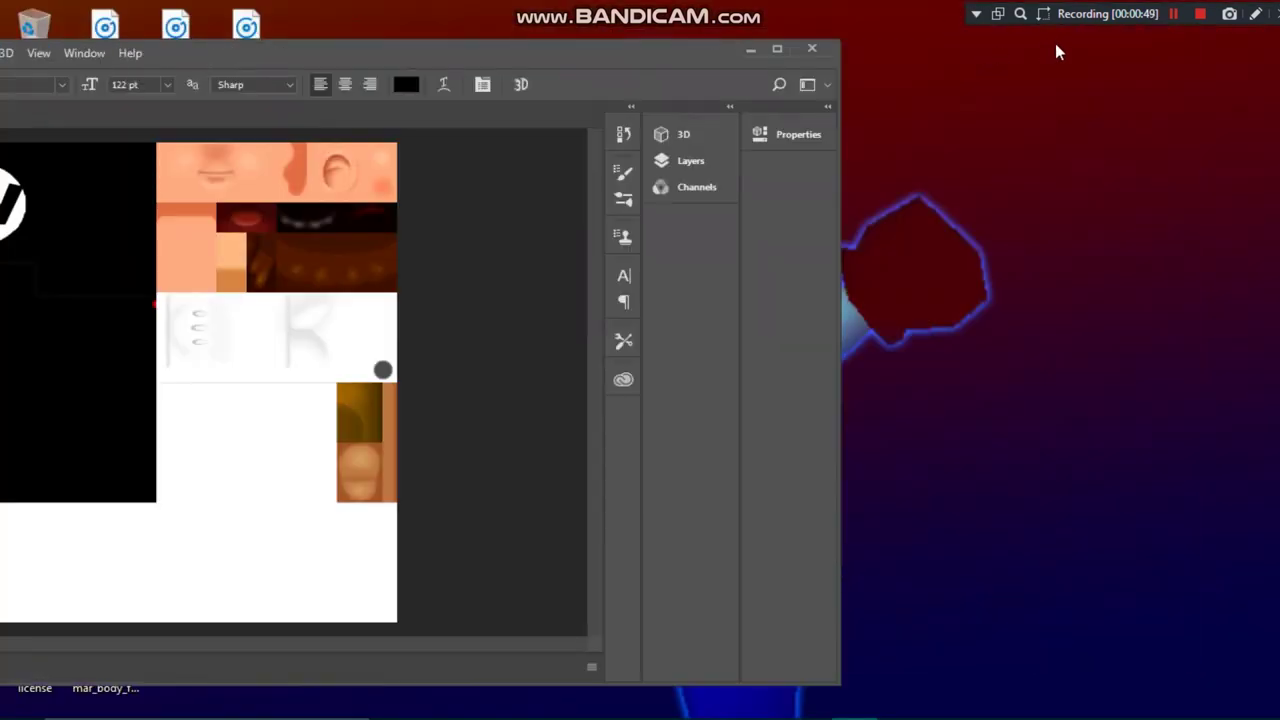
left_click(752, 50)
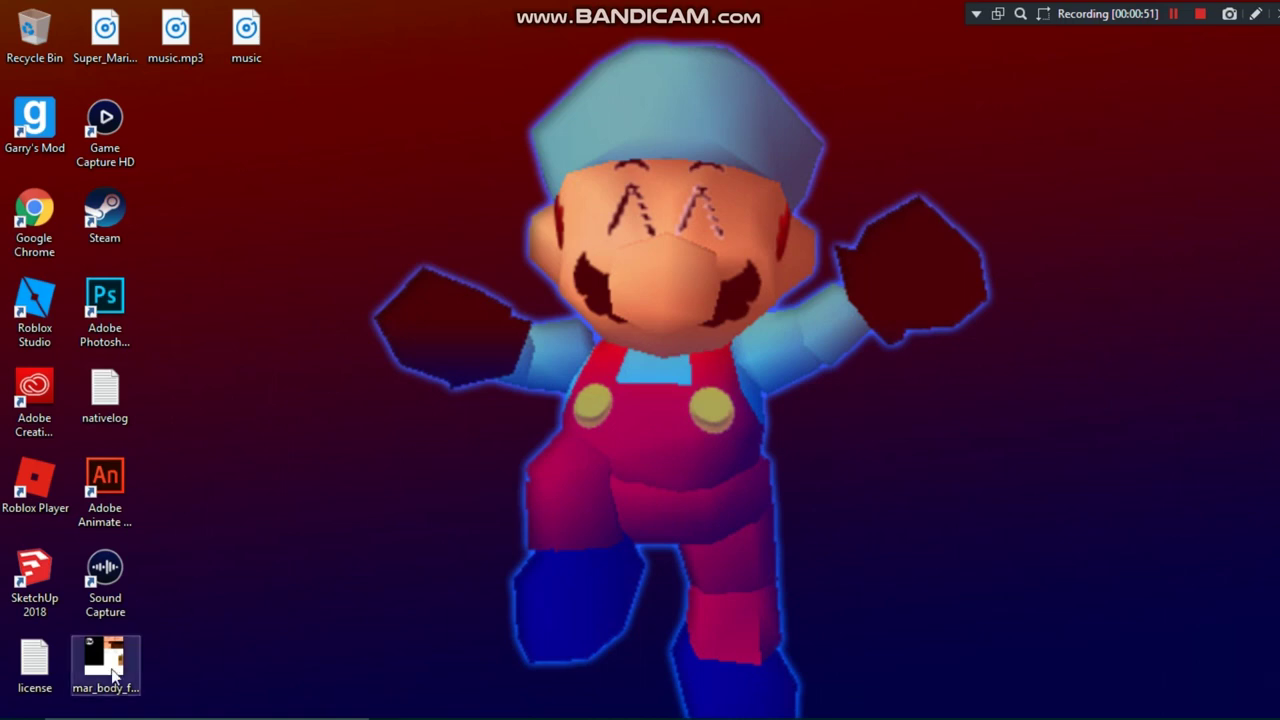
mouse_move(480, 710)
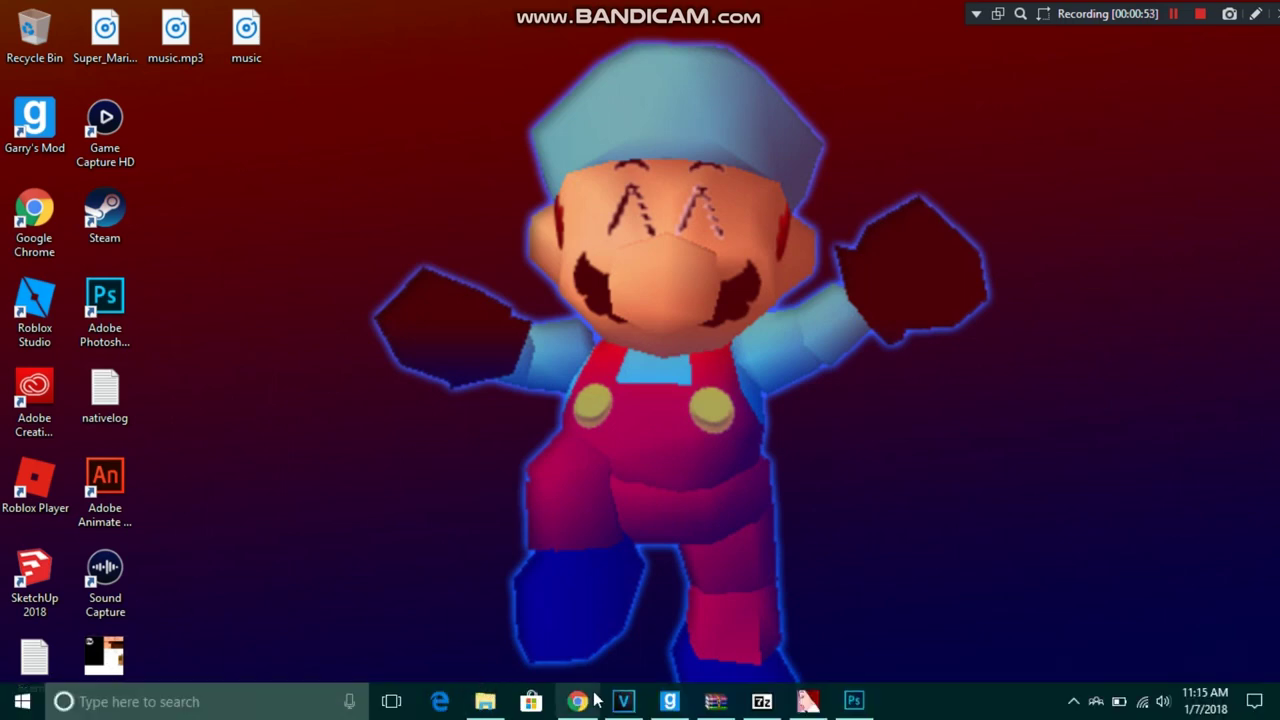
left_click(807, 701)
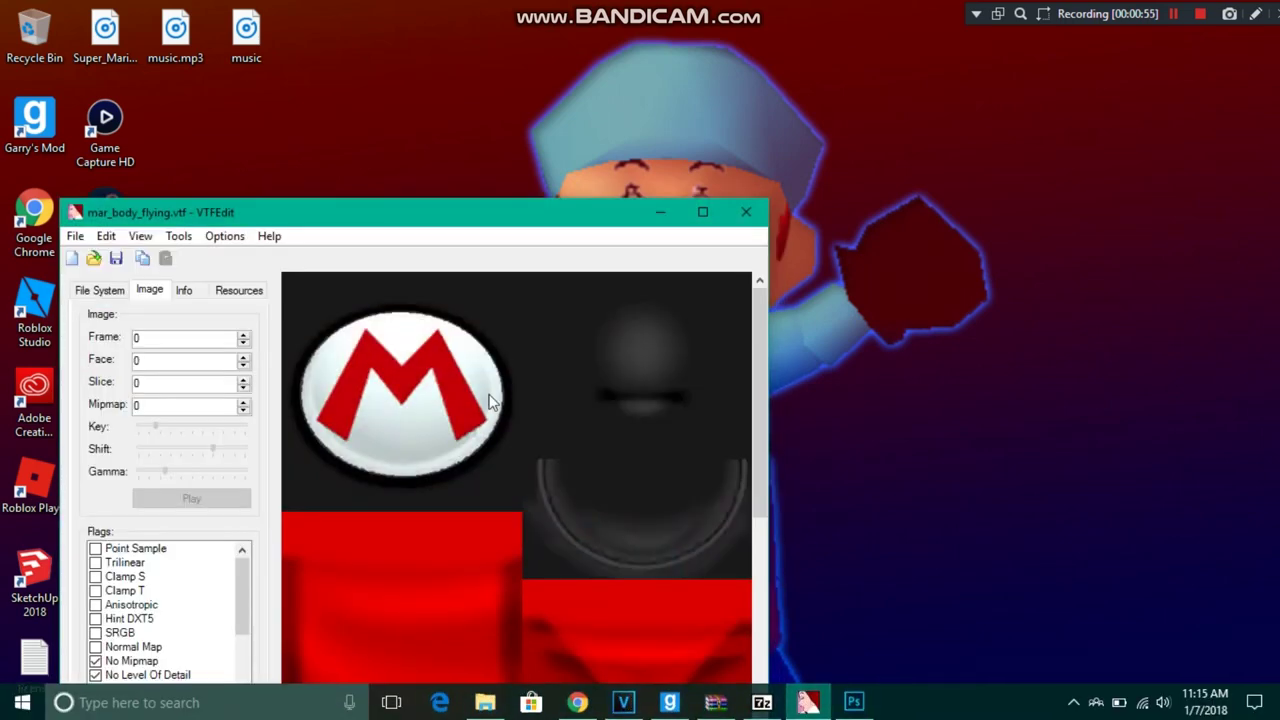
left_click_drag(303, 209, 280, 4)
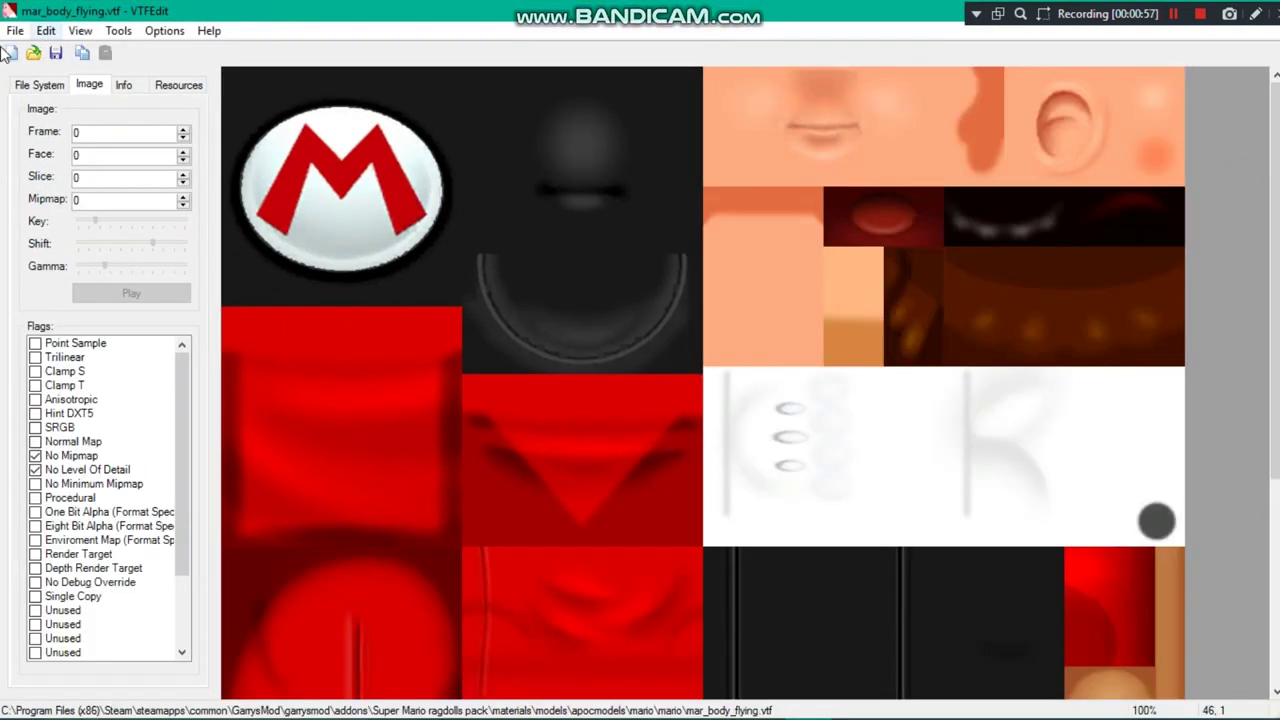
Import the edited mar_body_flying PNG from the Desktop into VTFEdit and accept the VTF options.
left_click(15, 30)
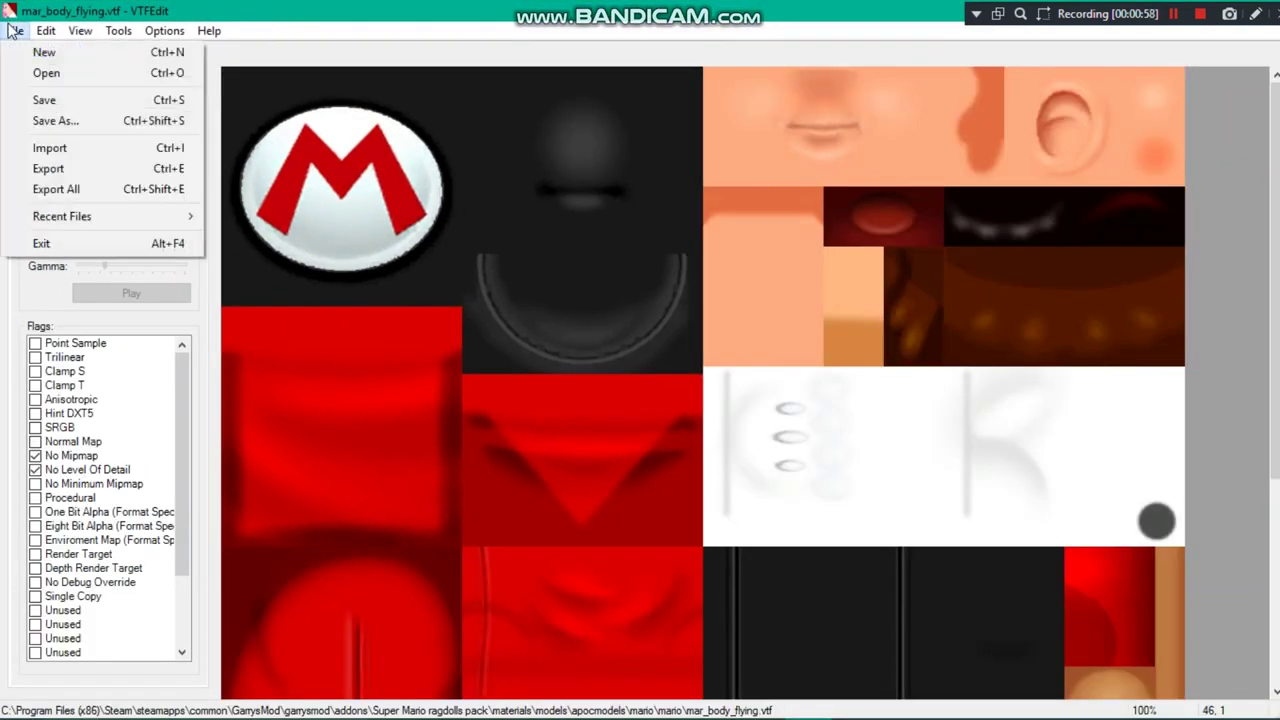
left_click(45, 149)
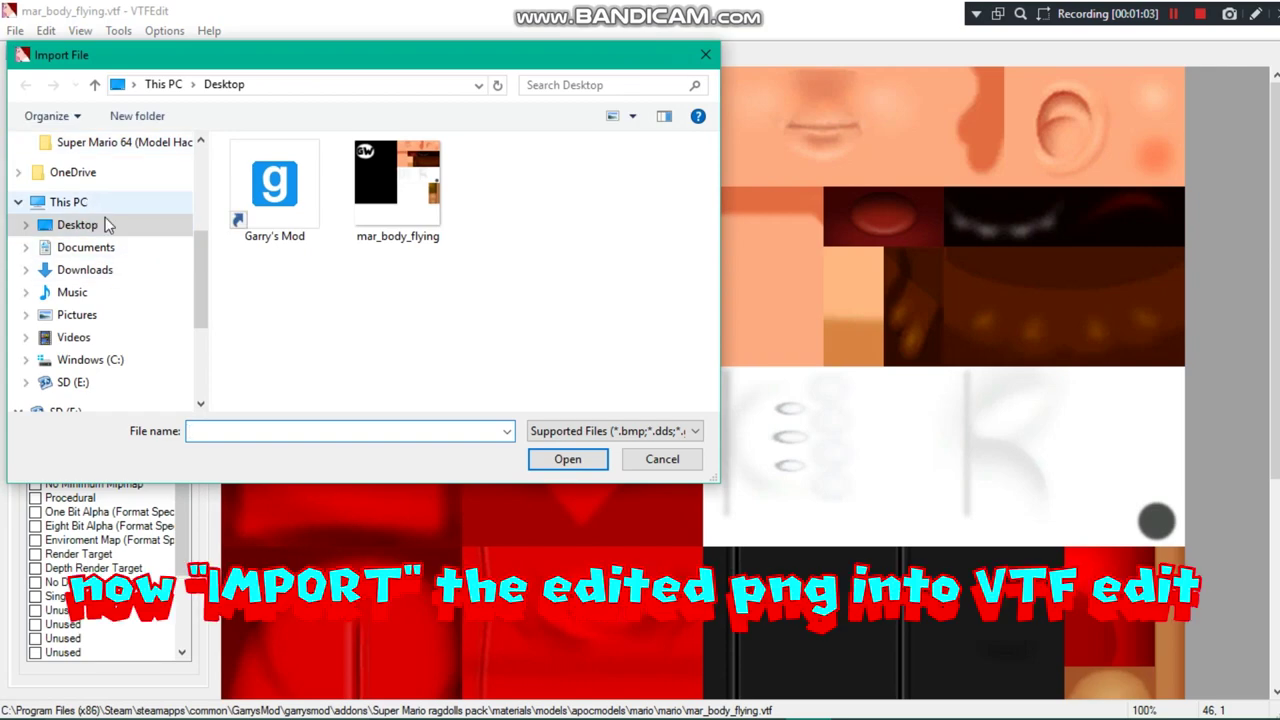
double_click(397, 185)
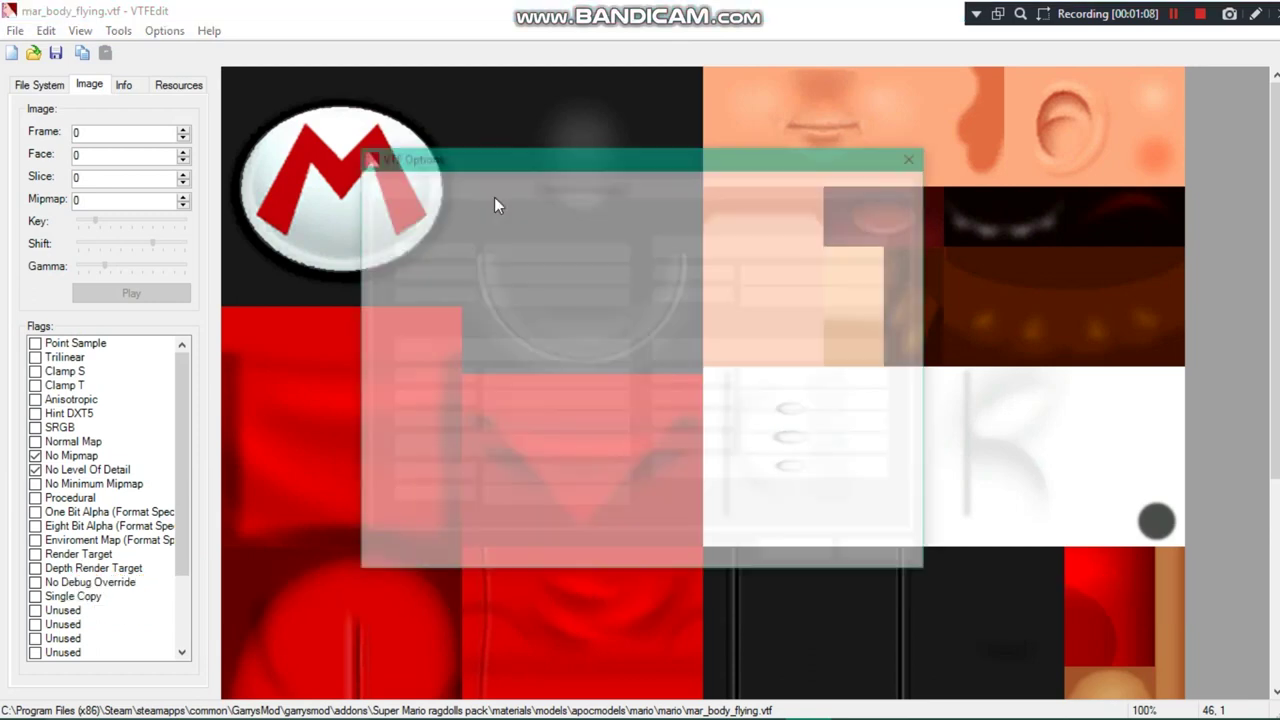
left_click(787, 541)
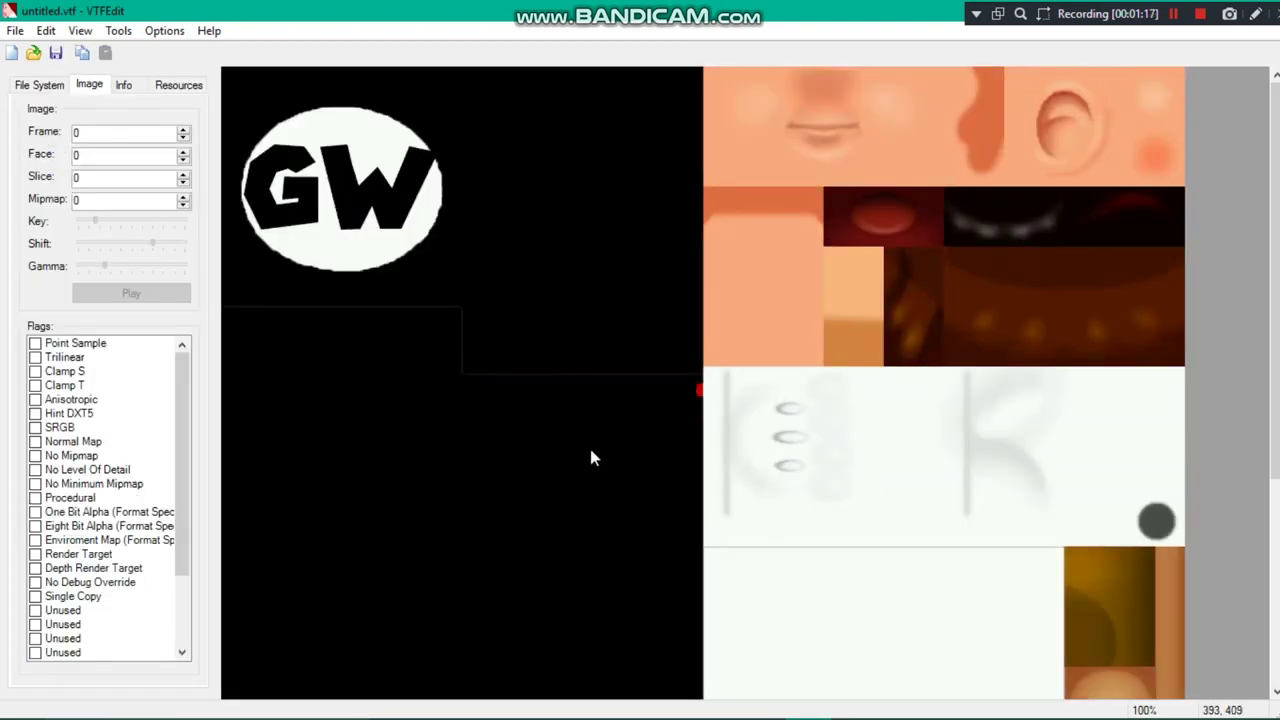
Start saving the imported texture under a new name and browse to the GarrysMod addons folder.
left_click(4, 34)
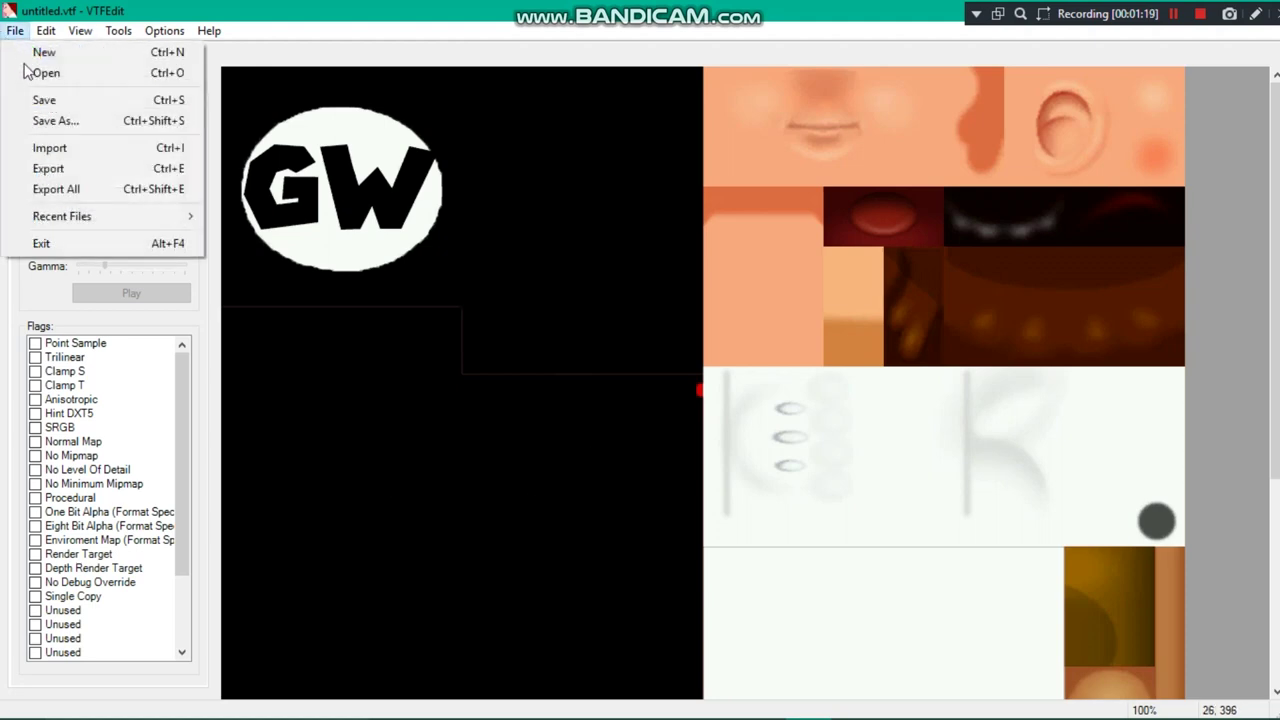
left_click(81, 130)
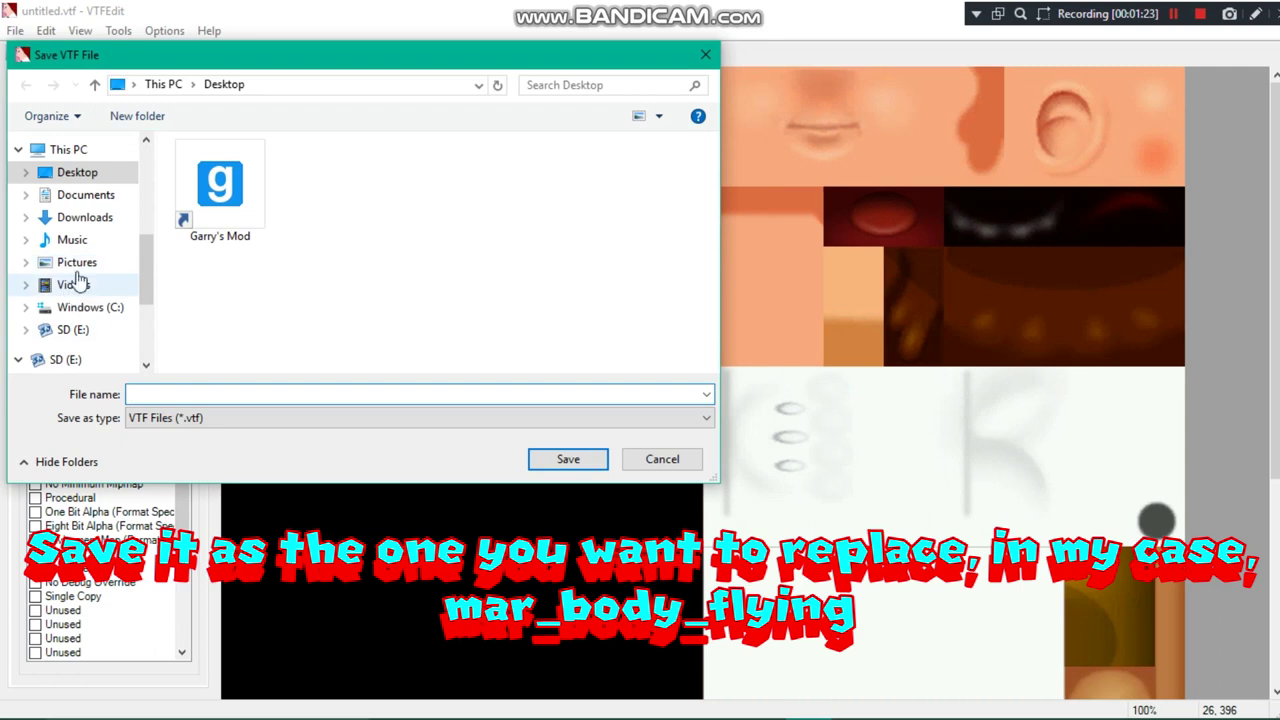
left_click(80, 226)
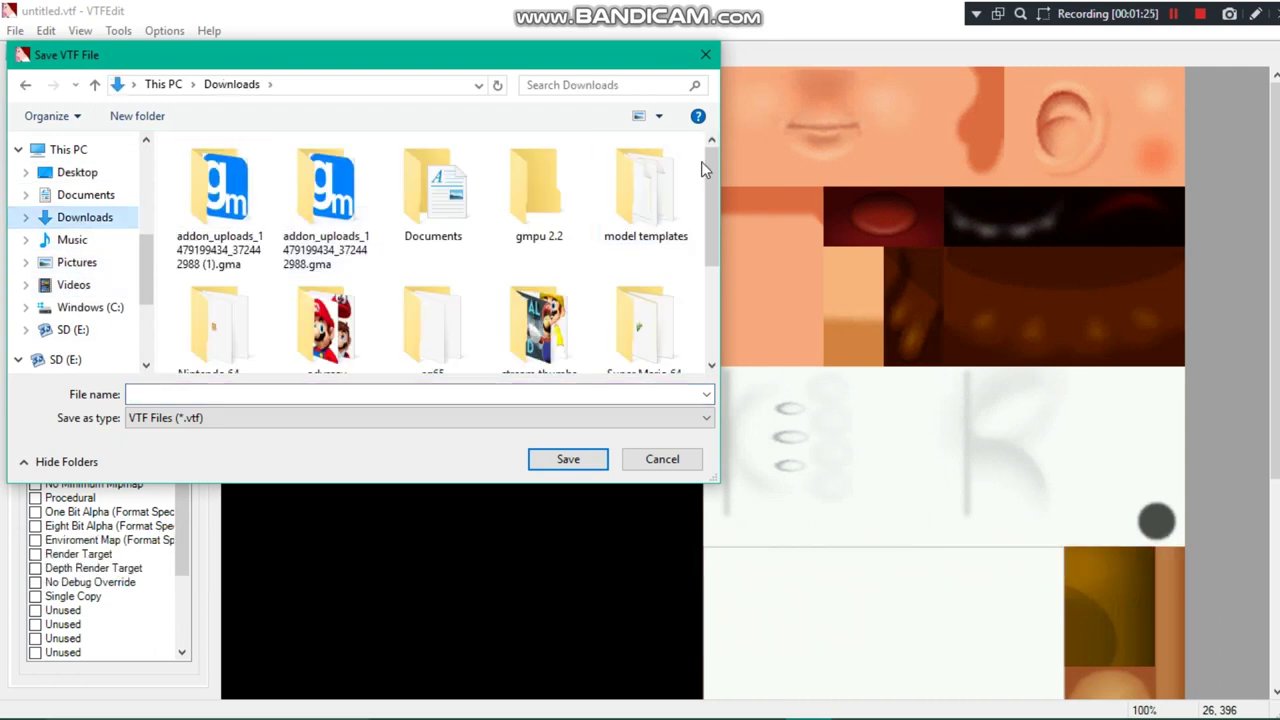
left_click_drag(708, 188, 709, 252)
double_click(471, 318)
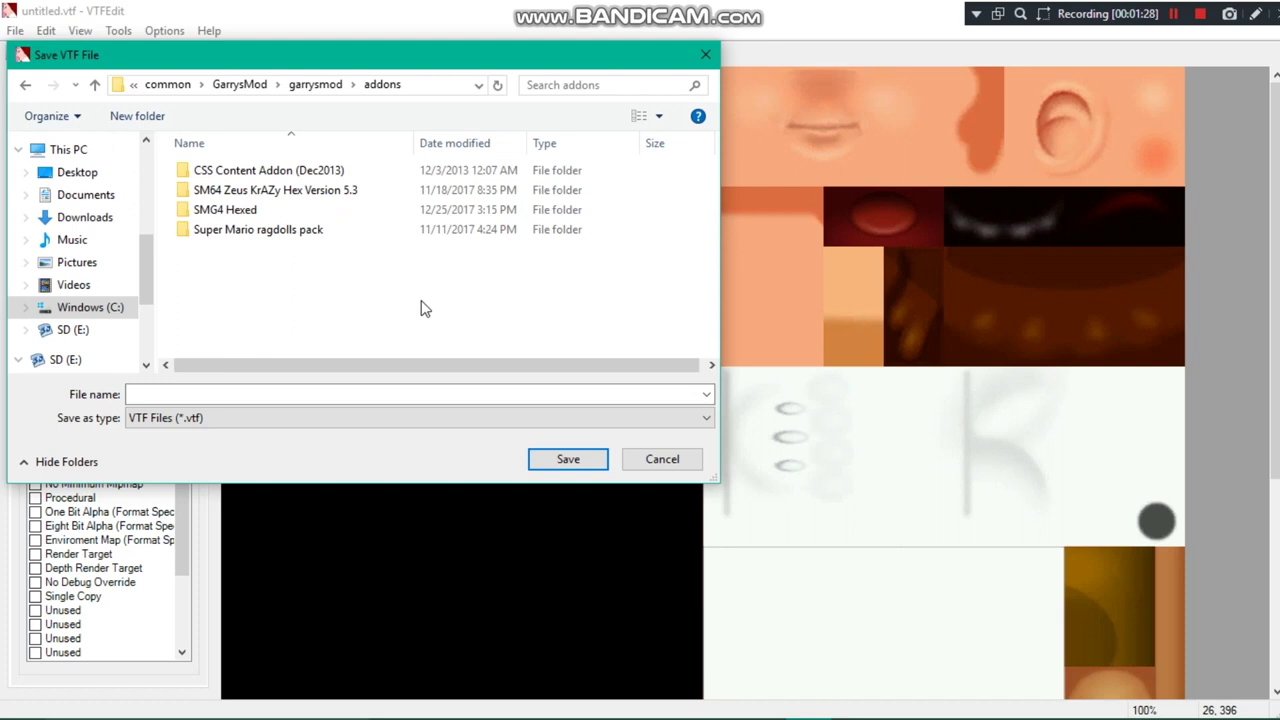
Save the VTF as mar_body_flying in Super Mario ragdolls pack > materials > models > apocmodels > mario > mario, replacing the existing file.
double_click(276, 231)
double_click(212, 170)
double_click(213, 170)
left_click(213, 172)
double_click(213, 174)
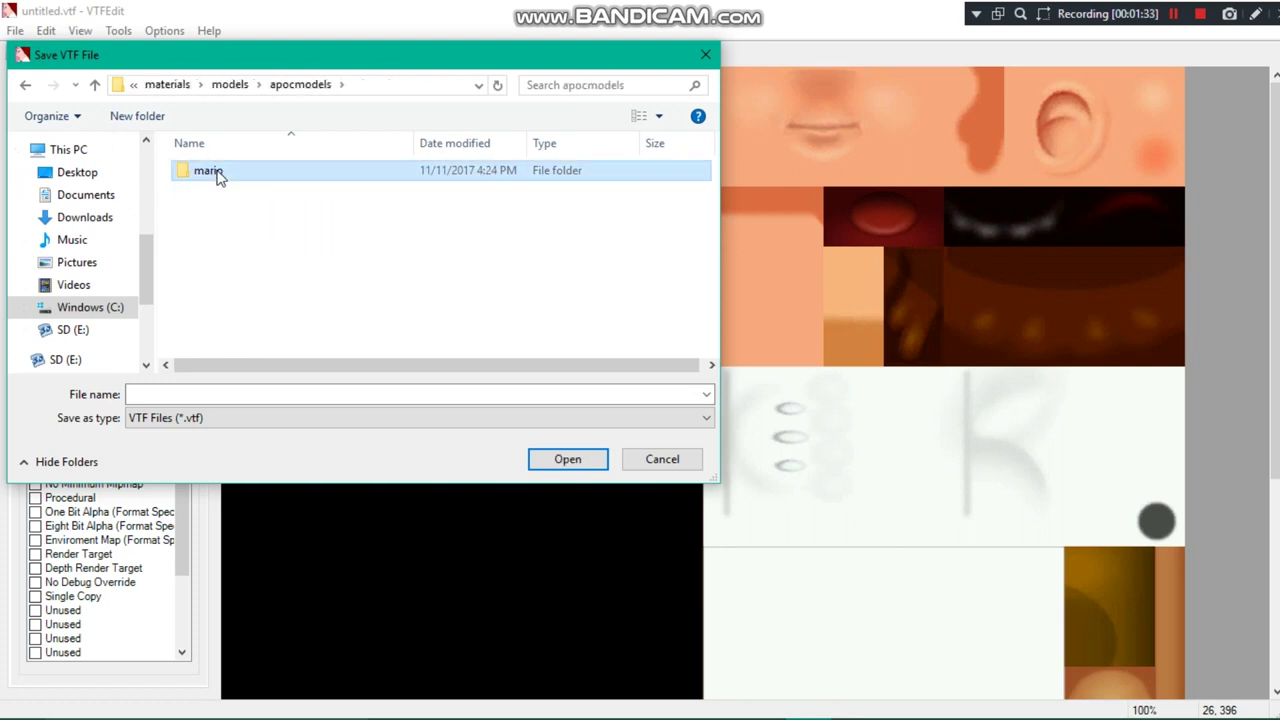
left_click(225, 194)
double_click(225, 194)
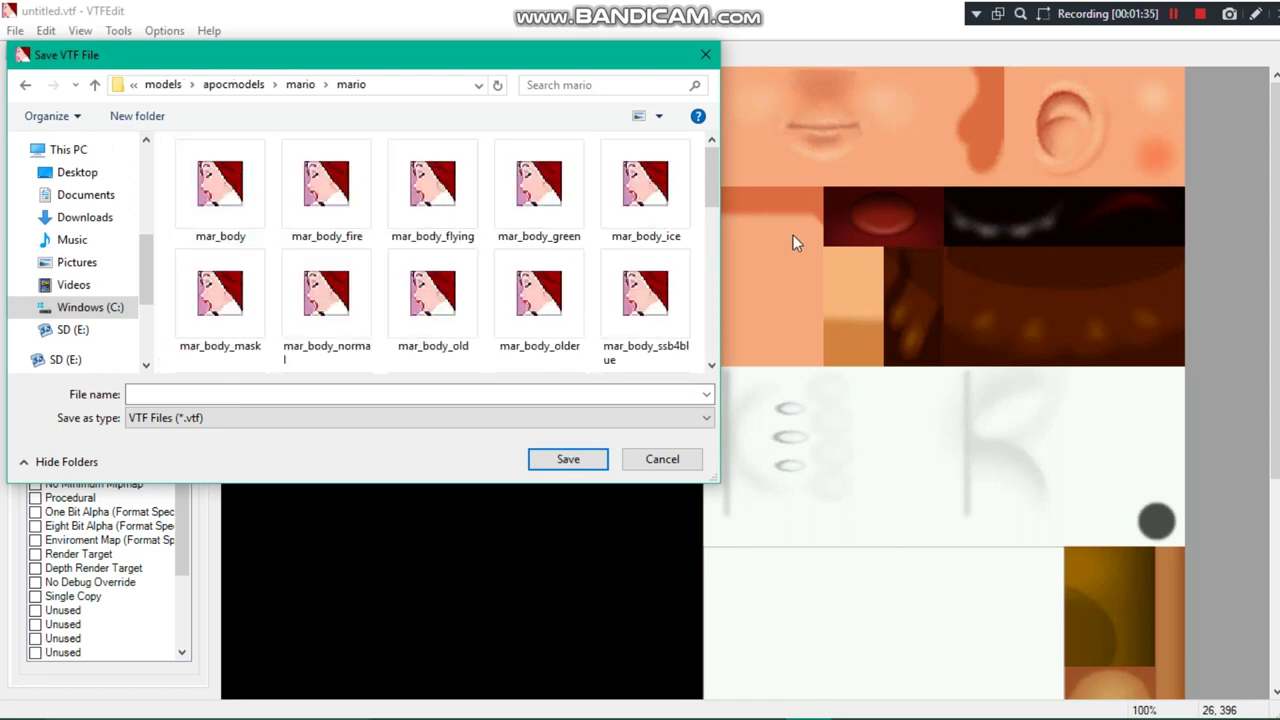
left_click_drag(713, 195, 704, 170)
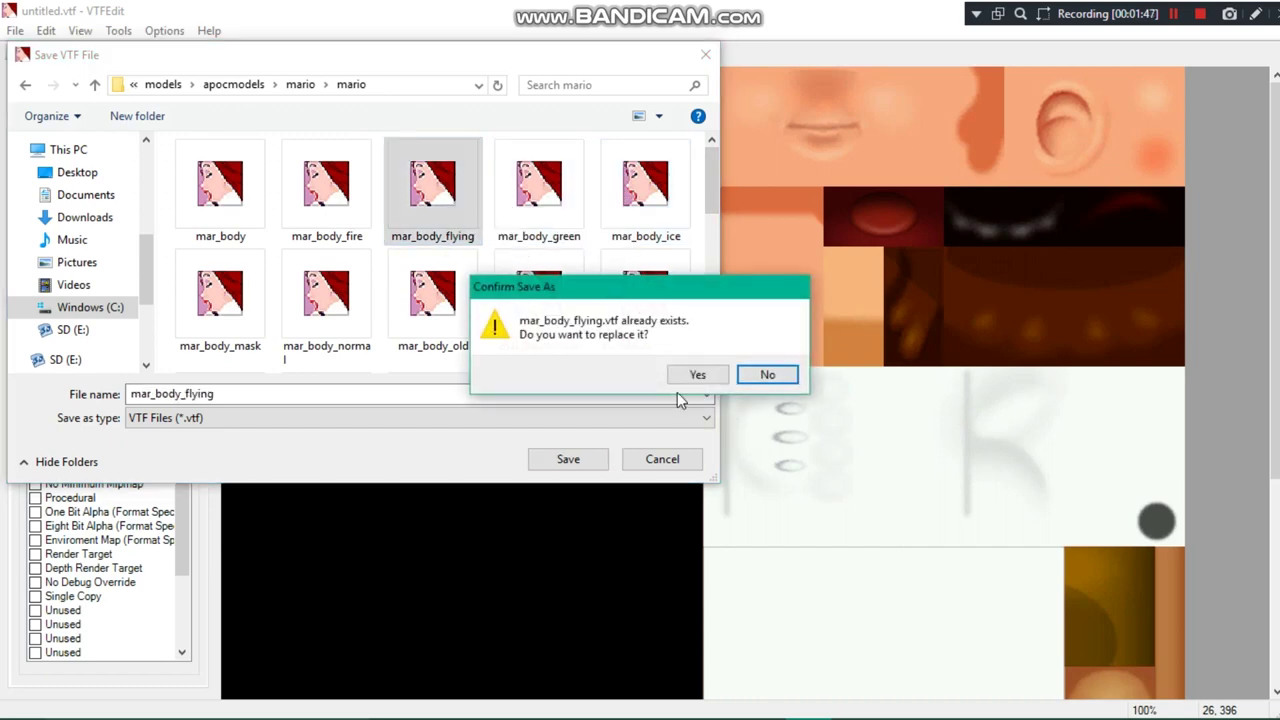
left_click(697, 375)
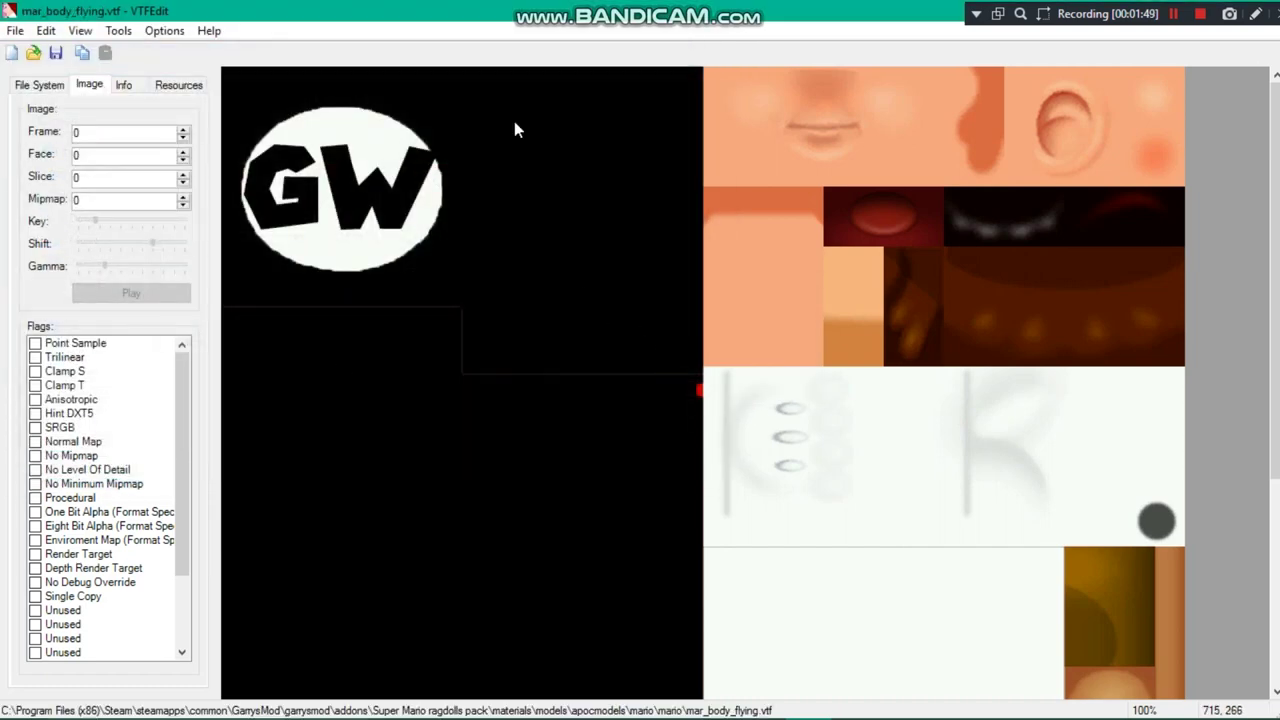
Minimize VTFEdit, switch to the running Garry's Mod window, move it fully into view and resume the game.
double_click(733, 10)
left_click_drag(1076, 30, 697, 8)
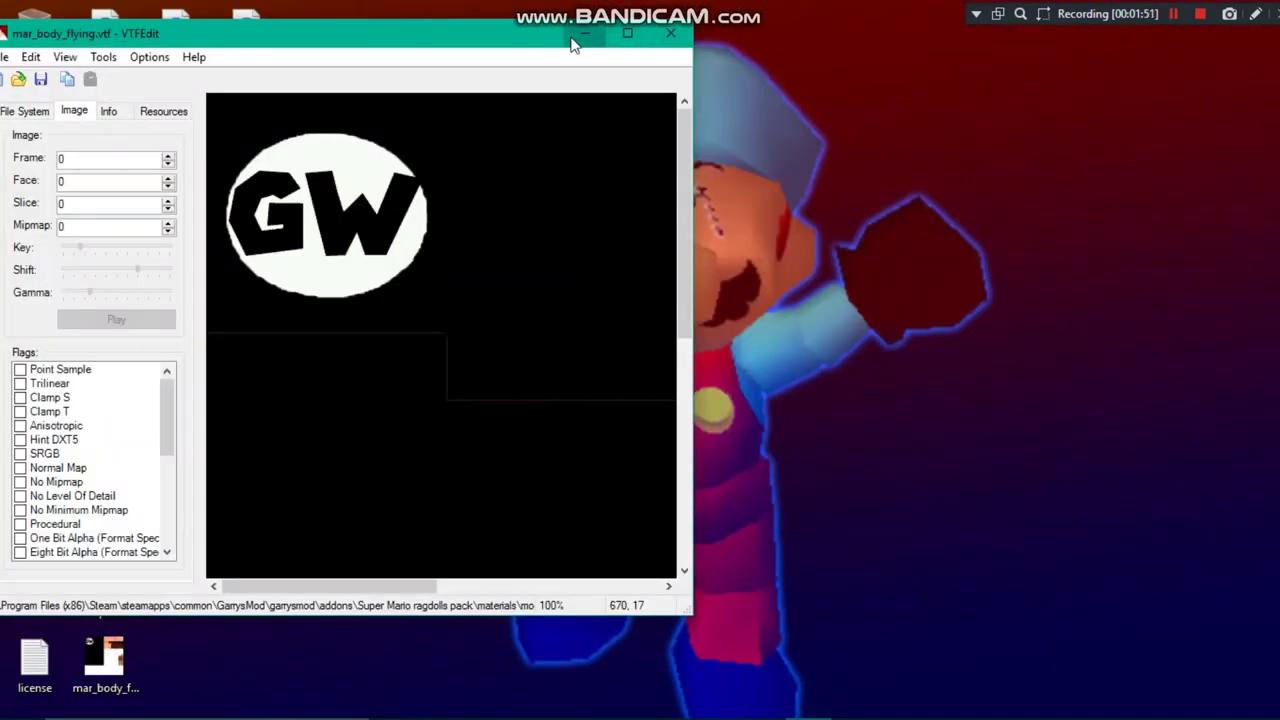
left_click(580, 38)
left_click(669, 701)
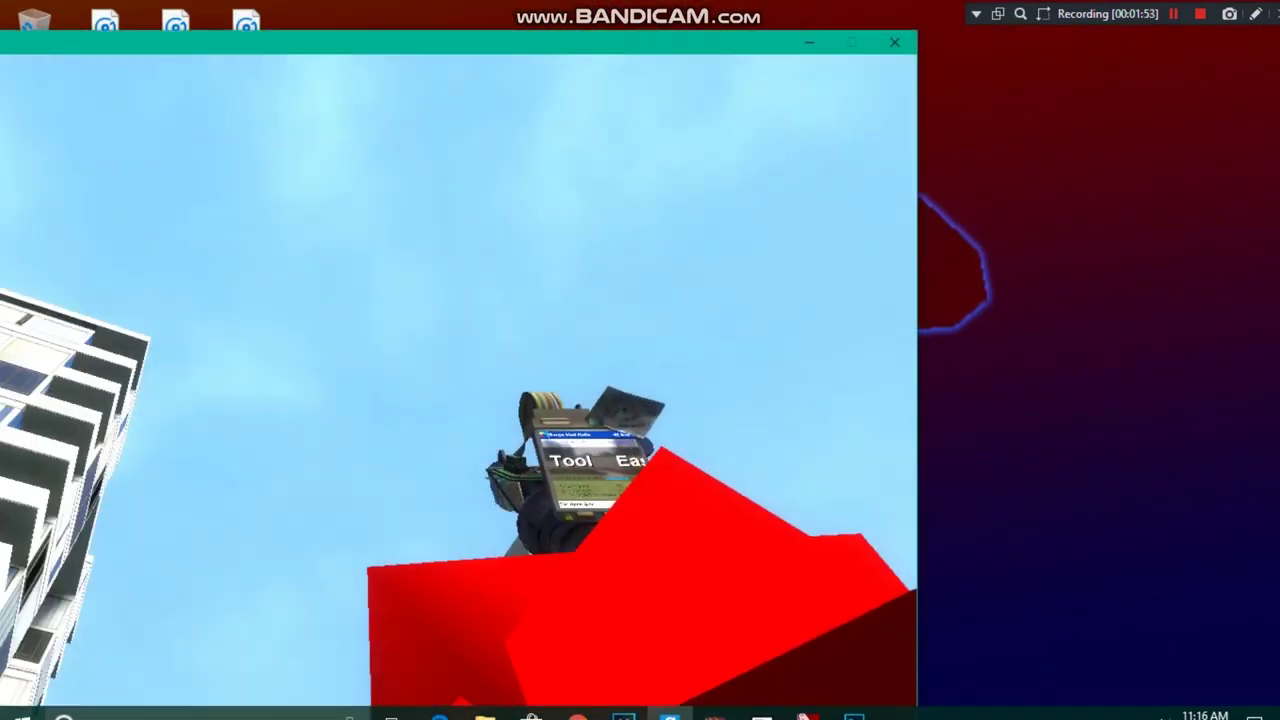
key("grave")
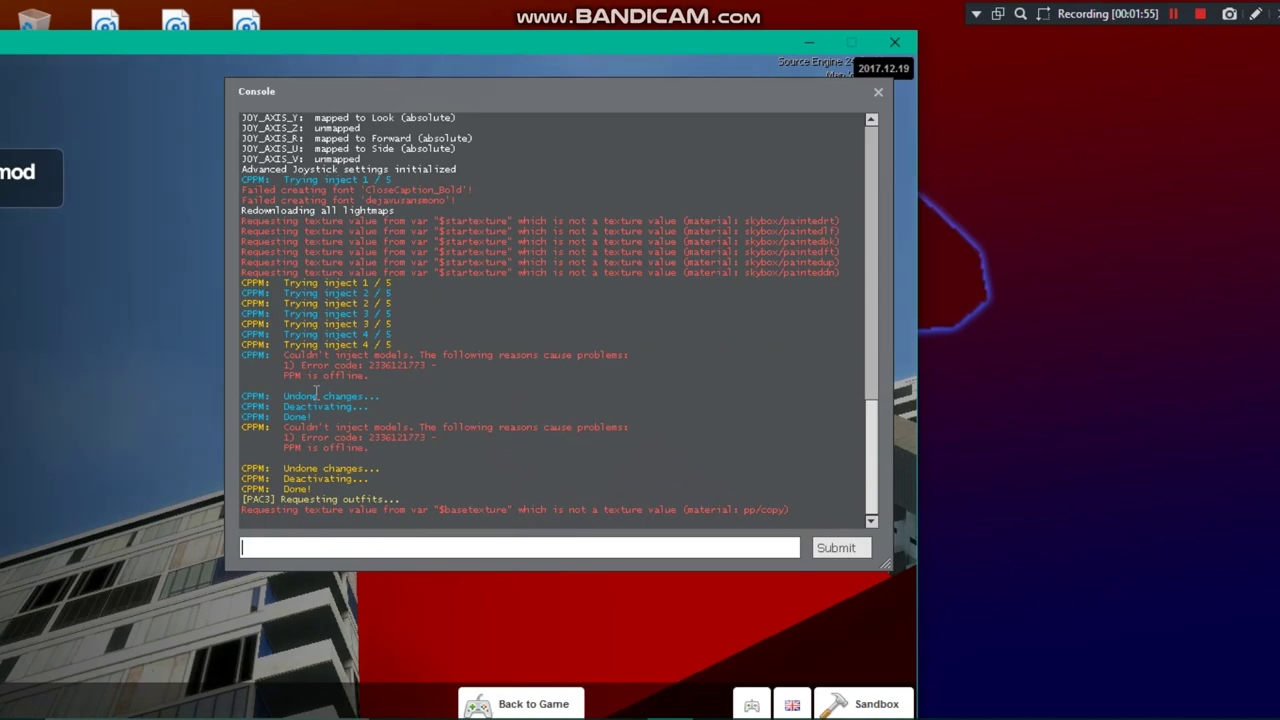
left_click_drag(282, 50, 633, 20)
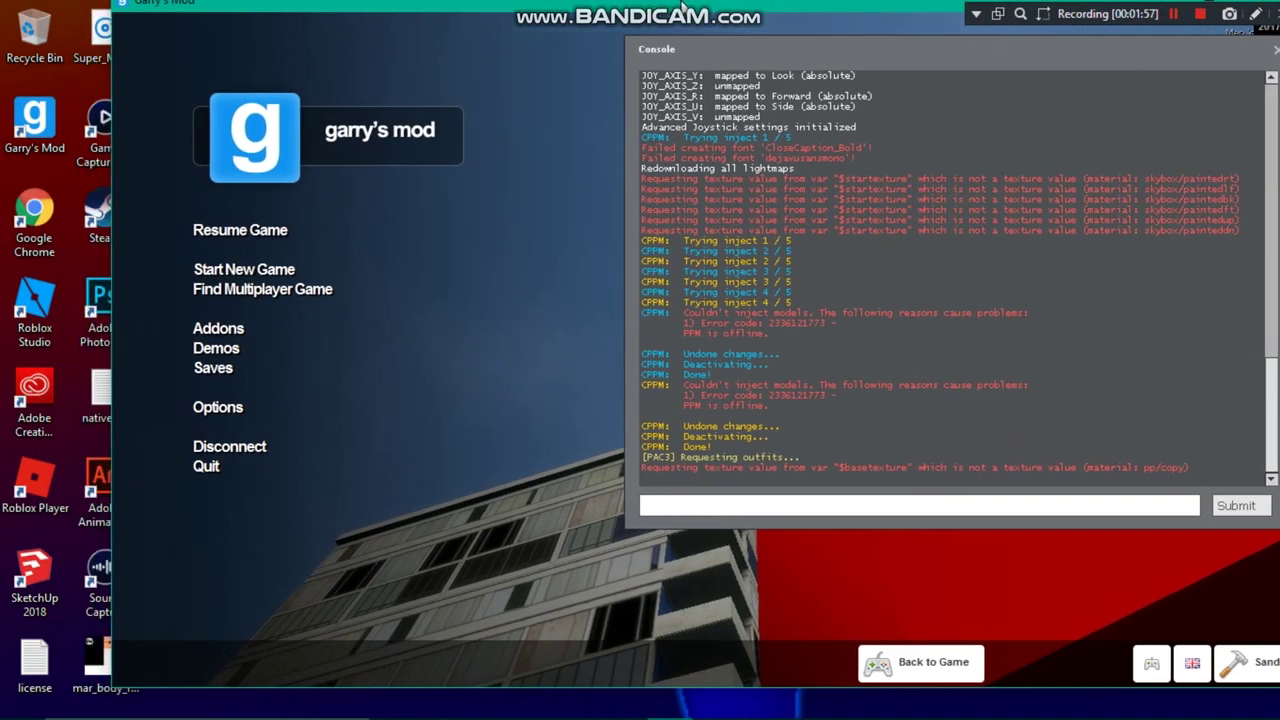
key("Escape")
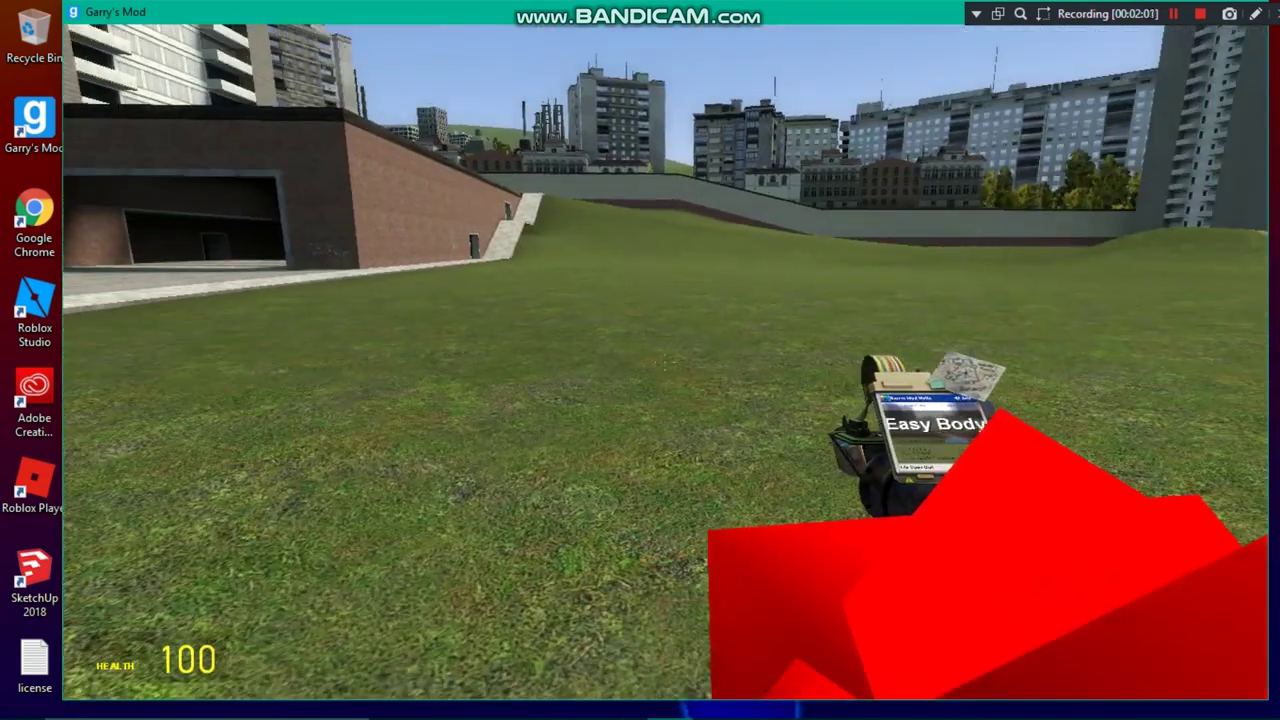
Spawn the Mario ragdoll from the spawnlist onto the grass and stand it upright.
key("q")
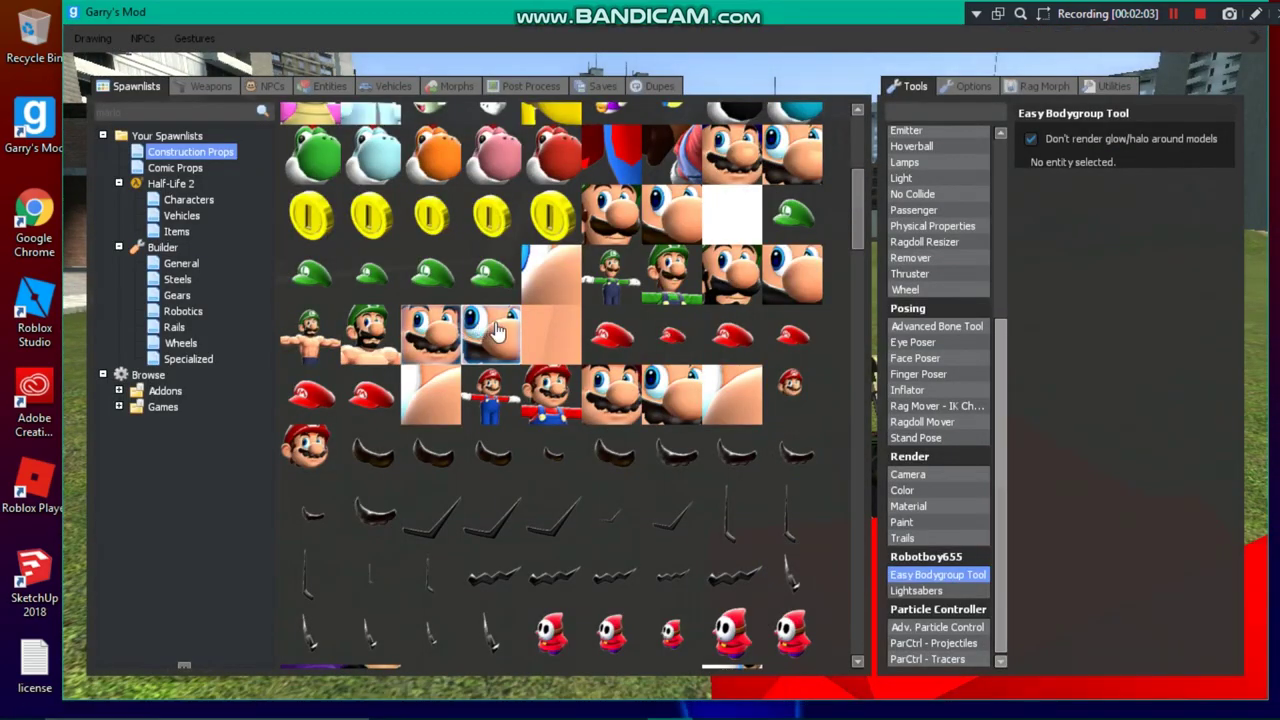
left_click(496, 331)
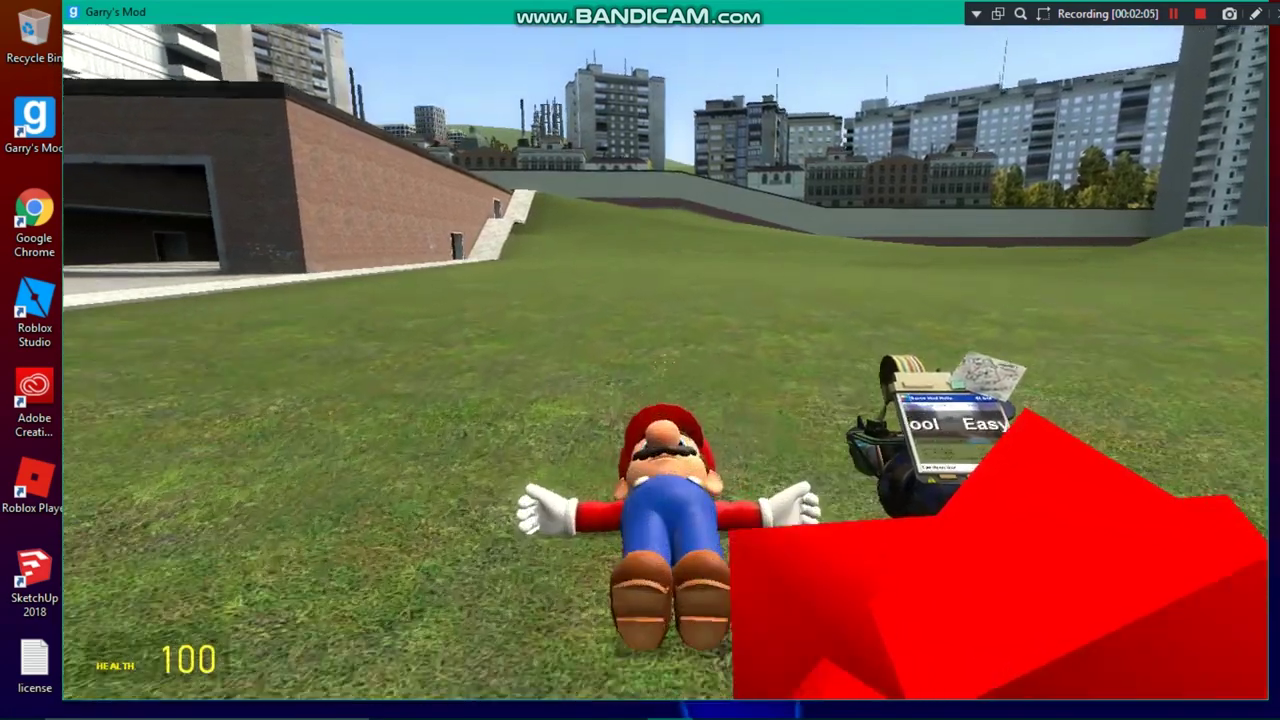
key("c")
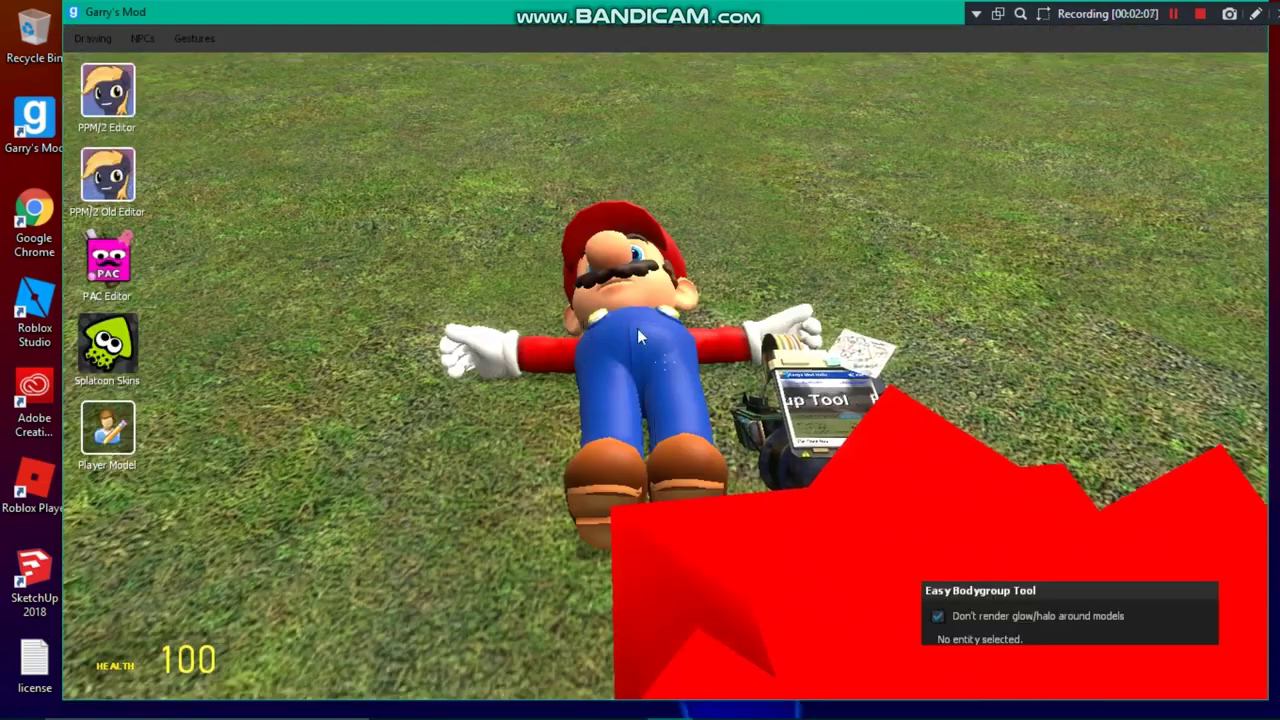
right_click(645, 338)
left_click(690, 503)
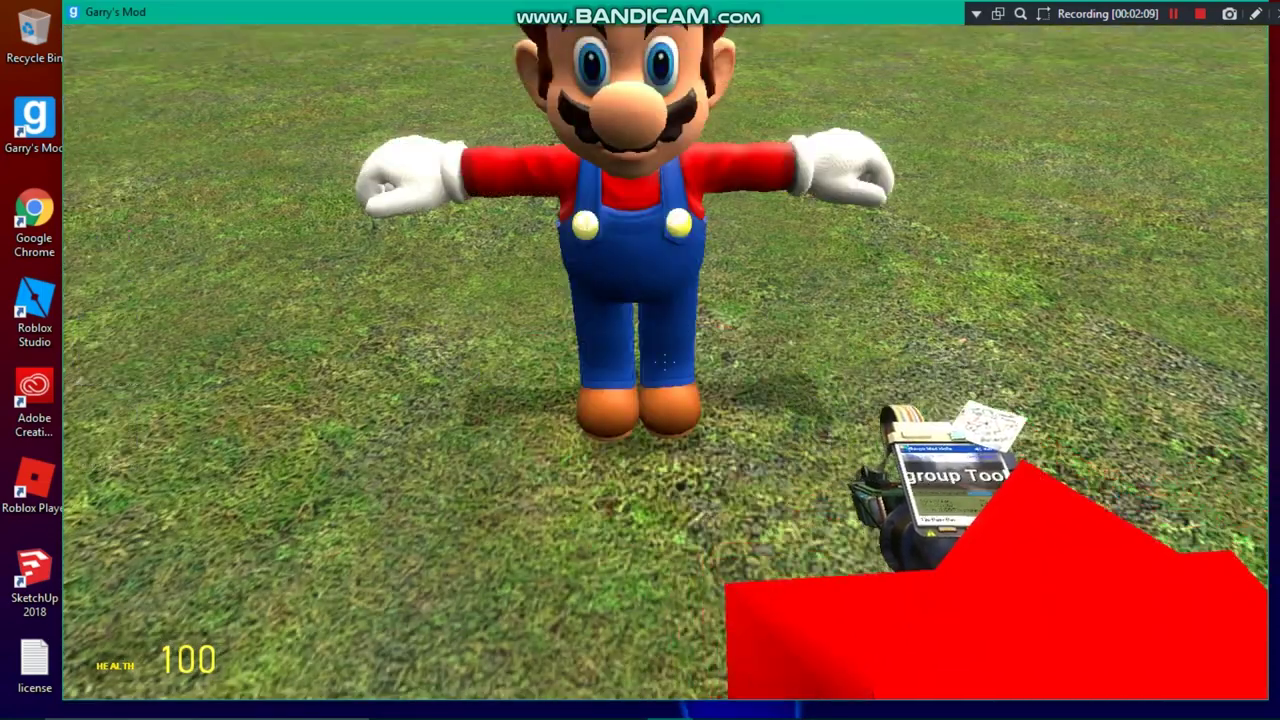
Use the Easy Bodygroup Tool to switch the Mario ragdoll's skin to the black-and-white GW texture and view it in game.
key("c")
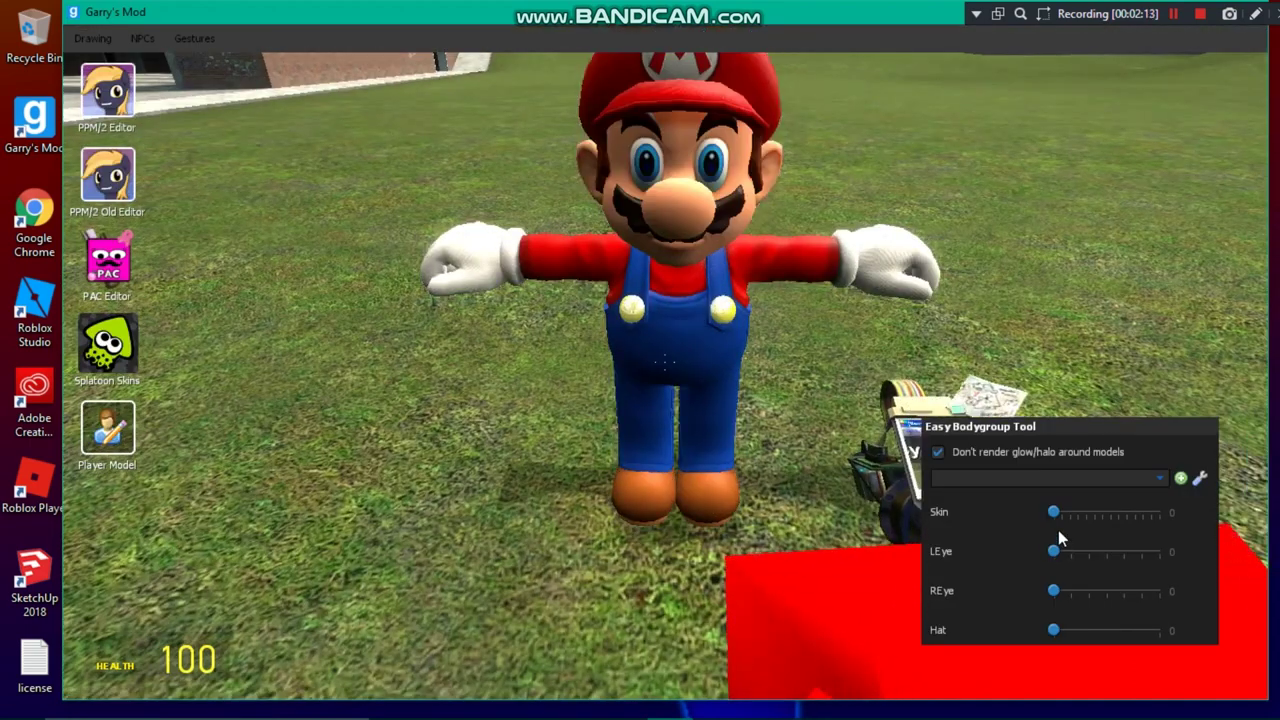
left_click_drag(1070, 514, 1095, 515)
key("c")
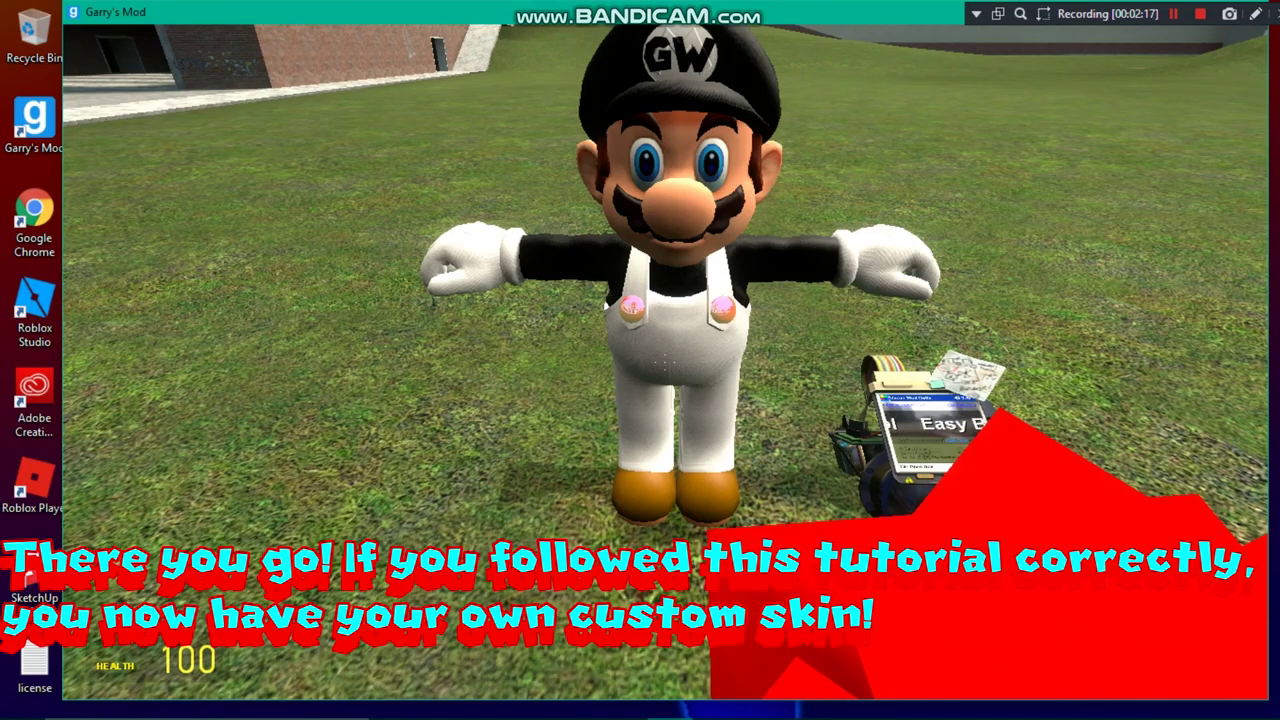
key("s")
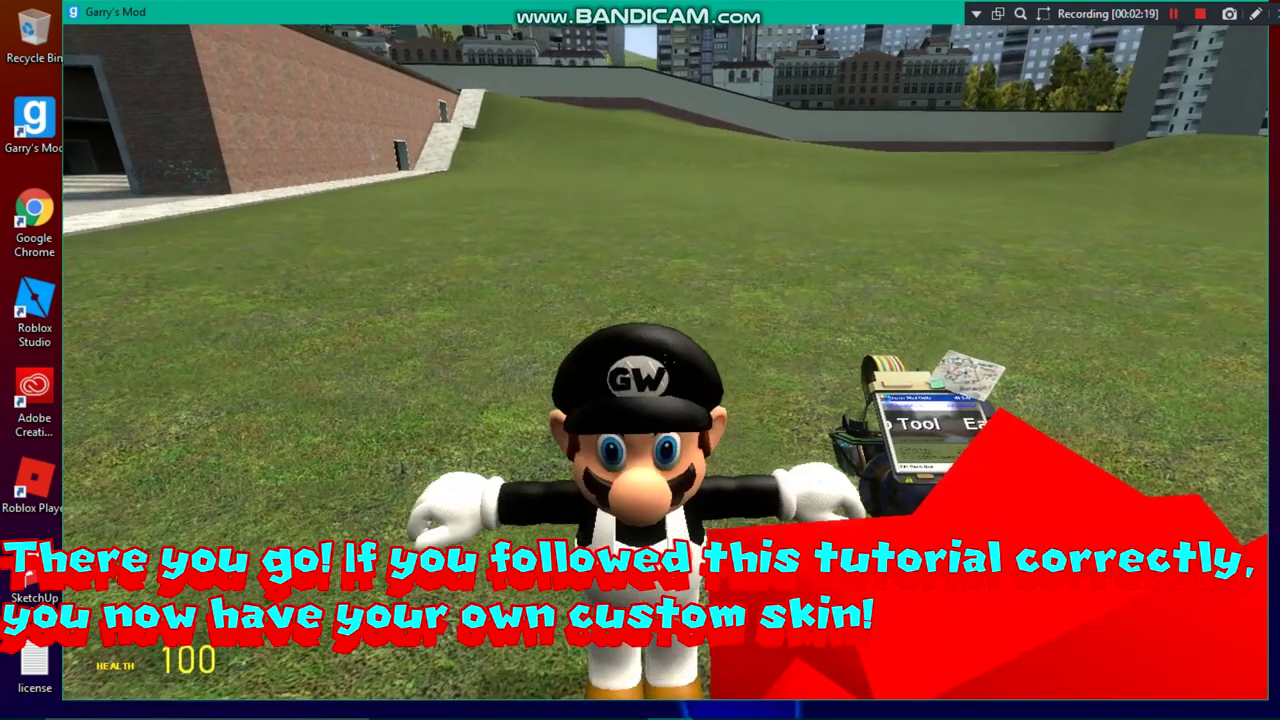
key("w")
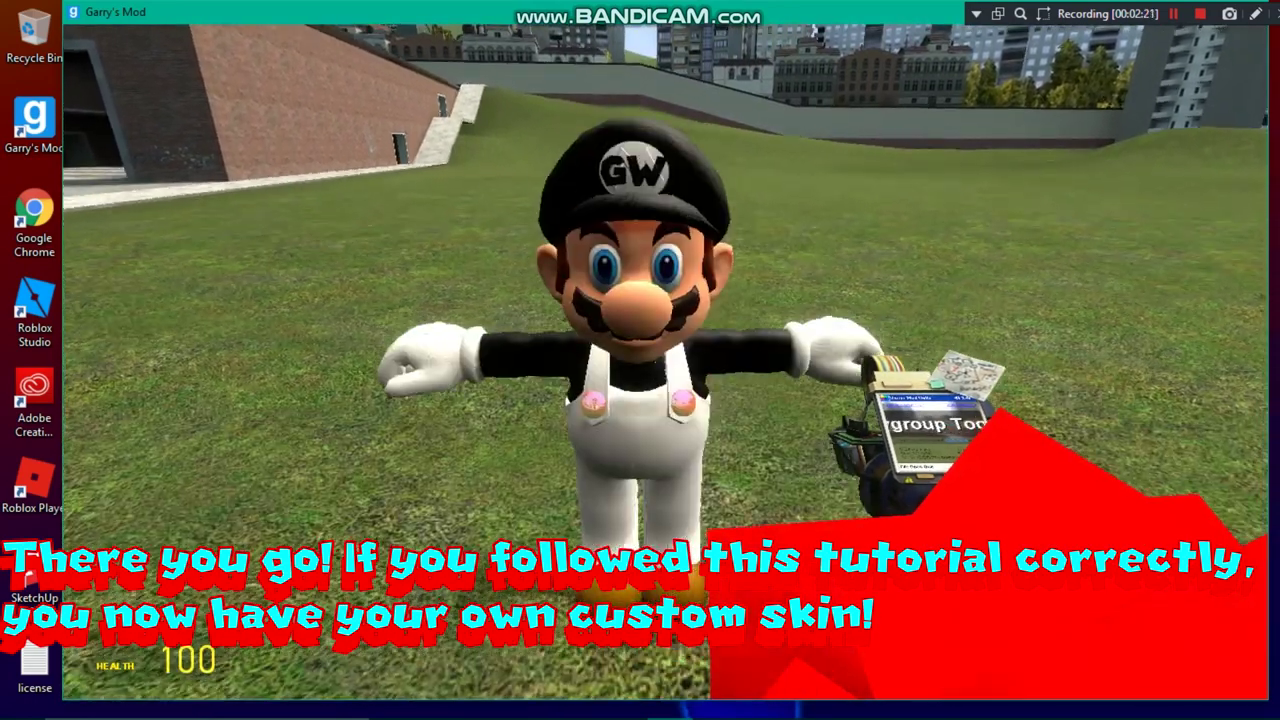